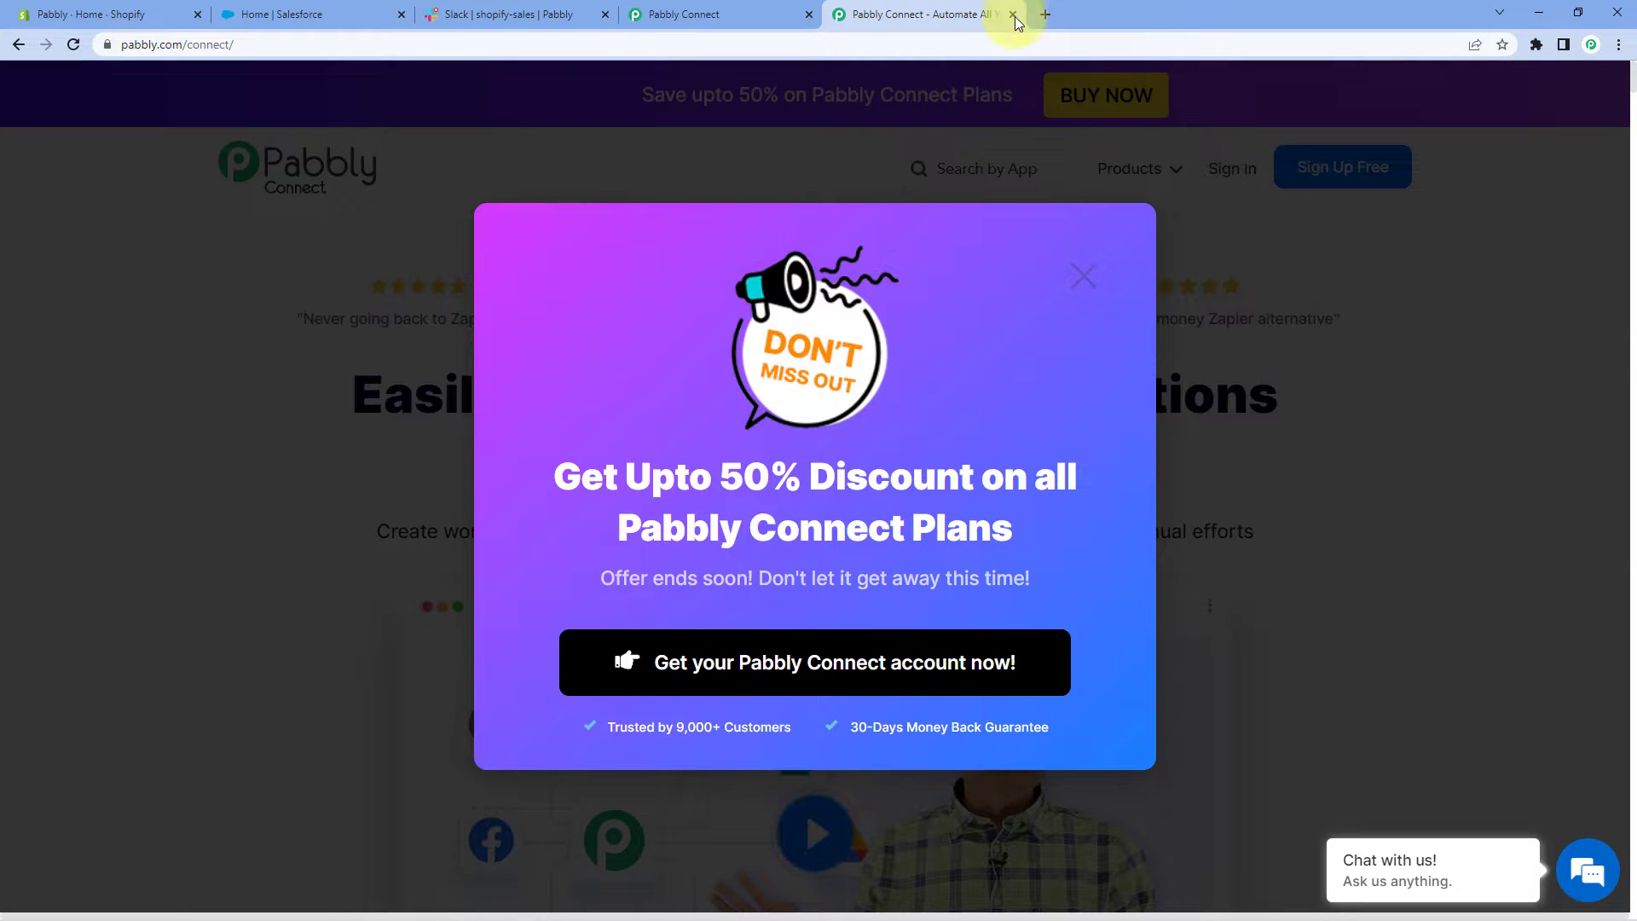
Close the promo tab and create a workflow named 'Shopify to Salesforce to Slack'
{"action": "left_click", "coordinate": [1012, 14]}
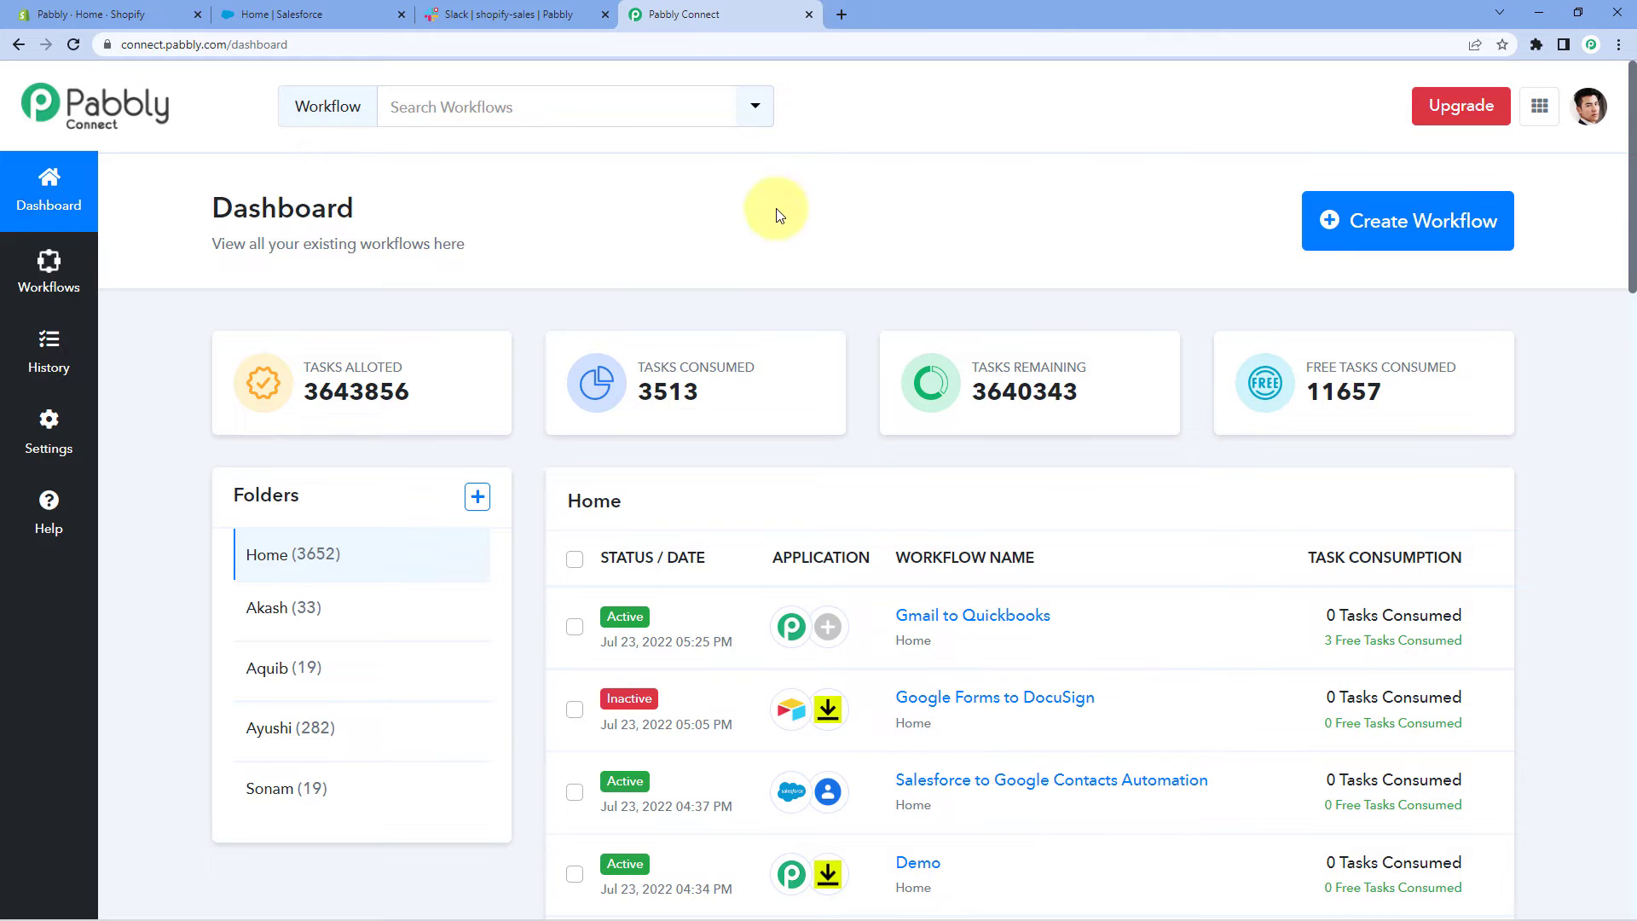
{"action": "left_click", "coordinate": [1393, 220]}
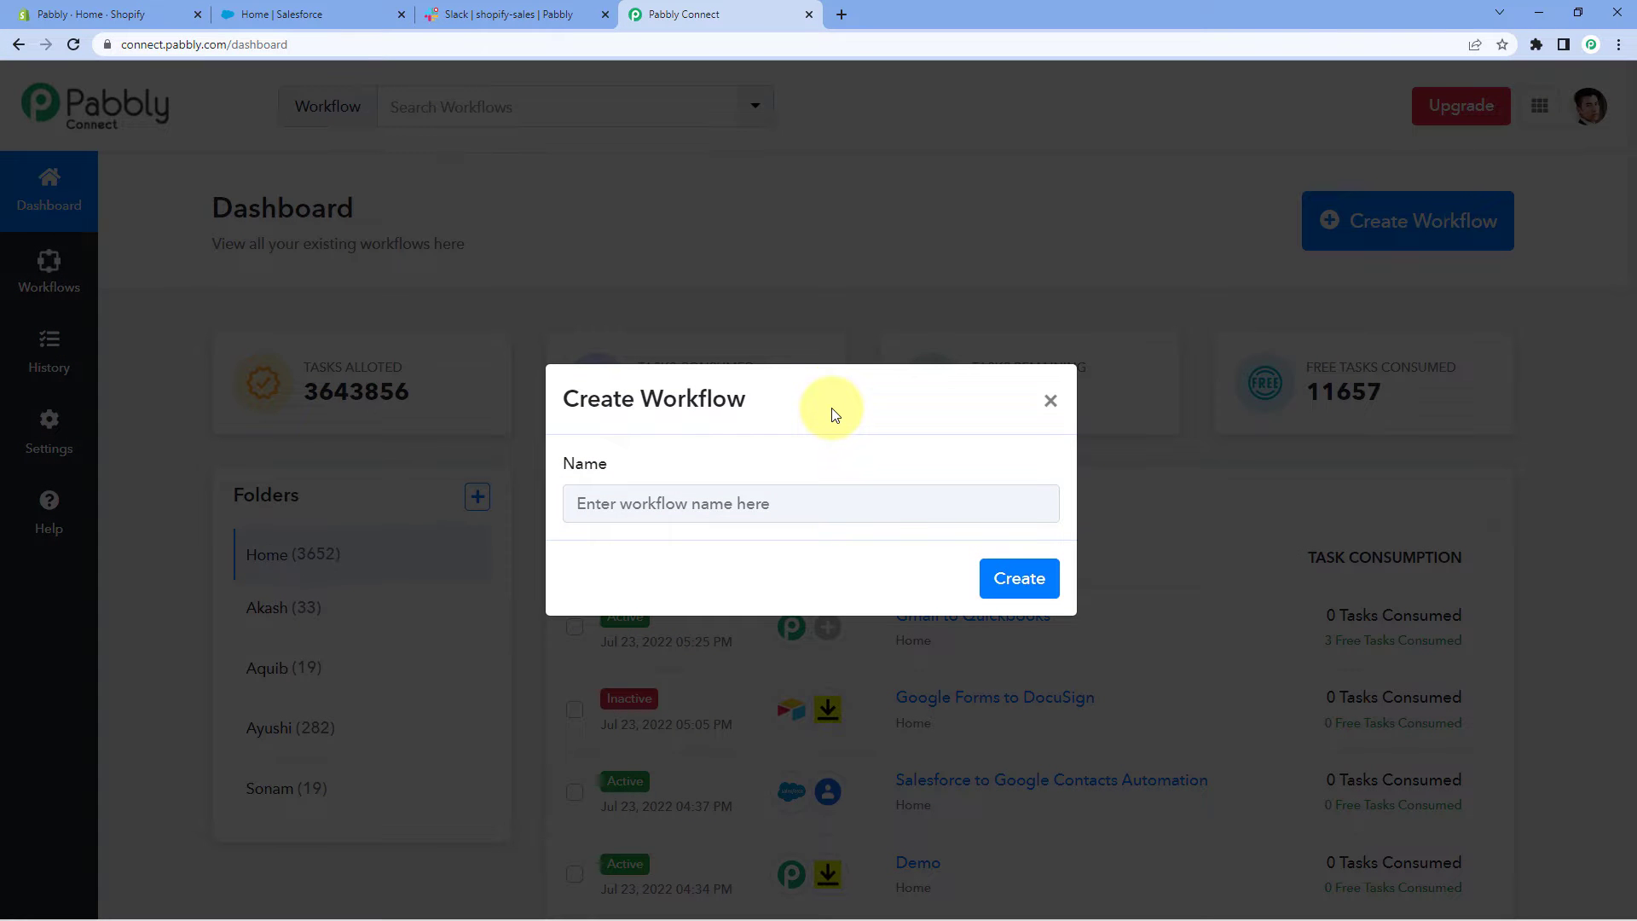
{"action": "left_click", "coordinate": [627, 496]}
{"action": "type", "text": "Shopify to Sal"}
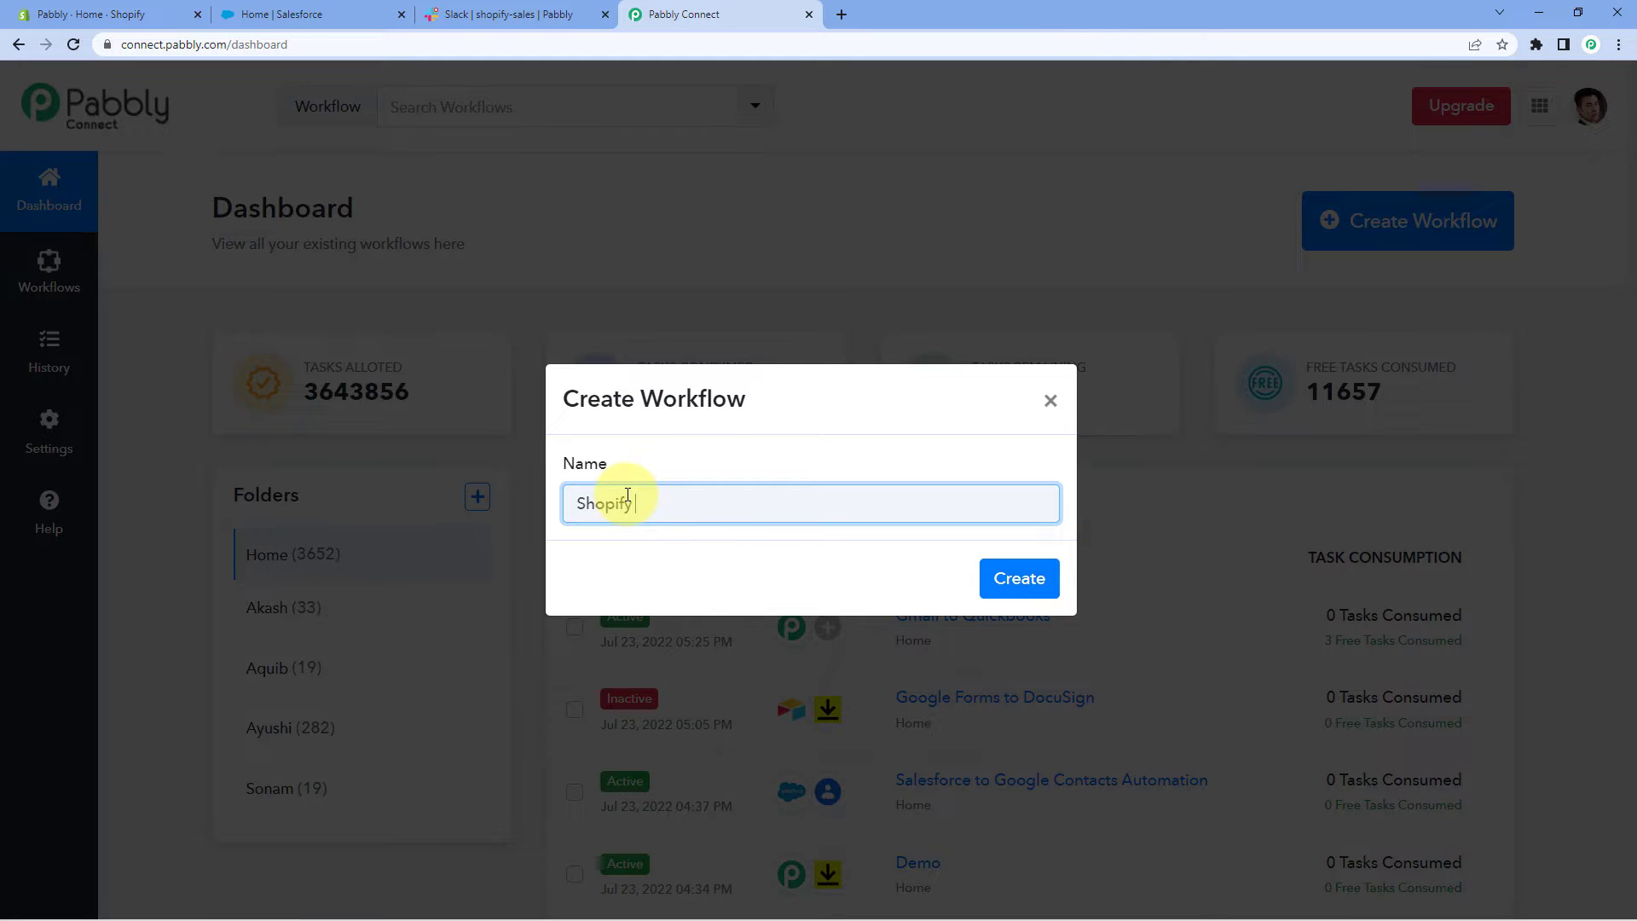
{"action": "type", "text": "esforce to Slack"}
{"action": "left_click", "coordinate": [1015, 580]}
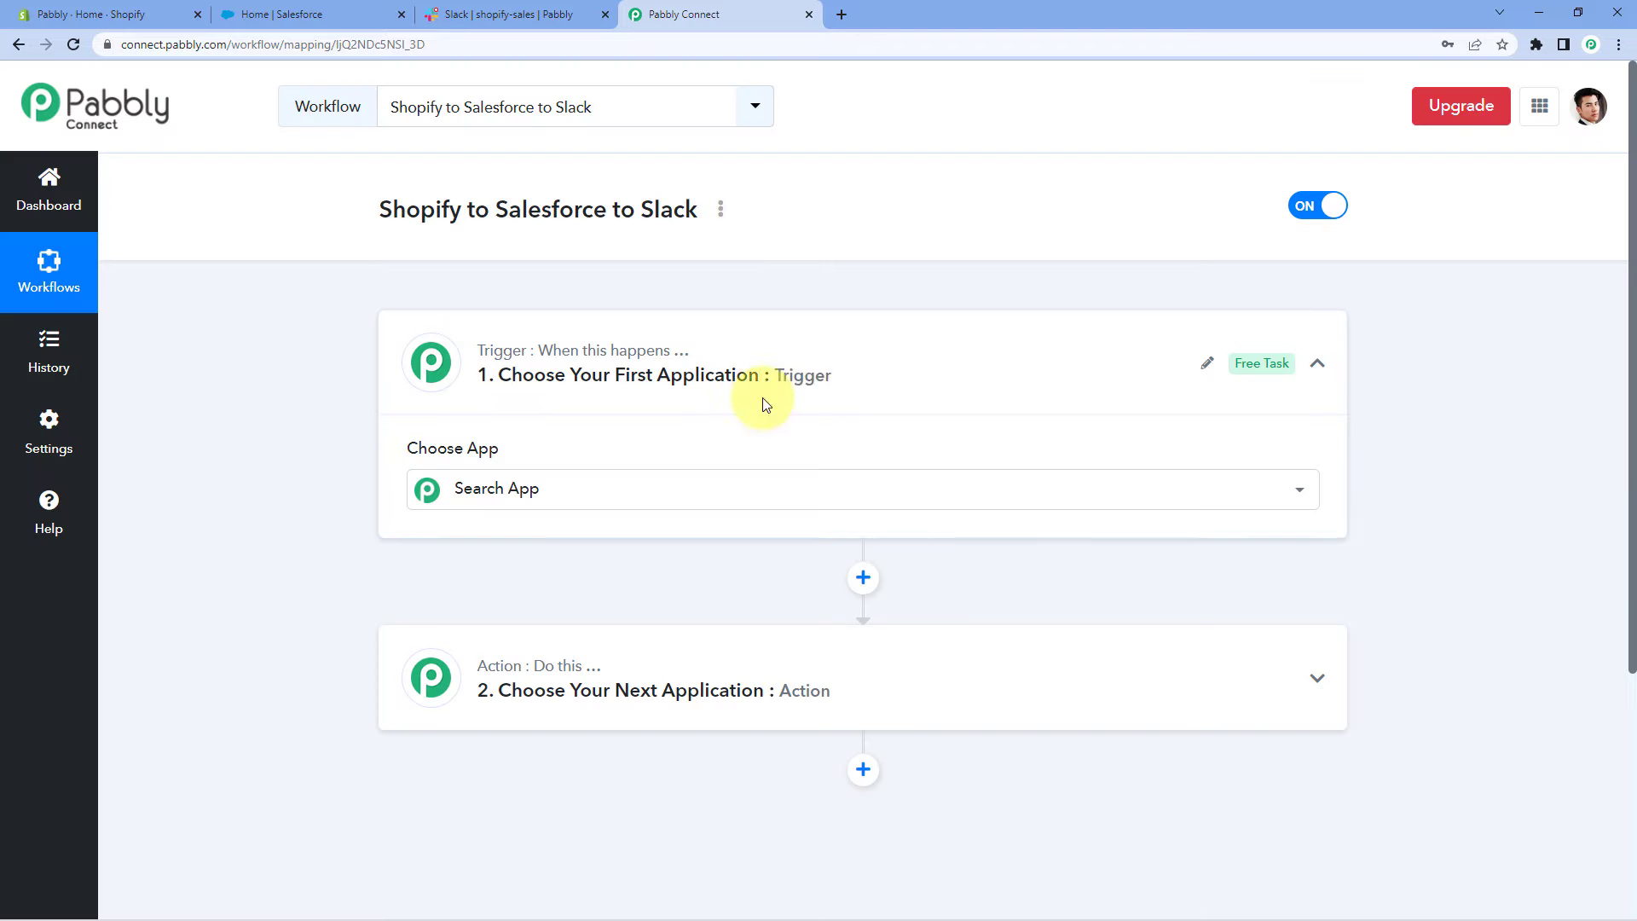
Collapse and re-expand the Trigger step to reveal its Choose App grid
{"action": "left_click", "coordinate": [797, 362]}
{"action": "scroll", "coordinate": [324, 371], "scroll_direction": "down", "scroll_amount": 1}
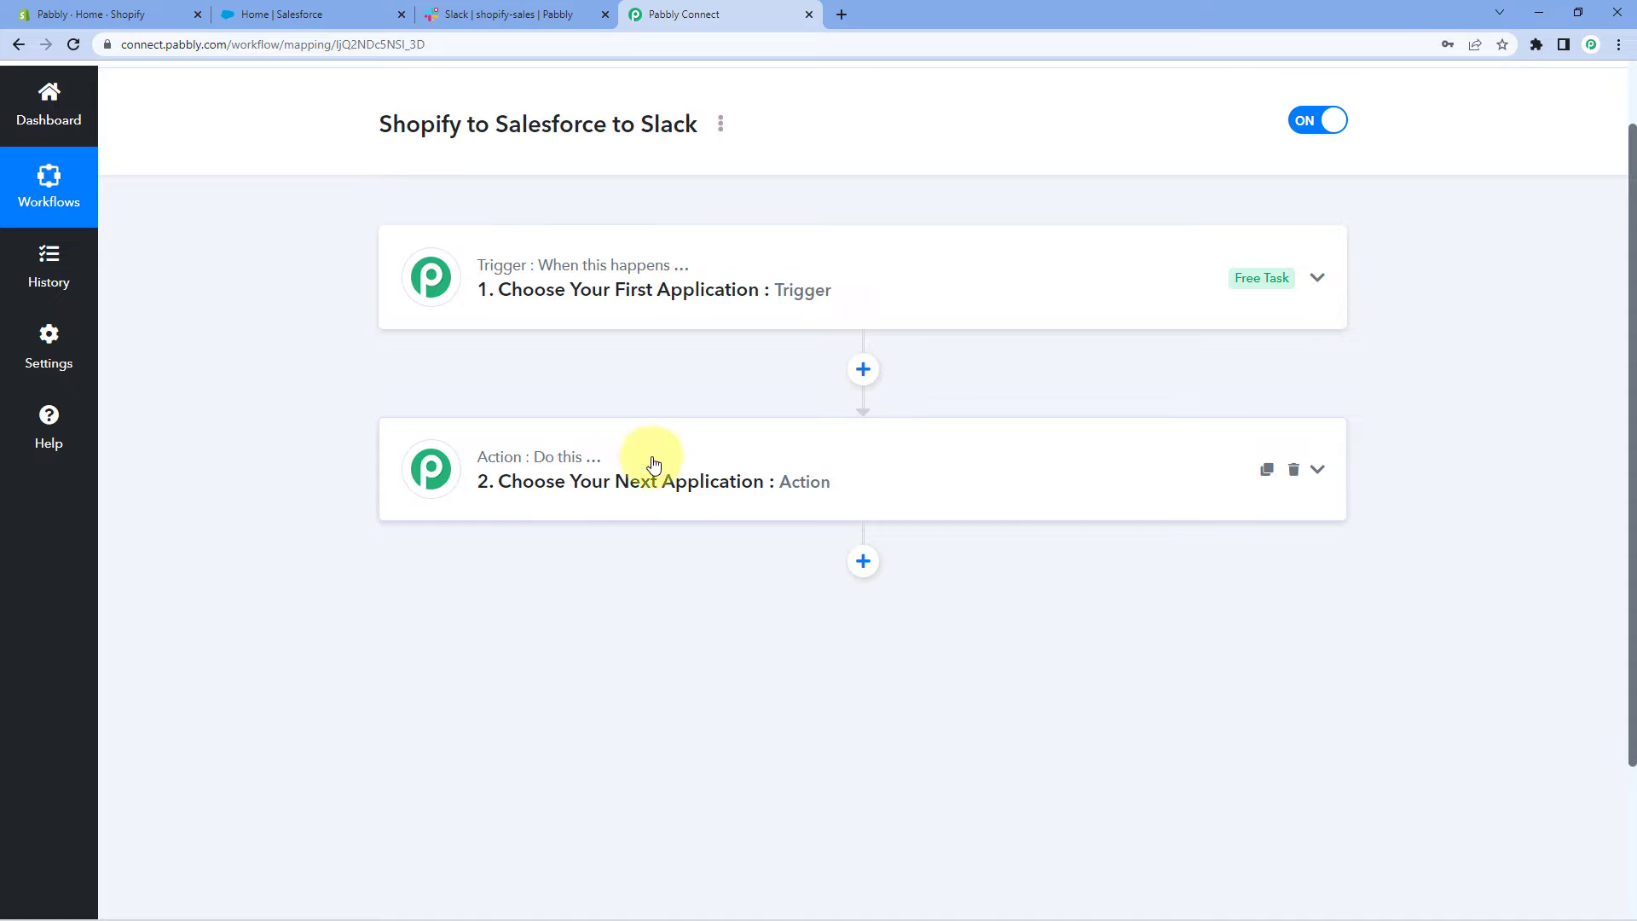
{"action": "left_click", "coordinate": [477, 277]}
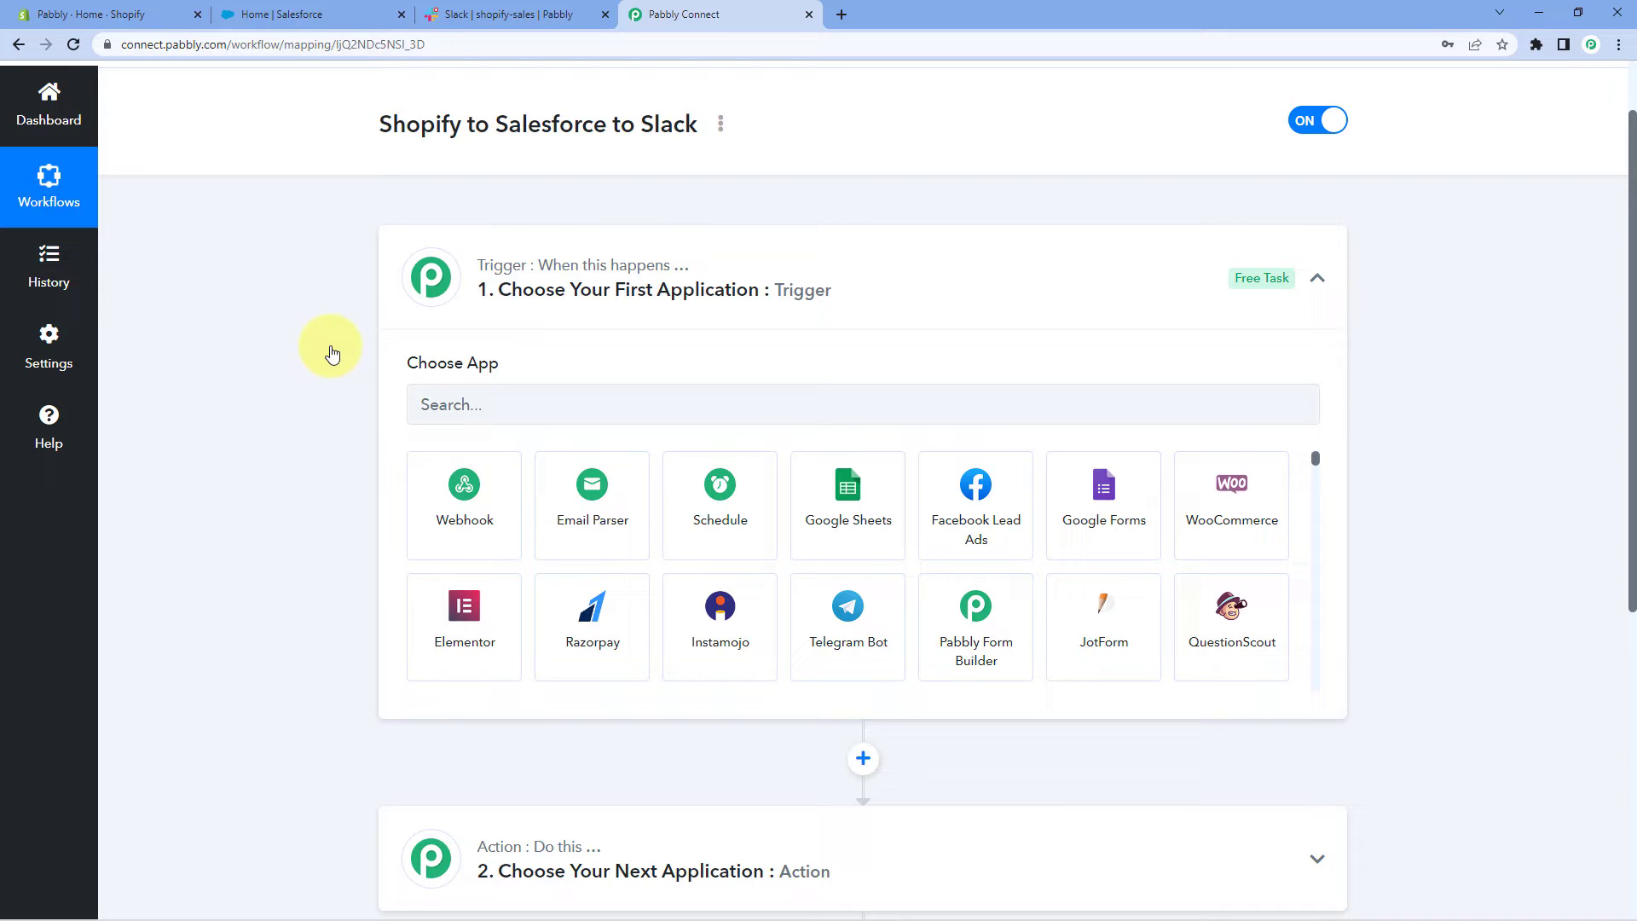
Set the trigger app to Shopify with the New Order trigger event
{"action": "scroll", "coordinate": [332, 353], "scroll_direction": "down", "scroll_amount": 2}
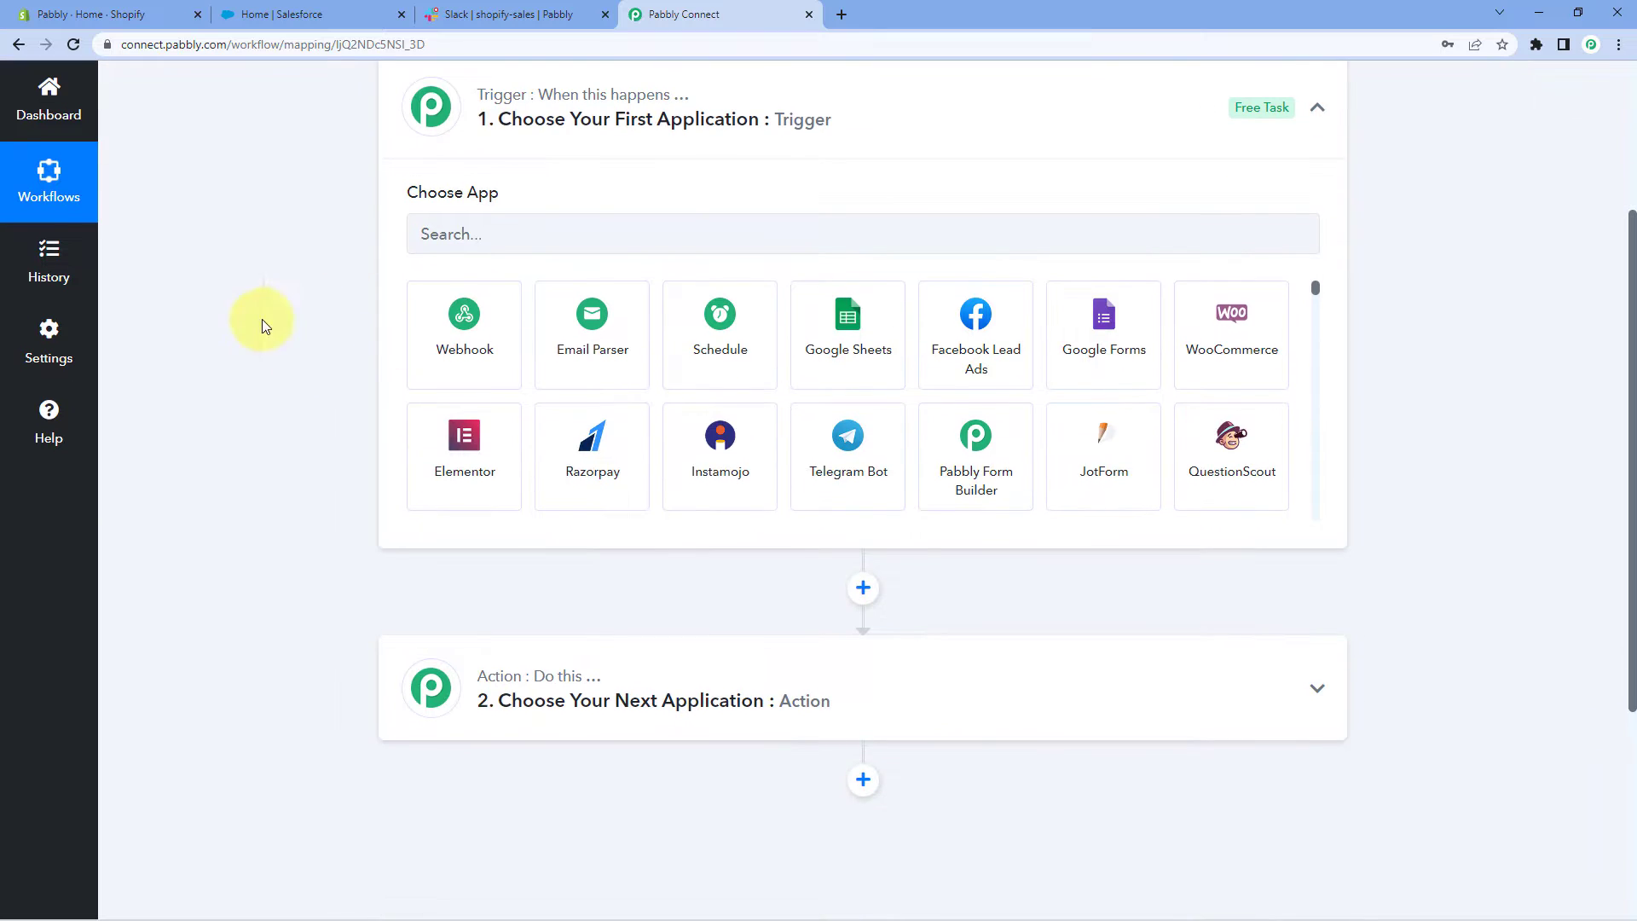
{"action": "left_click", "coordinate": [465, 233]}
{"action": "type", "text": "Shopify"}
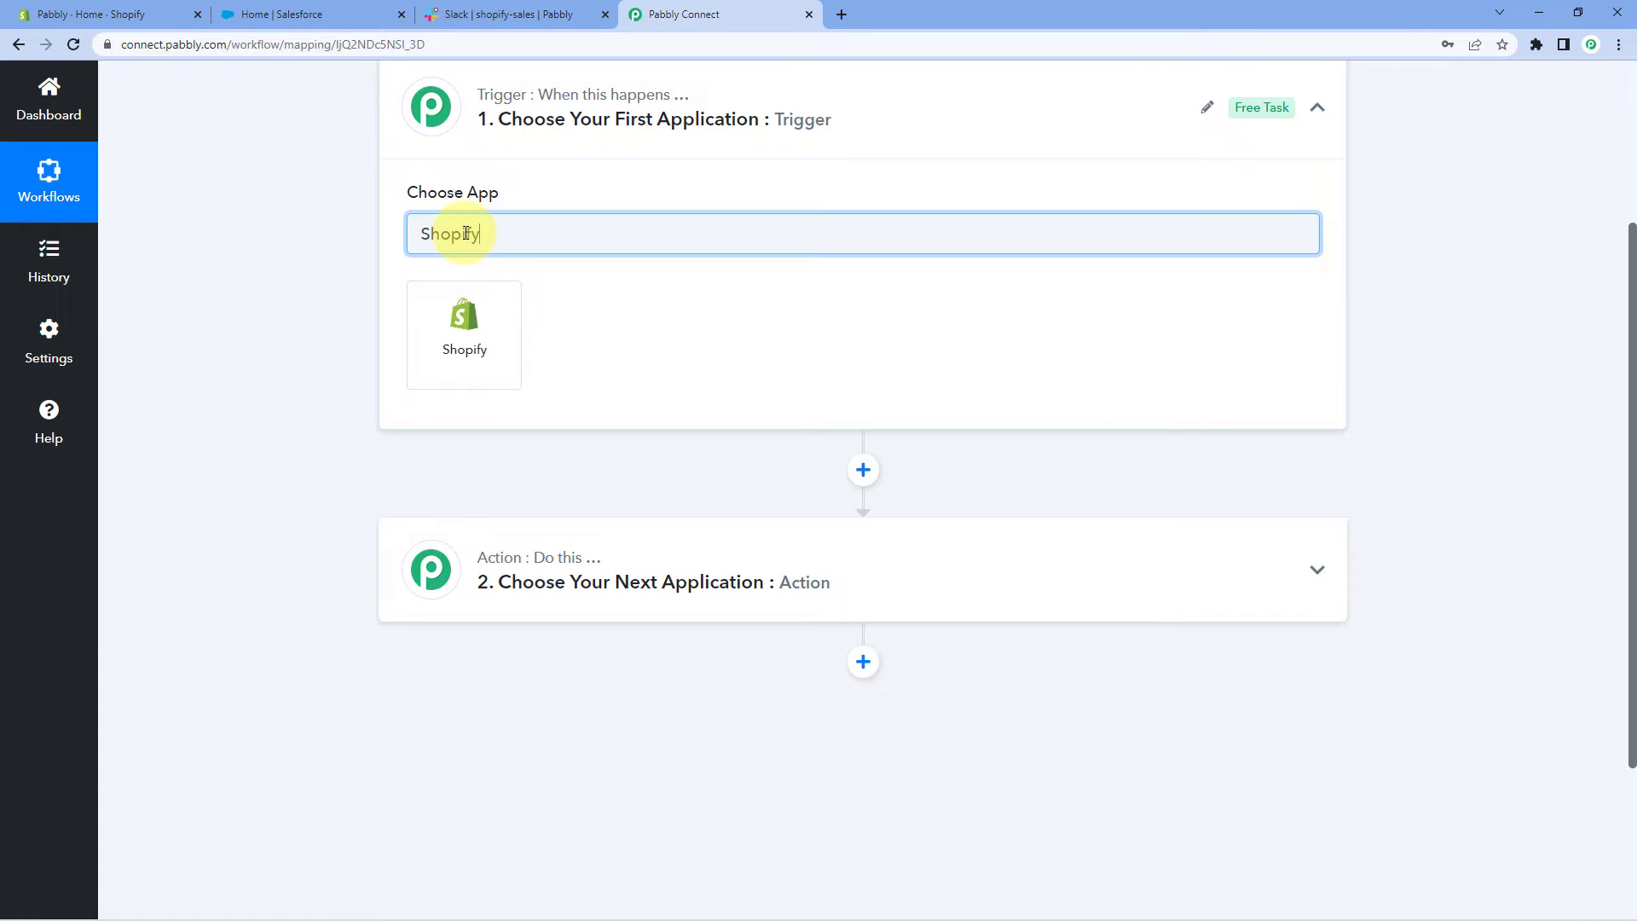
{"action": "left_click", "coordinate": [461, 339]}
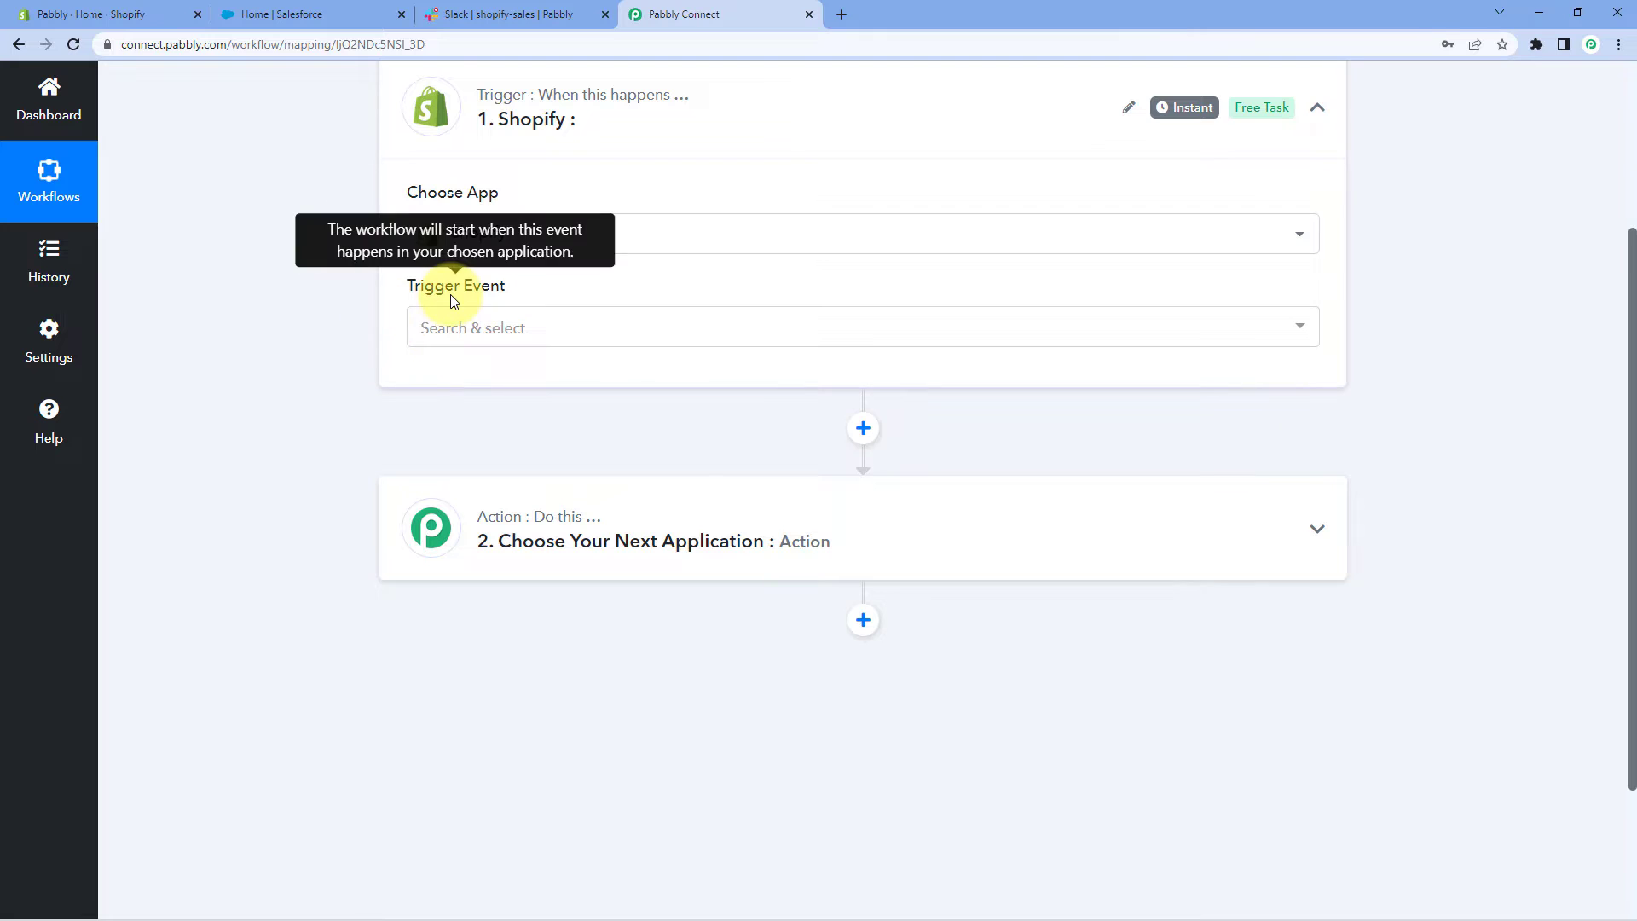
{"action": "left_click", "coordinate": [501, 325]}
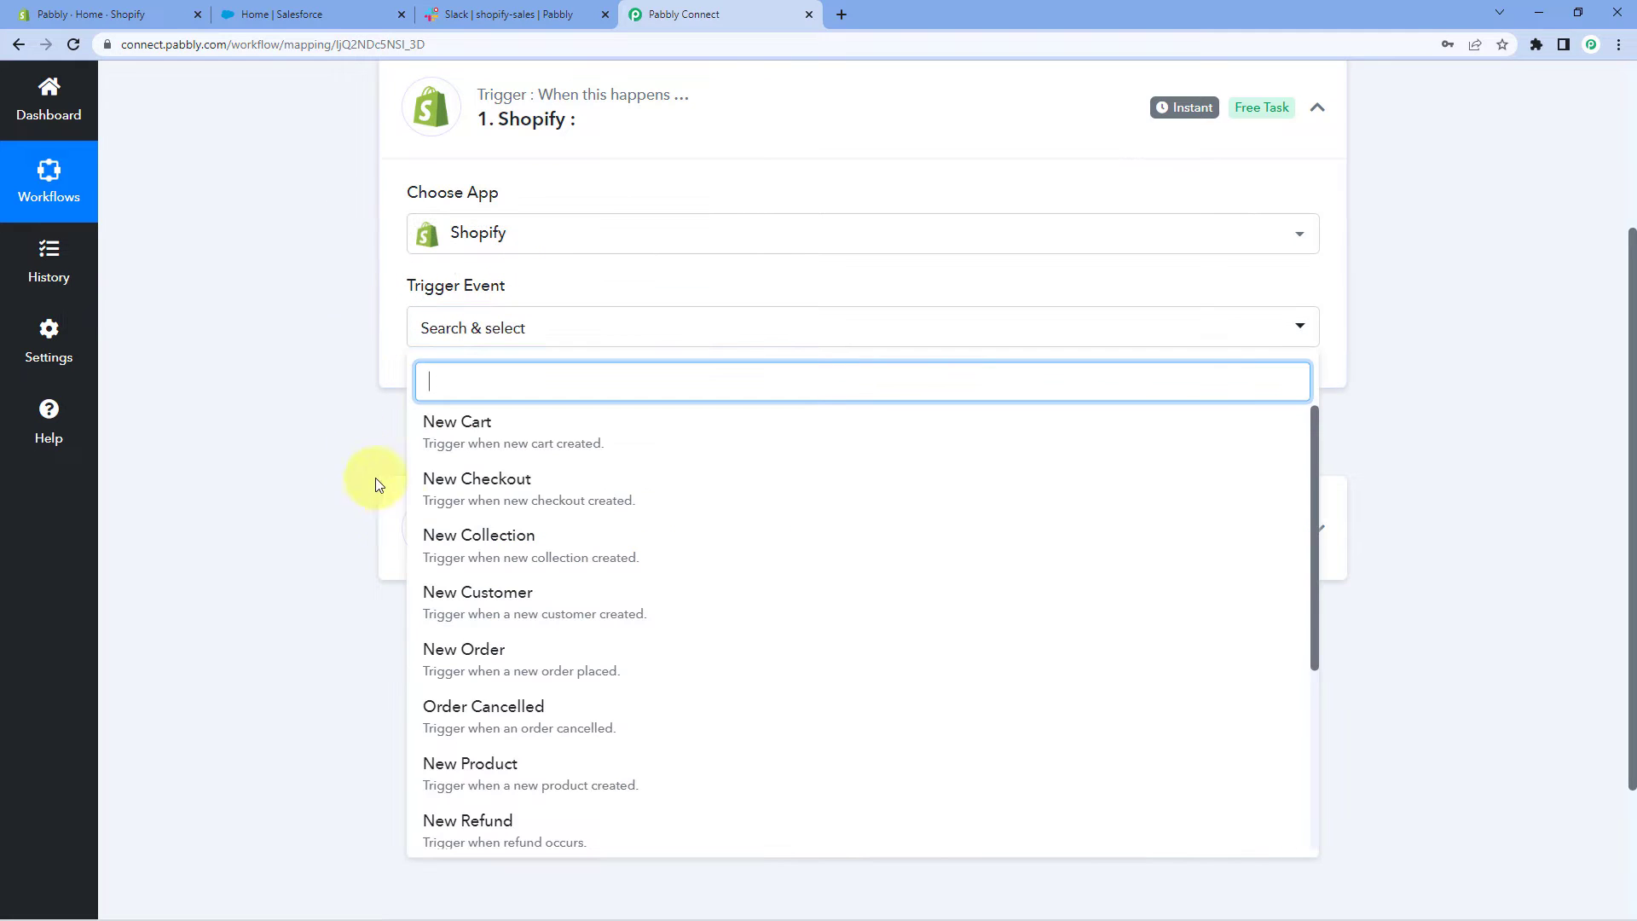
{"action": "scroll", "coordinate": [352, 455], "scroll_direction": "down", "scroll_amount": 1}
{"action": "left_click", "coordinate": [499, 571]}
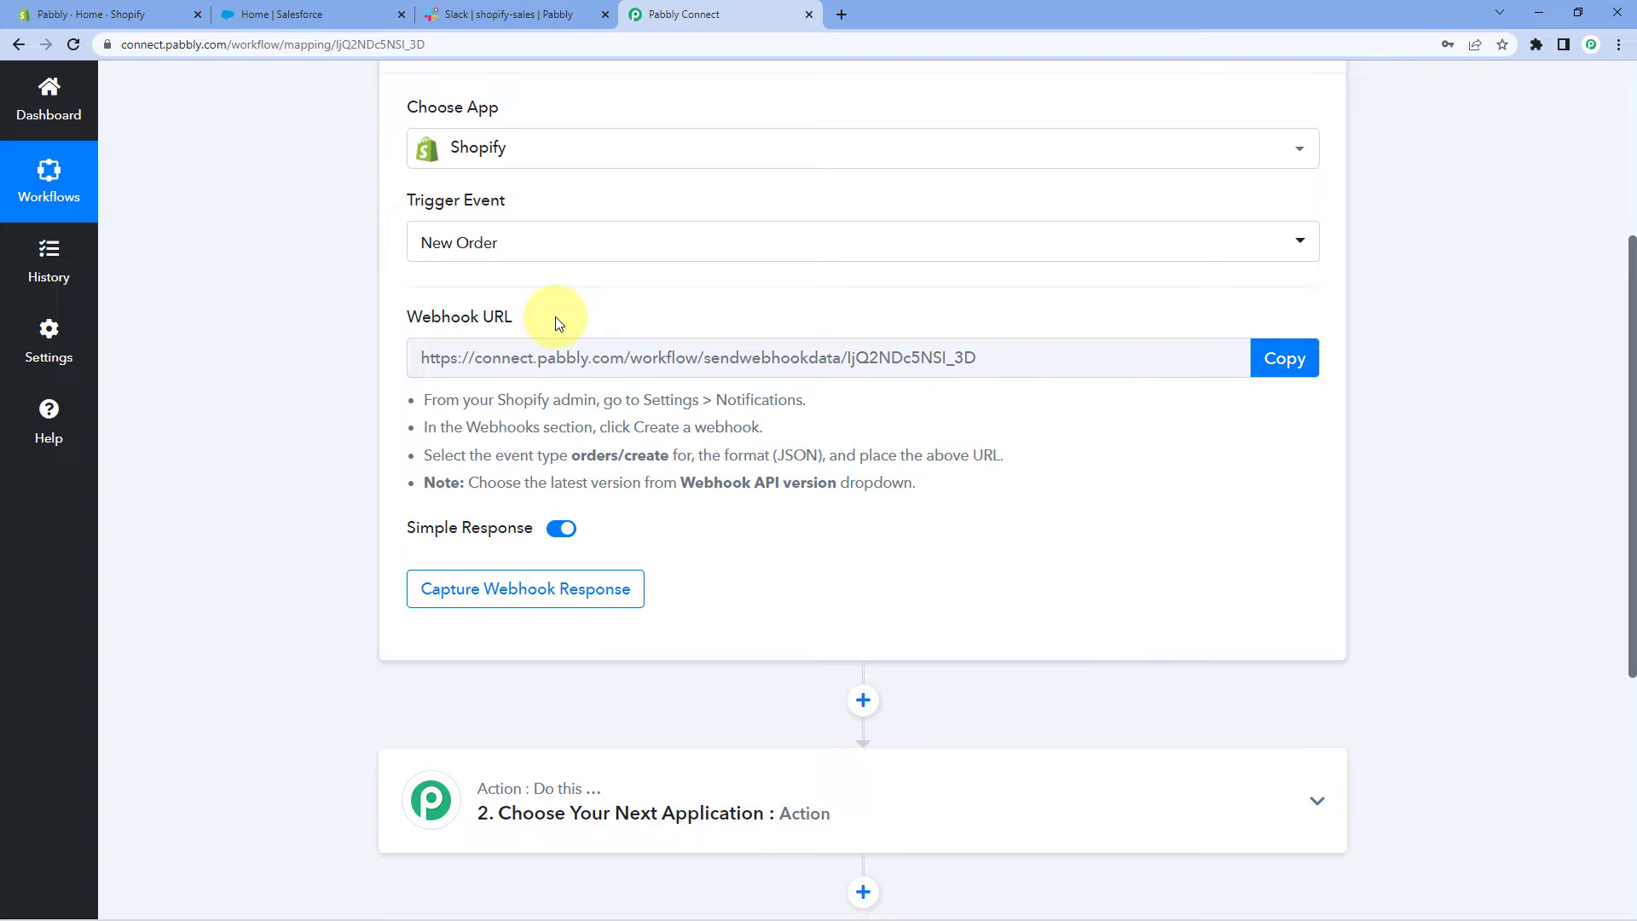
Copy the Shopify webhook URL, review the setup instructions, and go to the Shopify admin
{"action": "left_click", "coordinate": [1259, 357]}
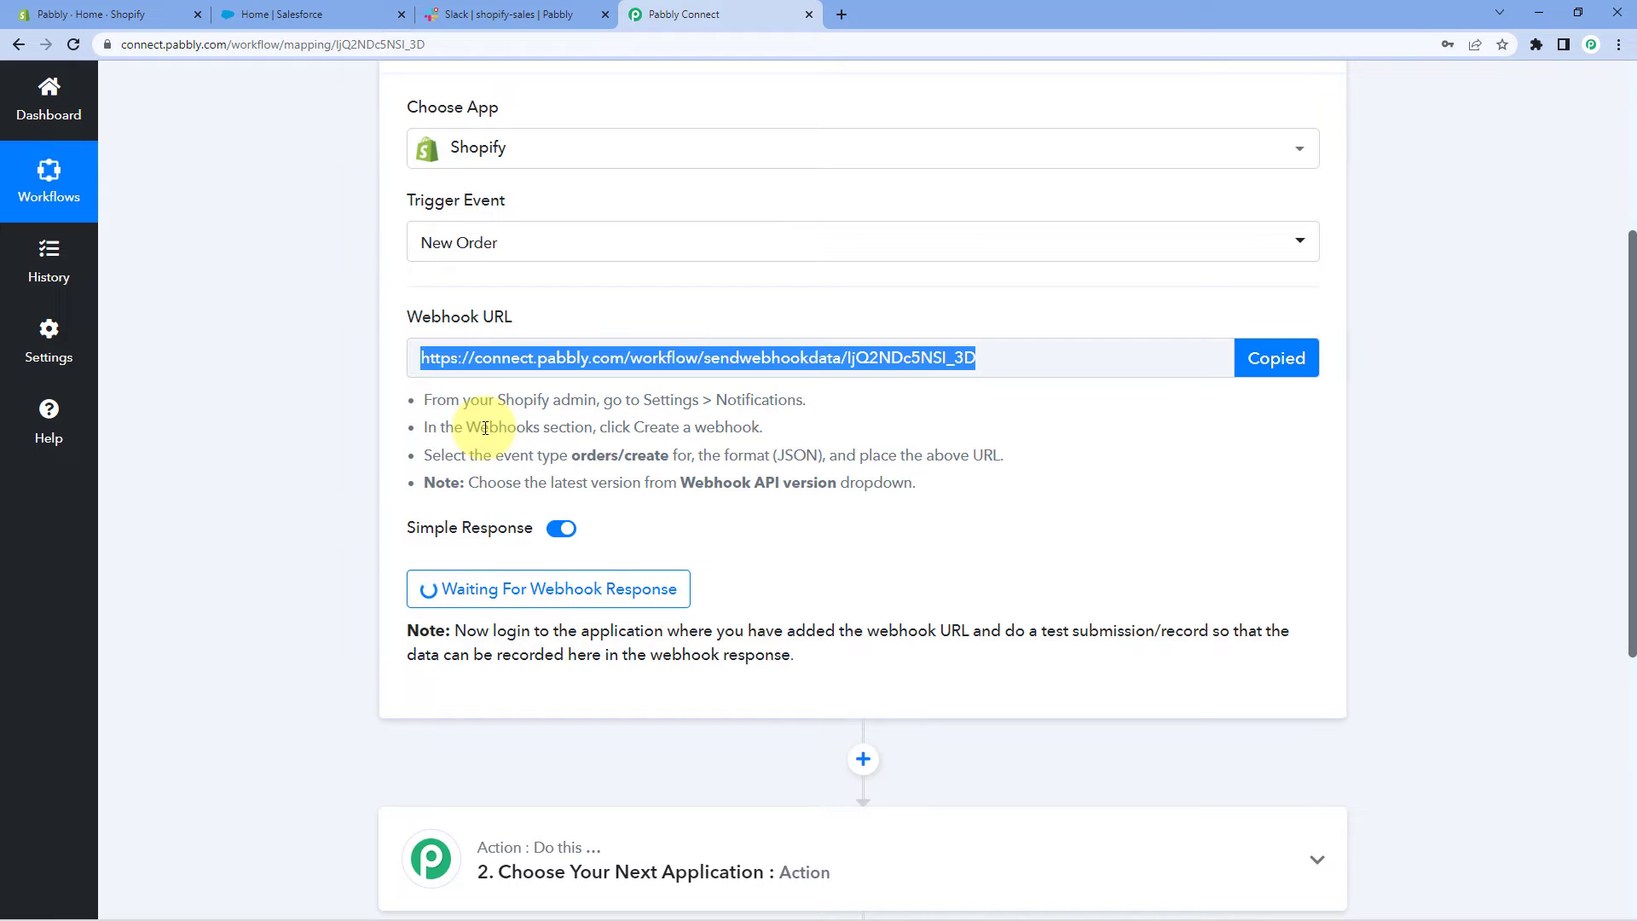
{"action": "left_click_drag", "start_coordinate": [432, 401], "coordinate": [420, 399]}
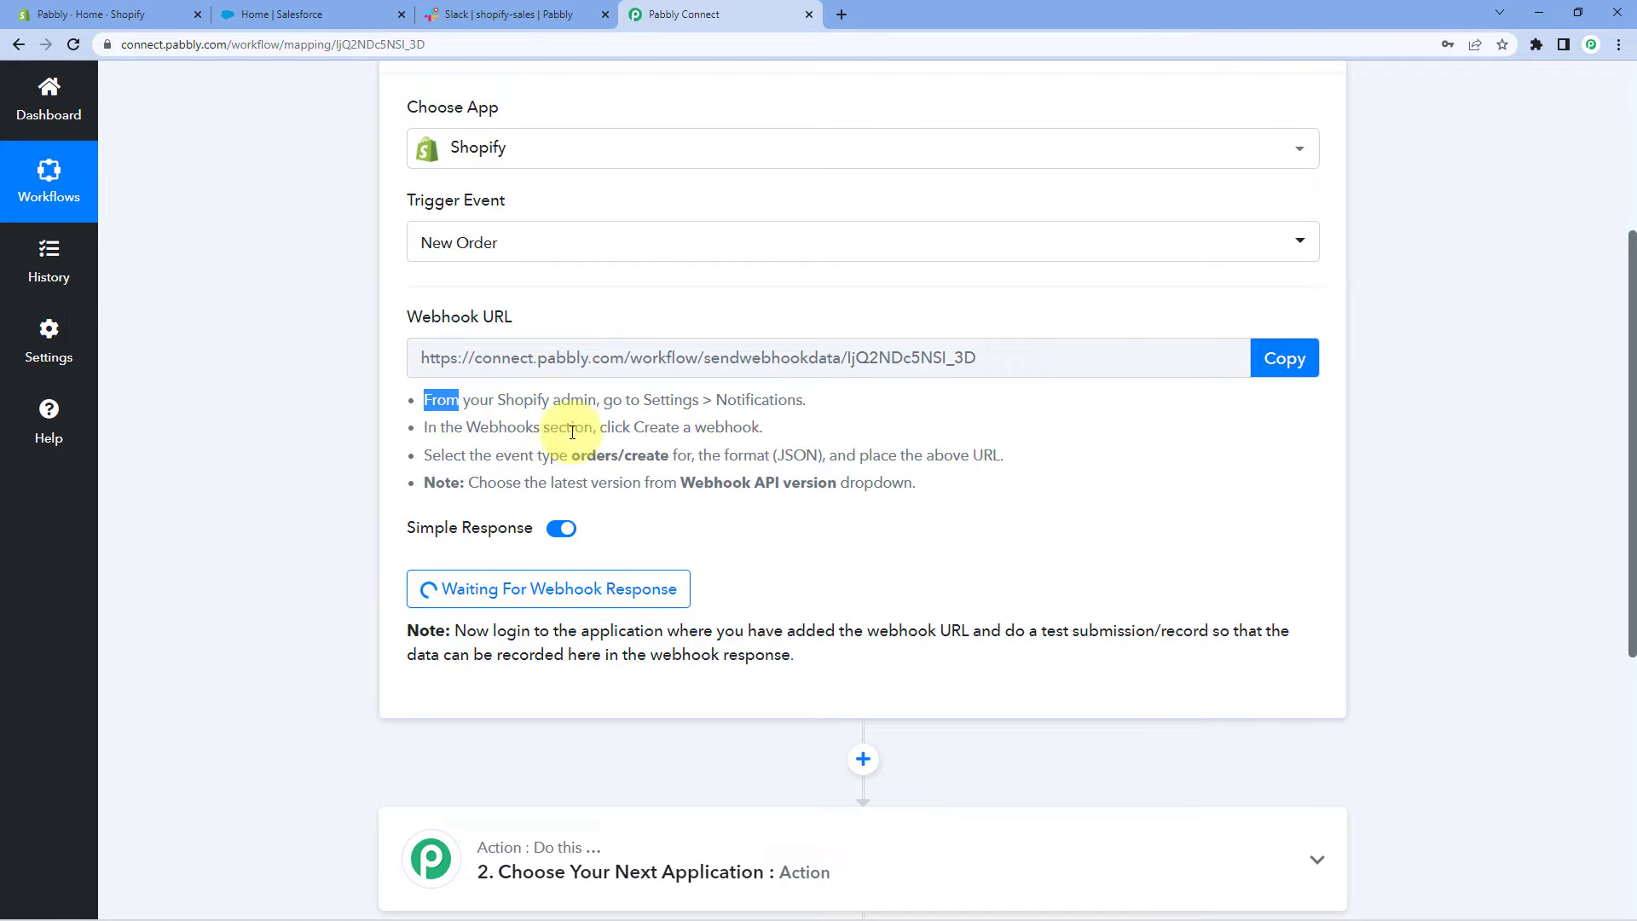
{"action": "left_click_drag", "start_coordinate": [521, 423], "coordinate": [943, 504]}
{"action": "left_click", "coordinate": [947, 510]}
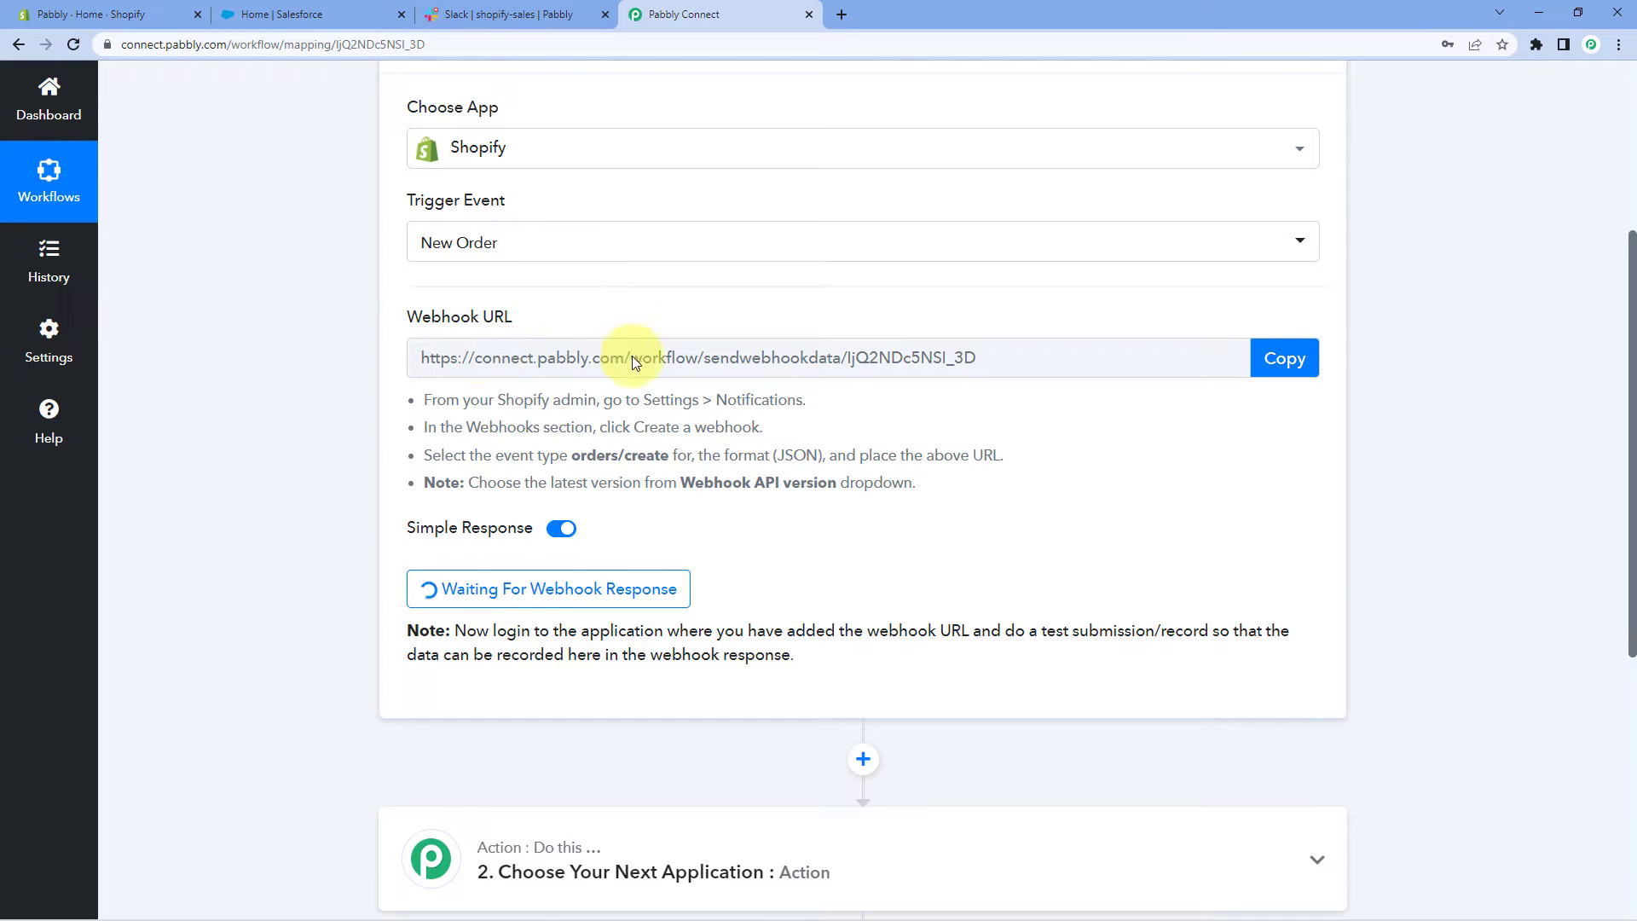
{"action": "left_click", "coordinate": [89, 15]}
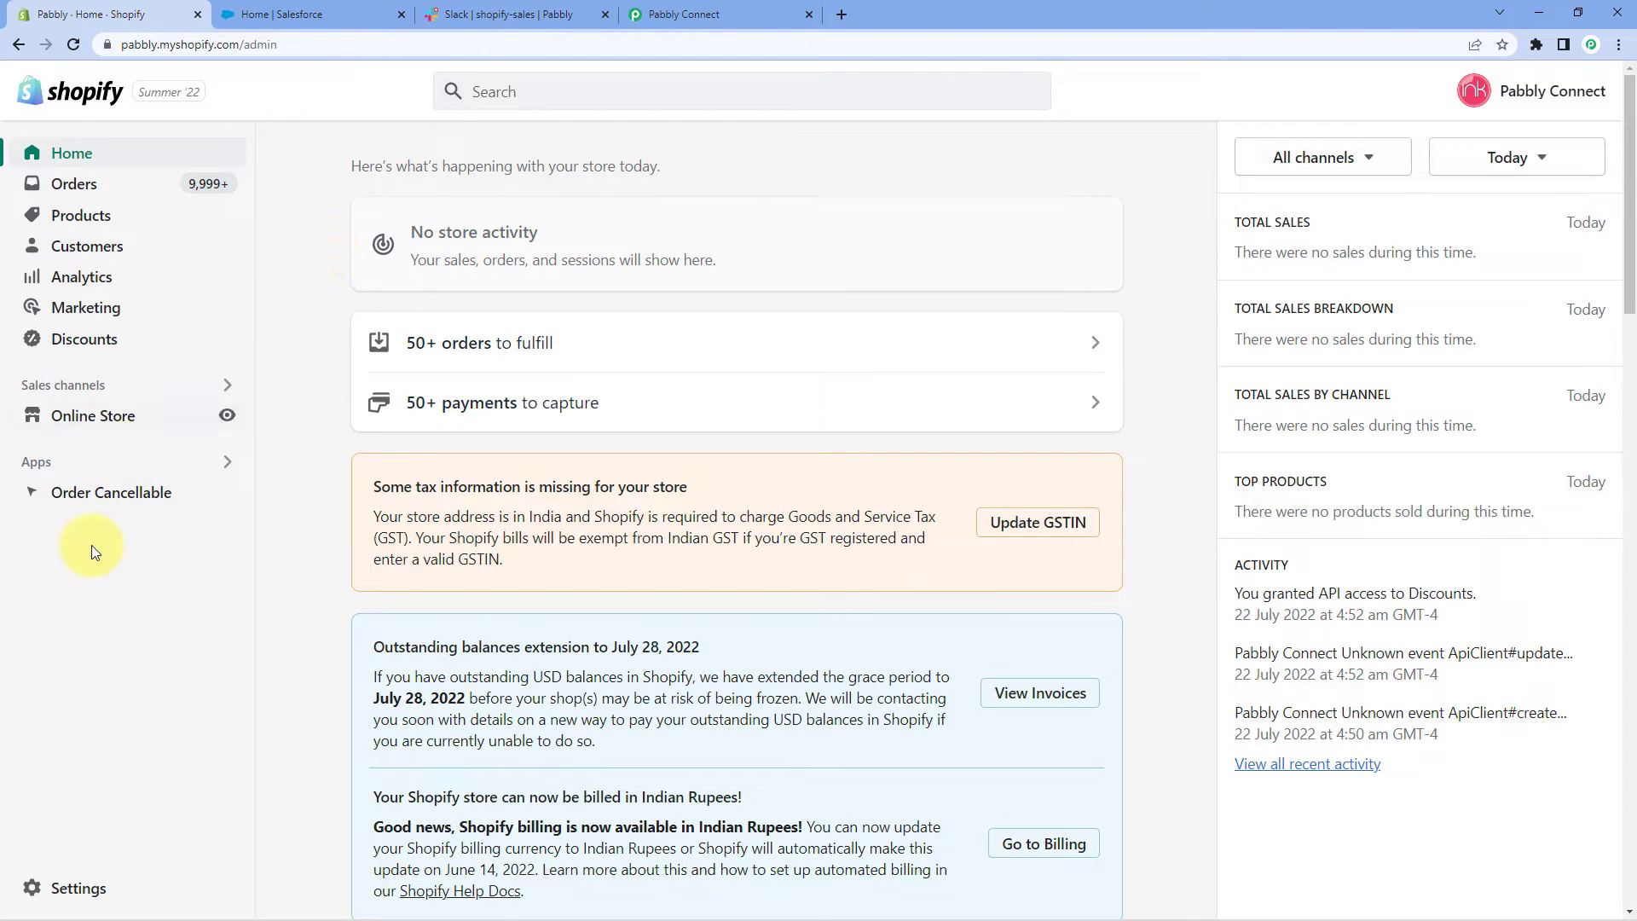
Go to Settings > Notifications, scroll down to Webhooks and start a new webhook
{"action": "left_click", "coordinate": [81, 894]}
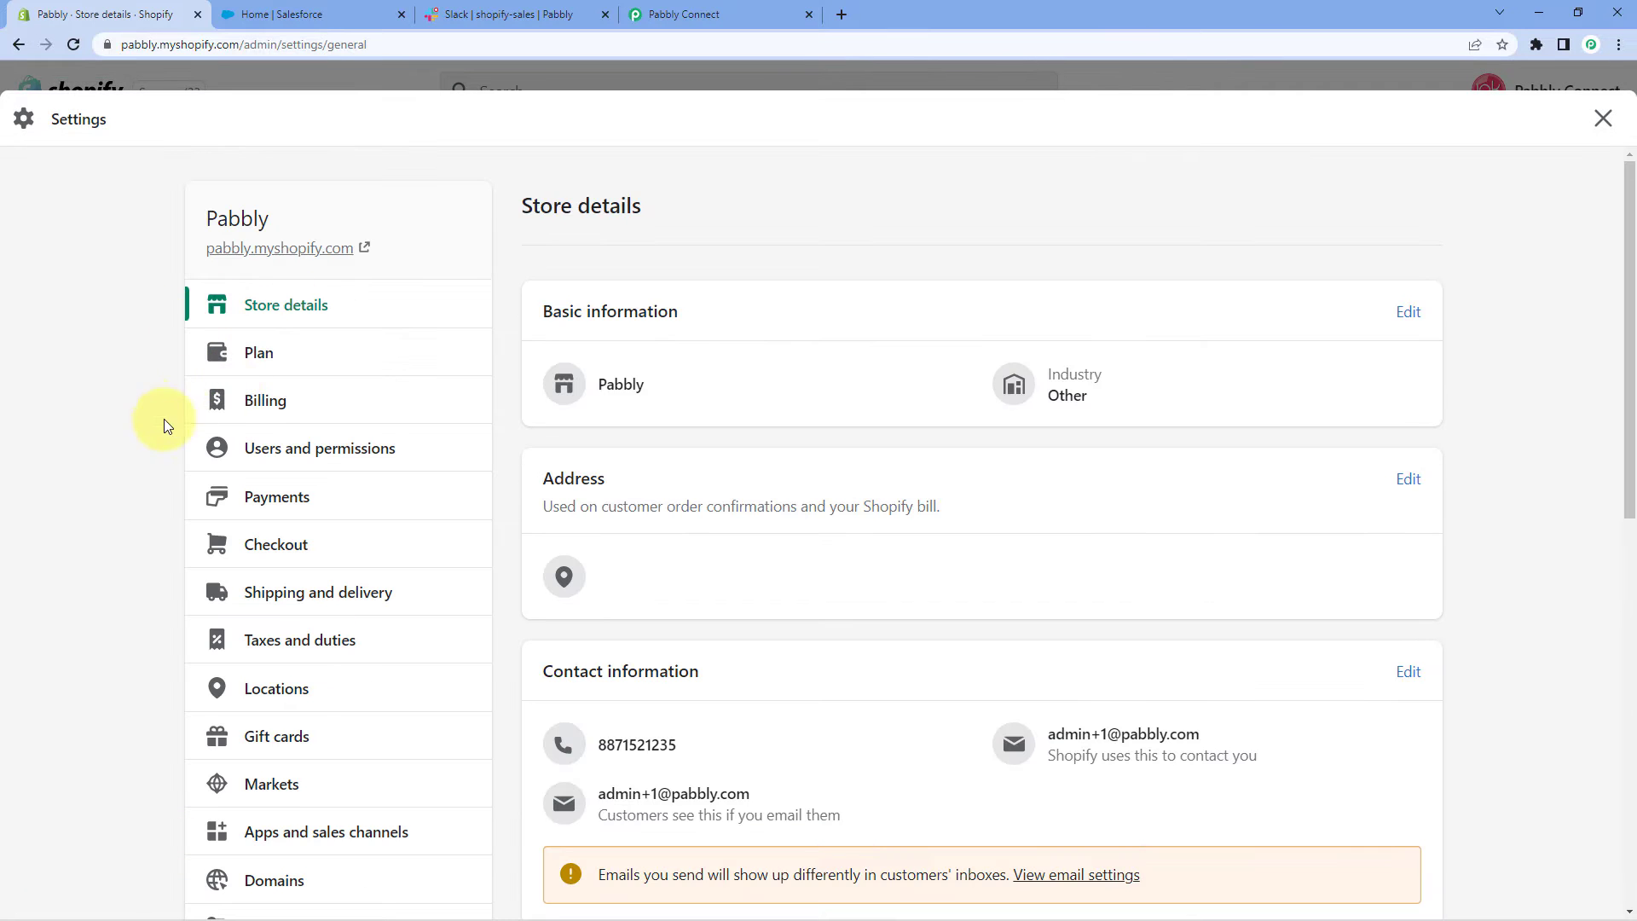
{"action": "scroll", "coordinate": [117, 391], "scroll_direction": "down", "scroll_amount": 5}
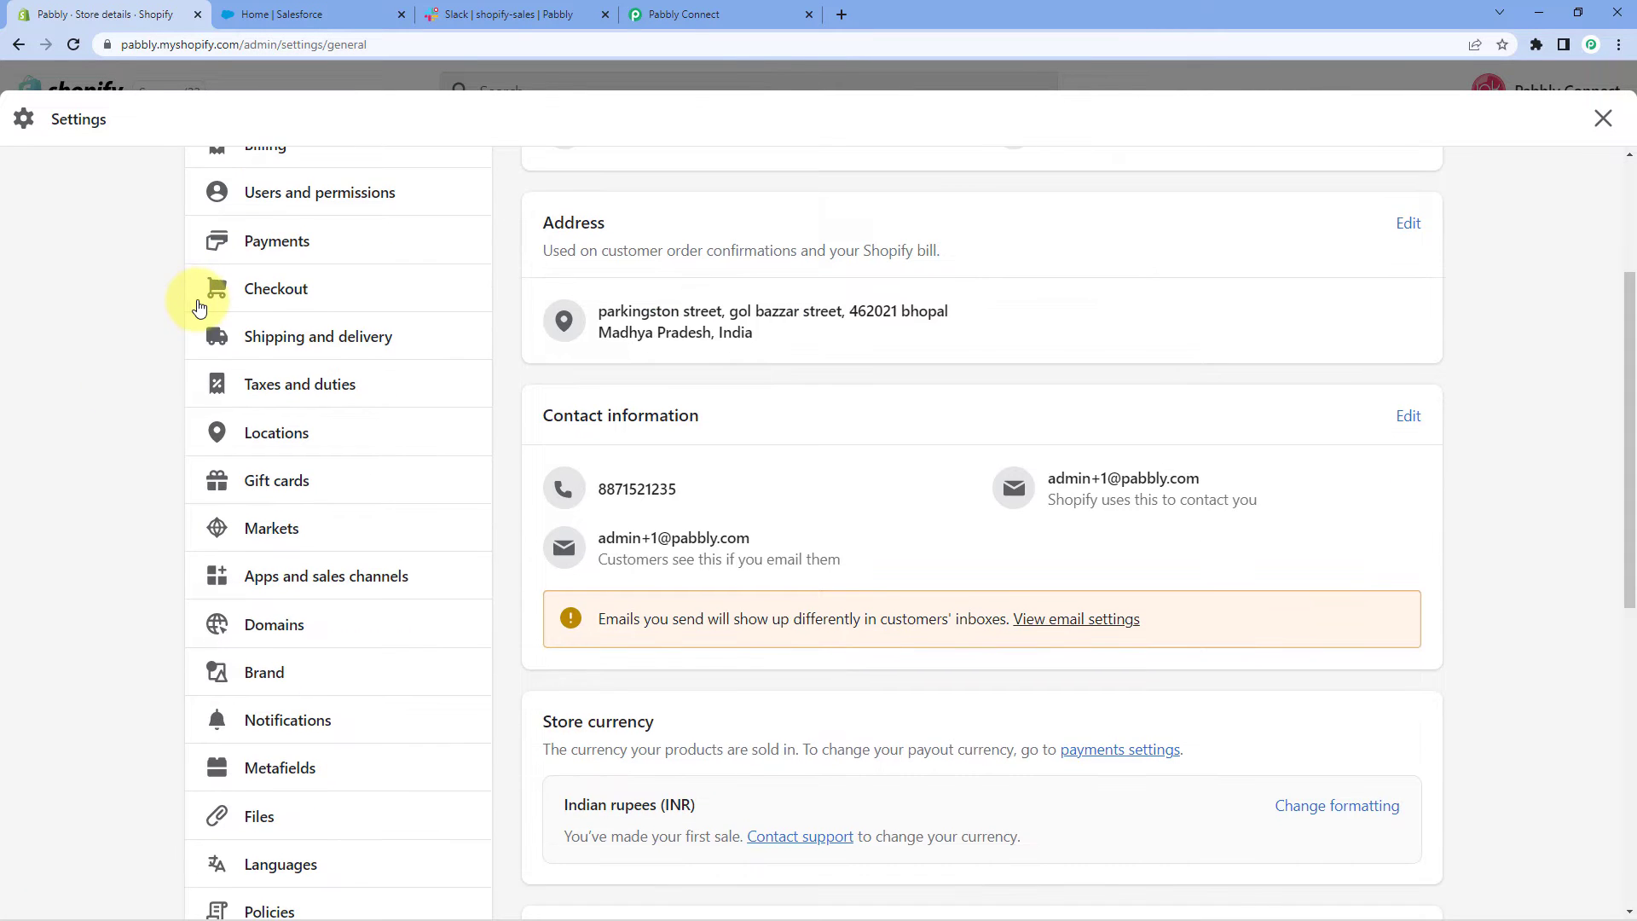
{"action": "left_click", "coordinate": [358, 550]}
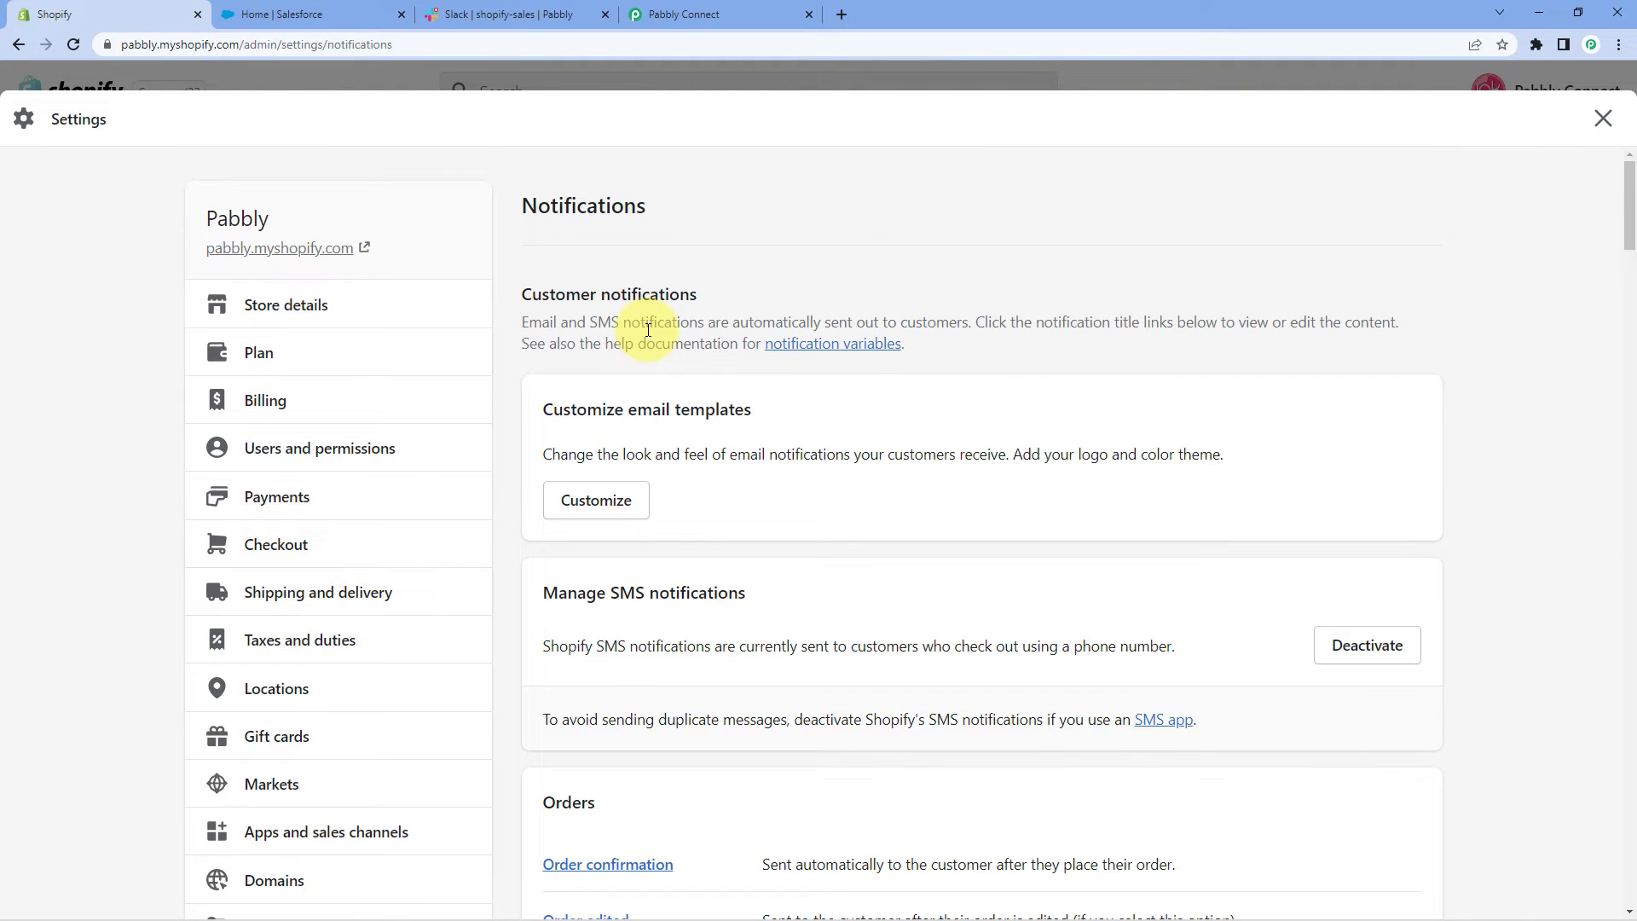
{"action": "scroll", "coordinate": [731, 324], "scroll_direction": "down", "scroll_amount": 15}
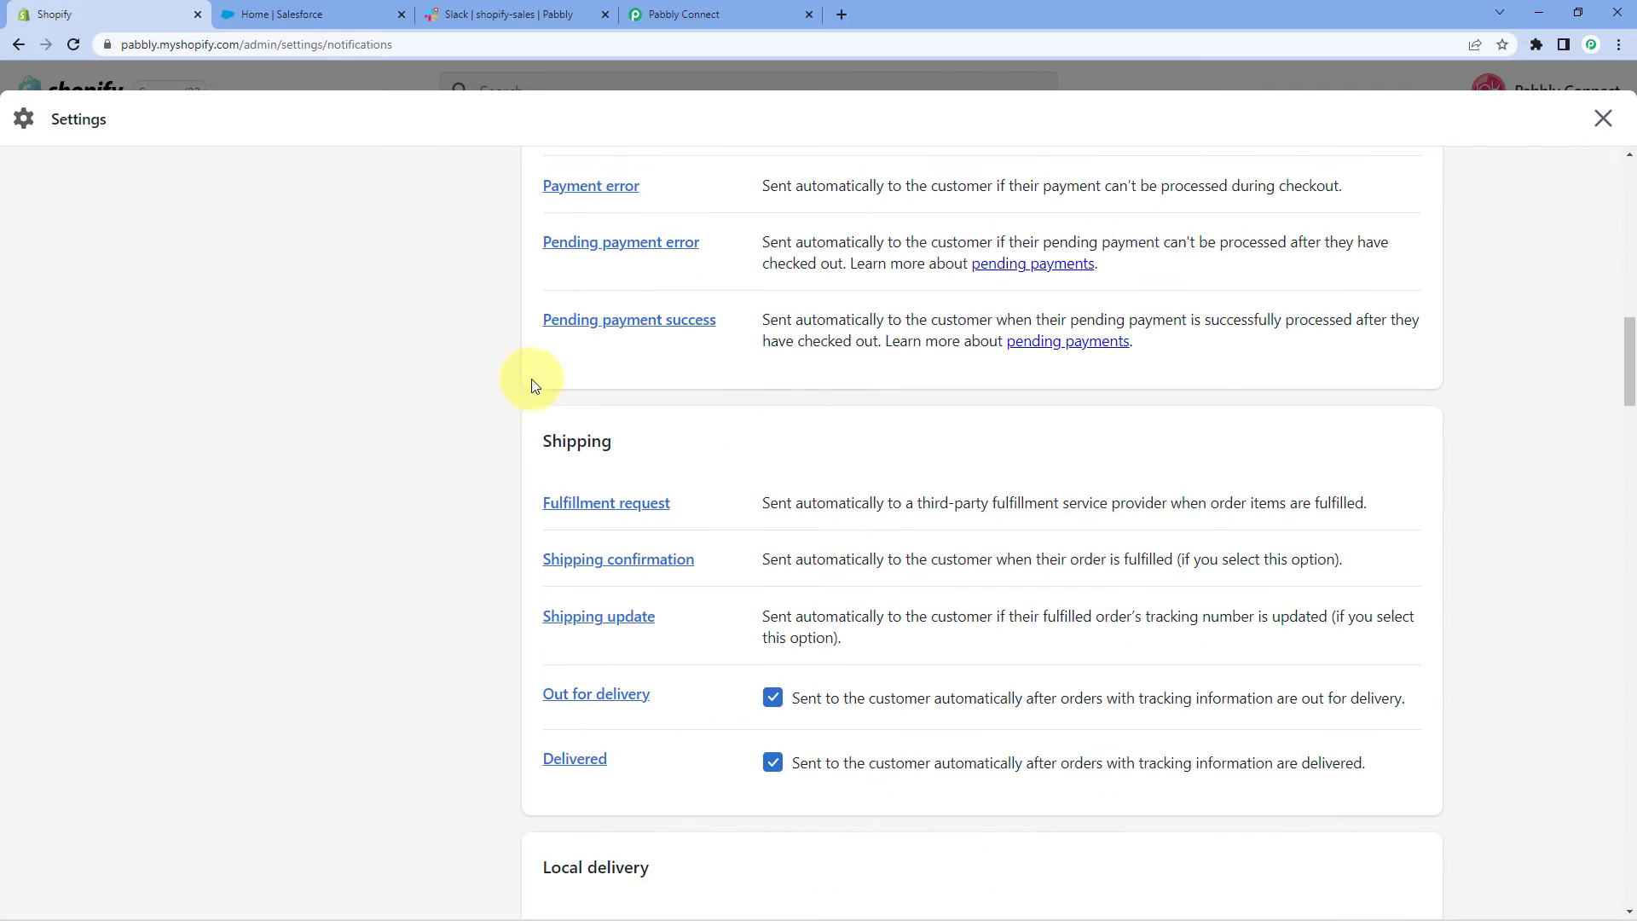
{"action": "scroll", "coordinate": [520, 379], "scroll_direction": "down", "scroll_amount": 17}
{"action": "scroll", "coordinate": [500, 379], "scroll_direction": "down", "scroll_amount": 12}
{"action": "scroll", "coordinate": [501, 378], "scroll_direction": "down", "scroll_amount": 7}
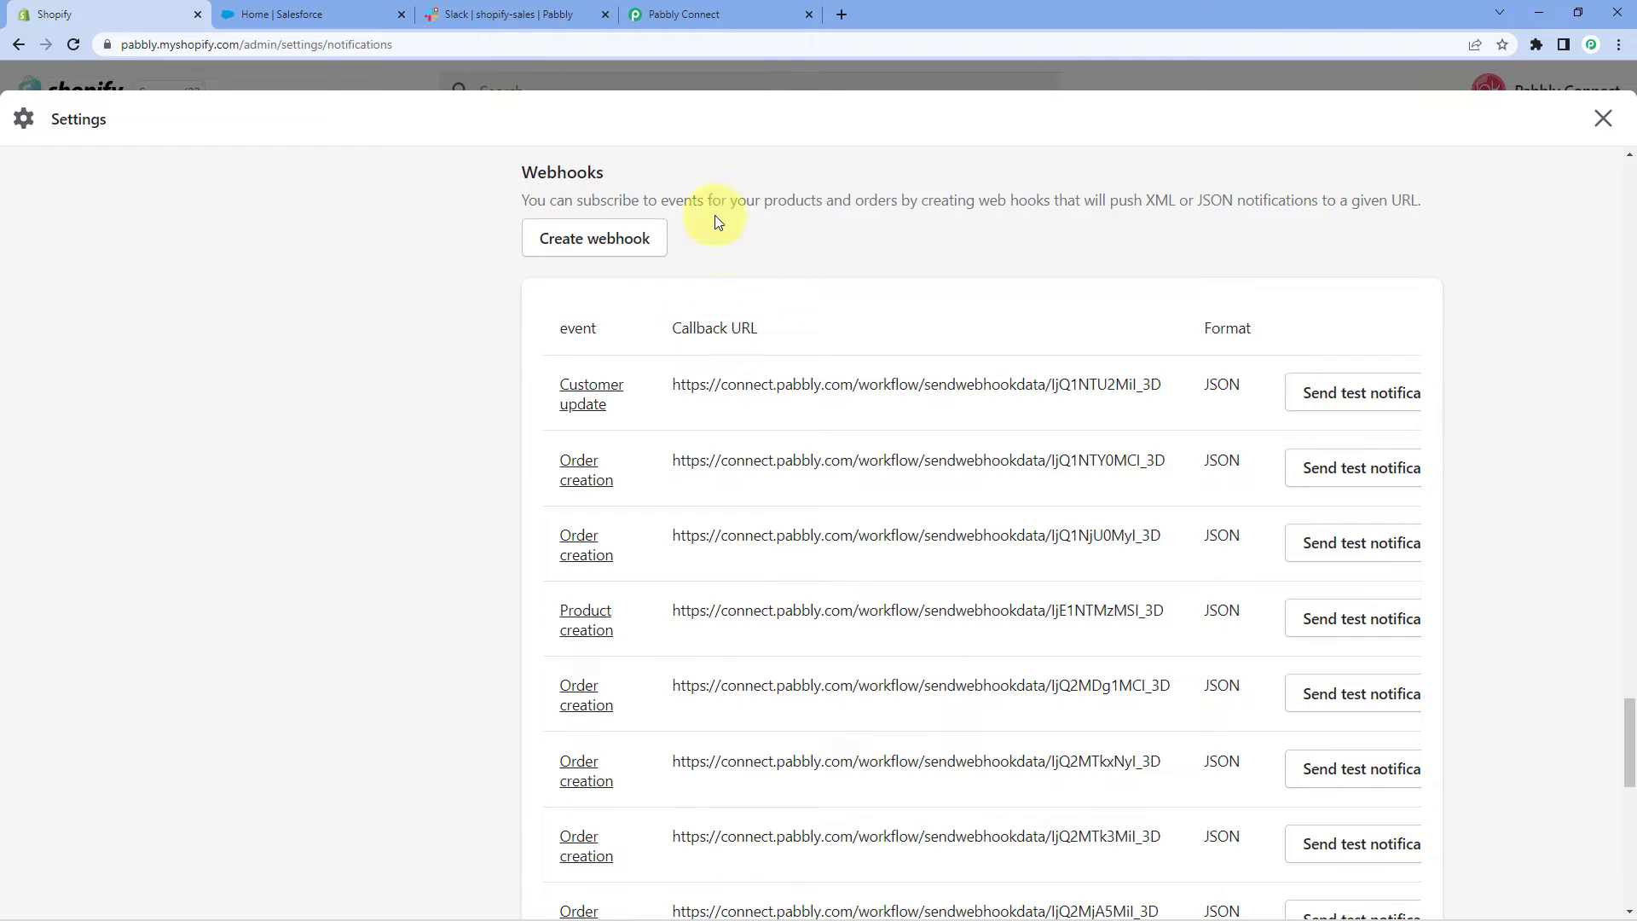
{"action": "left_click", "coordinate": [587, 248]}
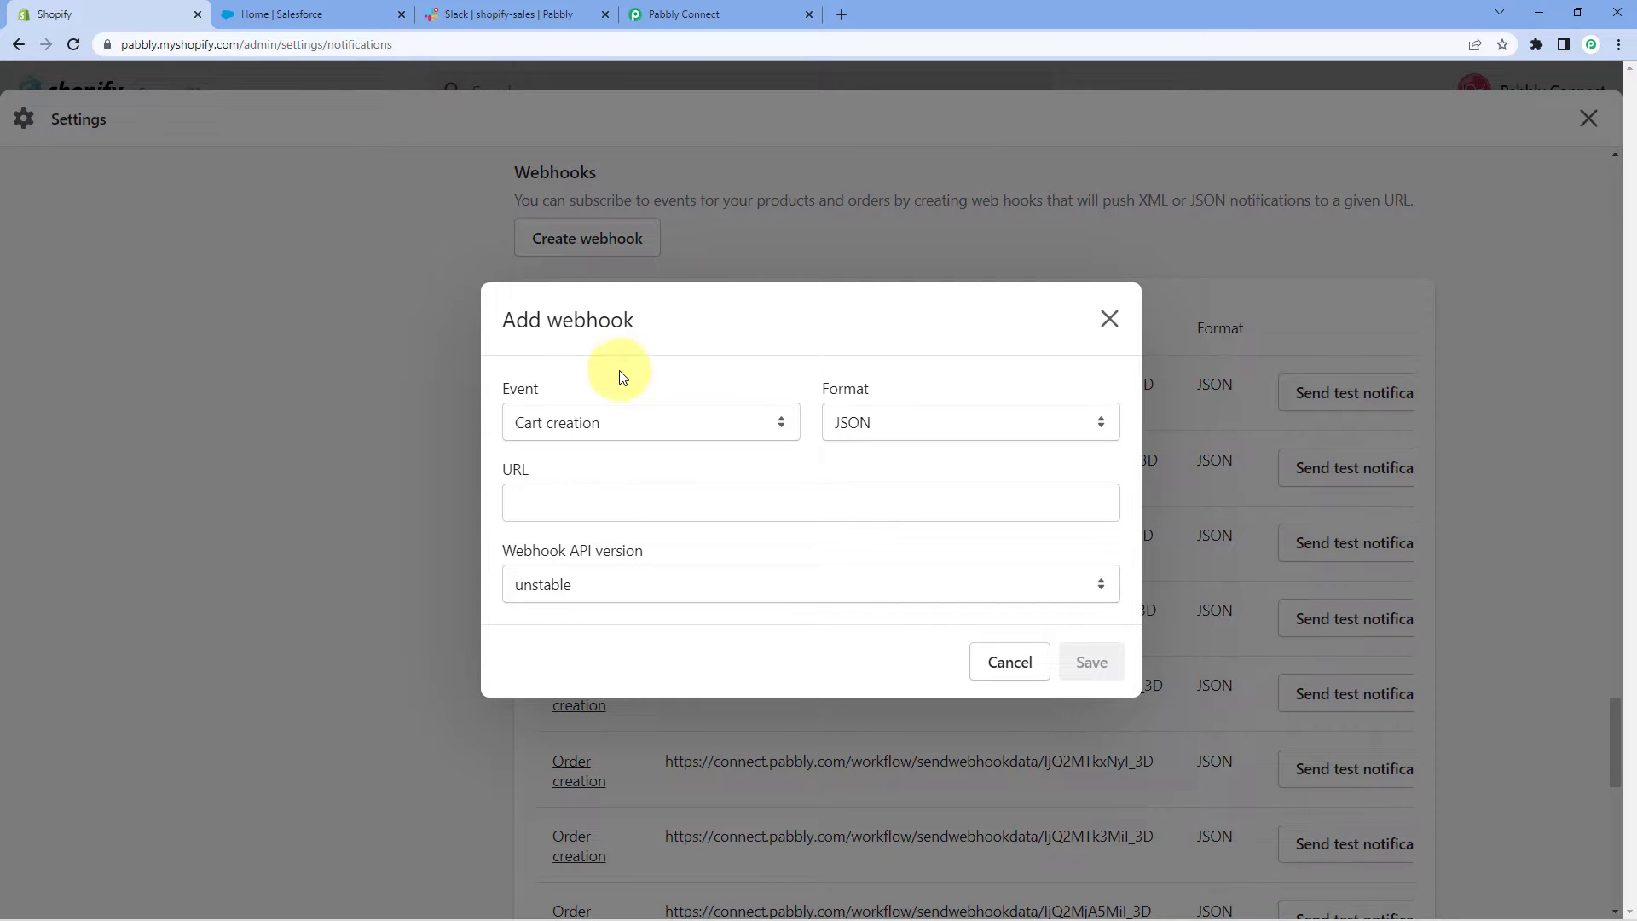
Set the webhook event to Order creation and keep the format as JSON
{"action": "left_click", "coordinate": [784, 426]}
{"action": "left_click", "coordinate": [771, 388]}
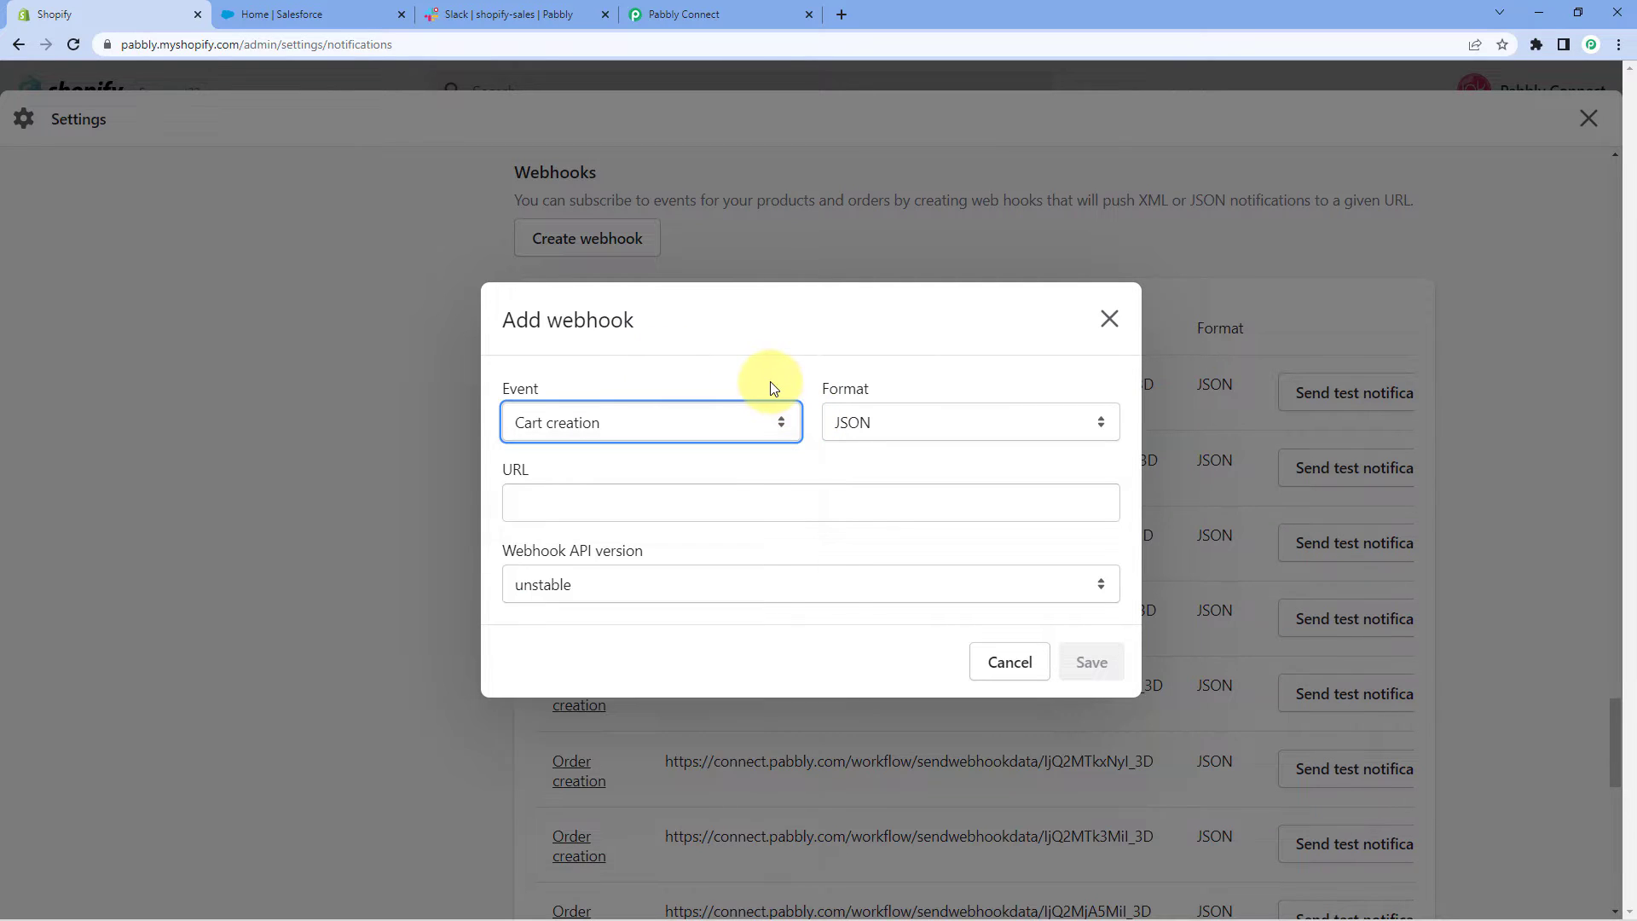
{"action": "left_click", "coordinate": [776, 424]}
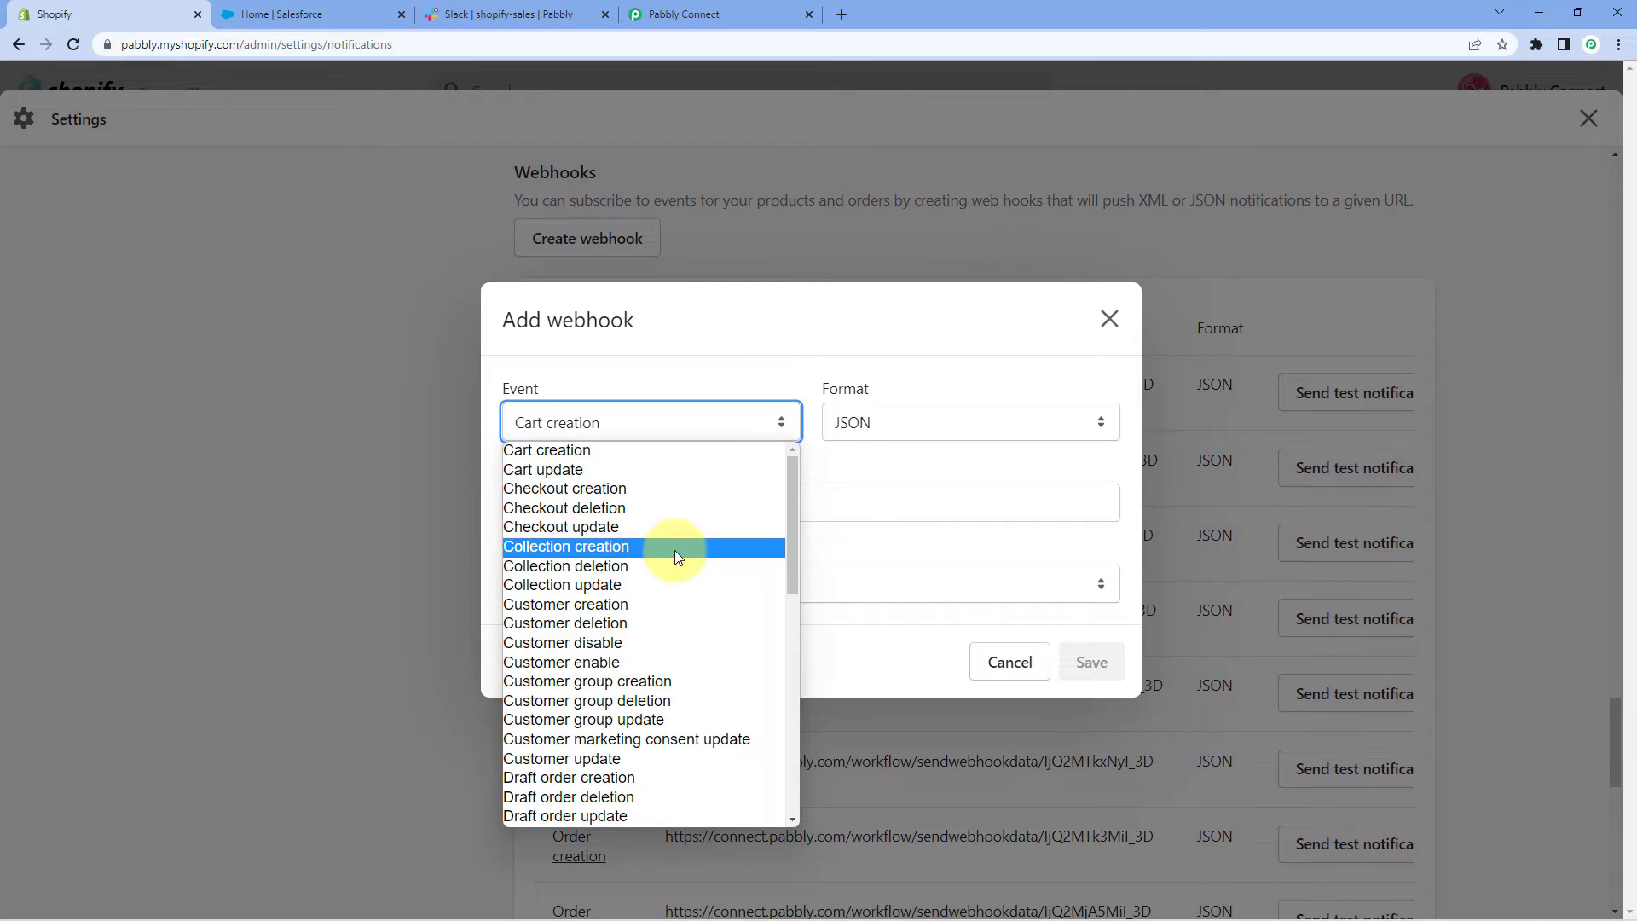
{"action": "scroll", "coordinate": [687, 507], "scroll_direction": "down", "scroll_amount": 6}
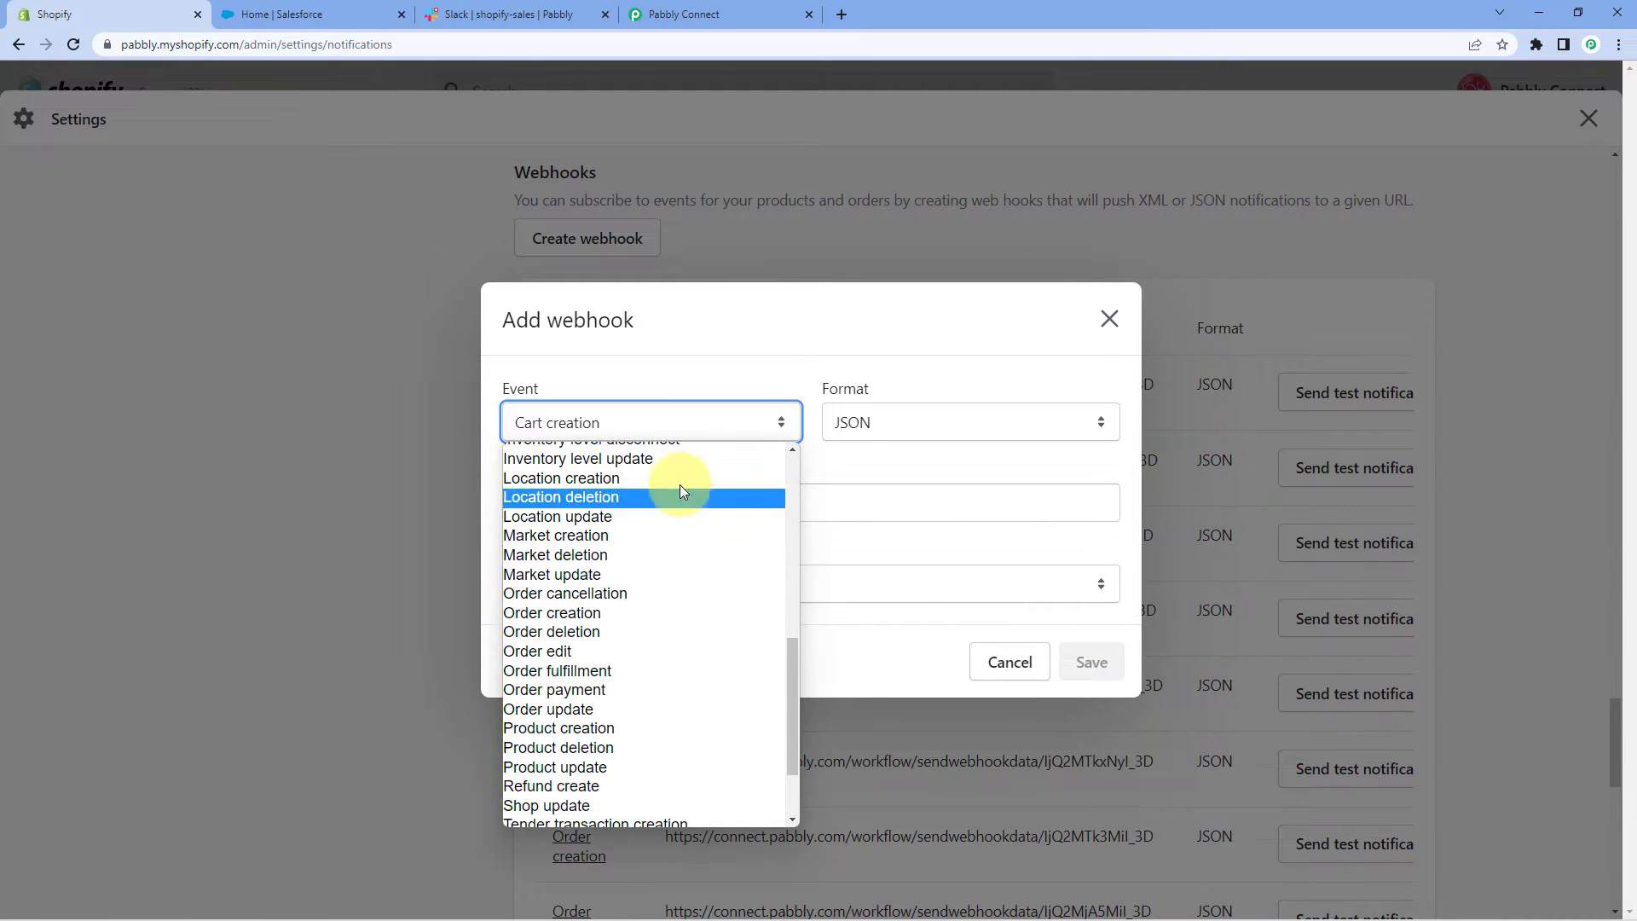
{"action": "left_click", "coordinate": [568, 612]}
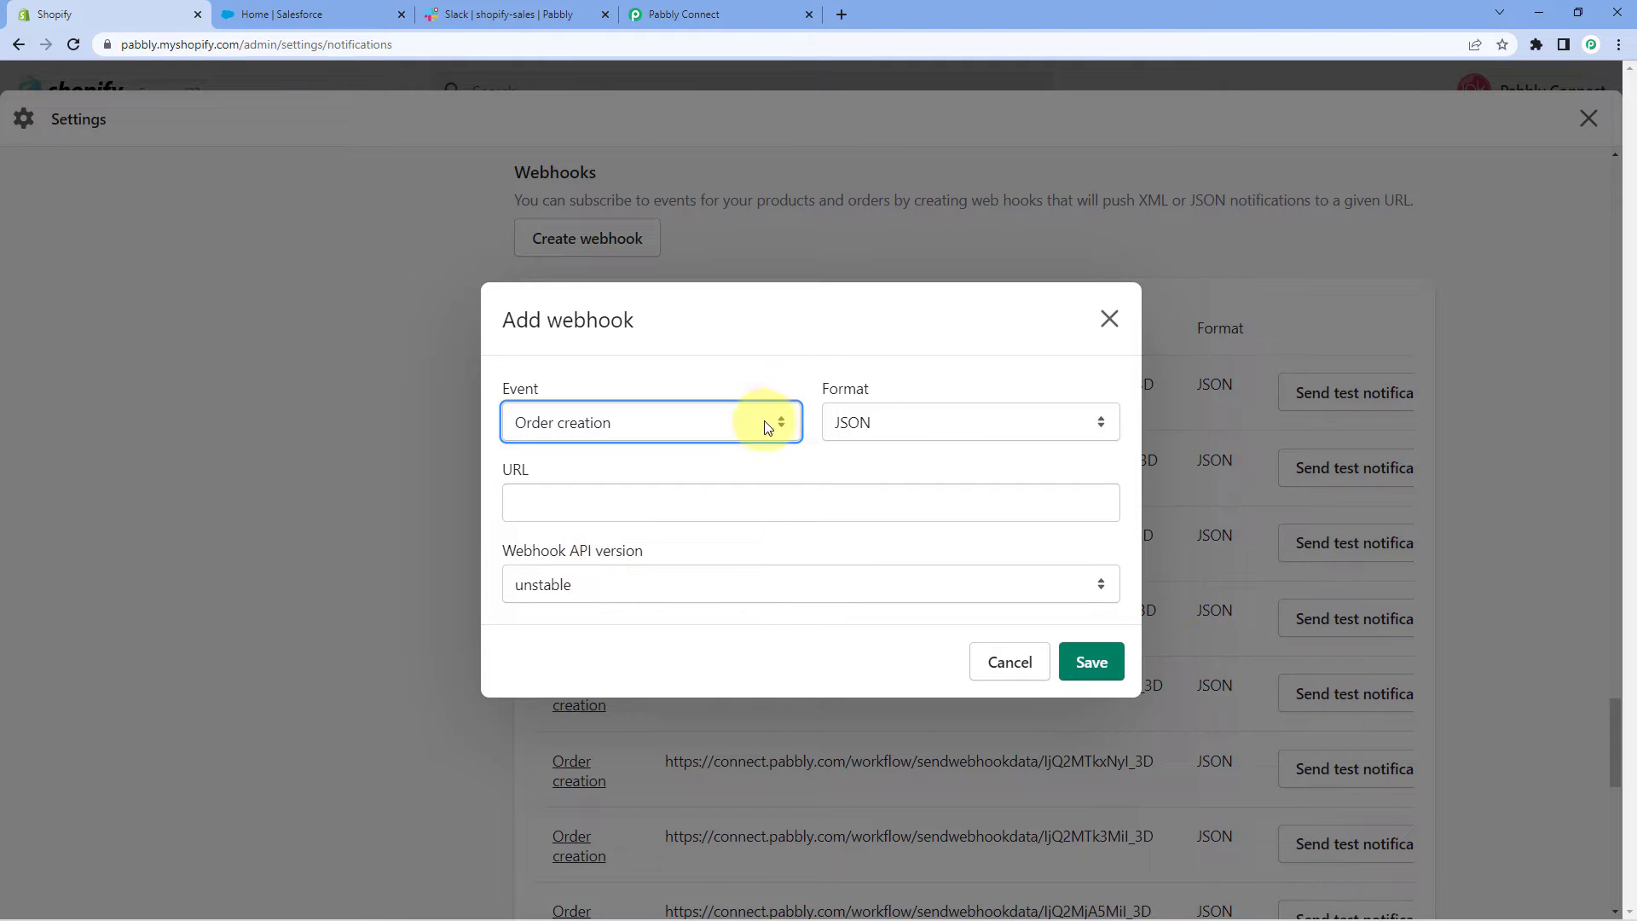
{"action": "left_click", "coordinate": [911, 423]}
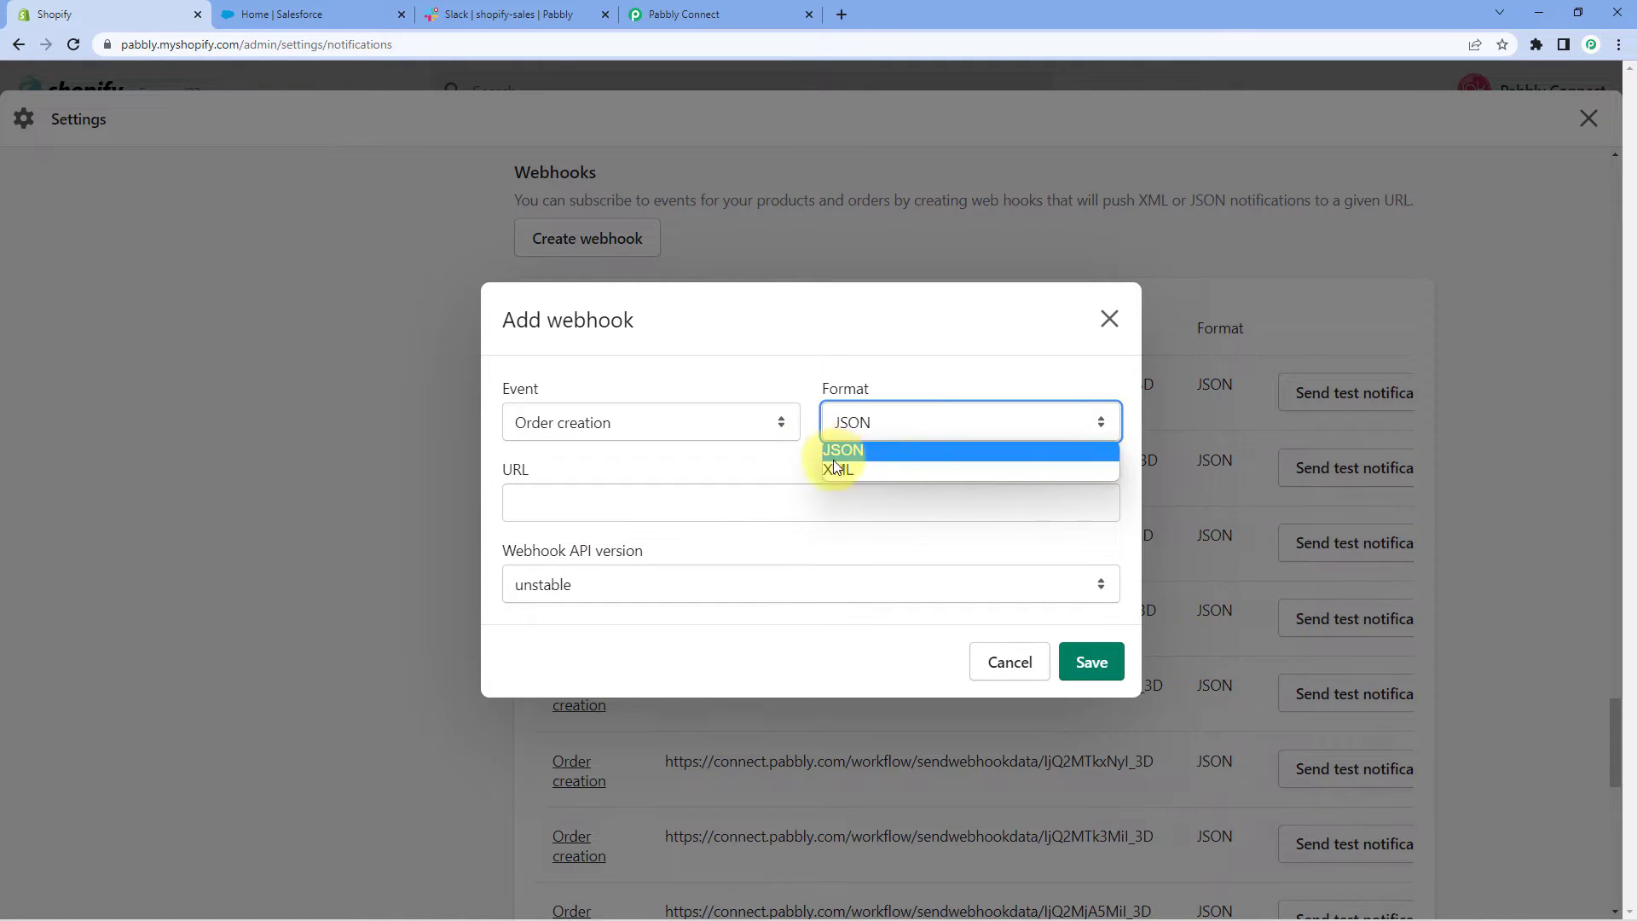
{"action": "left_click", "coordinate": [840, 452]}
Paste the Pabbly webhook URL, choose API version 2022-07 (Latest), and save the webhook
{"action": "left_click", "coordinate": [532, 501]}
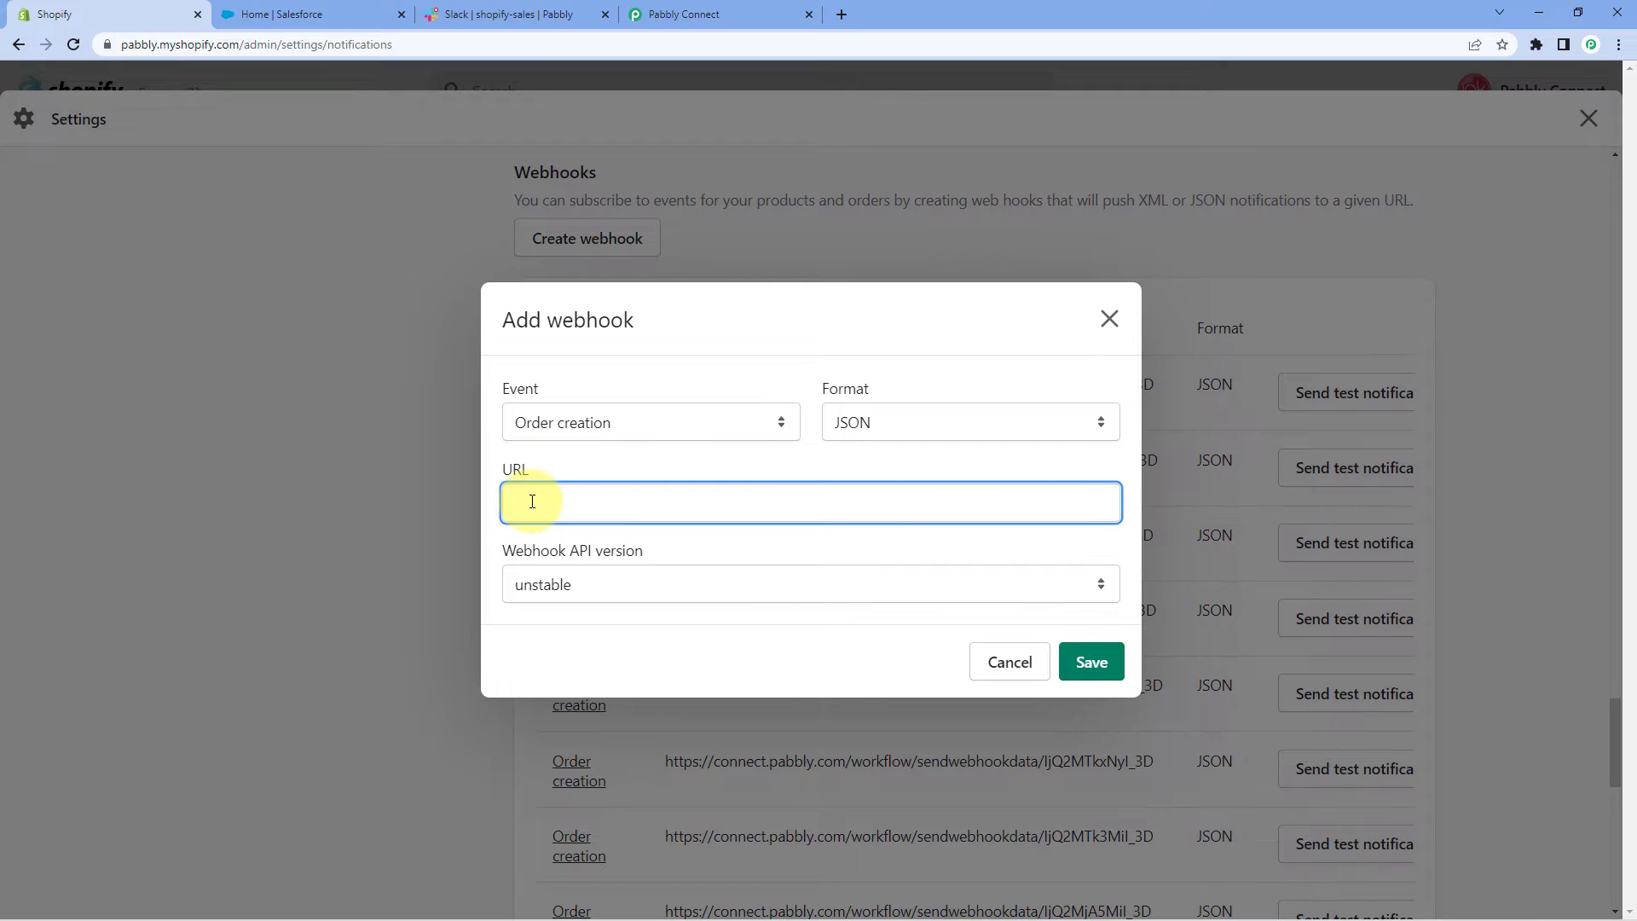
{"action": "right_click", "coordinate": [532, 501]}
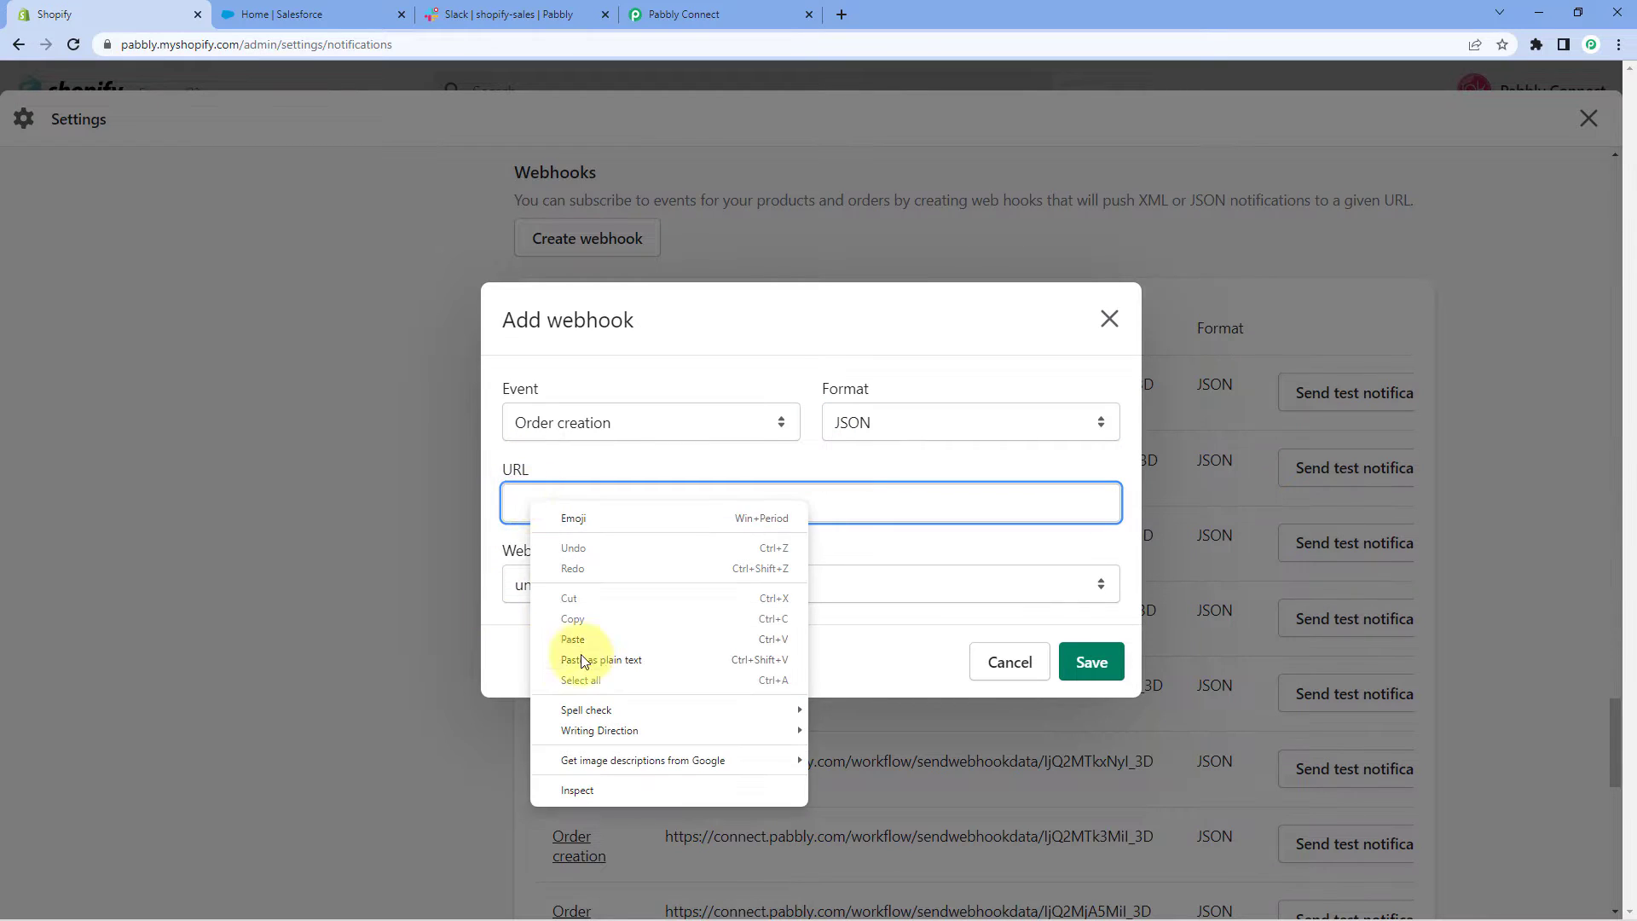
{"action": "left_click", "coordinate": [602, 637]}
{"action": "left_click", "coordinate": [592, 457]}
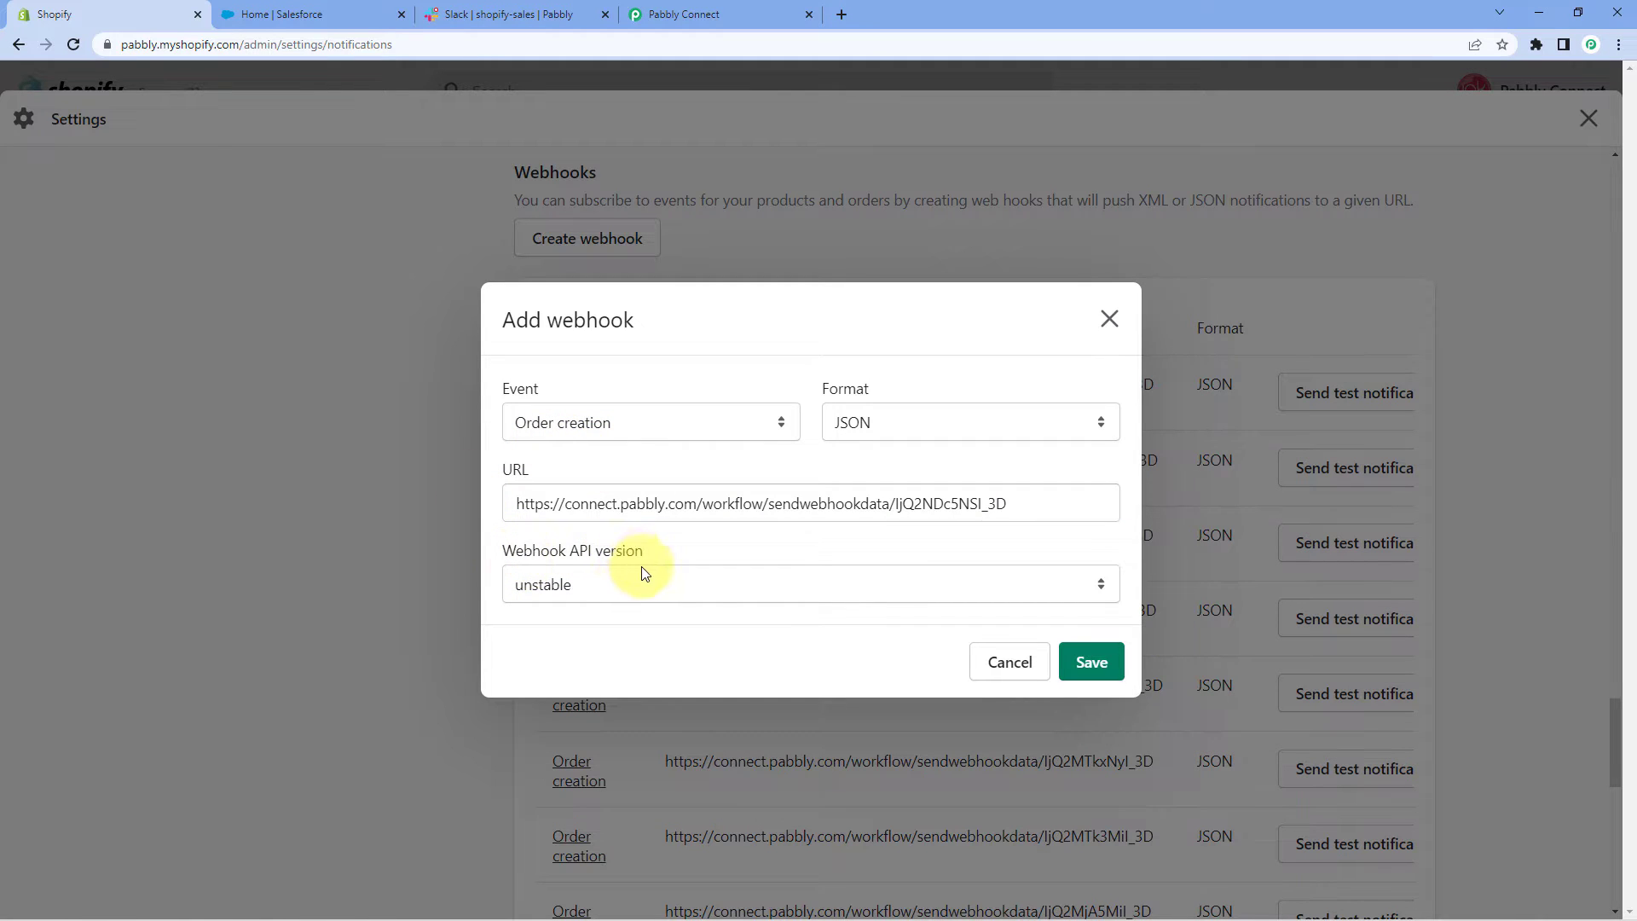
{"action": "left_click", "coordinate": [621, 590]}
{"action": "left_click", "coordinate": [573, 652]}
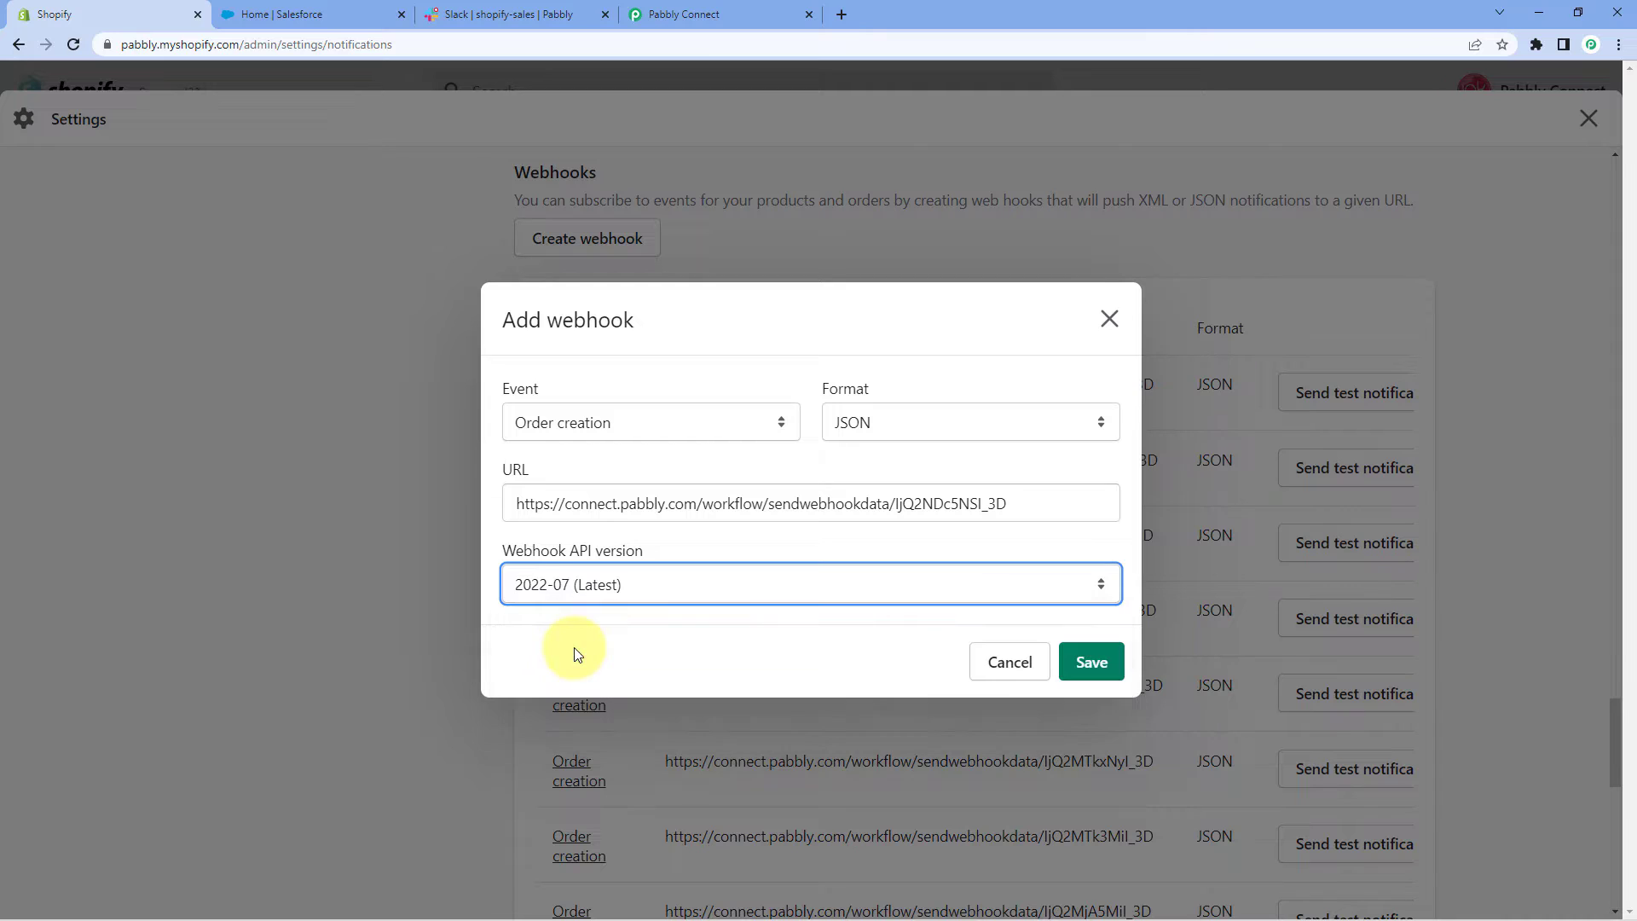
{"action": "left_click", "coordinate": [1108, 662]}
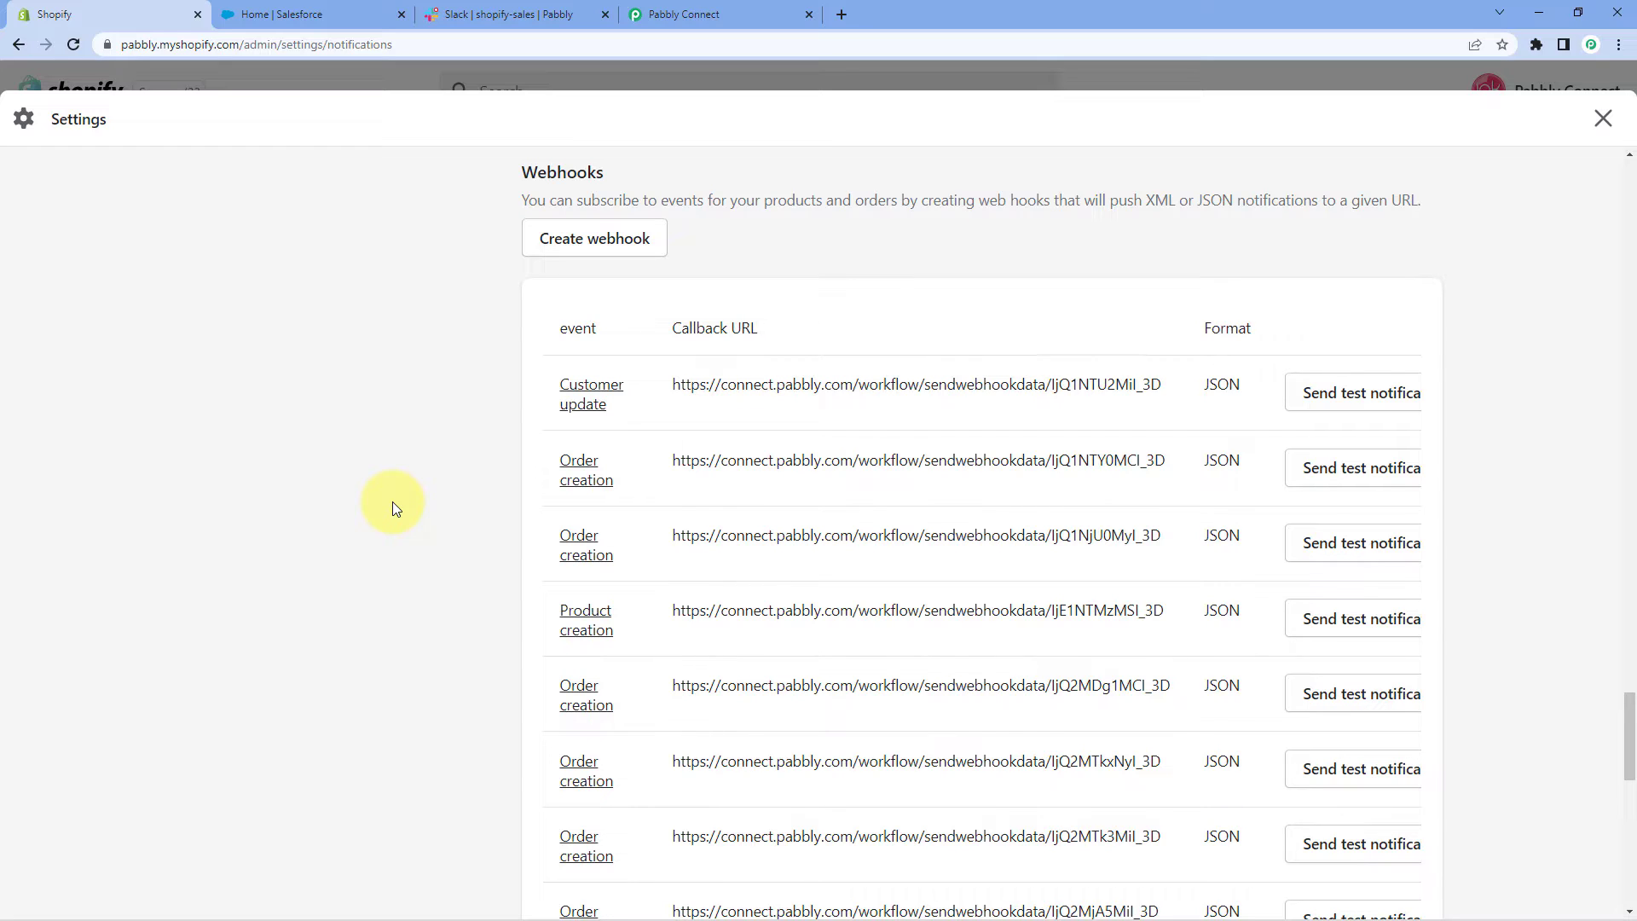
Open the online storefront, browse the Catalog, and open the Peafowl Eclipse Coffee Mug product
{"action": "left_click", "coordinate": [1603, 118]}
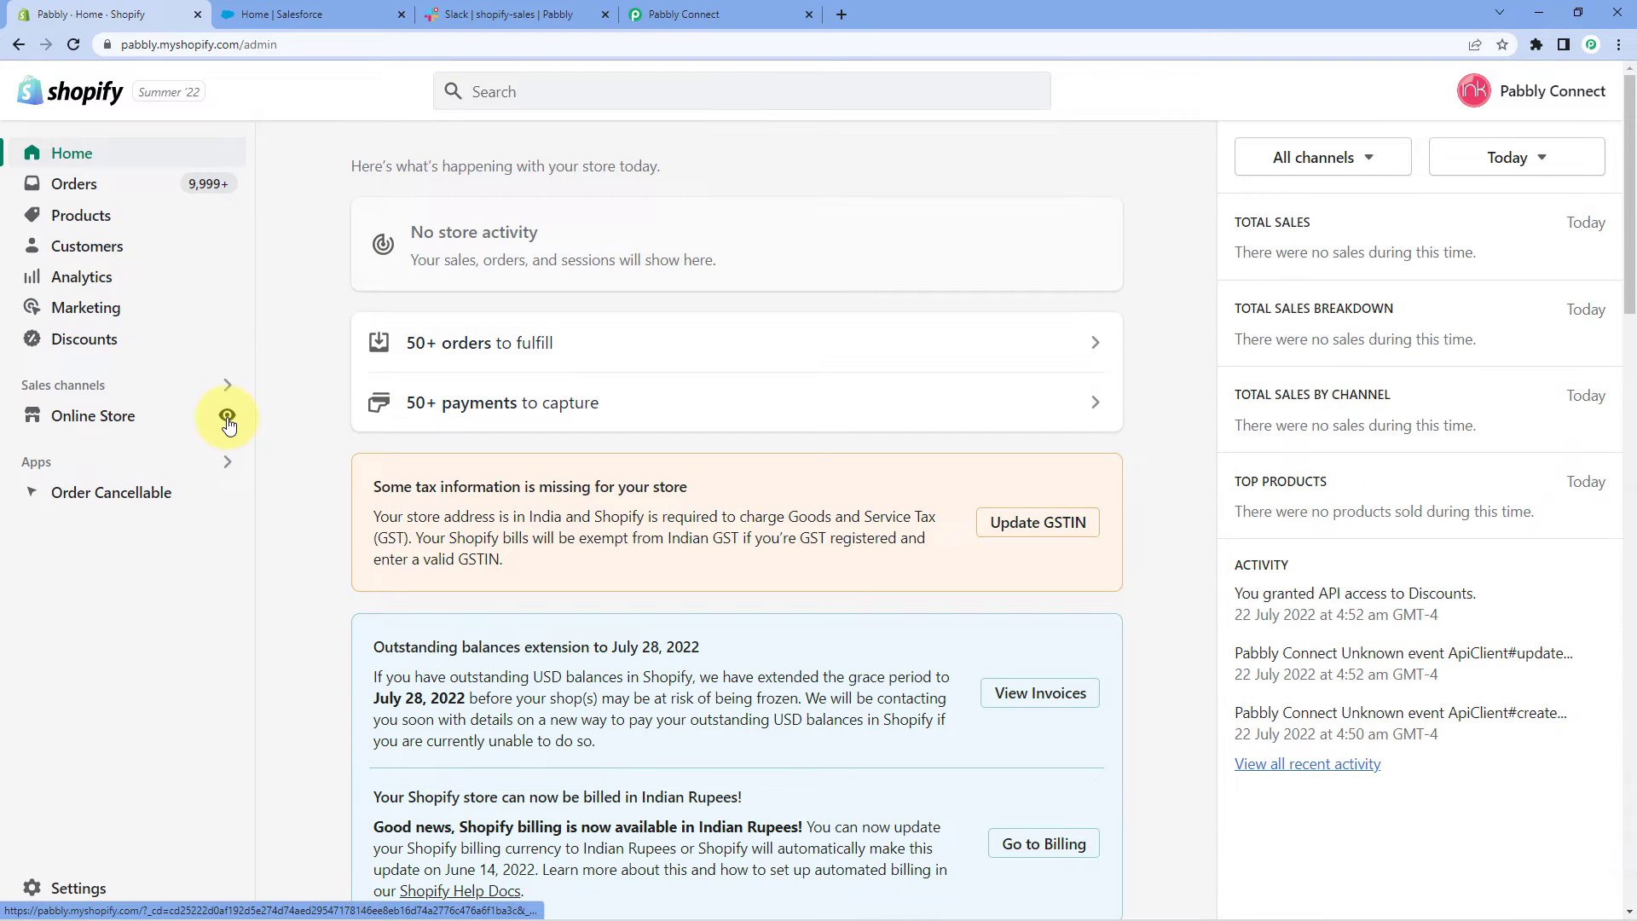
{"action": "left_click", "coordinate": [227, 415]}
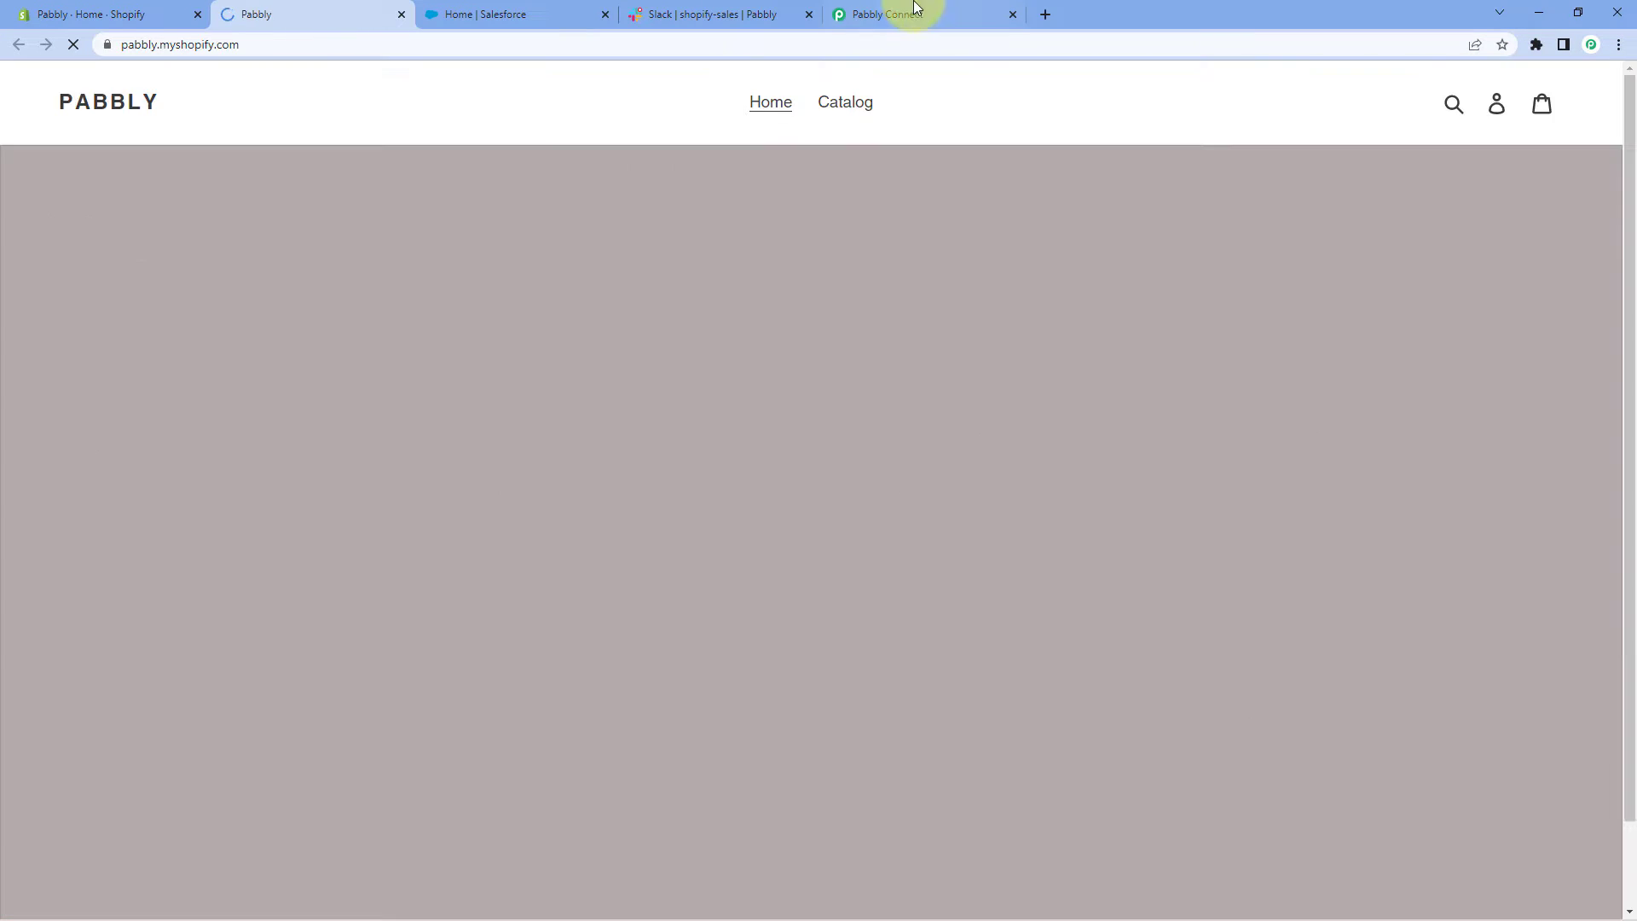
{"action": "left_click", "coordinate": [910, 9]}
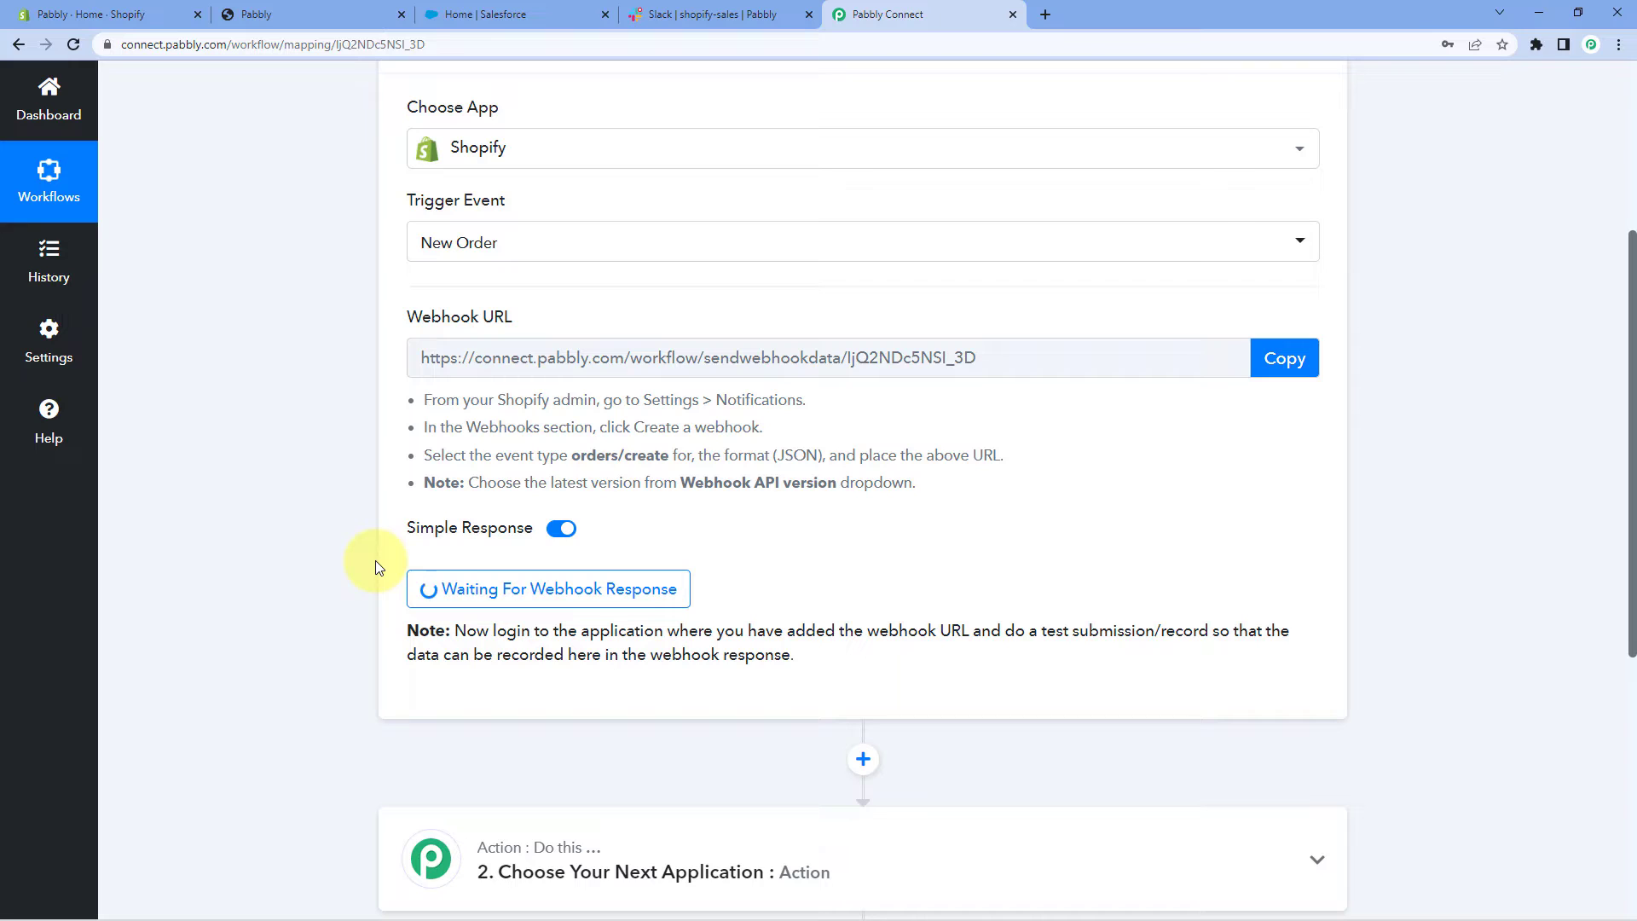
{"action": "left_click", "coordinate": [324, 14]}
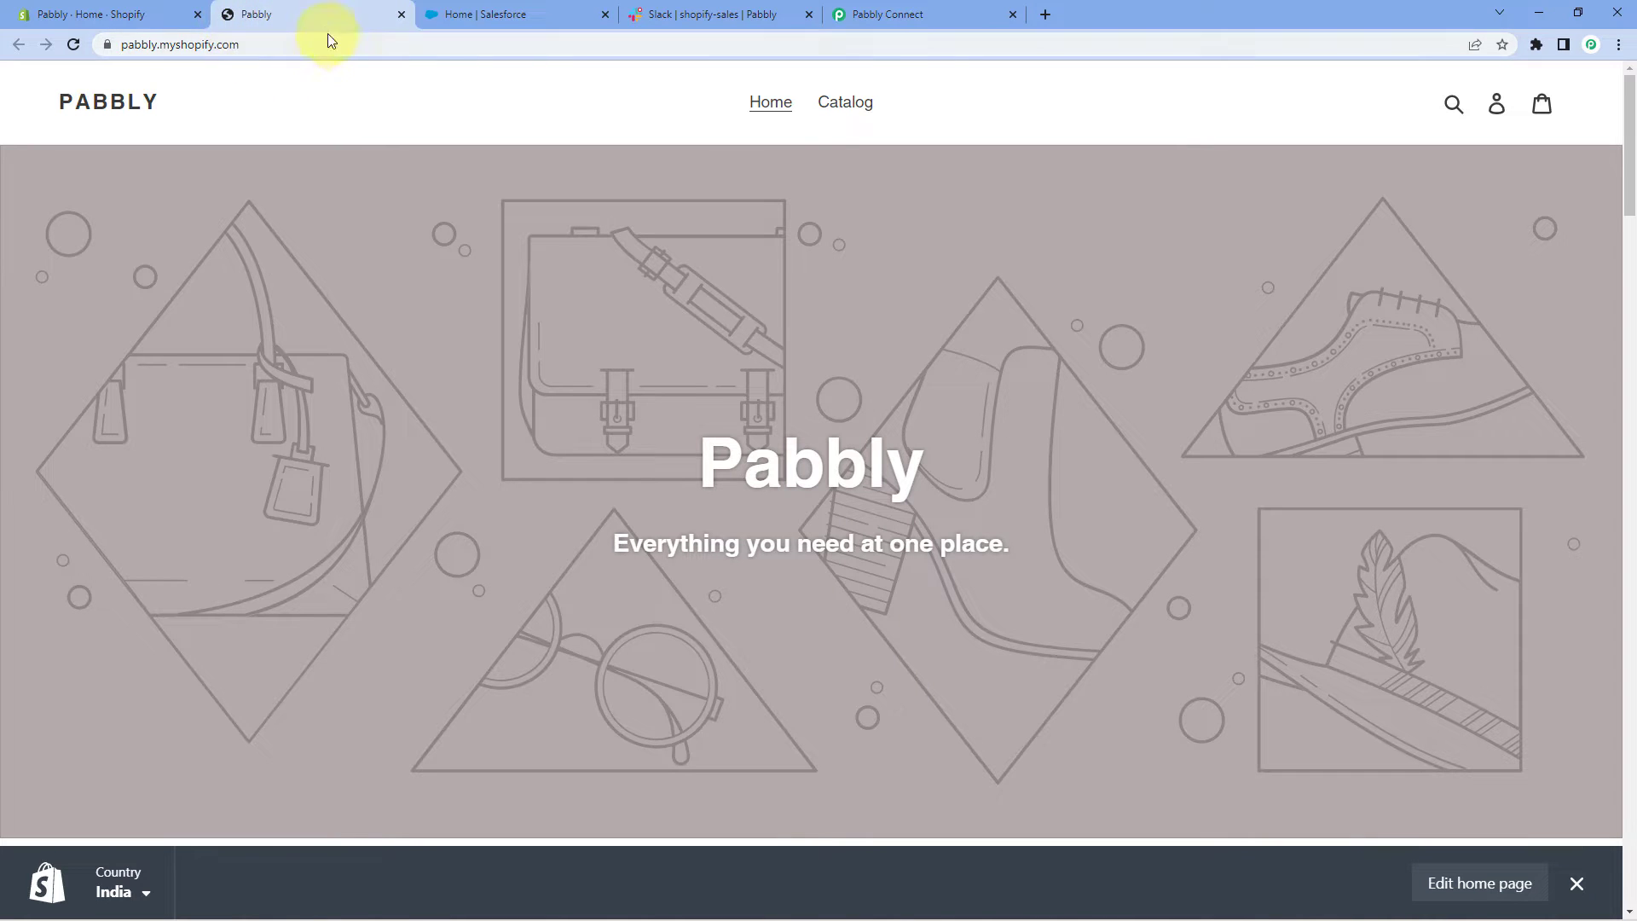
{"action": "left_click", "coordinate": [868, 110]}
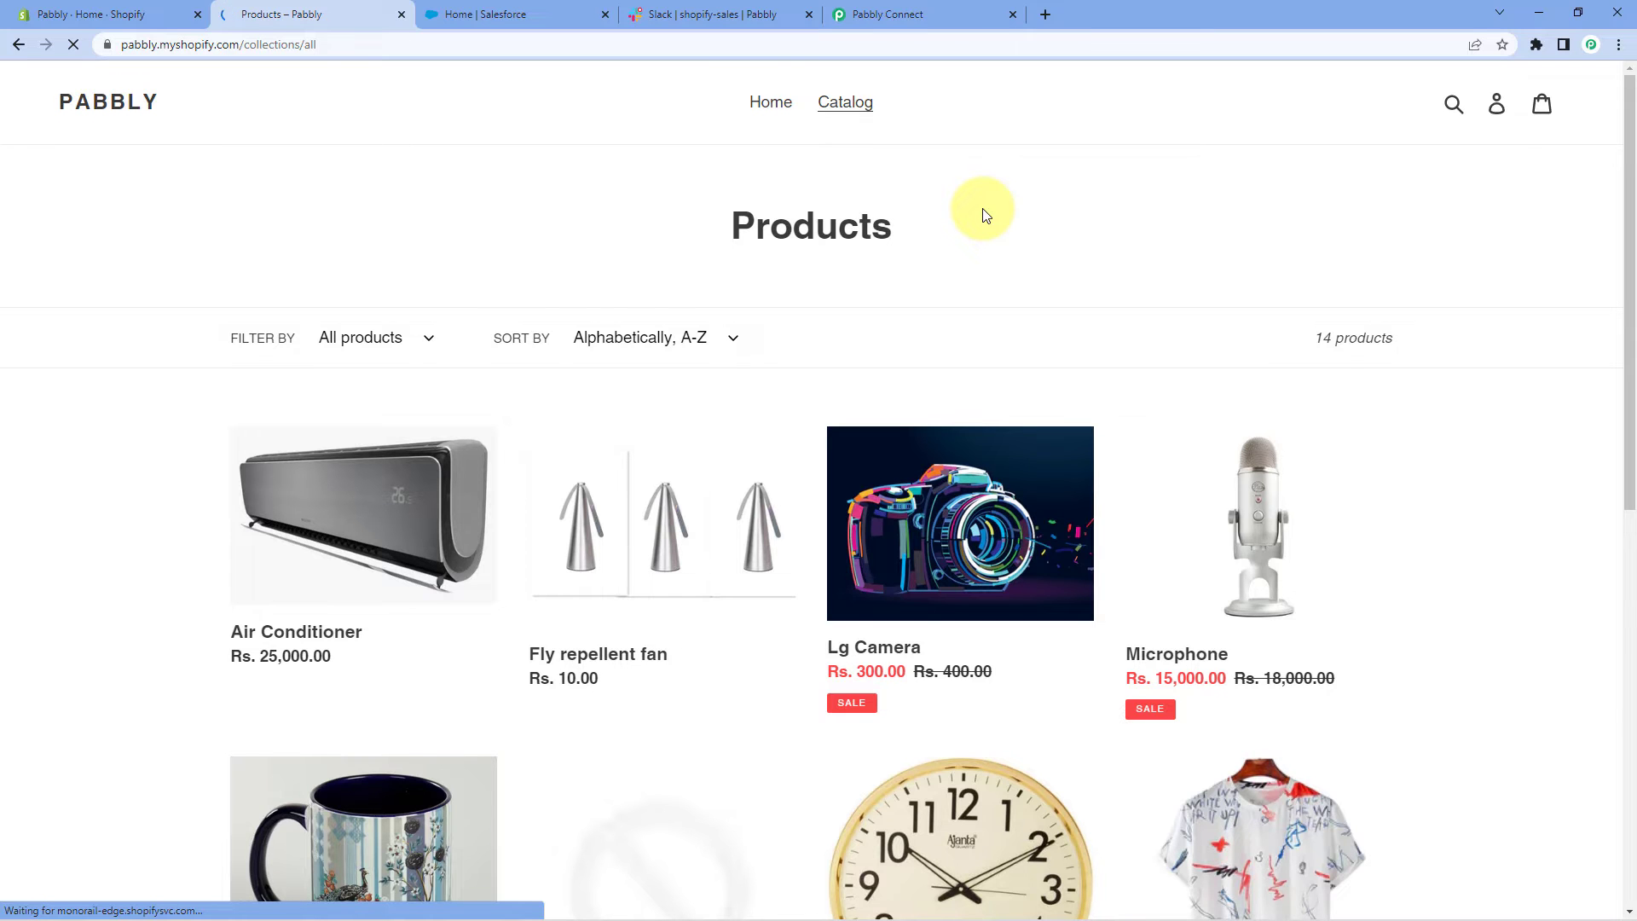
{"action": "scroll", "coordinate": [811, 190], "scroll_direction": "down", "scroll_amount": 5}
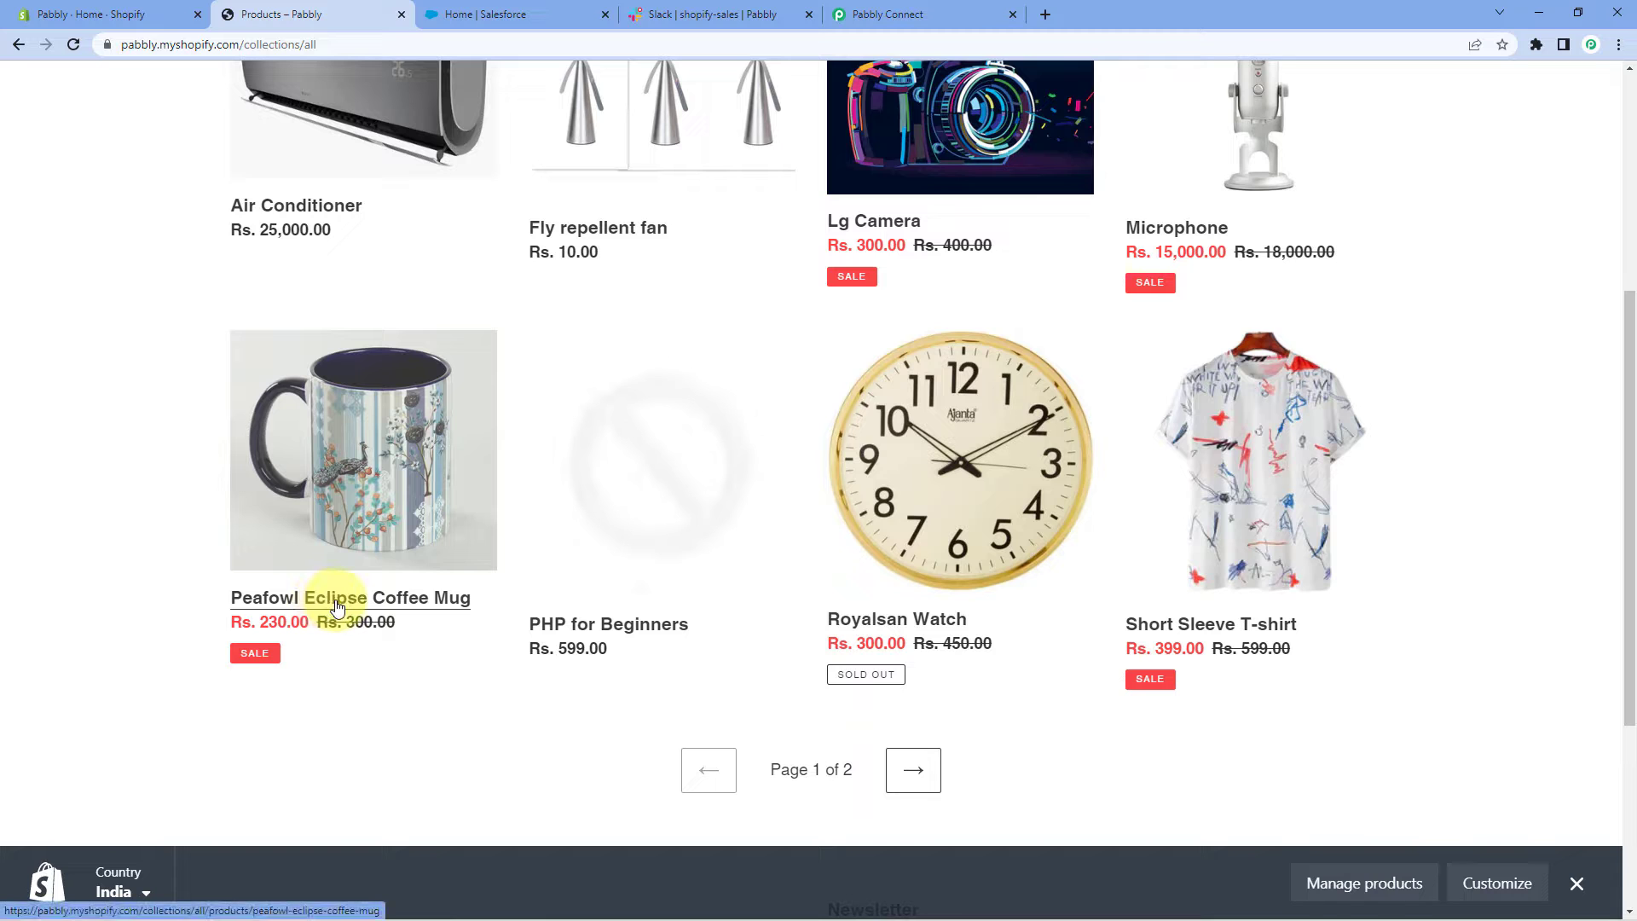
{"action": "left_click", "coordinate": [336, 556]}
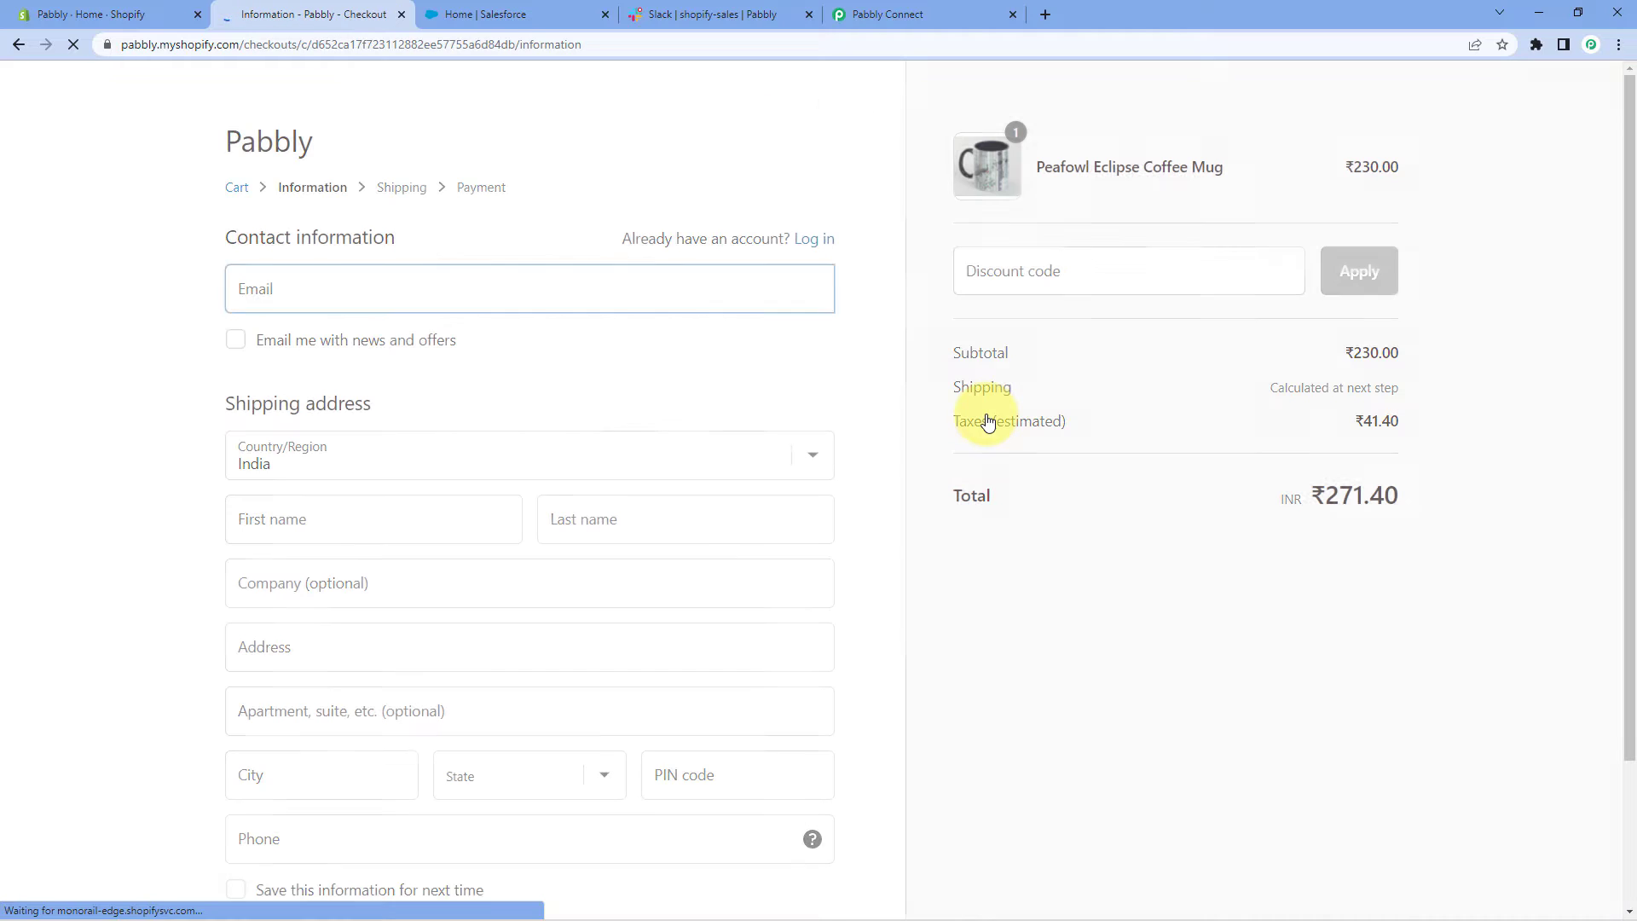
Enter the contact e-mail, the dummy customer's first and last name, and company Pabbly
{"action": "left_click", "coordinate": [315, 285]}
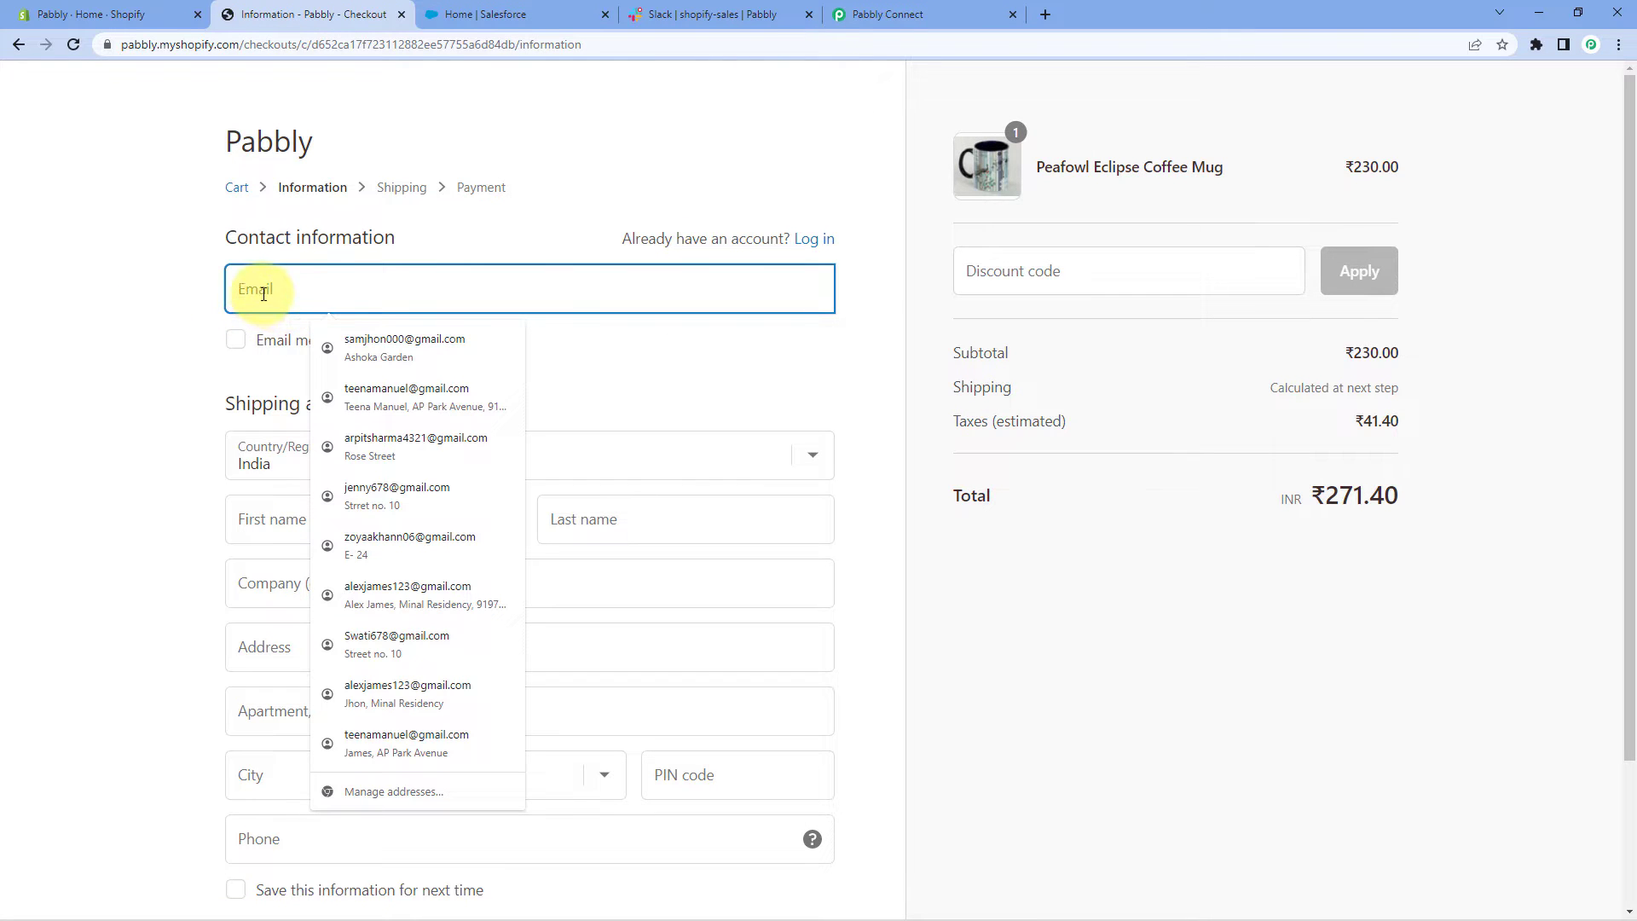
{"action": "type", "text": "demo"}
{"action": "key", "text": "Down"}
{"action": "key", "text": "Return"}
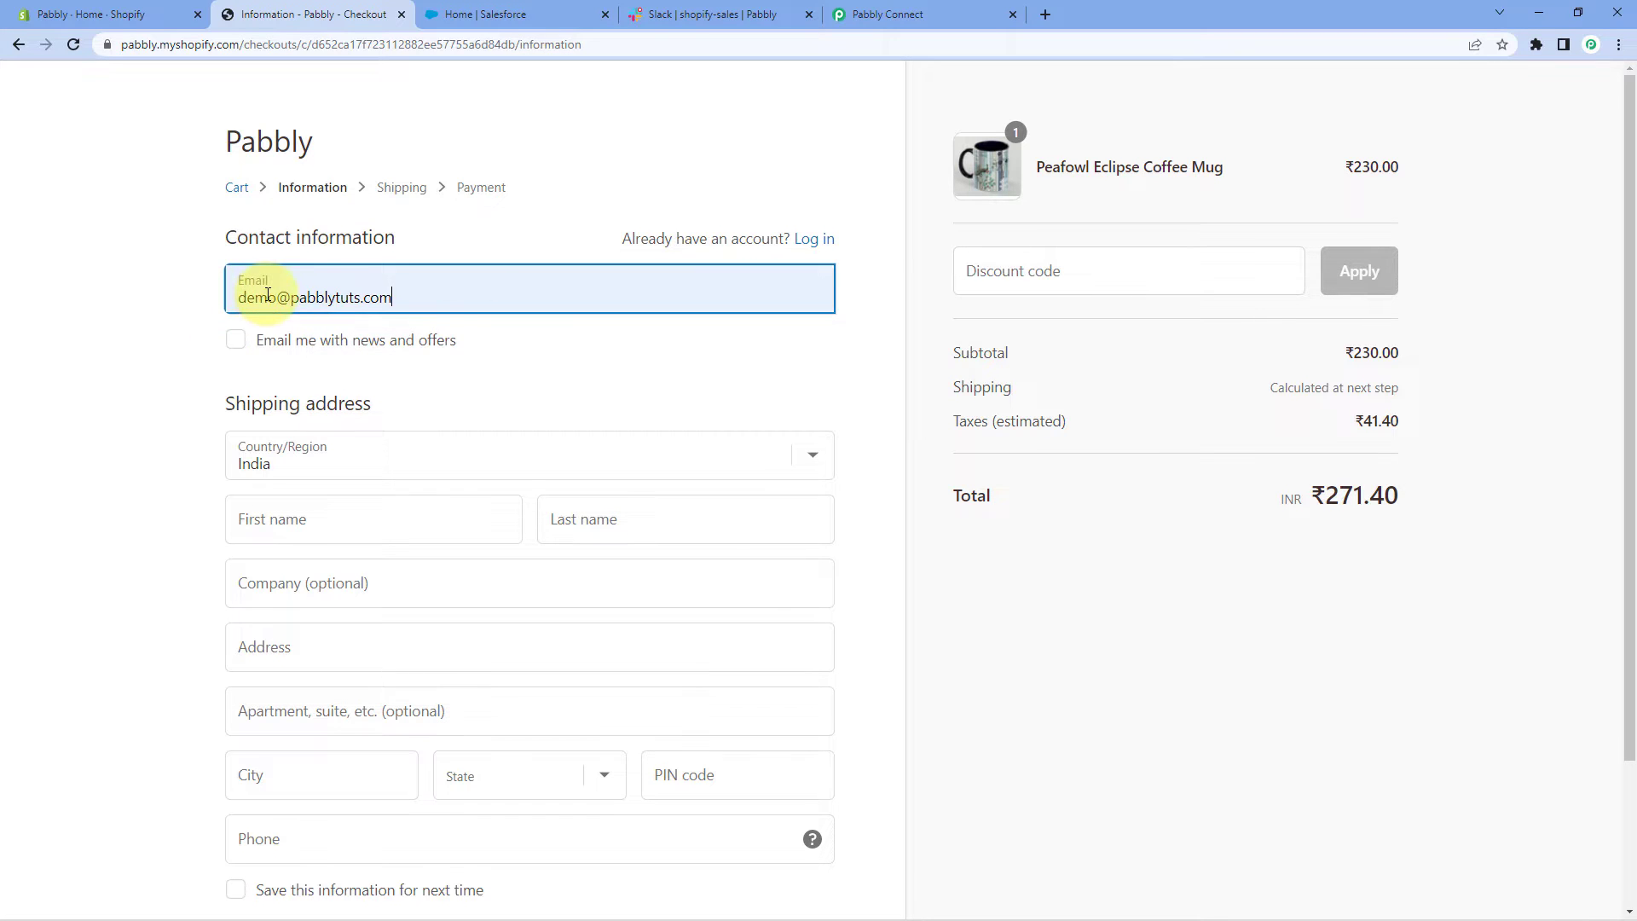
{"action": "scroll", "coordinate": [256, 316], "scroll_direction": "down", "scroll_amount": 2}
{"action": "left_click", "coordinate": [283, 371]}
{"action": "type", "text": "Dummy"}
{"action": "key", "text": "Tab"}
{"action": "type", "text": "Name"}
{"action": "left_click", "coordinate": [291, 424]}
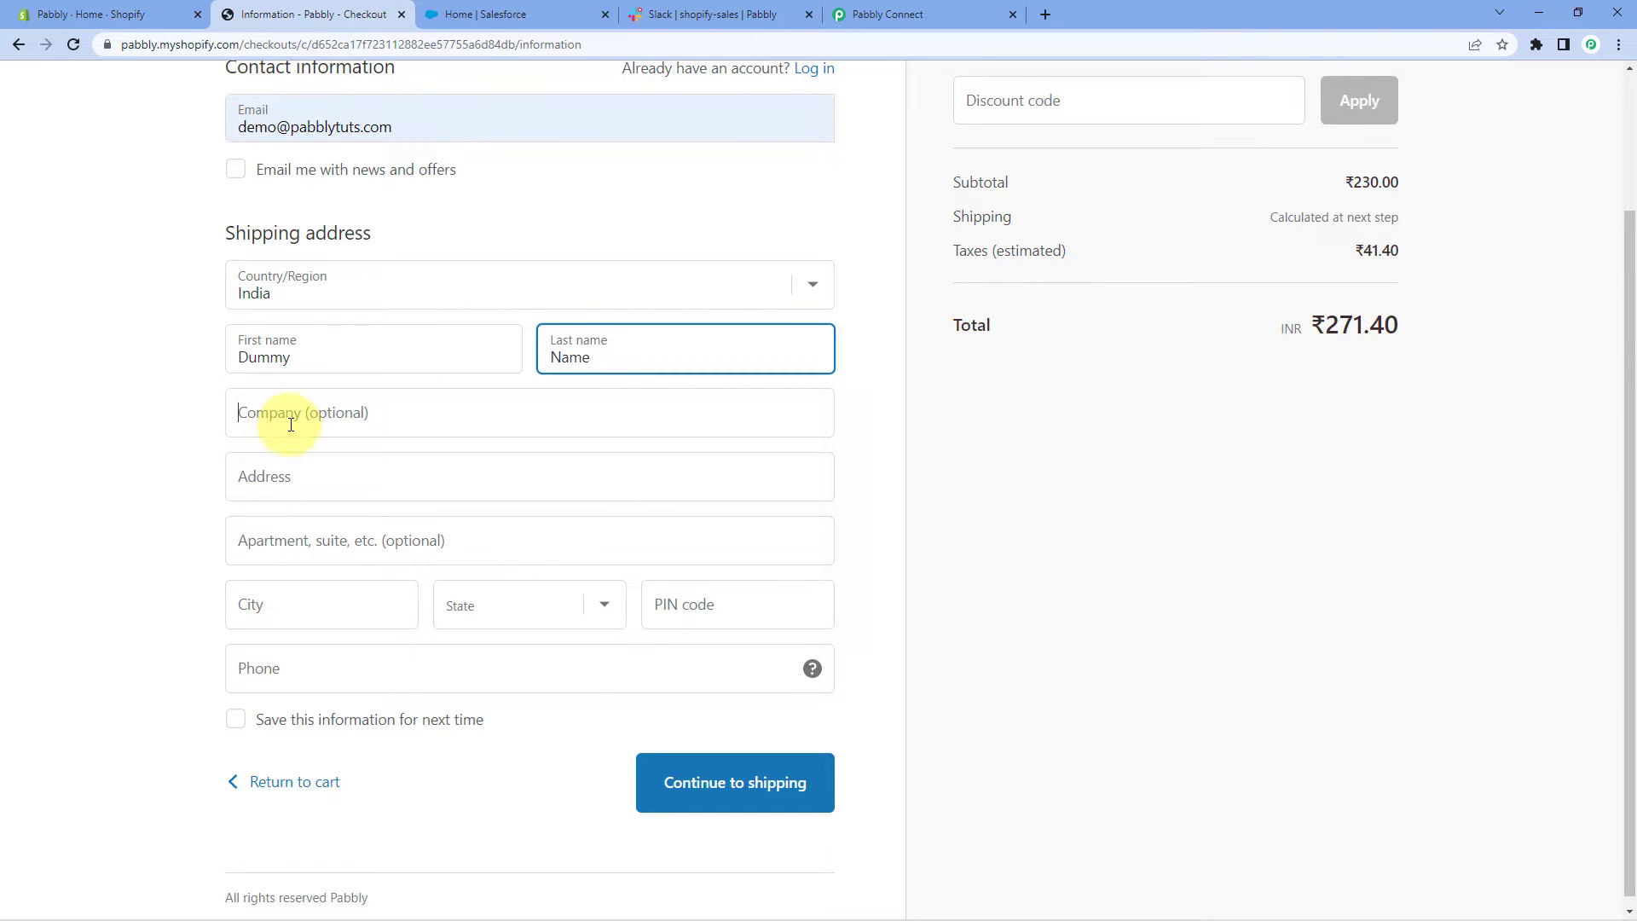
{"action": "type", "text": "Pabbly"}
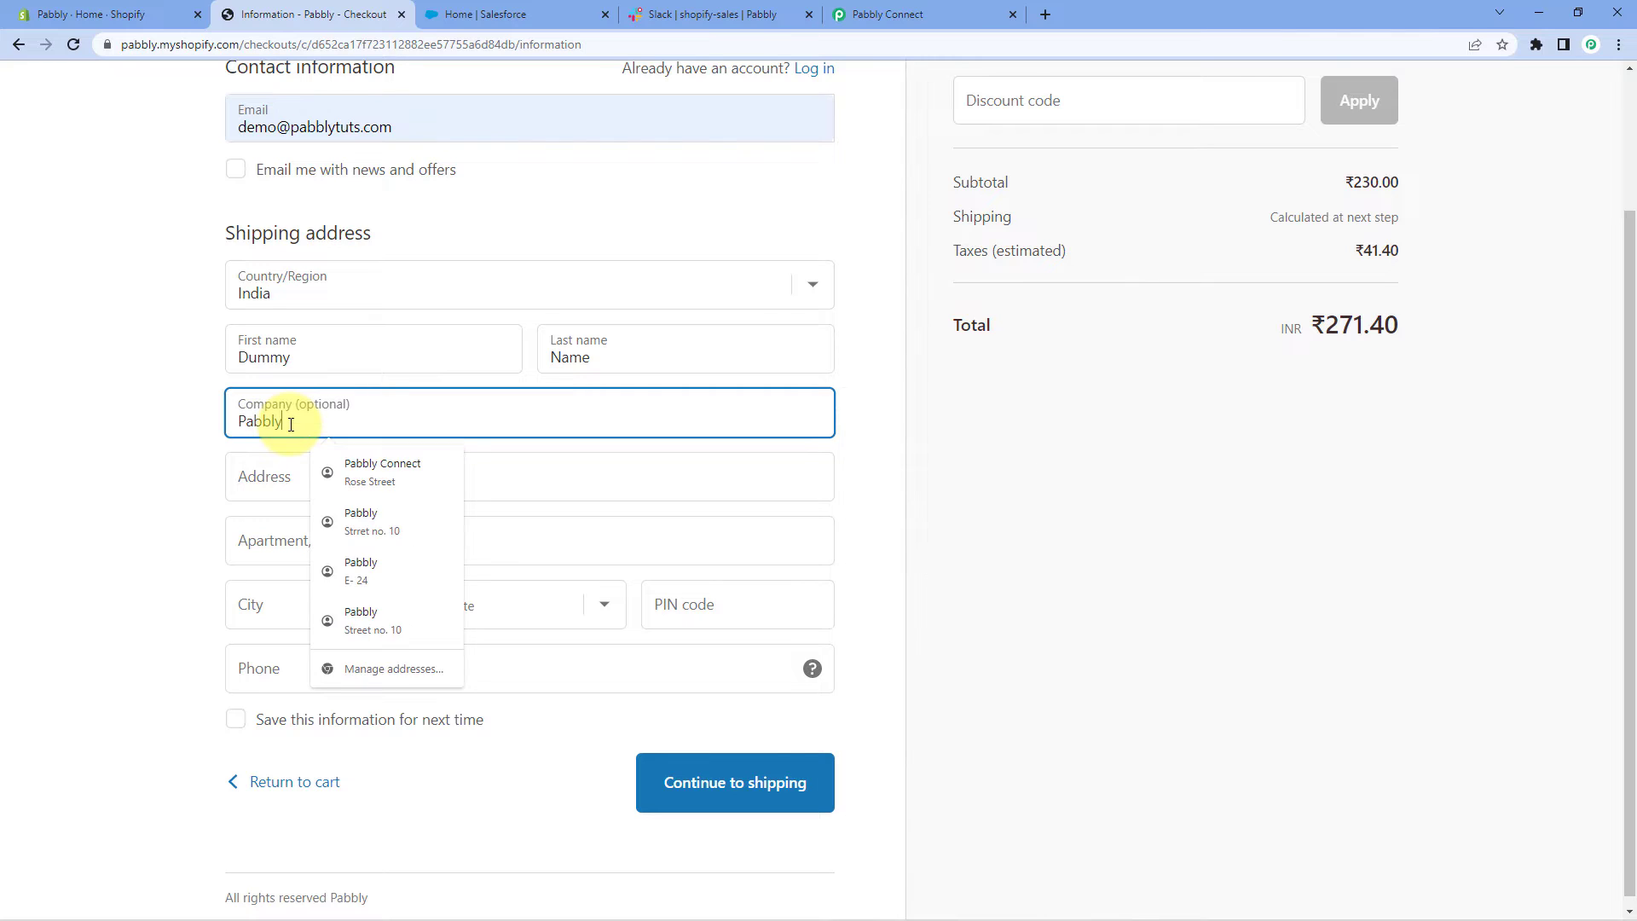
Fill in the street address, apartment, city, state, PIN code and phone number
{"action": "left_click", "coordinate": [283, 475]}
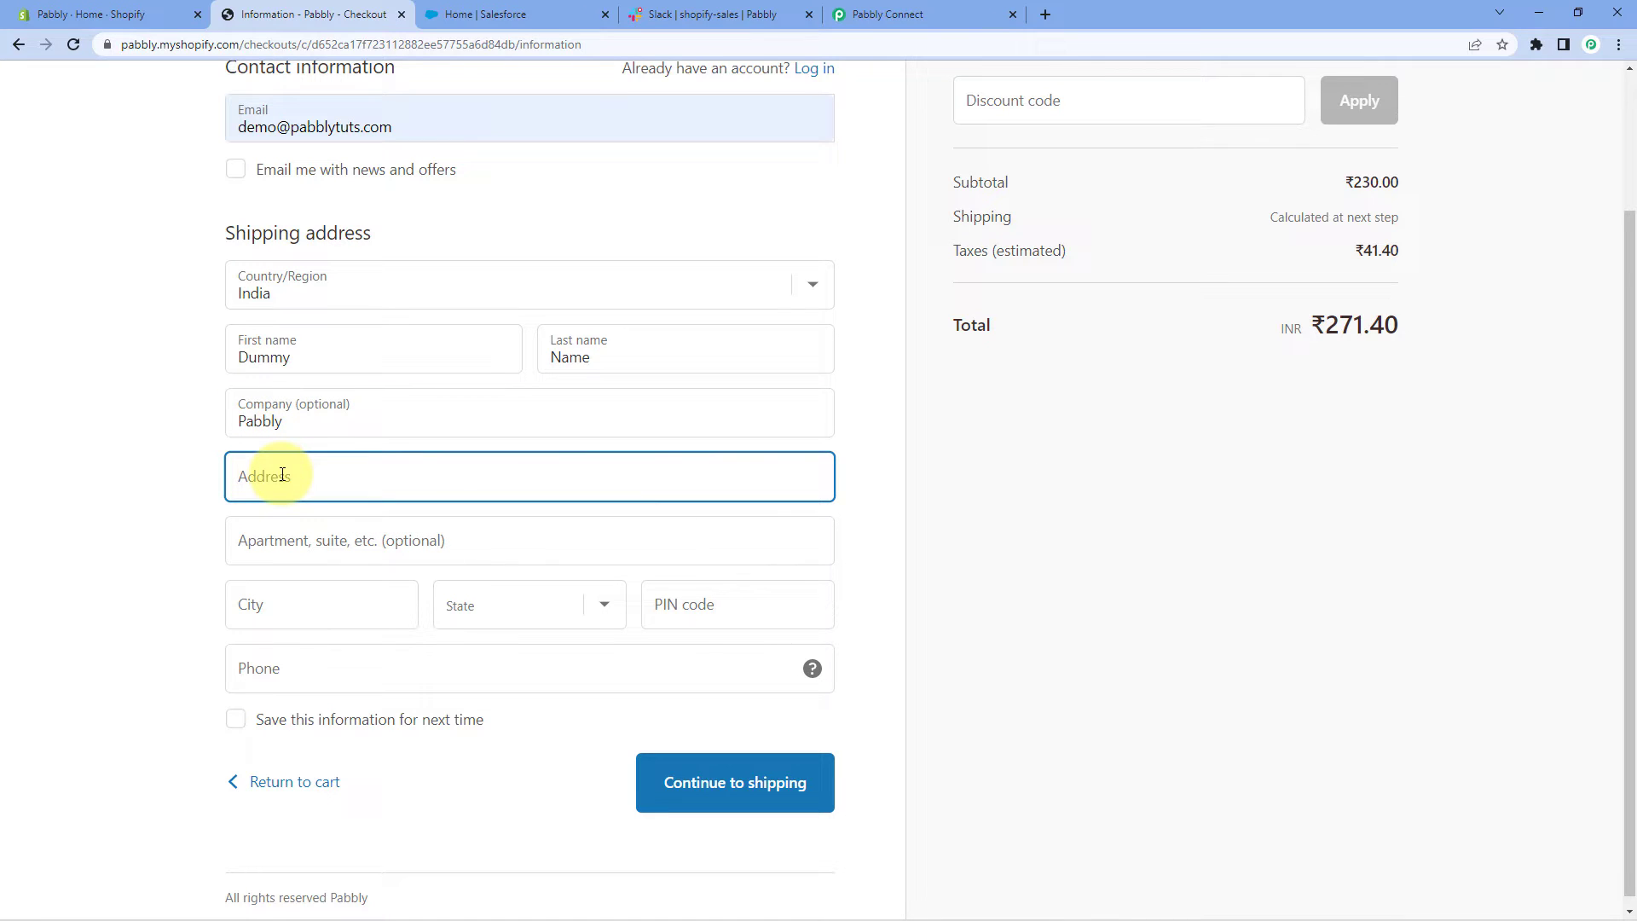
{"action": "type", "text": "No Address 101"}
{"action": "left_click", "coordinate": [307, 550]}
{"action": "type", "text": "No Appartment"}
{"action": "left_click", "coordinate": [309, 603]}
{"action": "type", "text": "New City"}
{"action": "key", "text": "Tab"}
{"action": "key", "text": "m"}
{"action": "key", "text": "Tab"}
{"action": "type", "text": "462016"}
{"action": "left_click", "coordinate": [266, 665]}
{"action": "type", "text": "1234 567 890"}
{"action": "left_click", "coordinate": [166, 399]}
Continue past the shipping step with free Standard shipping to reach payment
{"action": "scroll", "coordinate": [102, 341], "scroll_direction": "up", "scroll_amount": 2}
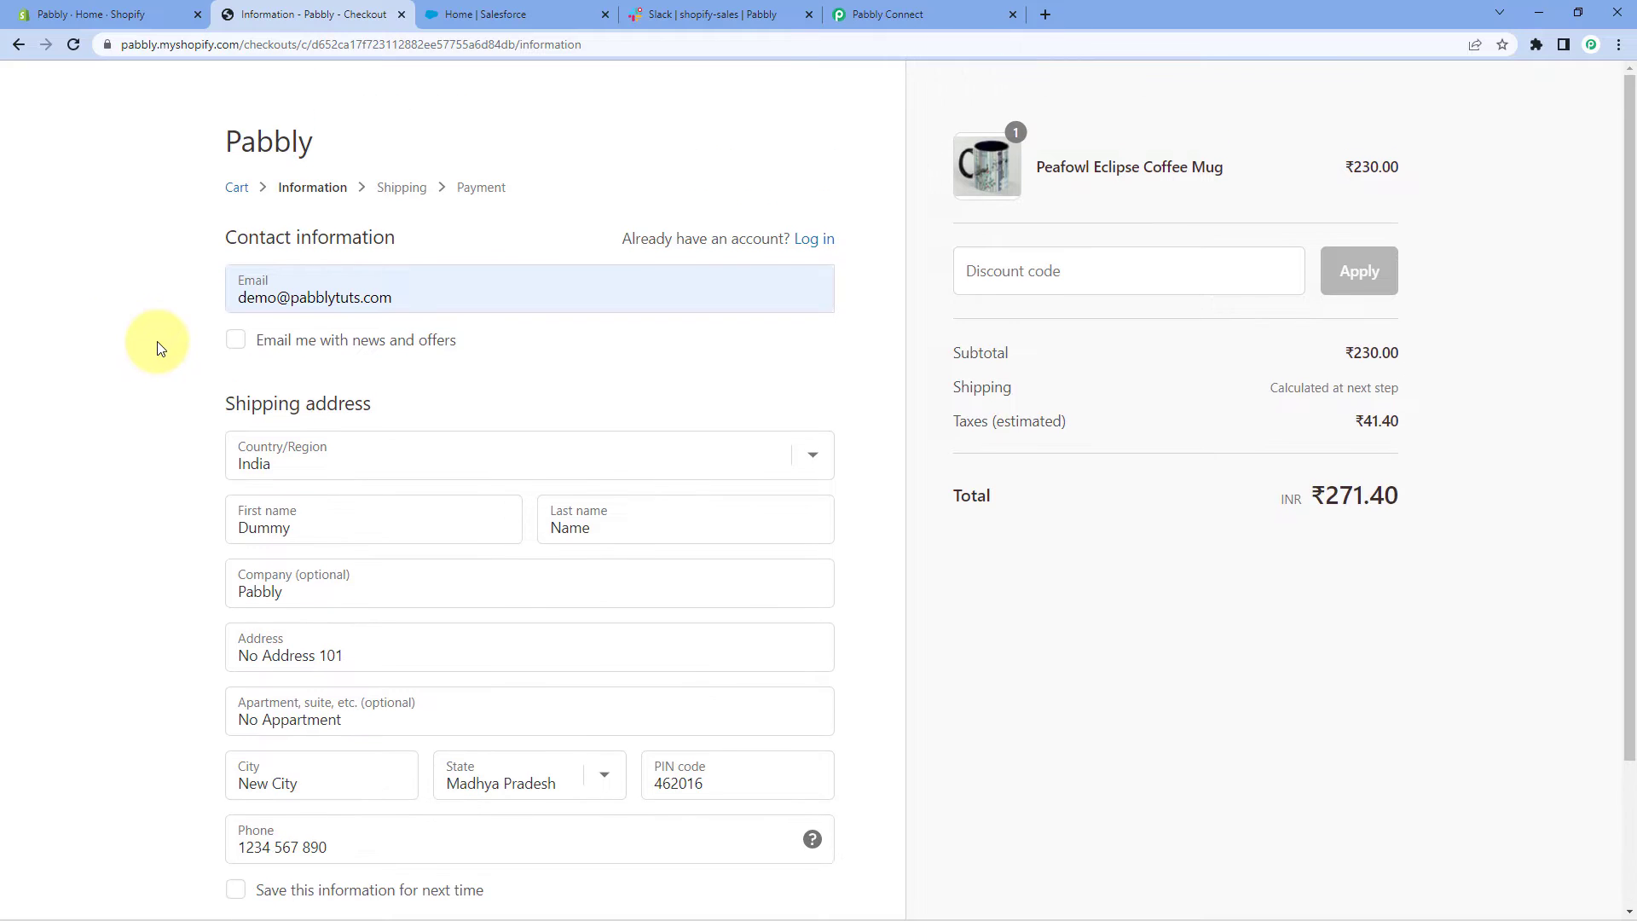
{"action": "scroll", "coordinate": [157, 348], "scroll_direction": "down", "scroll_amount": 2}
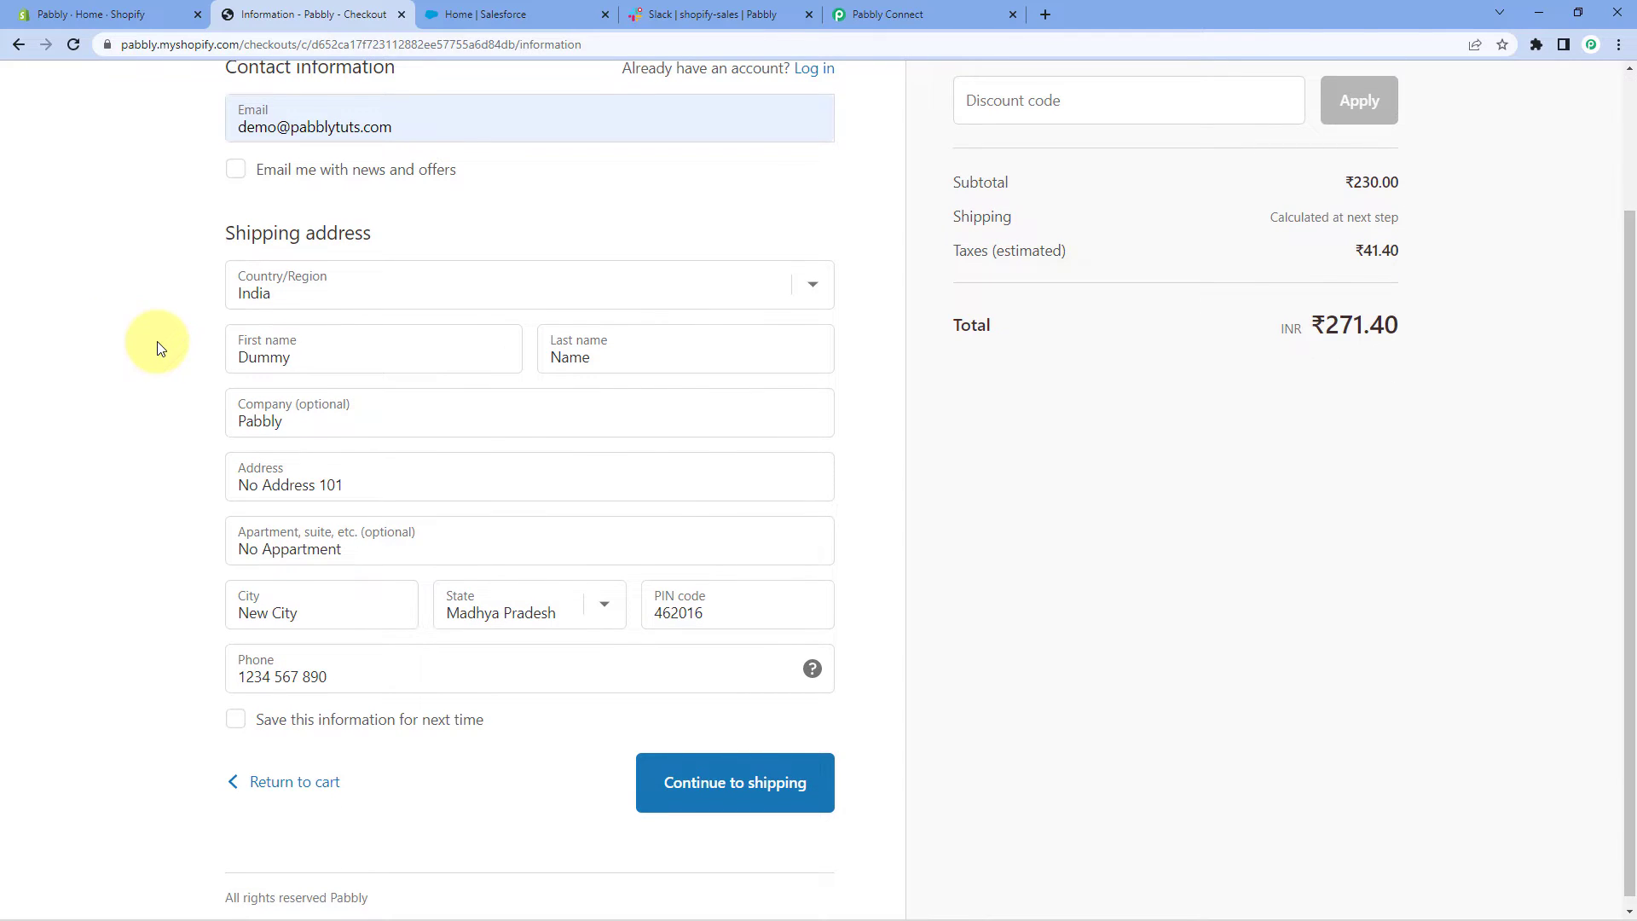
{"action": "scroll", "coordinate": [157, 344], "scroll_direction": "down", "scroll_amount": 1}
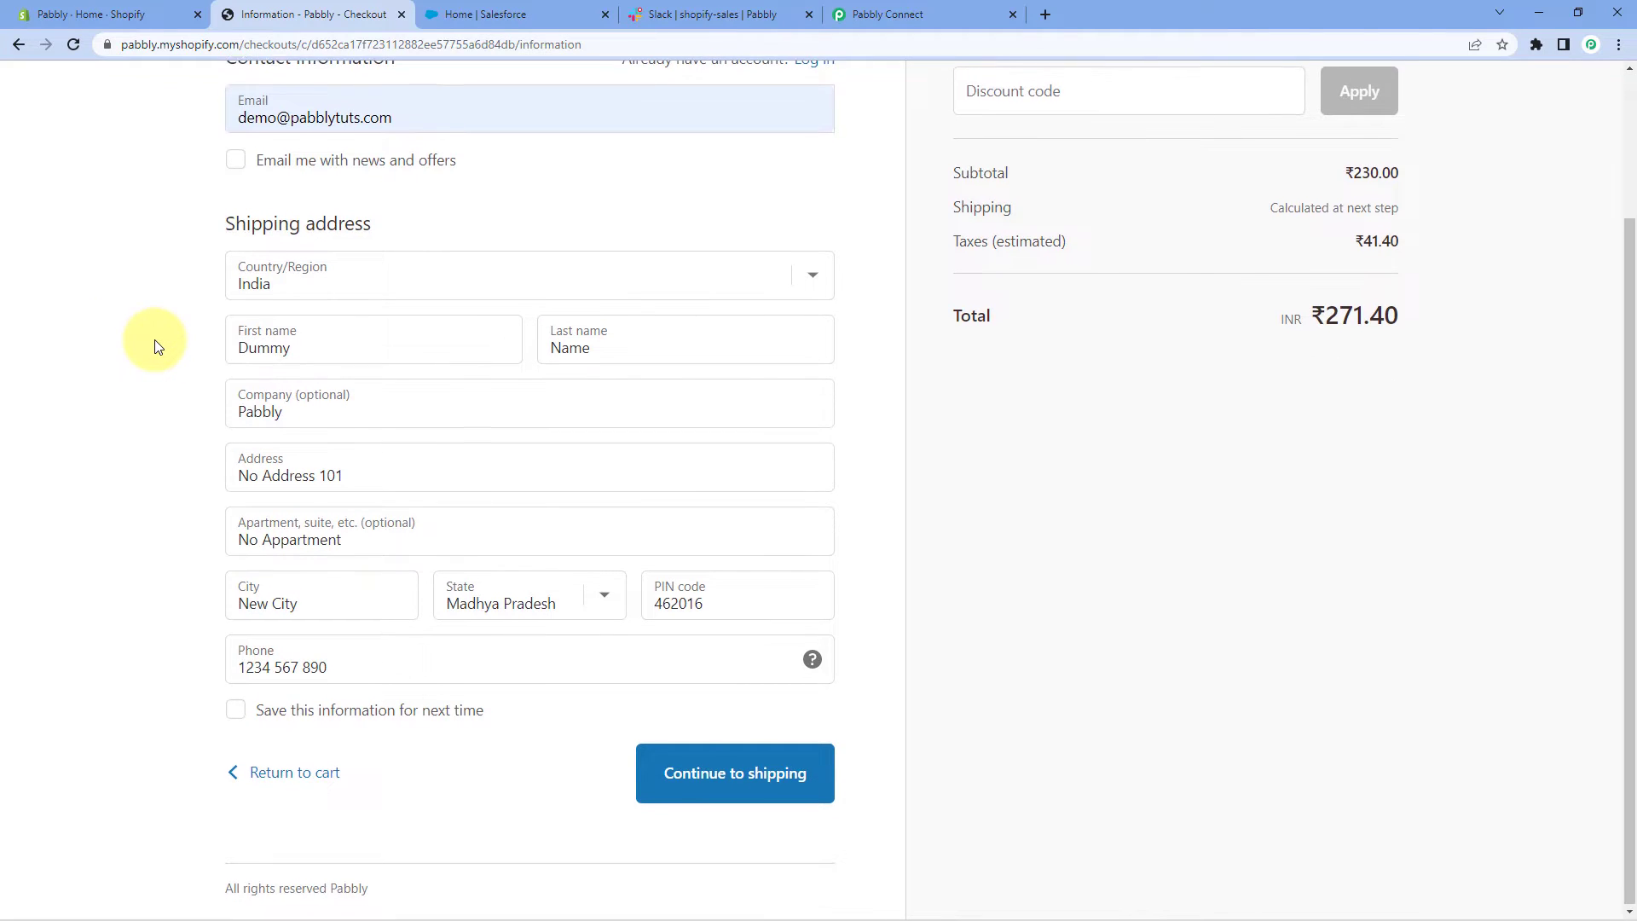
{"action": "left_click", "coordinate": [697, 785]}
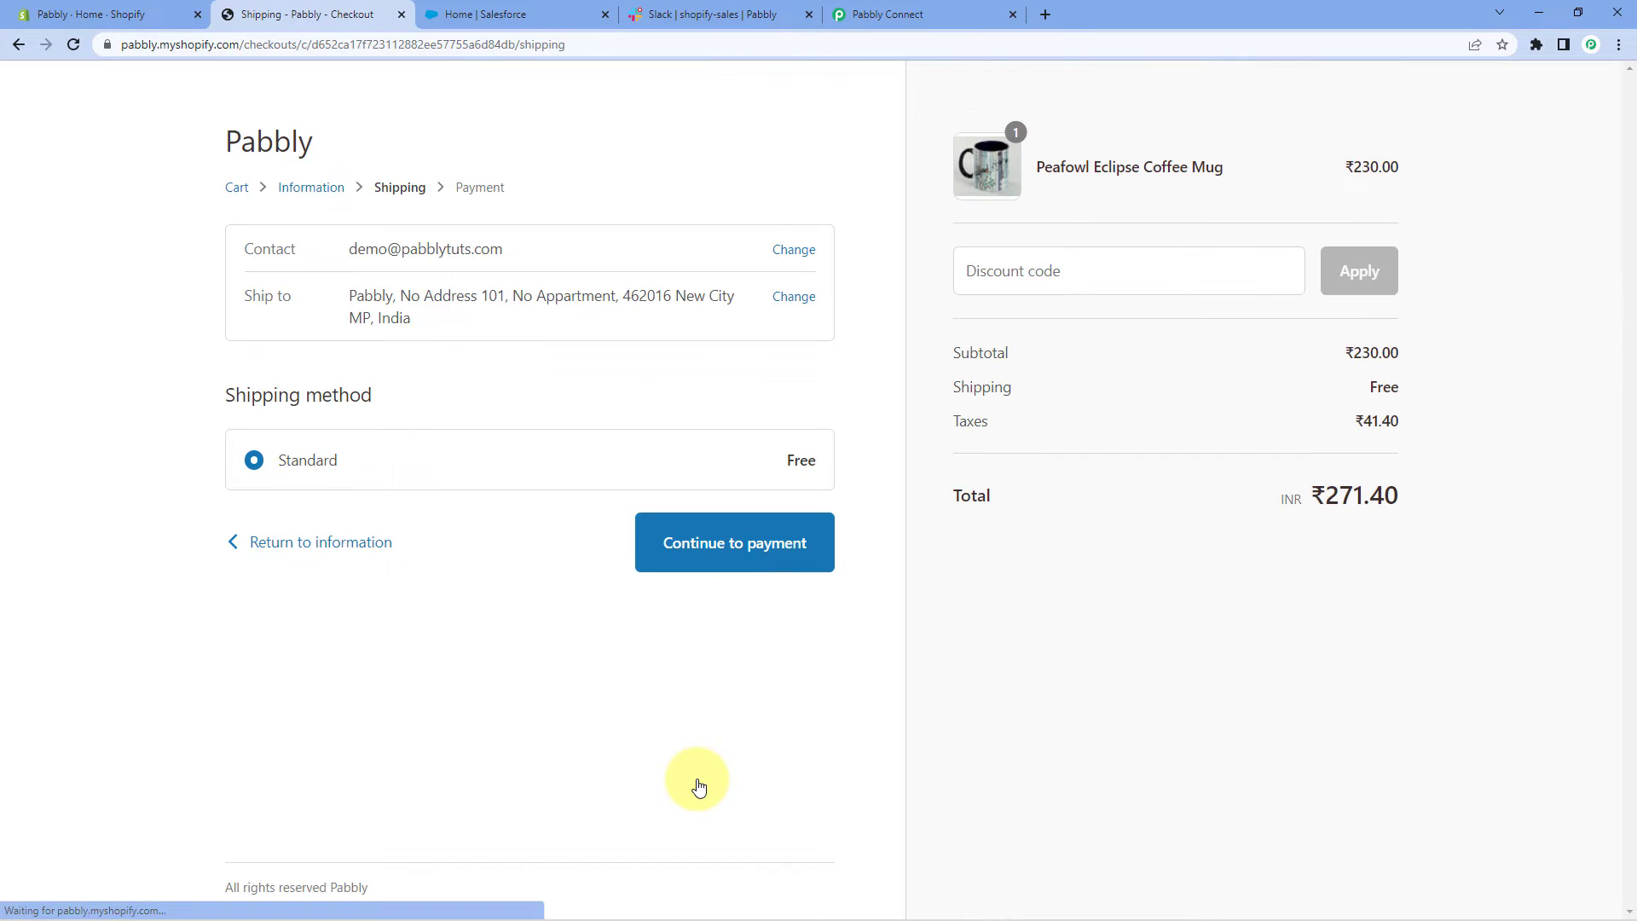
{"action": "left_click", "coordinate": [718, 559]}
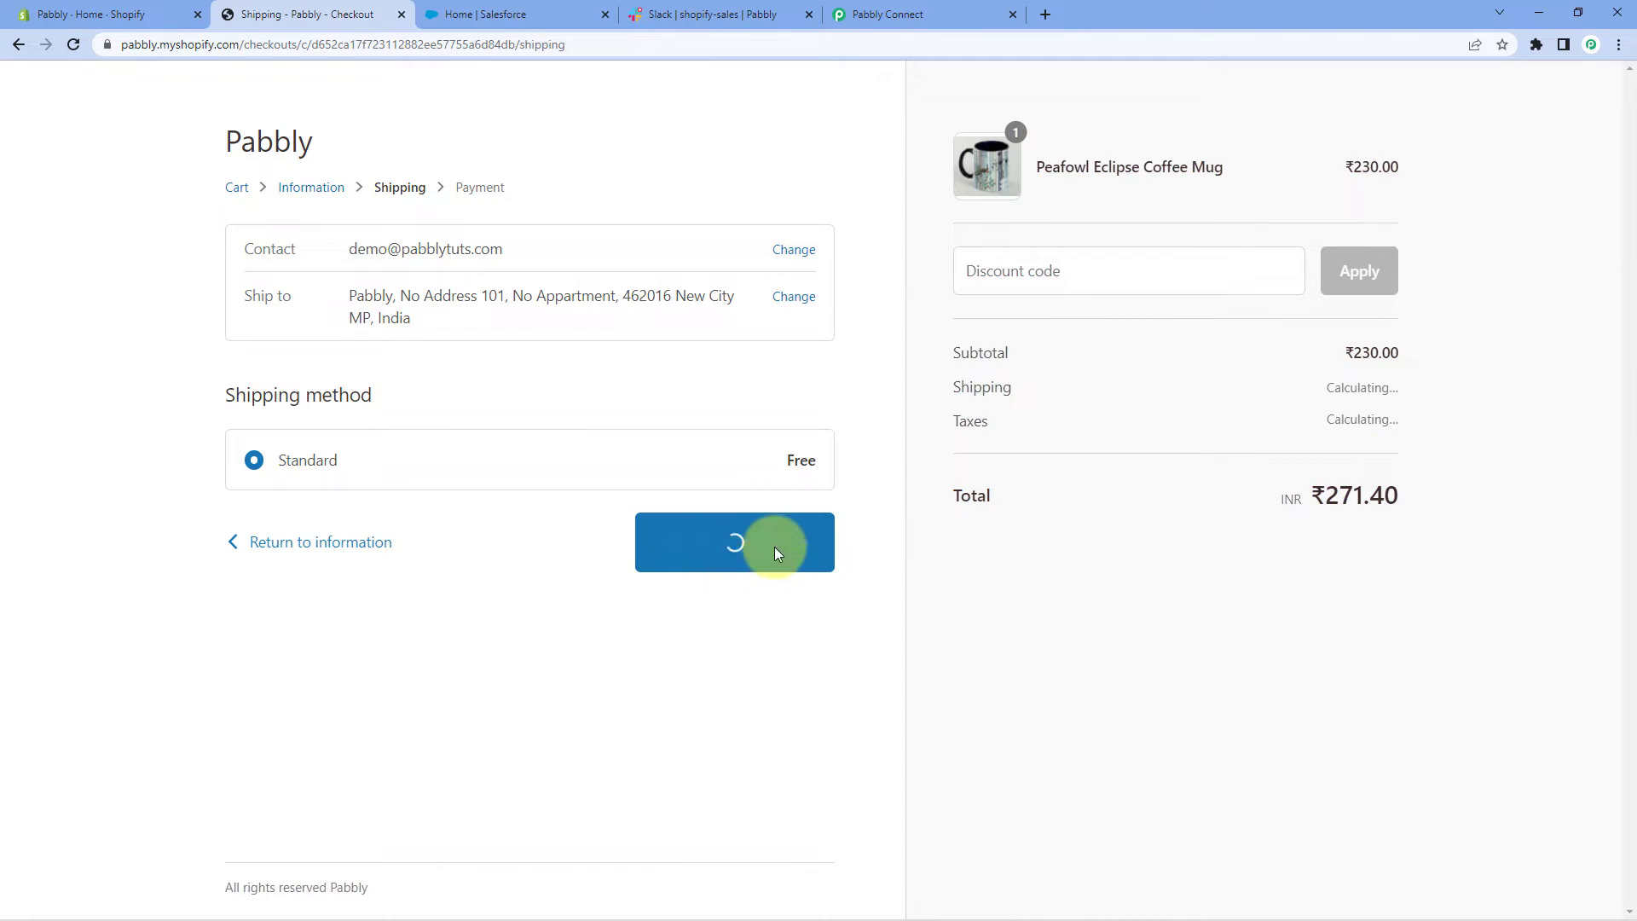
Enter the Bogus Gateway test card, expiry 12/24 and security code, then pay ₹271.40
{"action": "scroll", "coordinate": [137, 503], "scroll_direction": "down", "scroll_amount": 2}
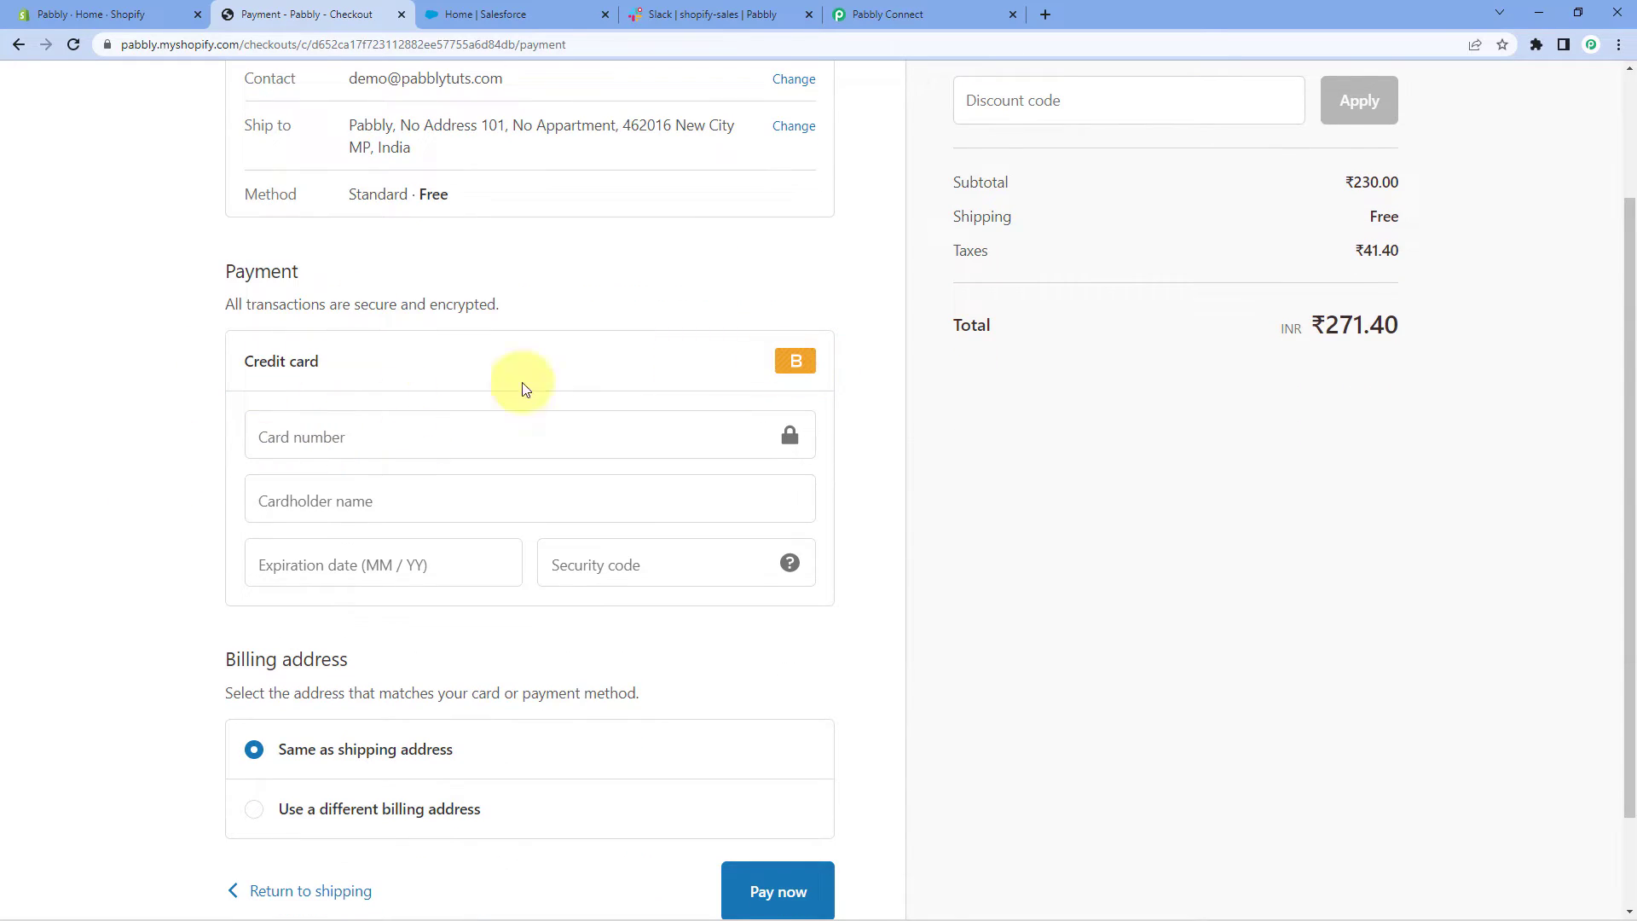
{"action": "left_click", "coordinate": [326, 441]}
{"action": "type", "text": "1"}
{"action": "key", "text": "Tab"}
{"action": "key", "text": "Tab"}
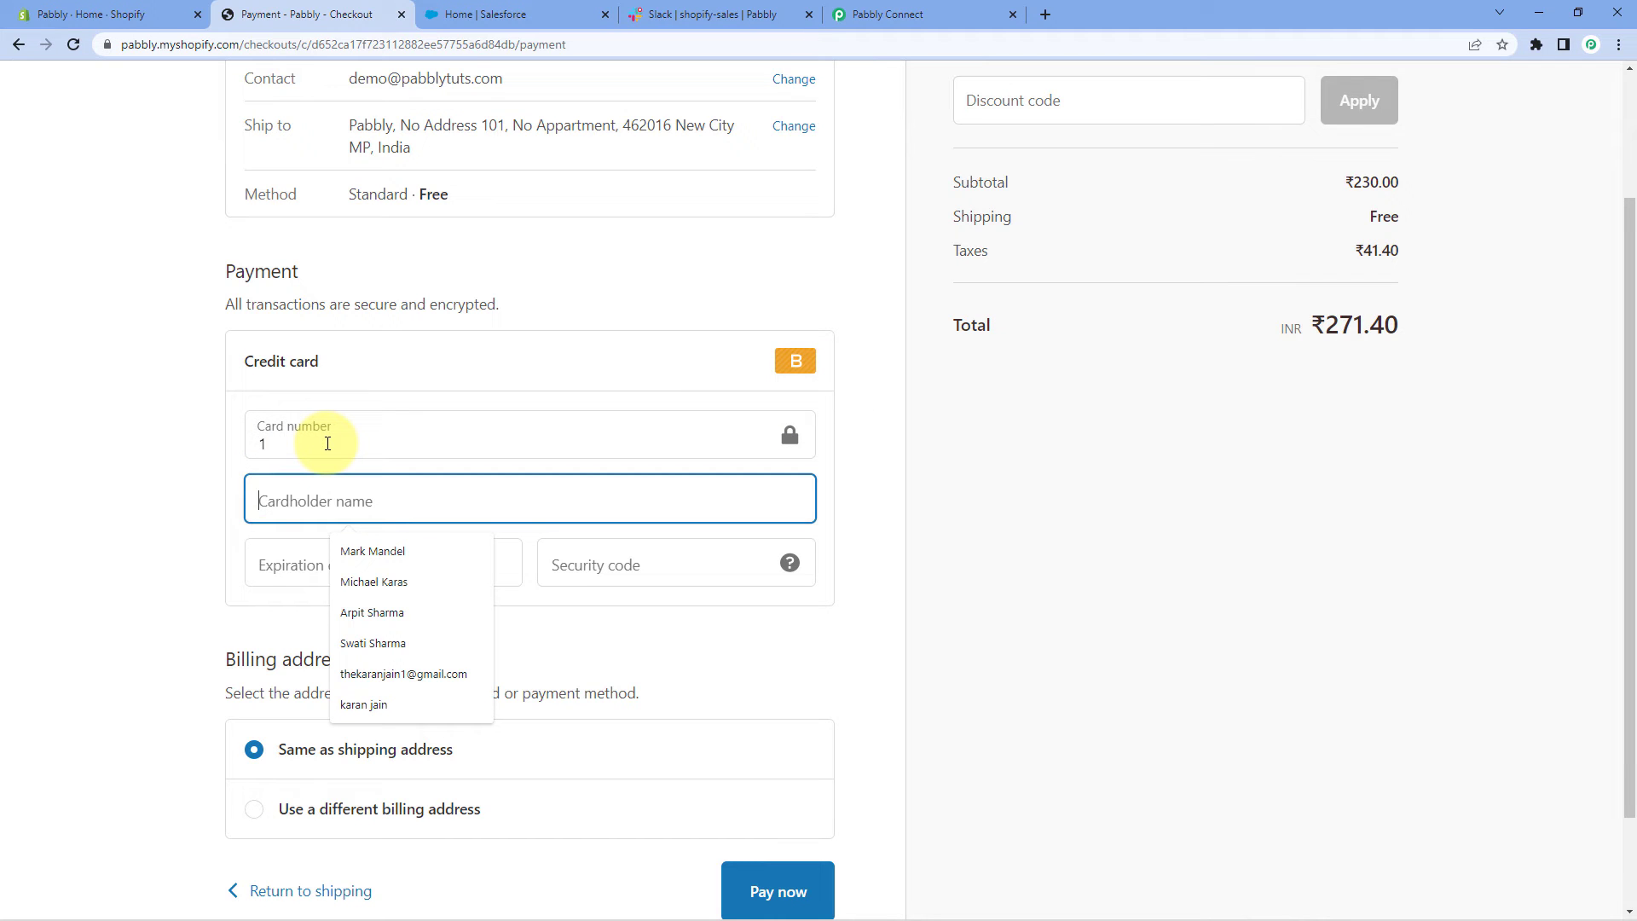
{"action": "type", "text": "Bogus "}
{"action": "type", "text": "Gatw"}
{"action": "type", "text": "eway"}
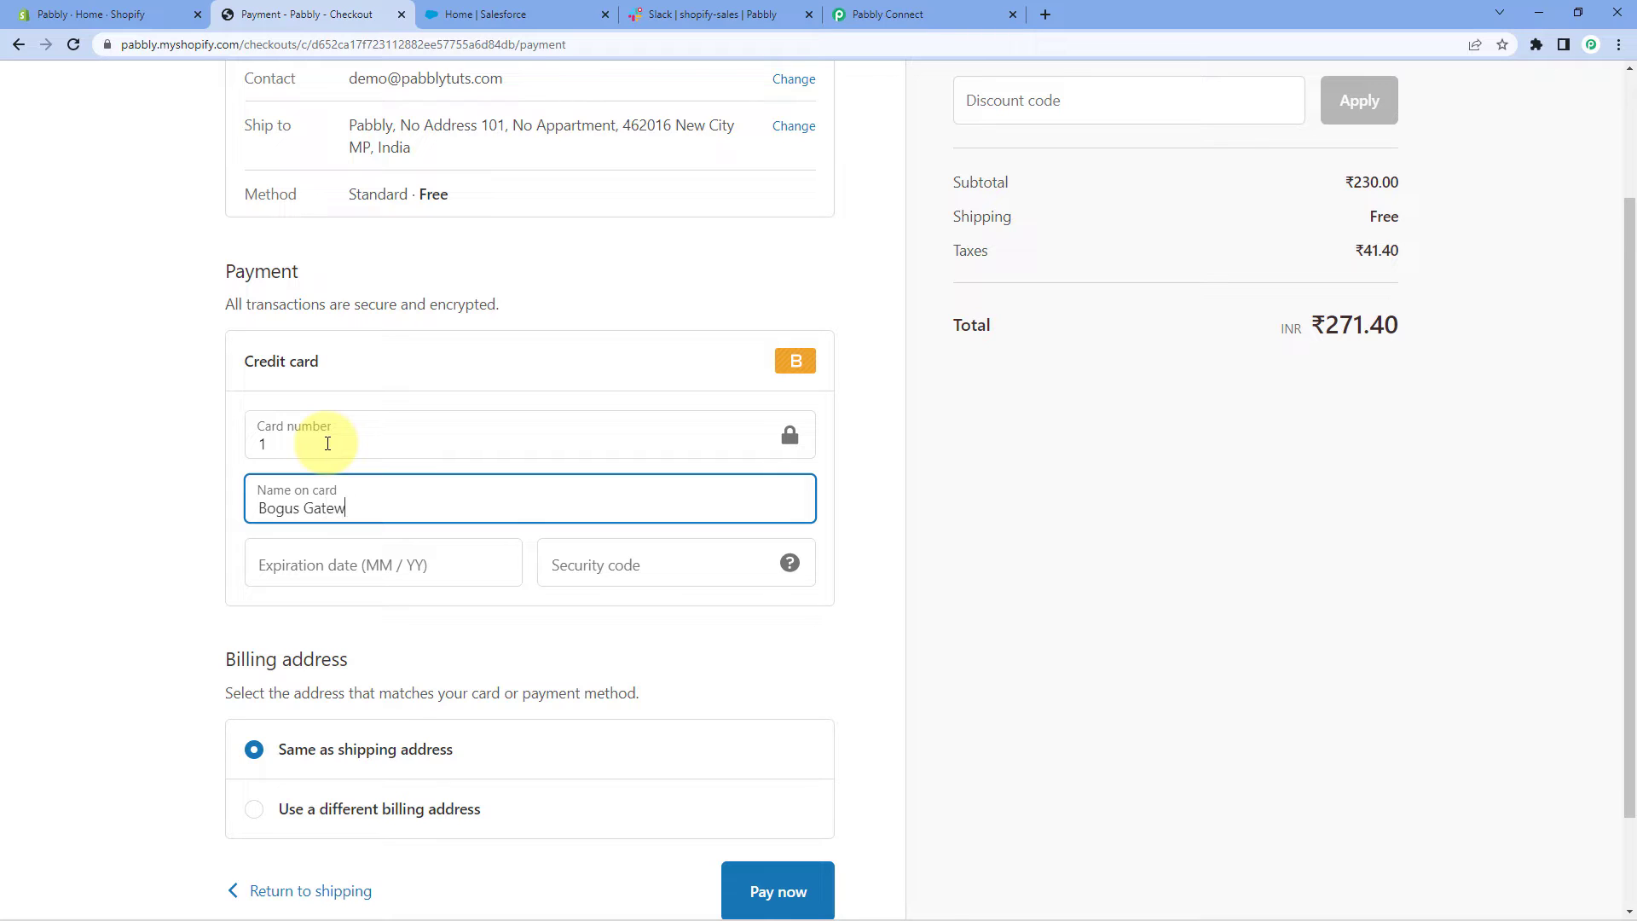
{"action": "left_click", "coordinate": [324, 549]}
{"action": "type", "text": "1224"}
{"action": "type", "text": "123"}
{"action": "left_click", "coordinate": [125, 537]}
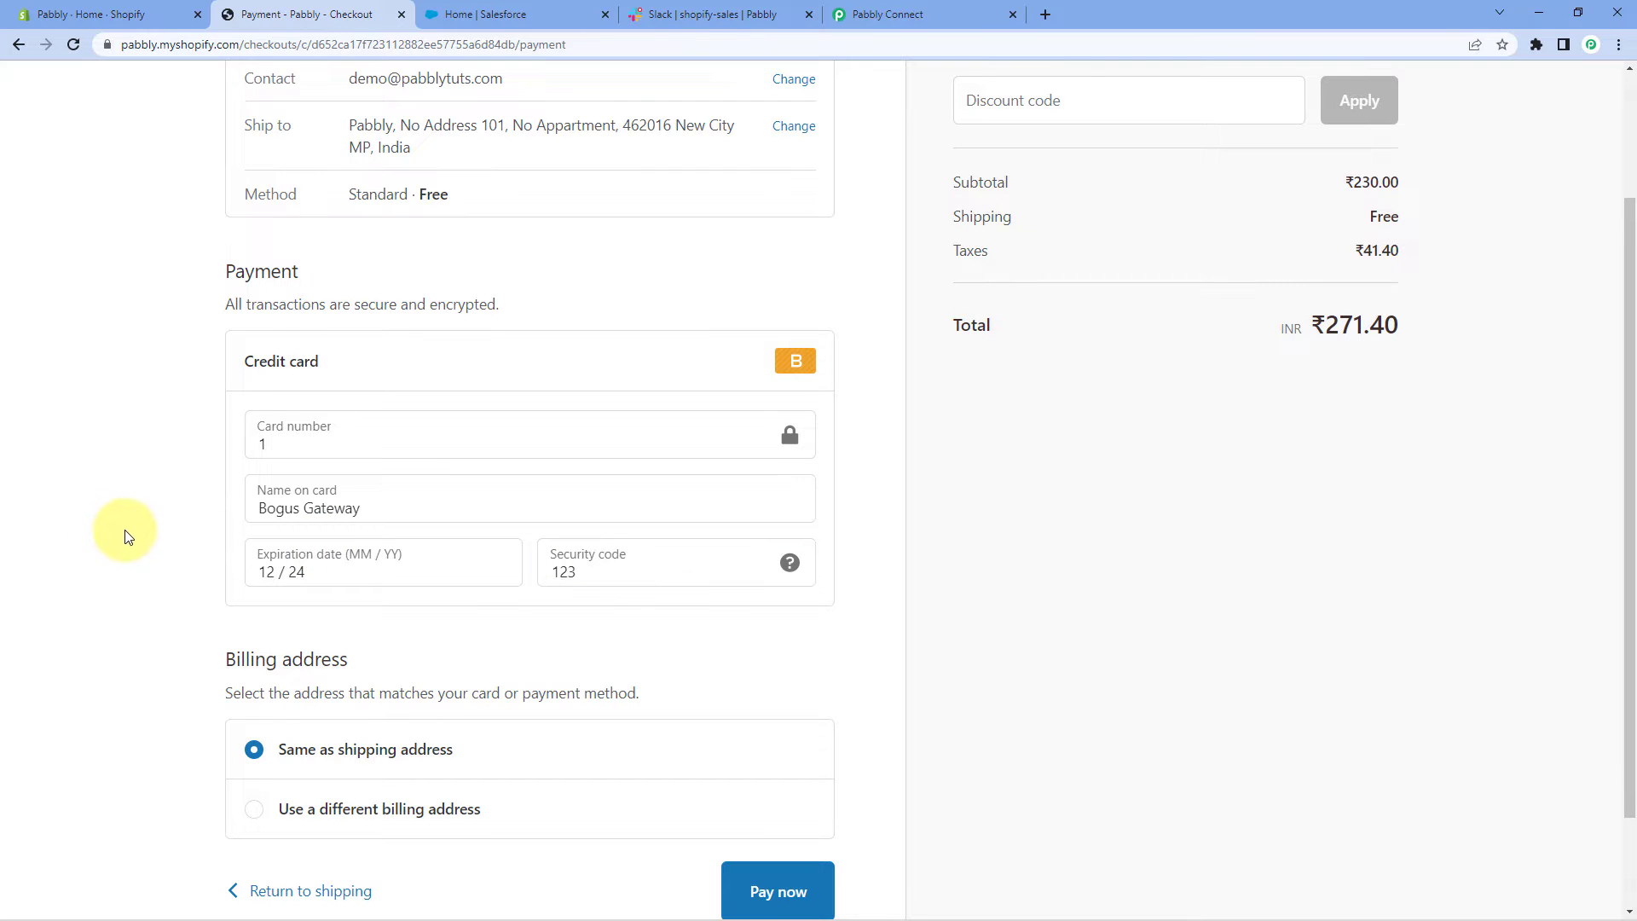
{"action": "scroll", "coordinate": [125, 537], "scroll_direction": "down", "scroll_amount": 2}
{"action": "left_click", "coordinate": [794, 761]}
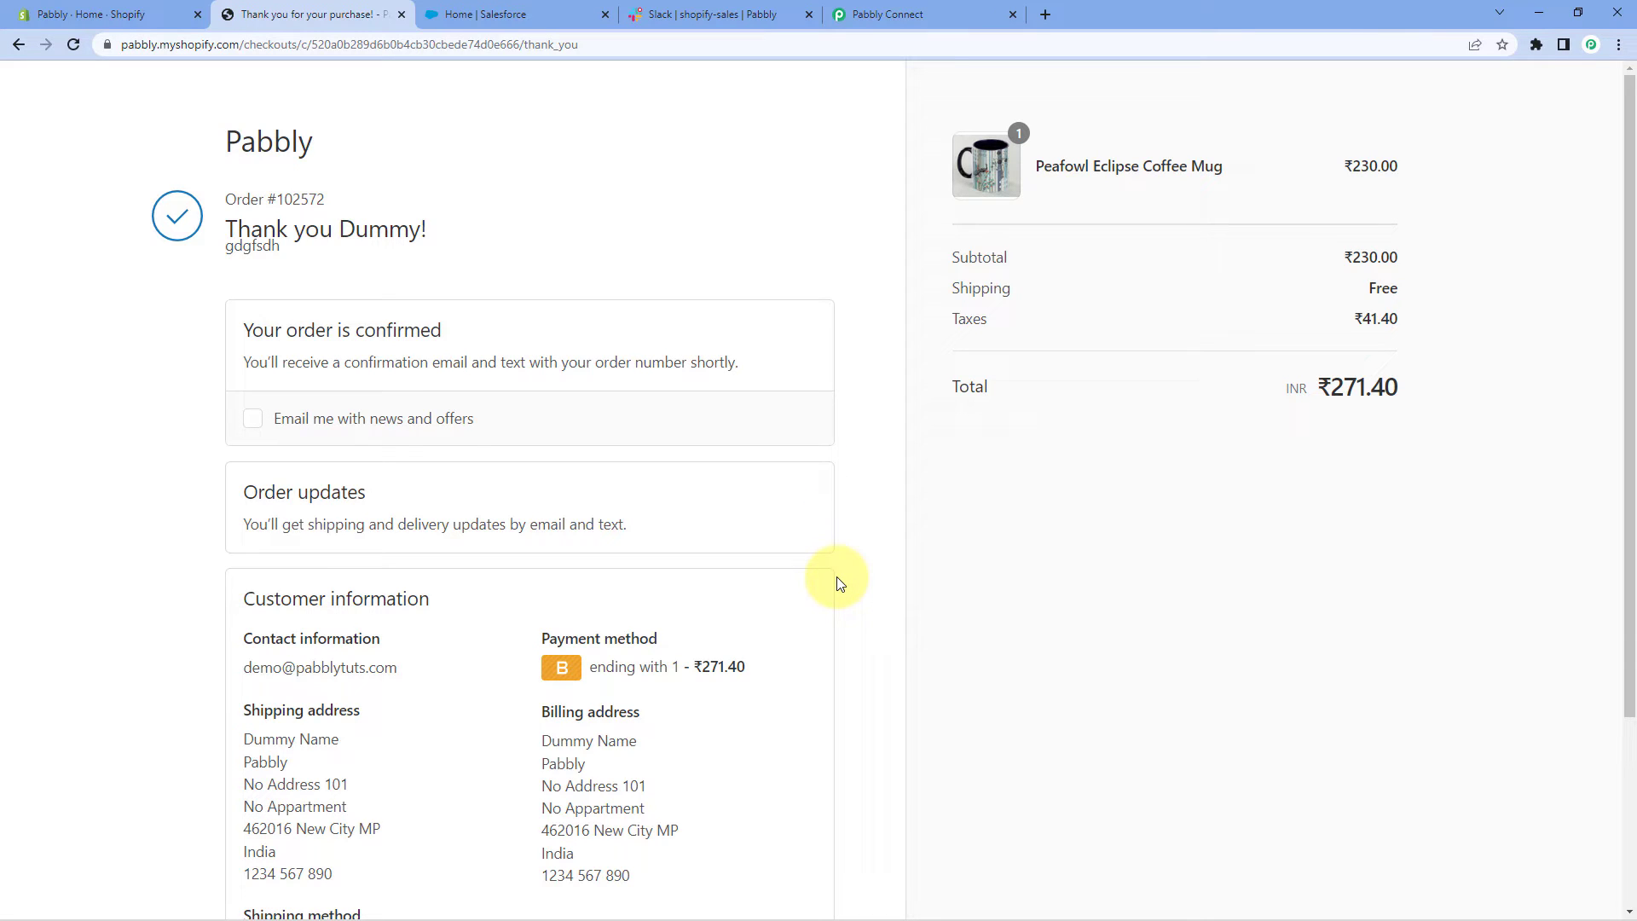
Scroll through the order confirmation page showing ₹230.00 subtotal and ₹271.40 total
{"action": "scroll", "coordinate": [836, 580], "scroll_direction": "down", "scroll_amount": 3}
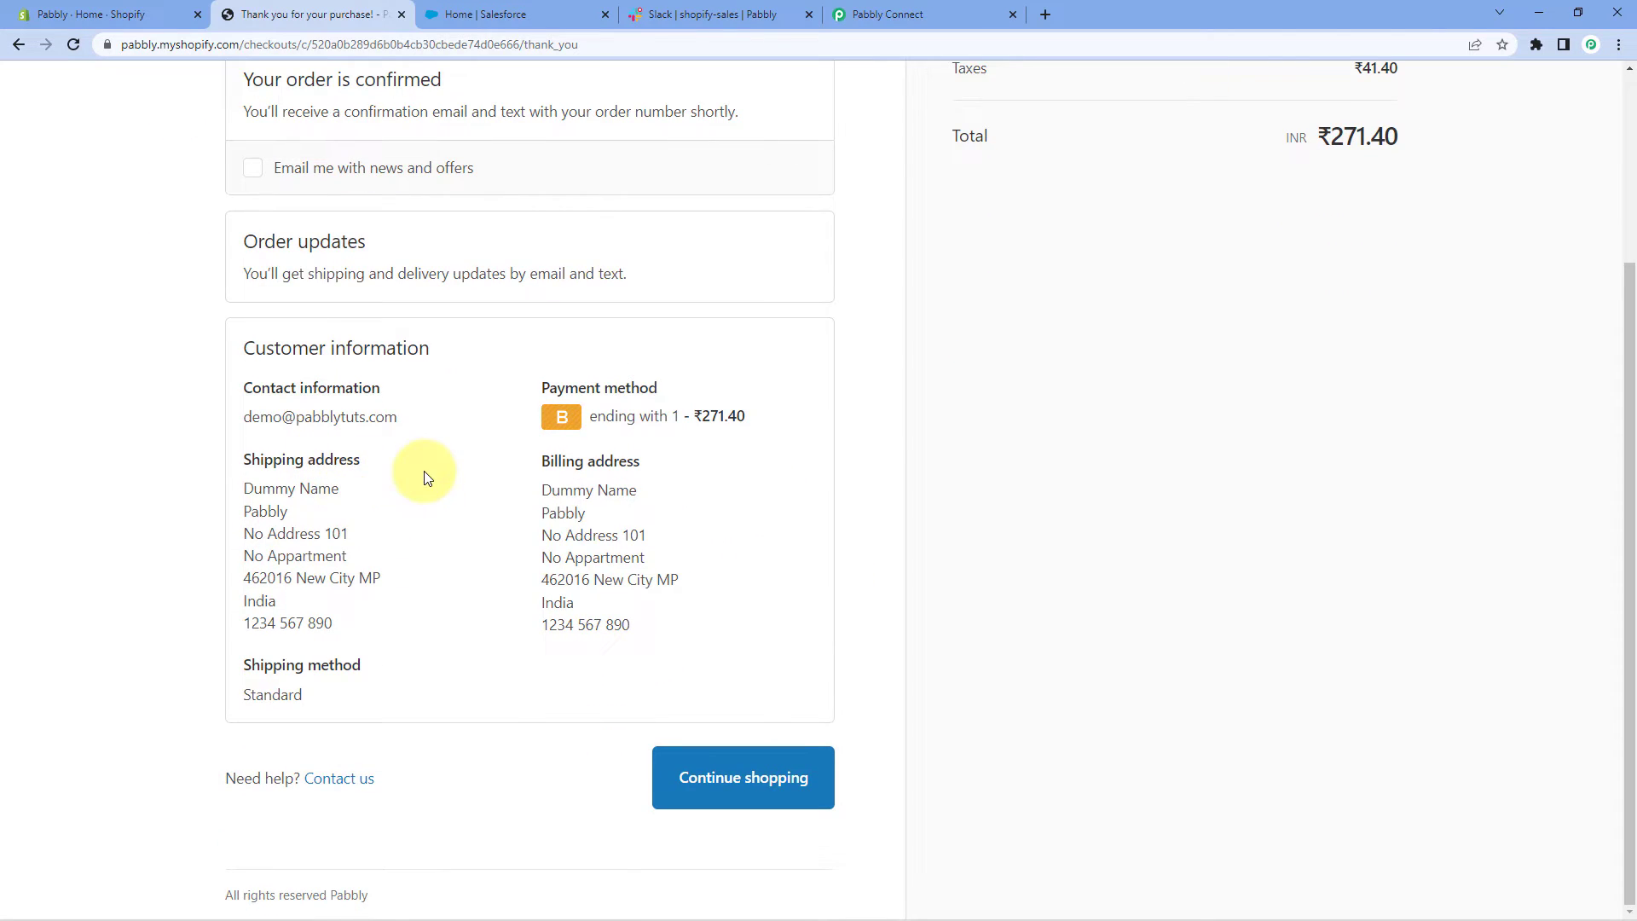
{"action": "scroll", "coordinate": [435, 469], "scroll_direction": "up", "scroll_amount": 1}
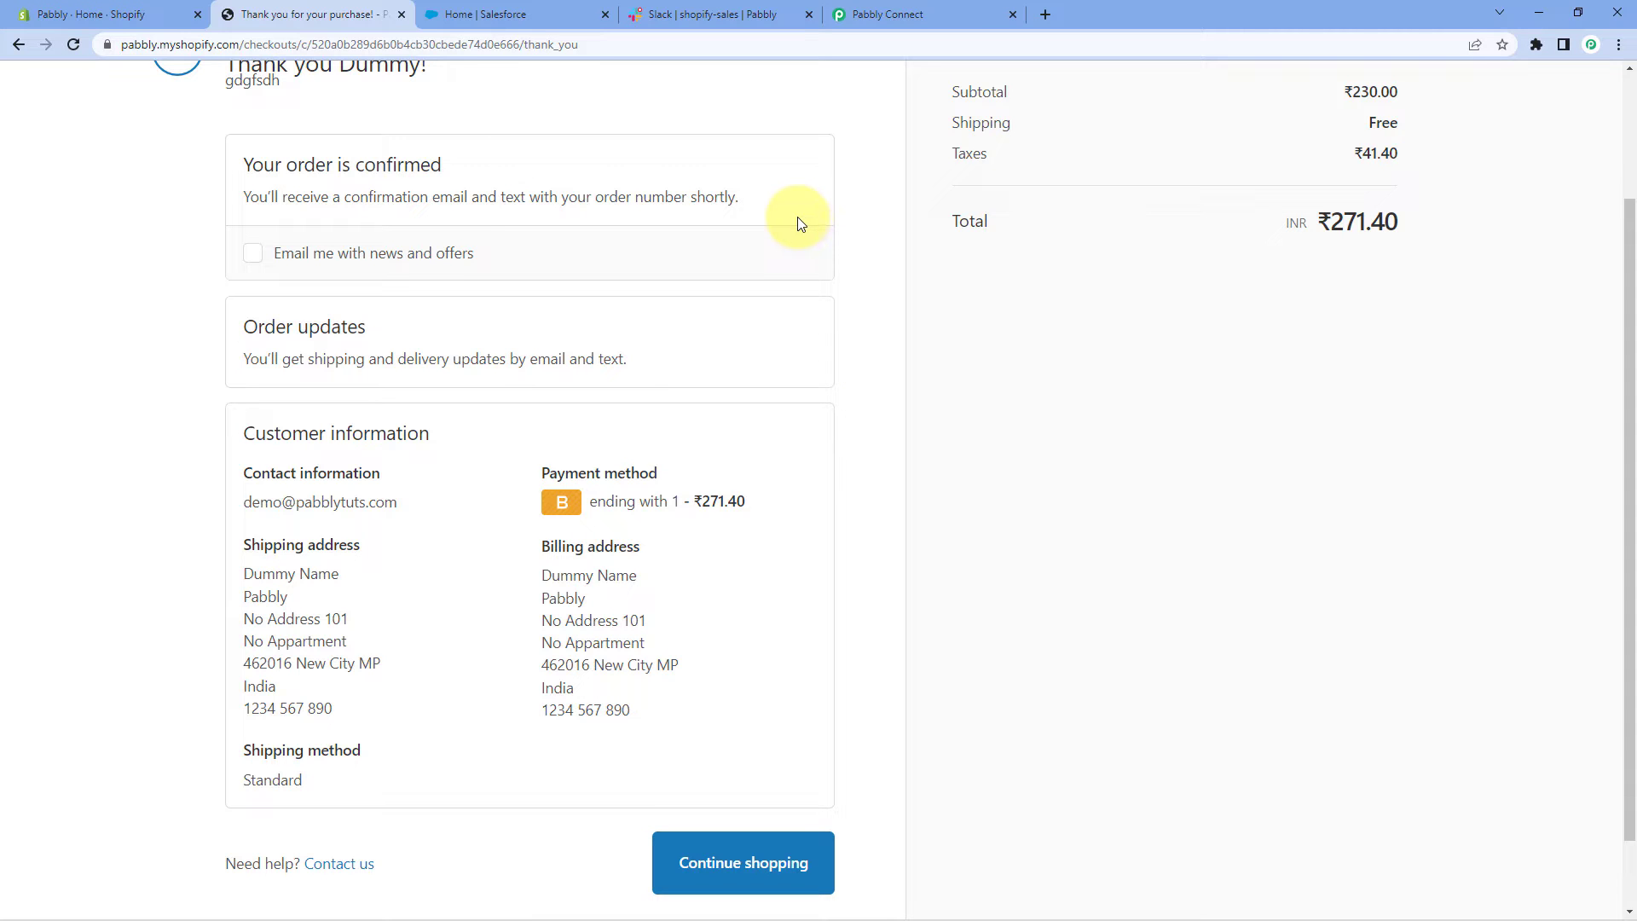
Back in Pabbly Connect, inspect the captured Contact Email in the Response Received data
{"action": "left_click", "coordinate": [913, 10]}
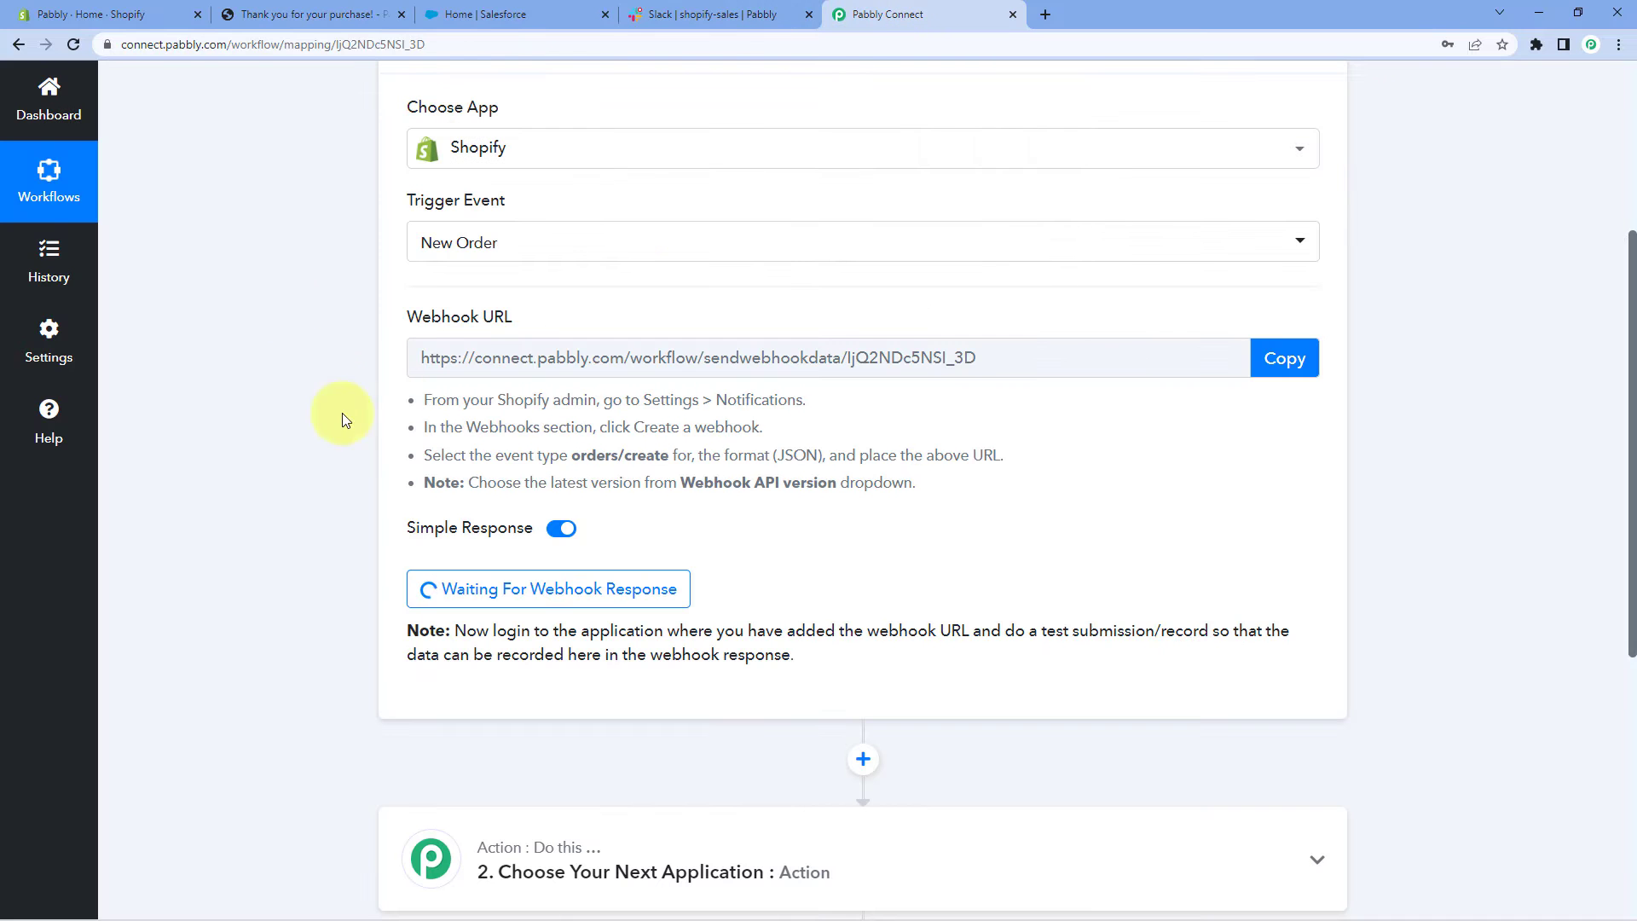
{"action": "scroll", "coordinate": [283, 335], "scroll_direction": "down", "scroll_amount": 2}
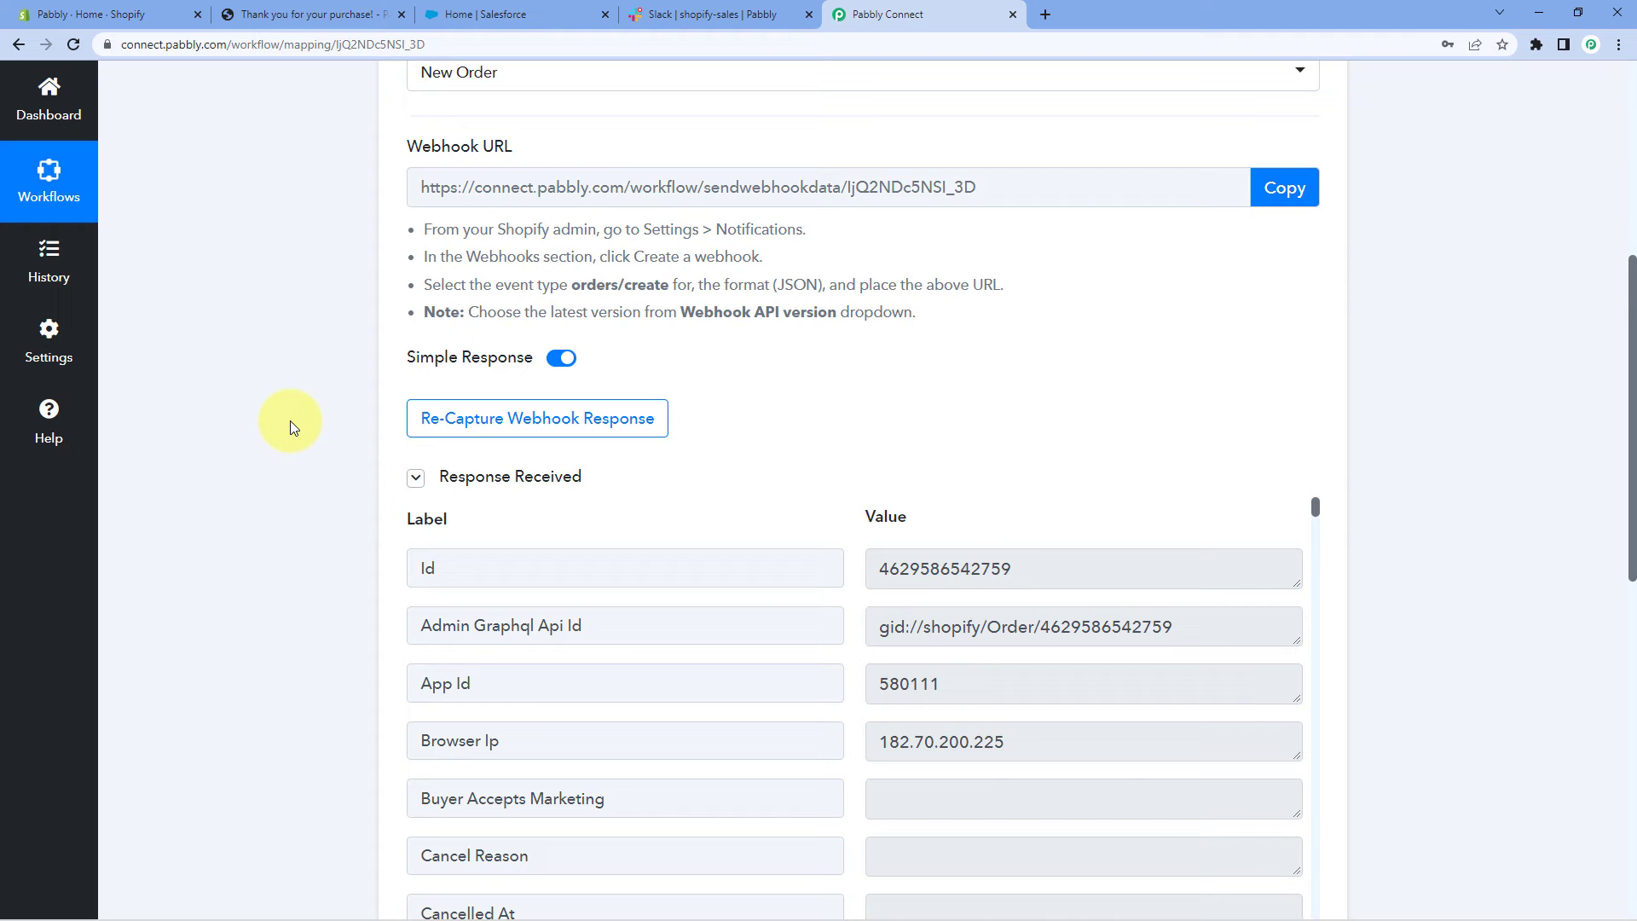
{"action": "scroll", "coordinate": [307, 484], "scroll_direction": "down", "scroll_amount": 3}
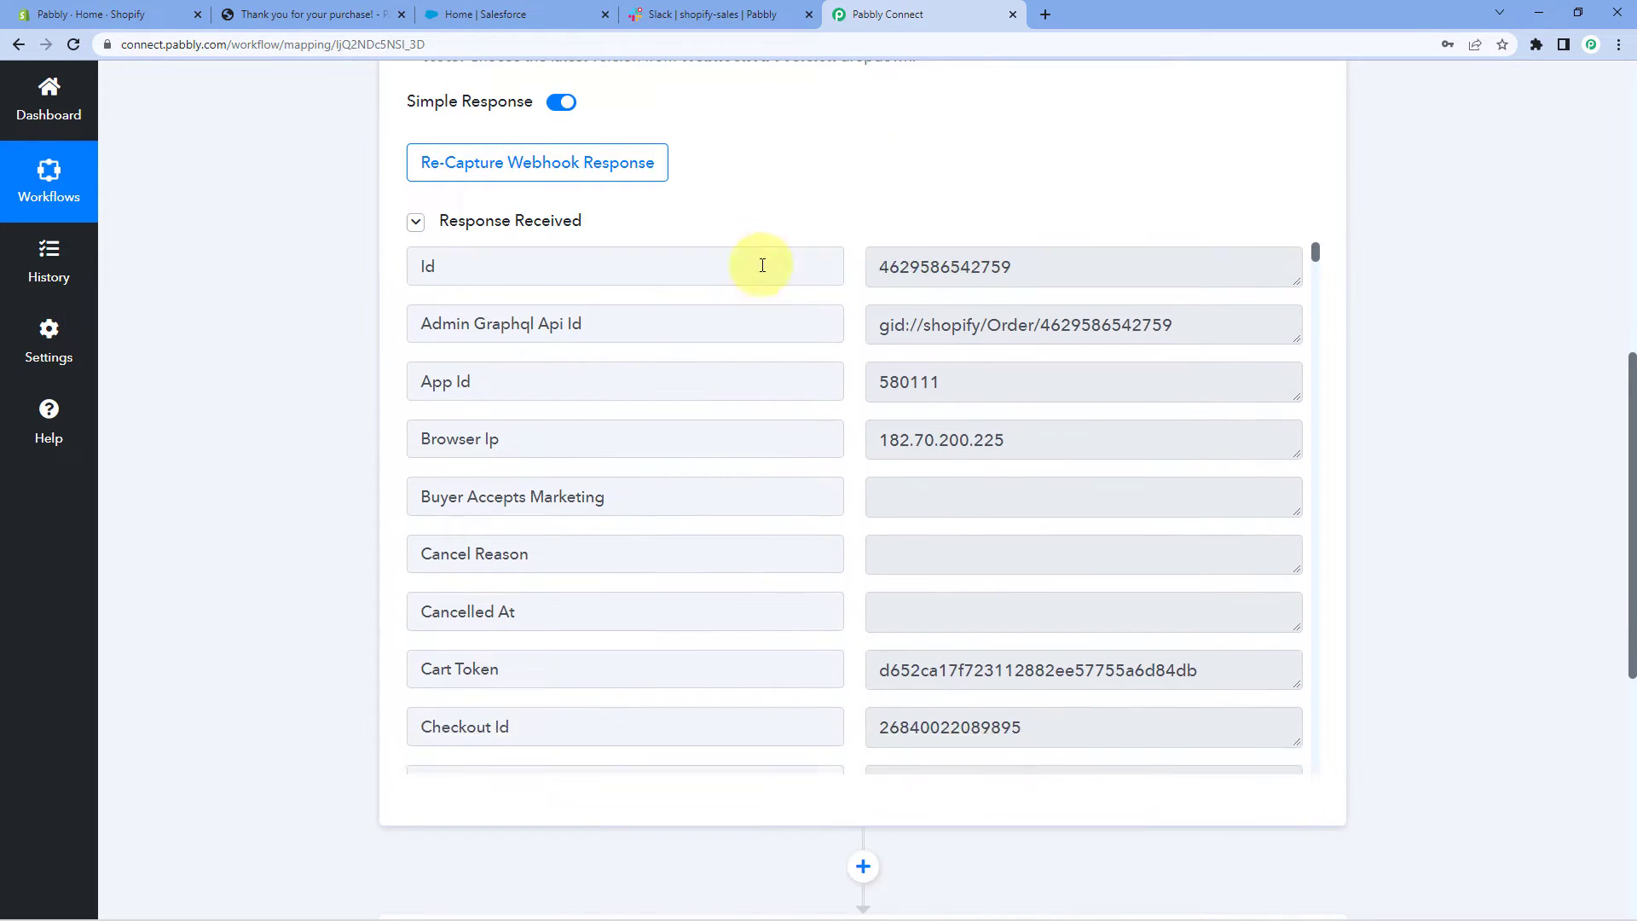
{"action": "scroll", "coordinate": [876, 396], "scroll_direction": "down", "scroll_amount": 2}
{"action": "scroll", "coordinate": [860, 403], "scroll_direction": "down", "scroll_amount": 3}
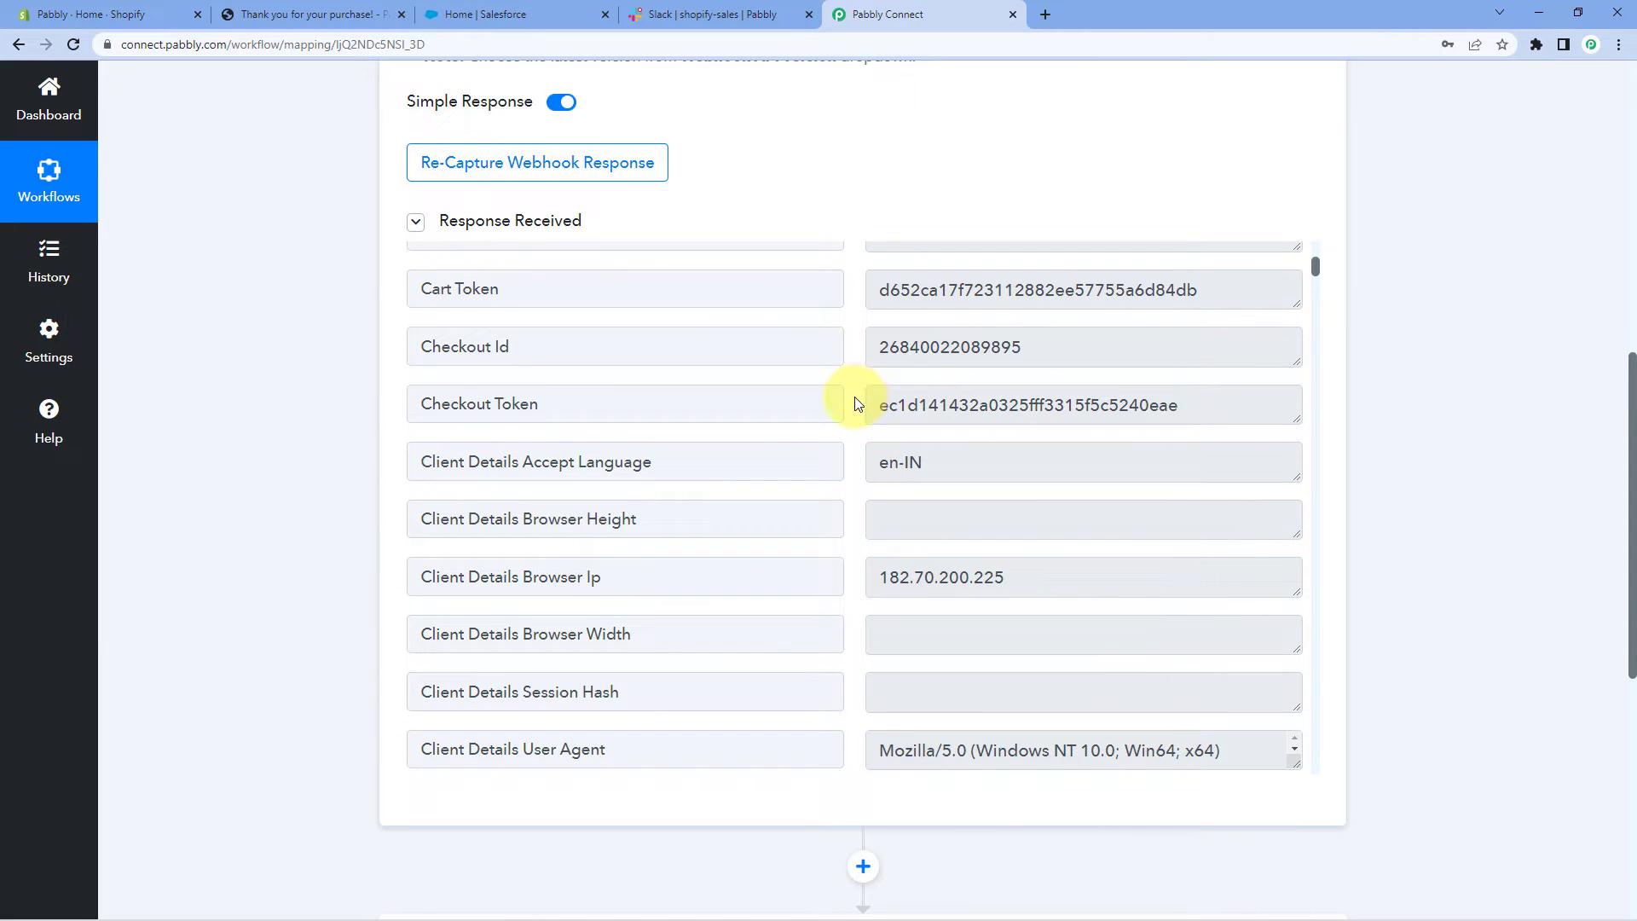
{"action": "scroll", "coordinate": [858, 403], "scroll_direction": "down", "scroll_amount": 6}
{"action": "scroll", "coordinate": [856, 404], "scroll_direction": "down", "scroll_amount": 1}
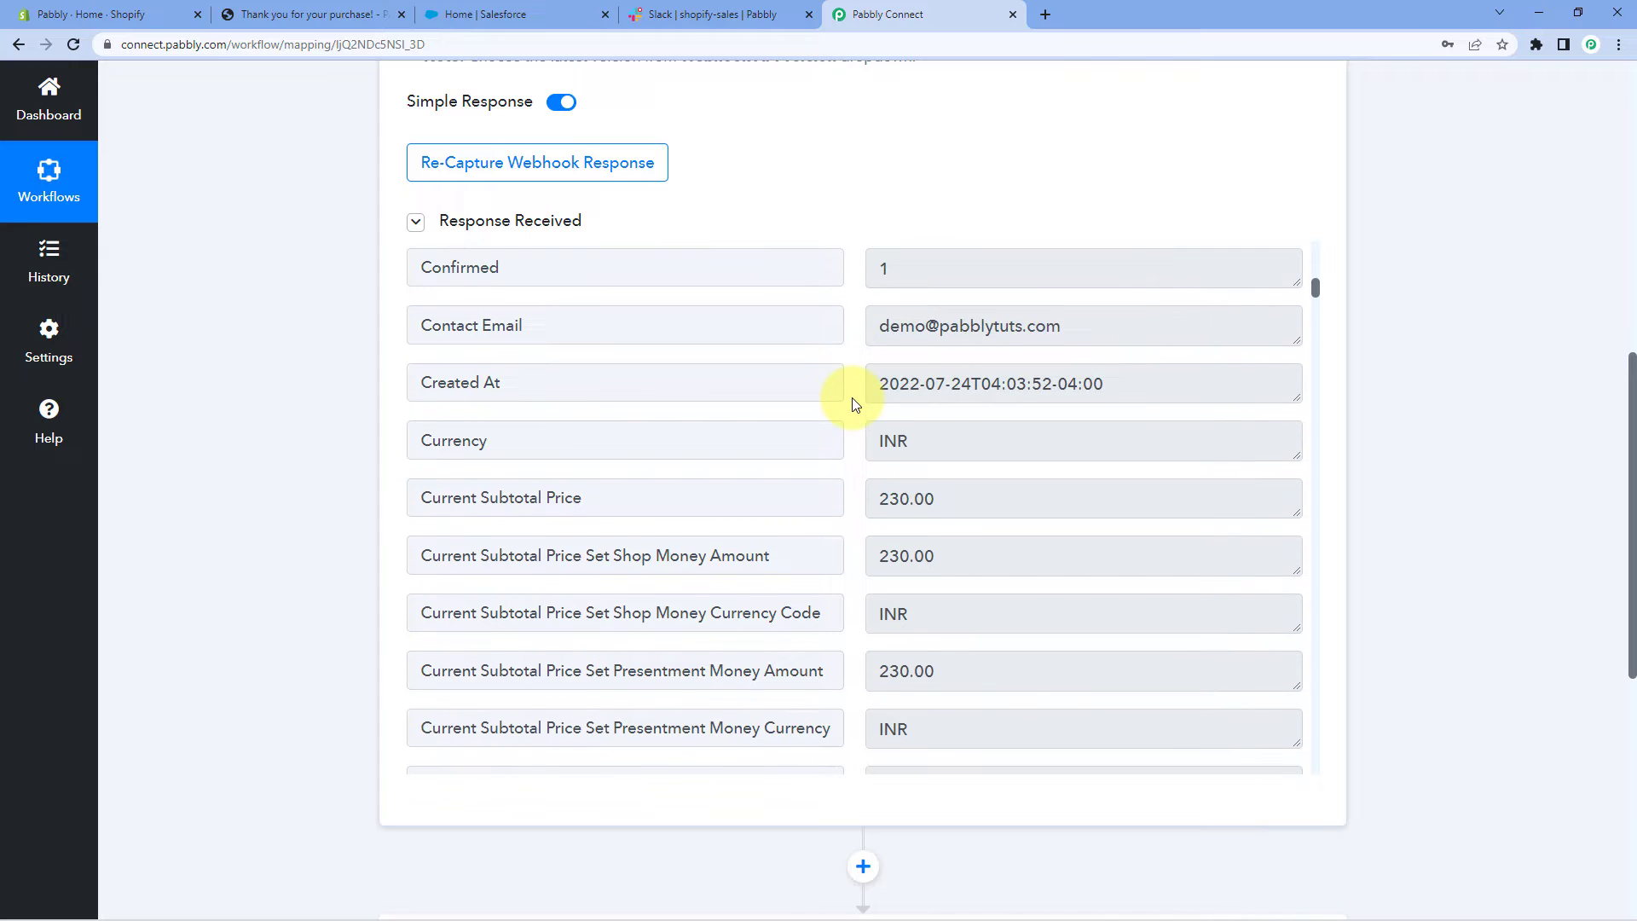
{"action": "left_click", "coordinate": [797, 328]}
{"action": "left_click", "coordinate": [870, 330]}
{"action": "left_click_drag", "start_coordinate": [870, 330], "coordinate": [1092, 324]}
{"action": "left_click", "coordinate": [883, 326]}
{"action": "left_click", "coordinate": [854, 330]}
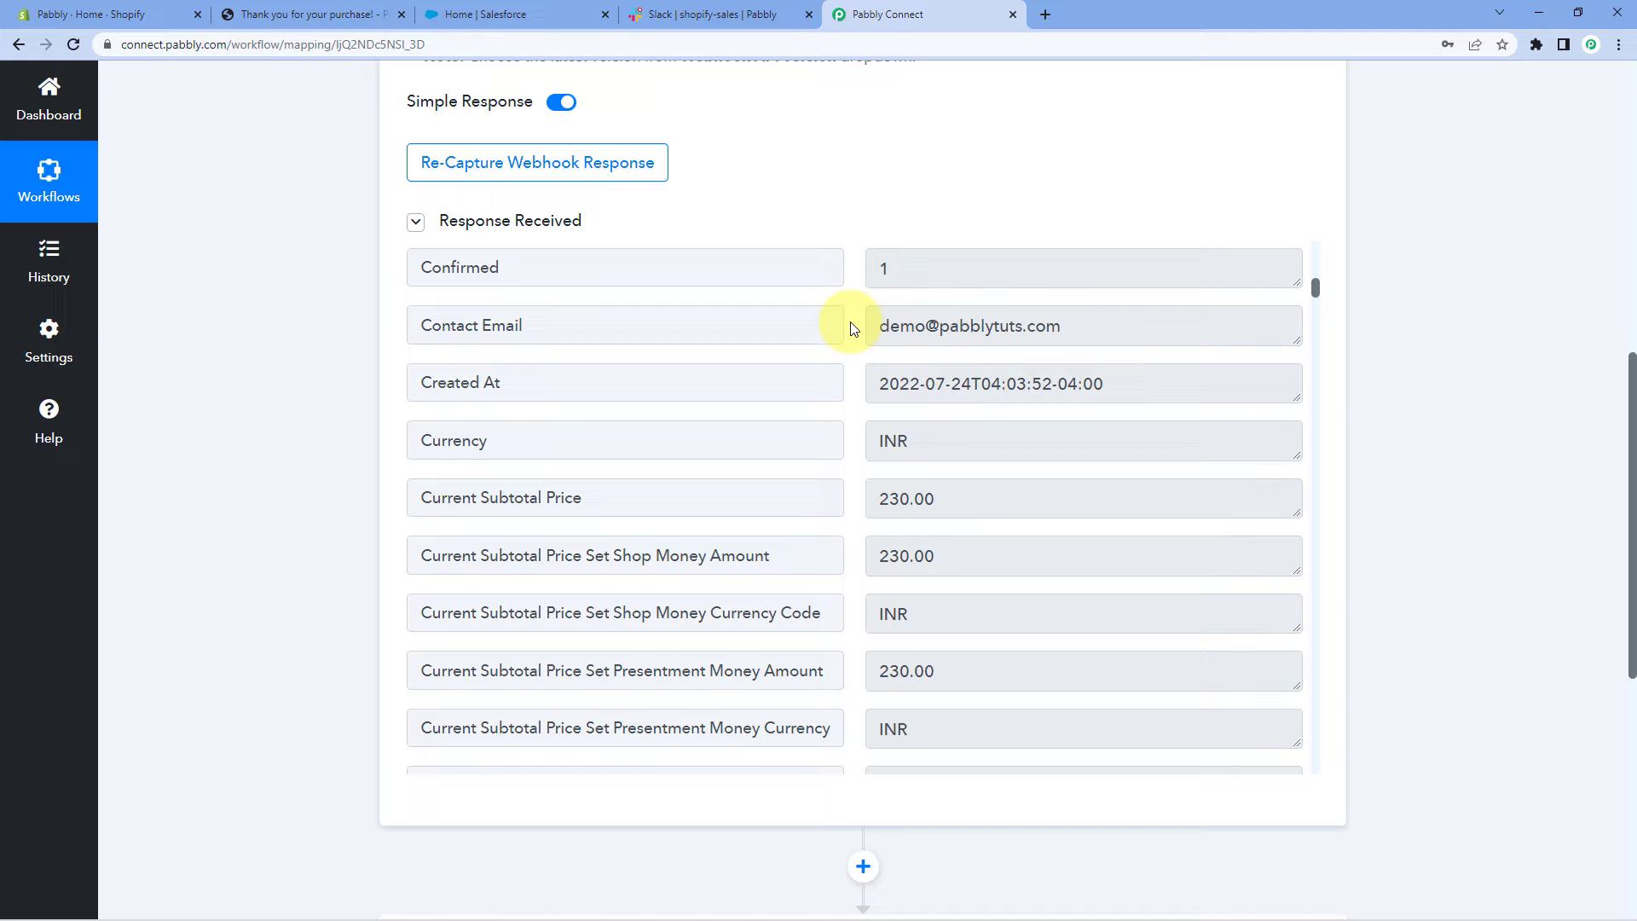
Highlight the captured subtotal and the 271.40 Current Total Price values
{"action": "scroll", "coordinate": [849, 330], "scroll_direction": "down", "scroll_amount": 3}
{"action": "left_click_drag", "start_coordinate": [987, 326], "coordinate": [831, 330]}
{"action": "left_click", "coordinate": [858, 355]}
{"action": "scroll", "coordinate": [858, 354], "scroll_direction": "down", "scroll_amount": 6}
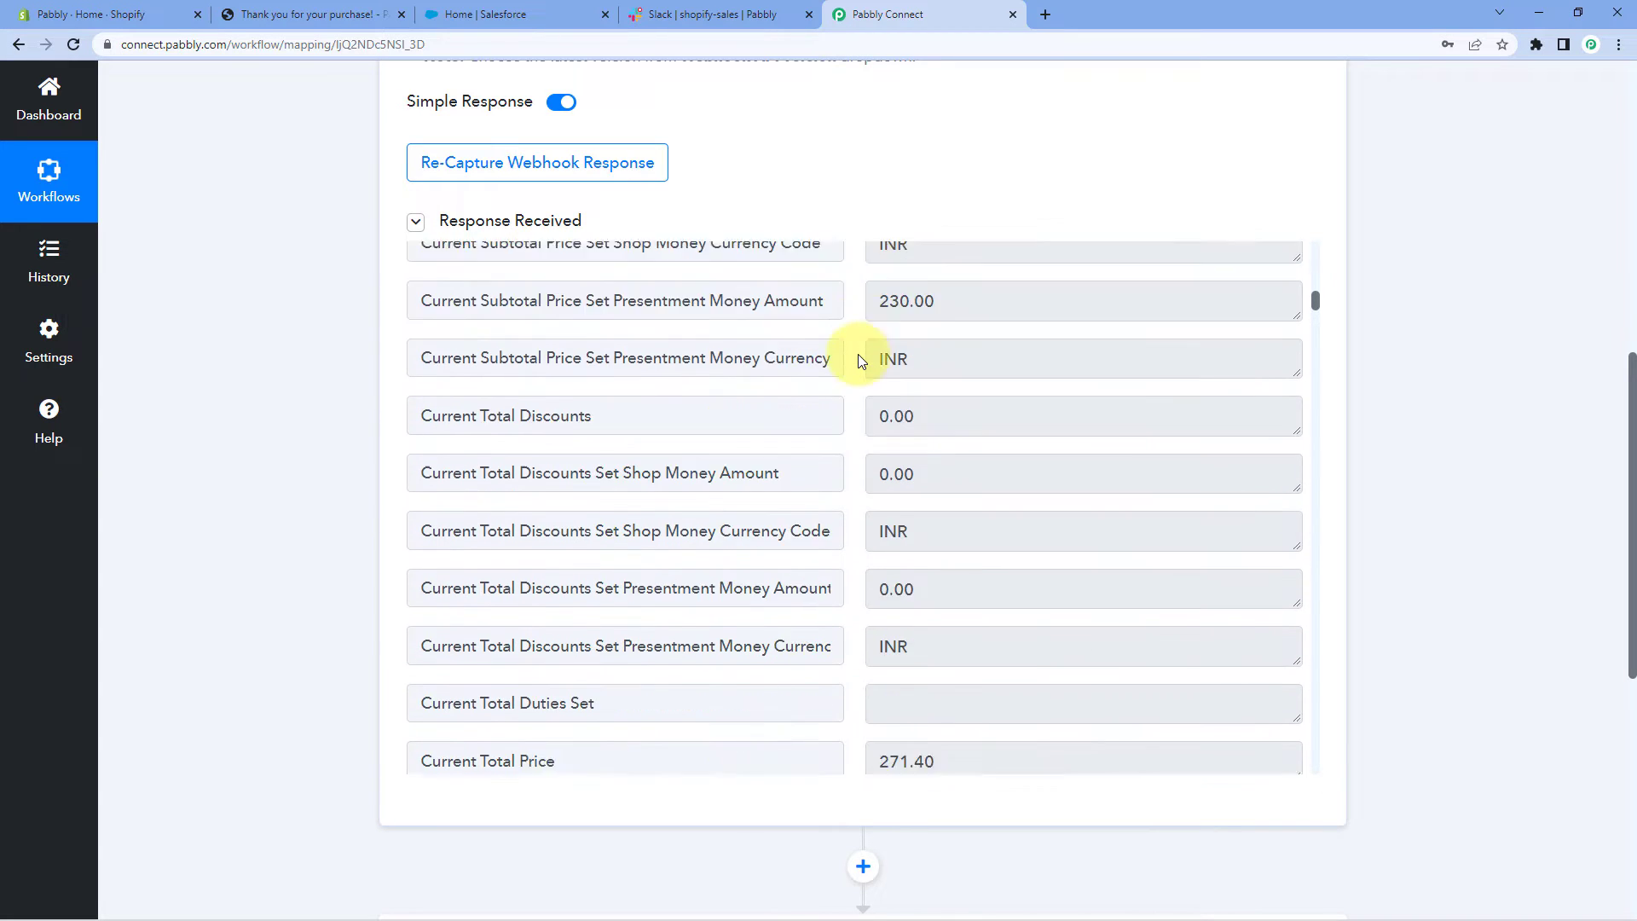
{"action": "scroll", "coordinate": [858, 355], "scroll_direction": "down", "scroll_amount": 5}
{"action": "left_click", "coordinate": [877, 358]}
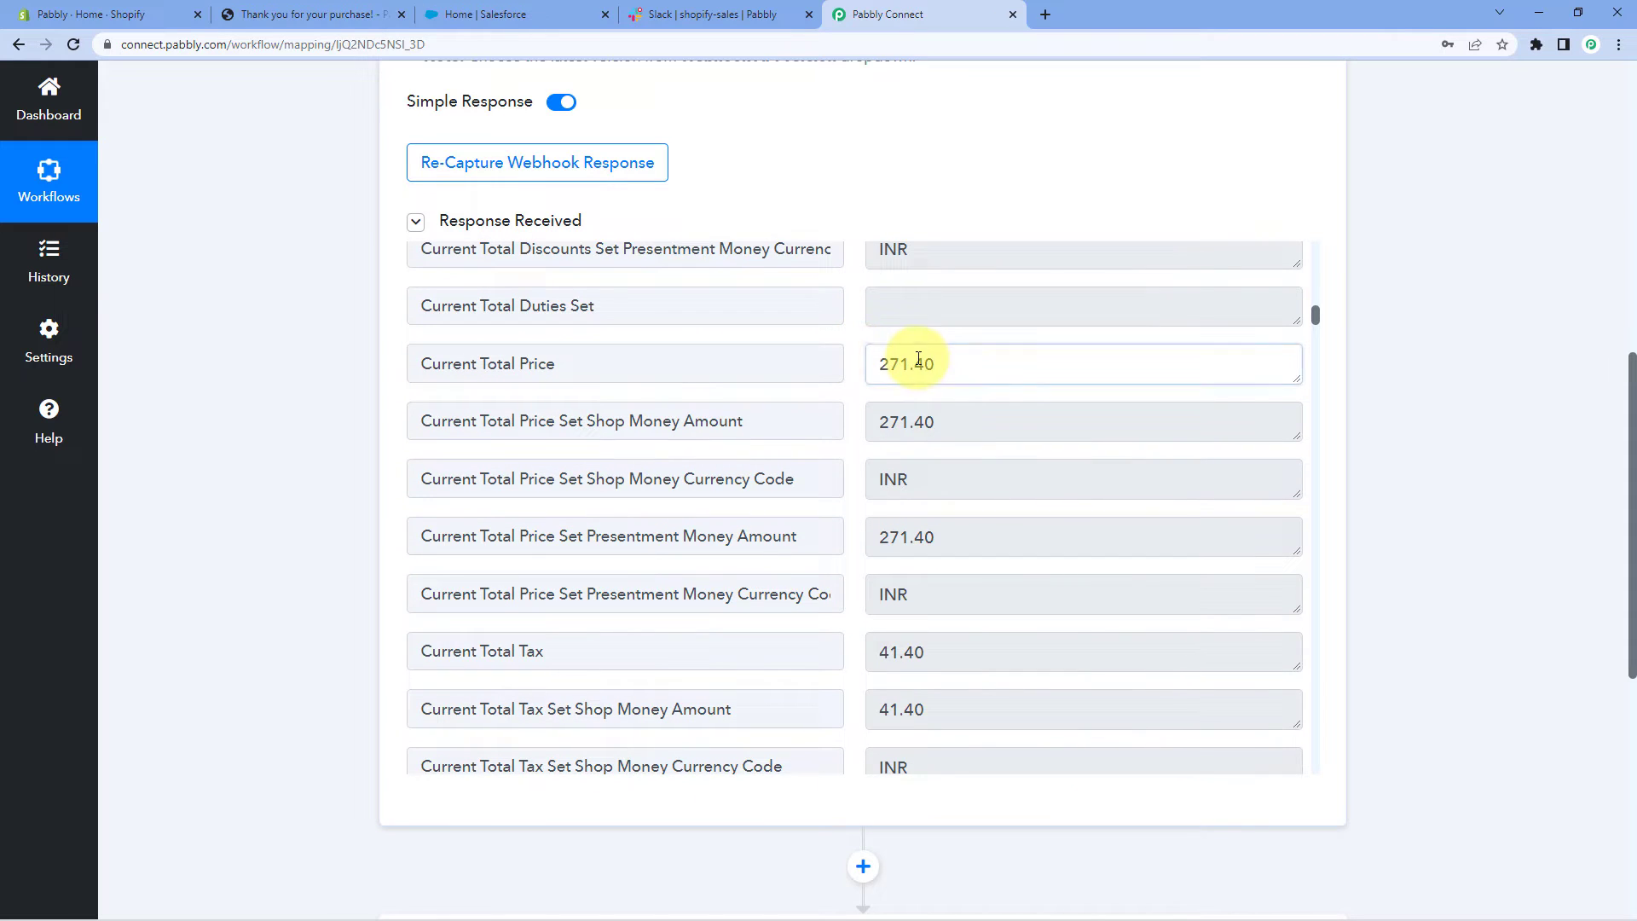
{"action": "left_click_drag", "start_coordinate": [974, 366], "coordinate": [859, 365]}
{"action": "left_click", "coordinate": [858, 365]}
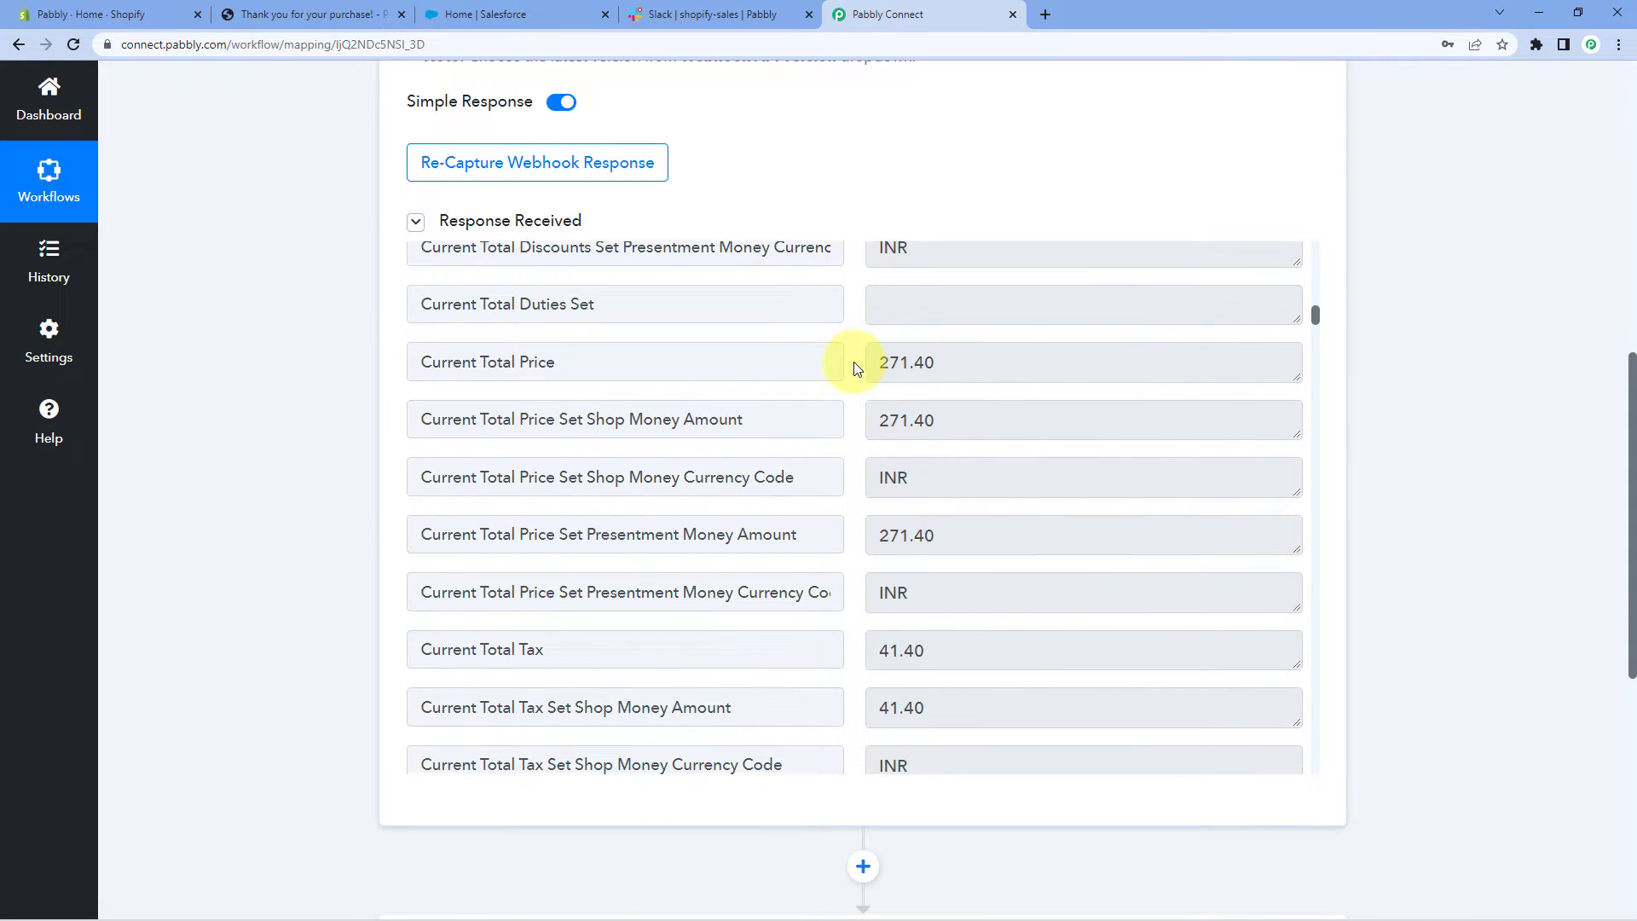
Review the captured billing first name, address, phone and company Pabbly, then reach the Action step
{"action": "scroll", "coordinate": [857, 366], "scroll_direction": "down", "scroll_amount": 3}
{"action": "scroll", "coordinate": [857, 368], "scroll_direction": "down", "scroll_amount": 9}
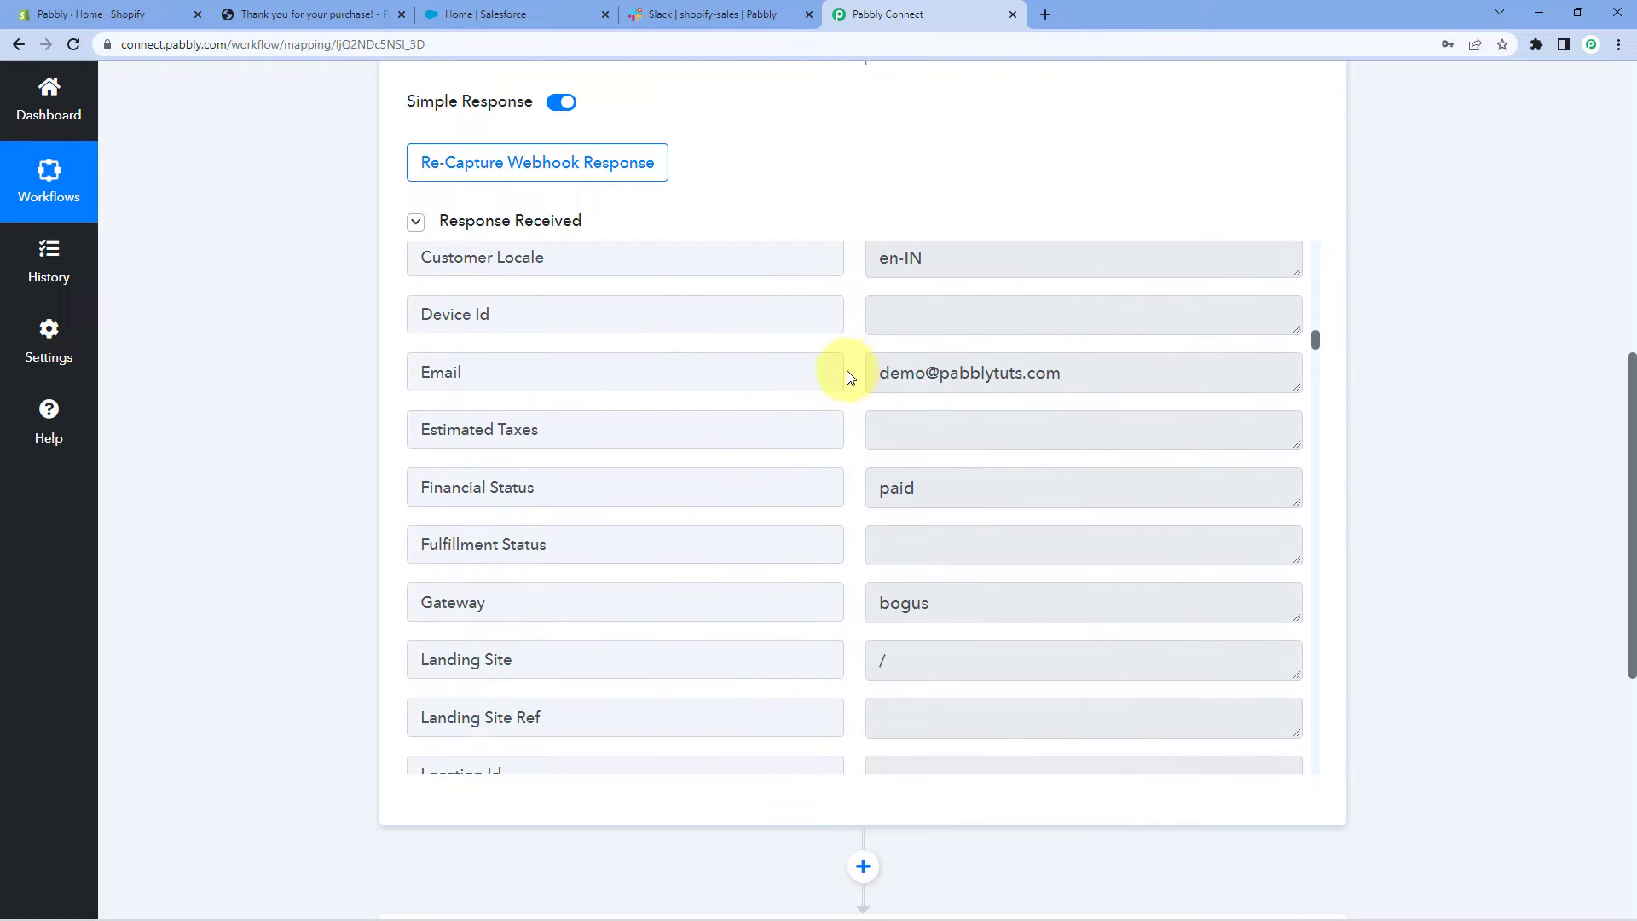
{"action": "scroll", "coordinate": [822, 385], "scroll_direction": "down", "scroll_amount": 10}
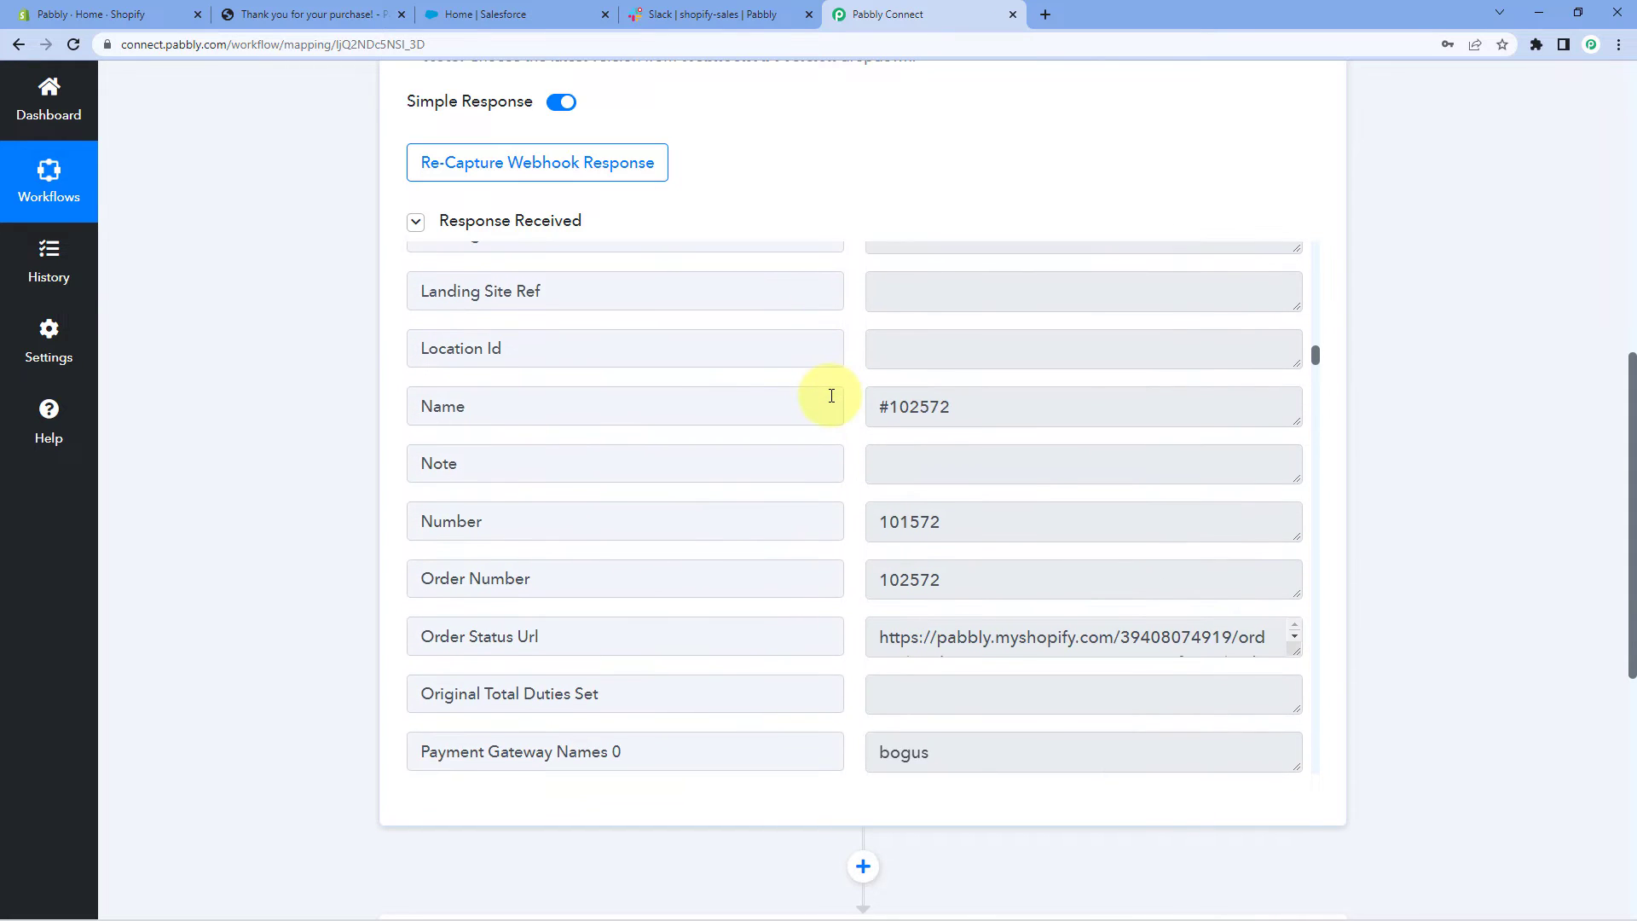
{"action": "scroll", "coordinate": [831, 396], "scroll_direction": "down", "scroll_amount": 10}
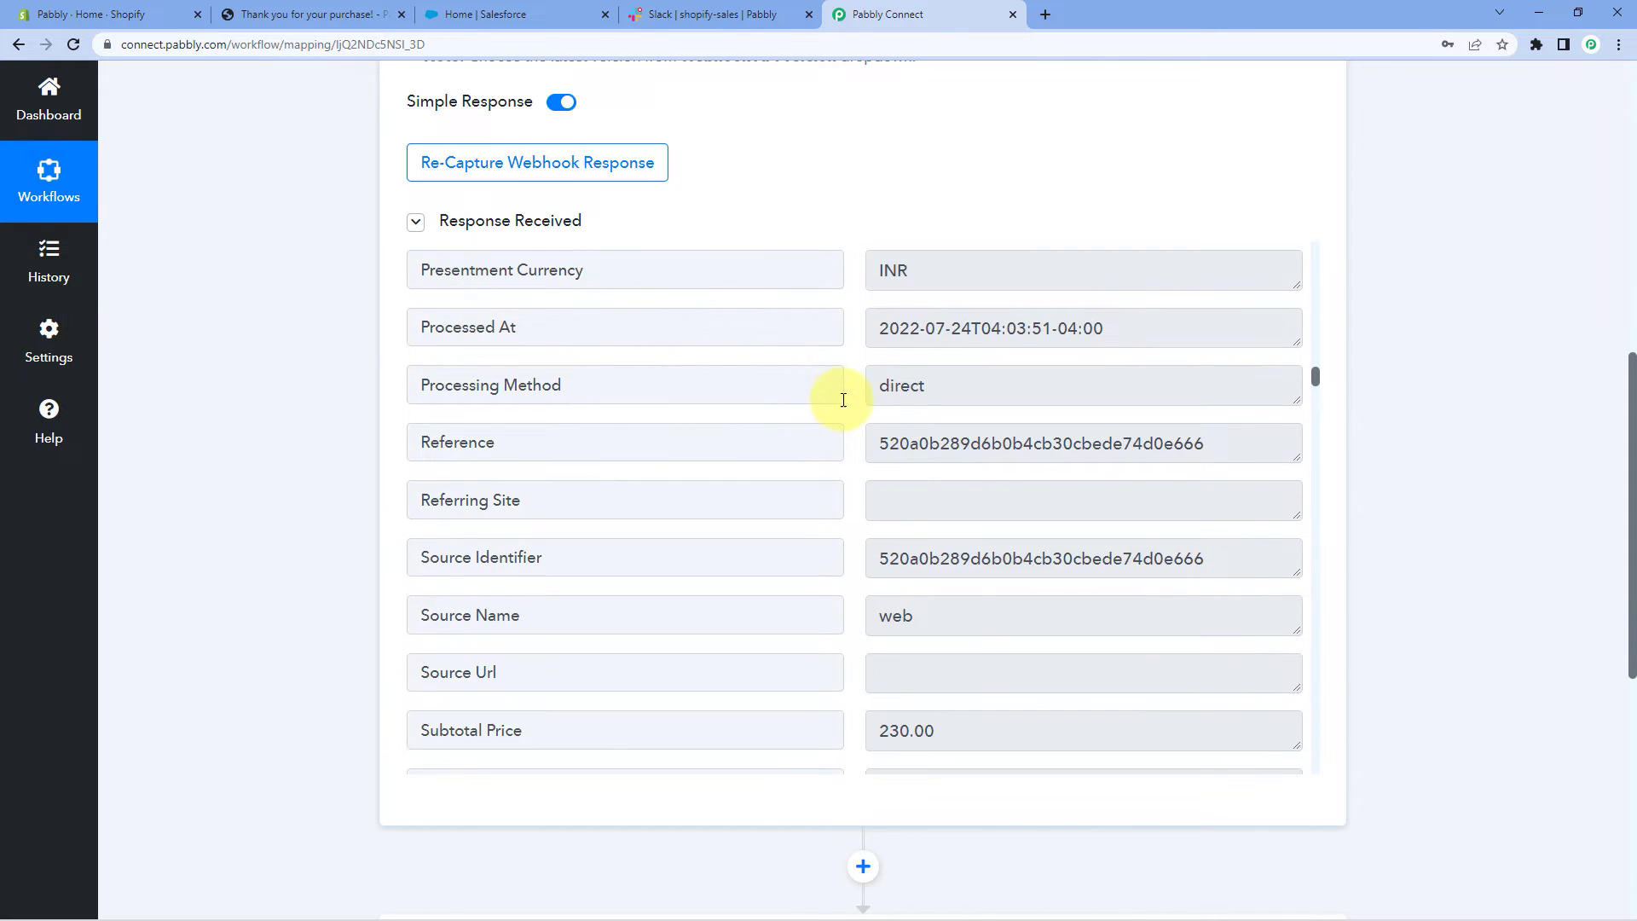
{"action": "scroll", "coordinate": [844, 400], "scroll_direction": "down", "scroll_amount": 13}
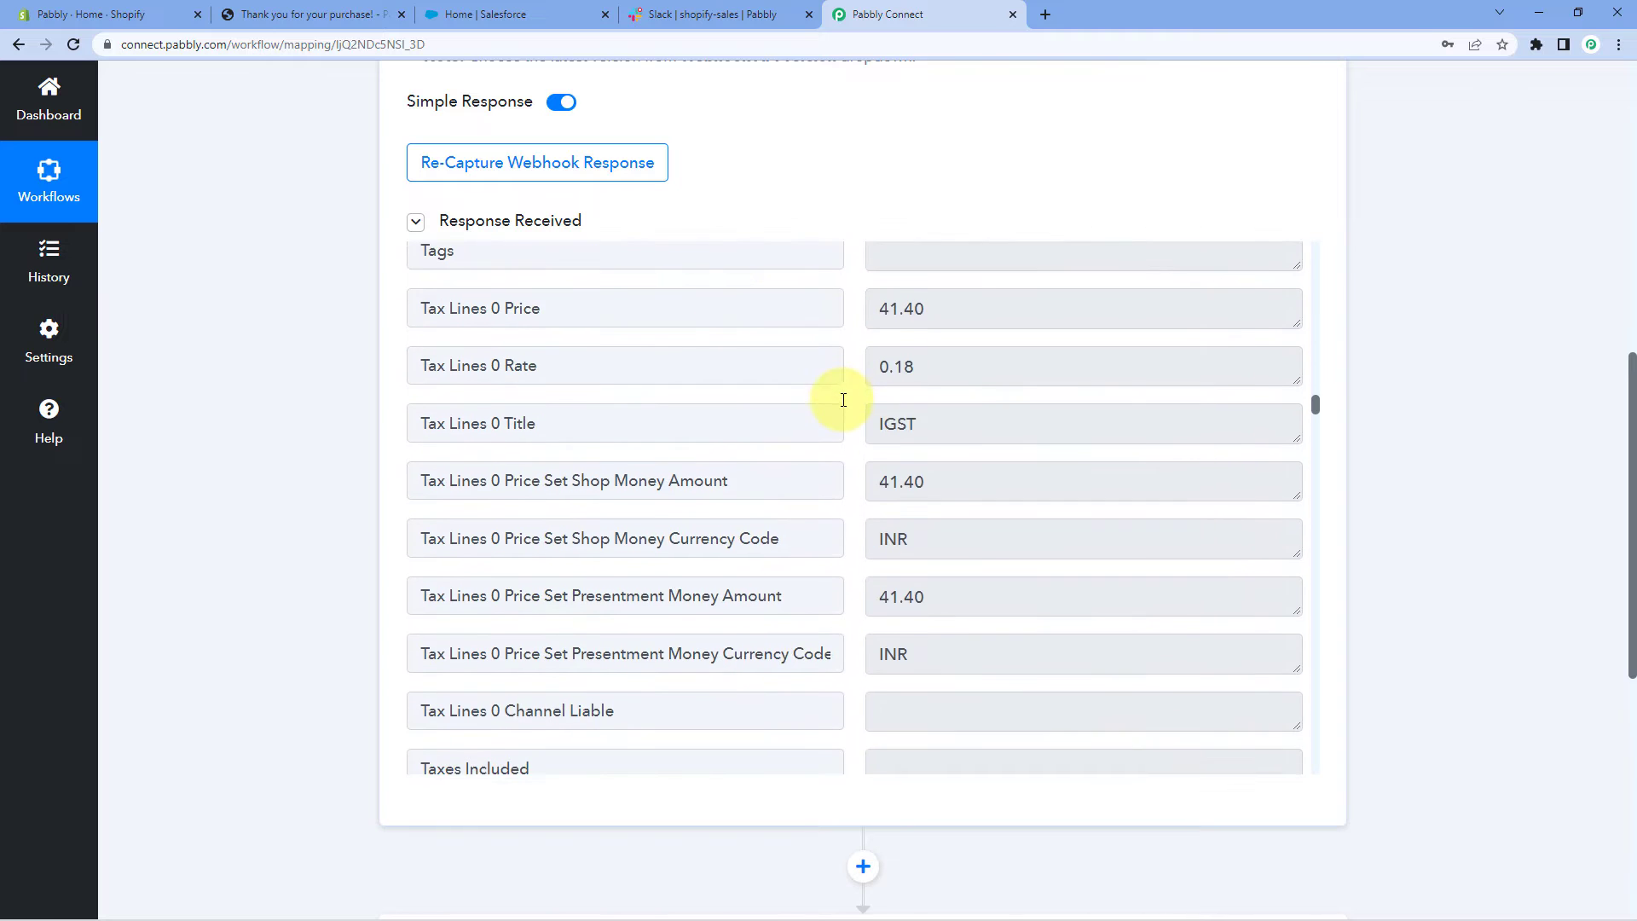
{"action": "scroll", "coordinate": [843, 399], "scroll_direction": "down", "scroll_amount": 20}
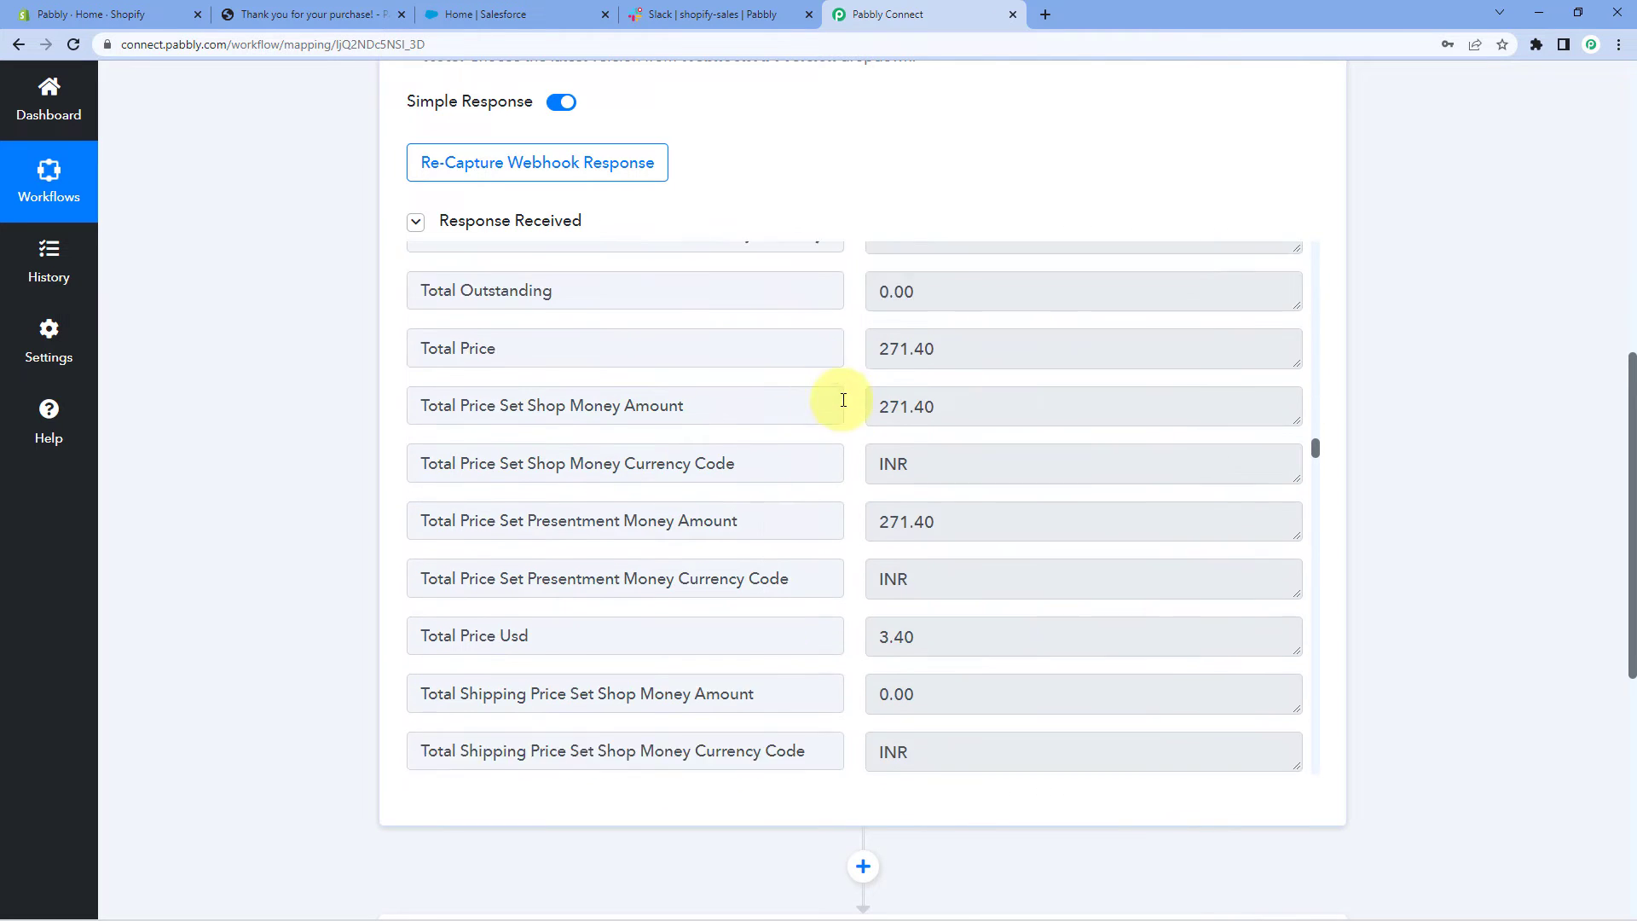
{"action": "scroll", "coordinate": [844, 400], "scroll_direction": "down", "scroll_amount": 15}
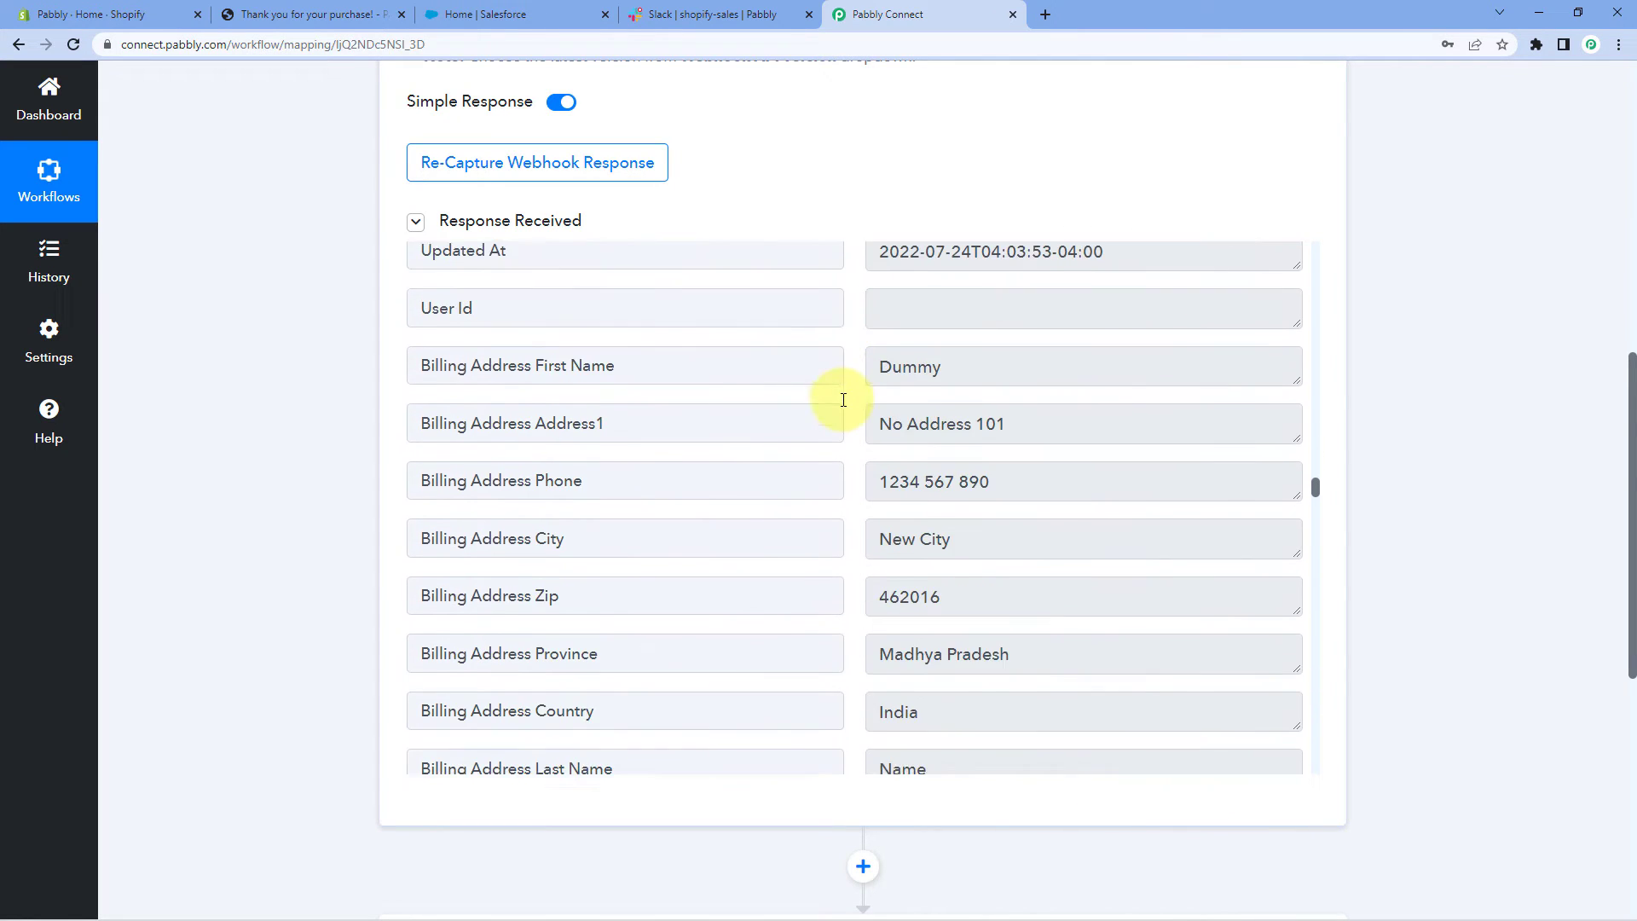
{"action": "left_click_drag", "start_coordinate": [978, 280], "coordinate": [863, 307]}
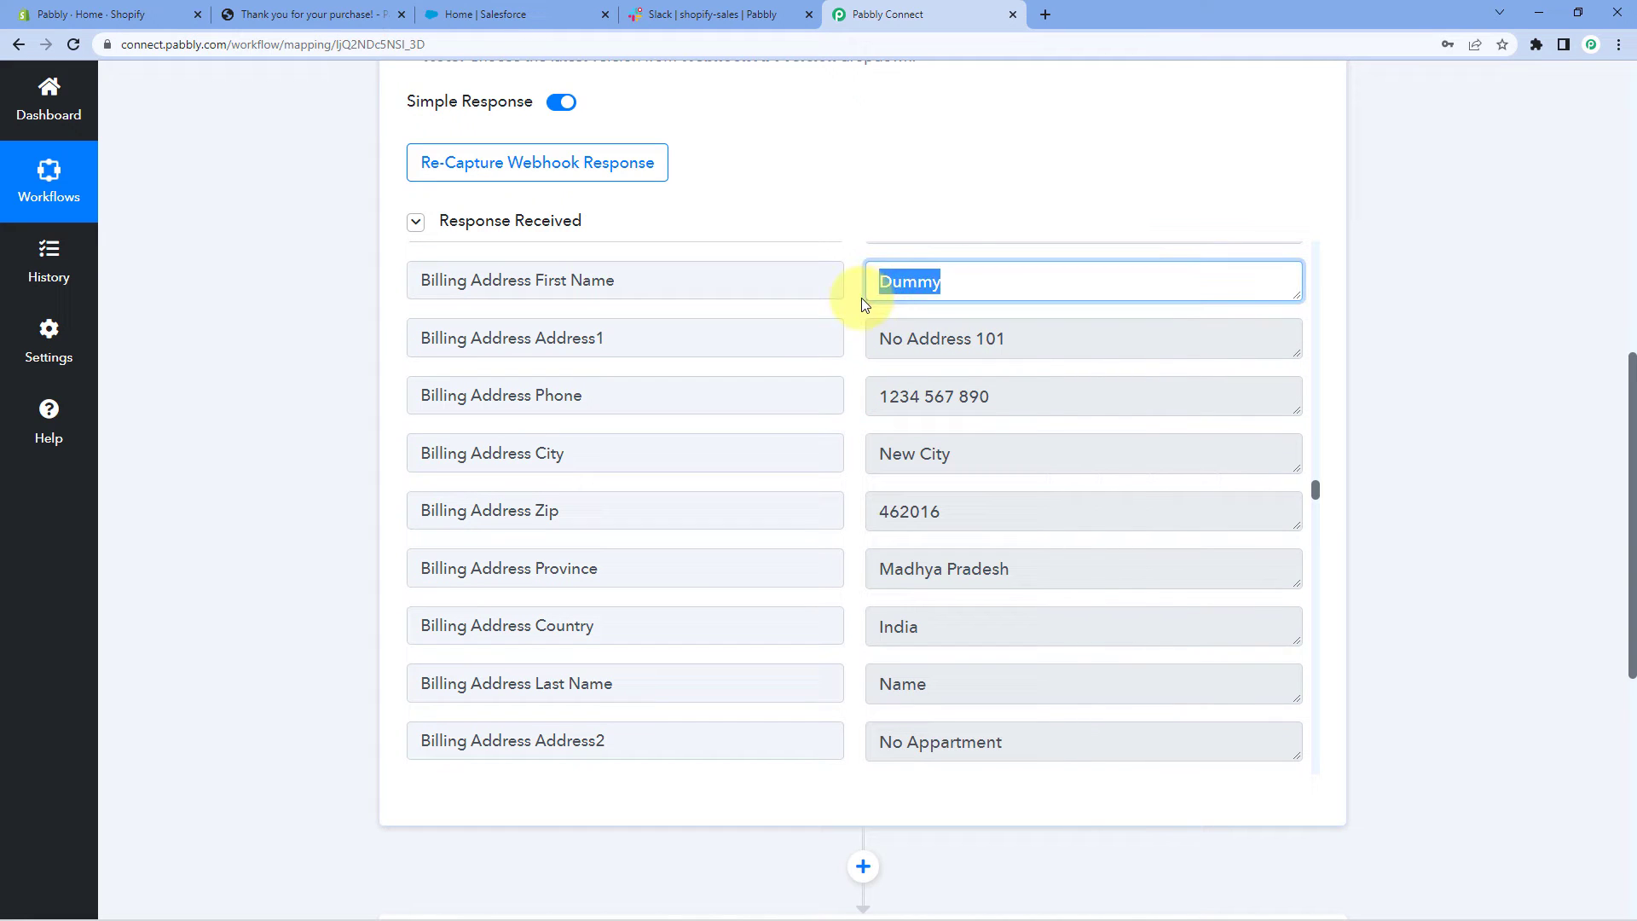
{"action": "left_click", "coordinate": [853, 307]}
{"action": "left_click_drag", "start_coordinate": [1013, 344], "coordinate": [836, 355]}
{"action": "left_click_drag", "start_coordinate": [1002, 397], "coordinate": [862, 404]}
{"action": "left_click_drag", "start_coordinate": [979, 457], "coordinate": [844, 460]}
{"action": "scroll", "coordinate": [950, 451], "scroll_direction": "down", "scroll_amount": 1}
{"action": "left_click_drag", "start_coordinate": [950, 446], "coordinate": [994, 479]}
{"action": "scroll", "coordinate": [880, 433], "scroll_direction": "down", "scroll_amount": 1}
{"action": "left_click_drag", "start_coordinate": [892, 515], "coordinate": [838, 570]}
{"action": "left_click_drag", "start_coordinate": [979, 622], "coordinate": [870, 534]}
{"action": "left_click", "coordinate": [857, 510]}
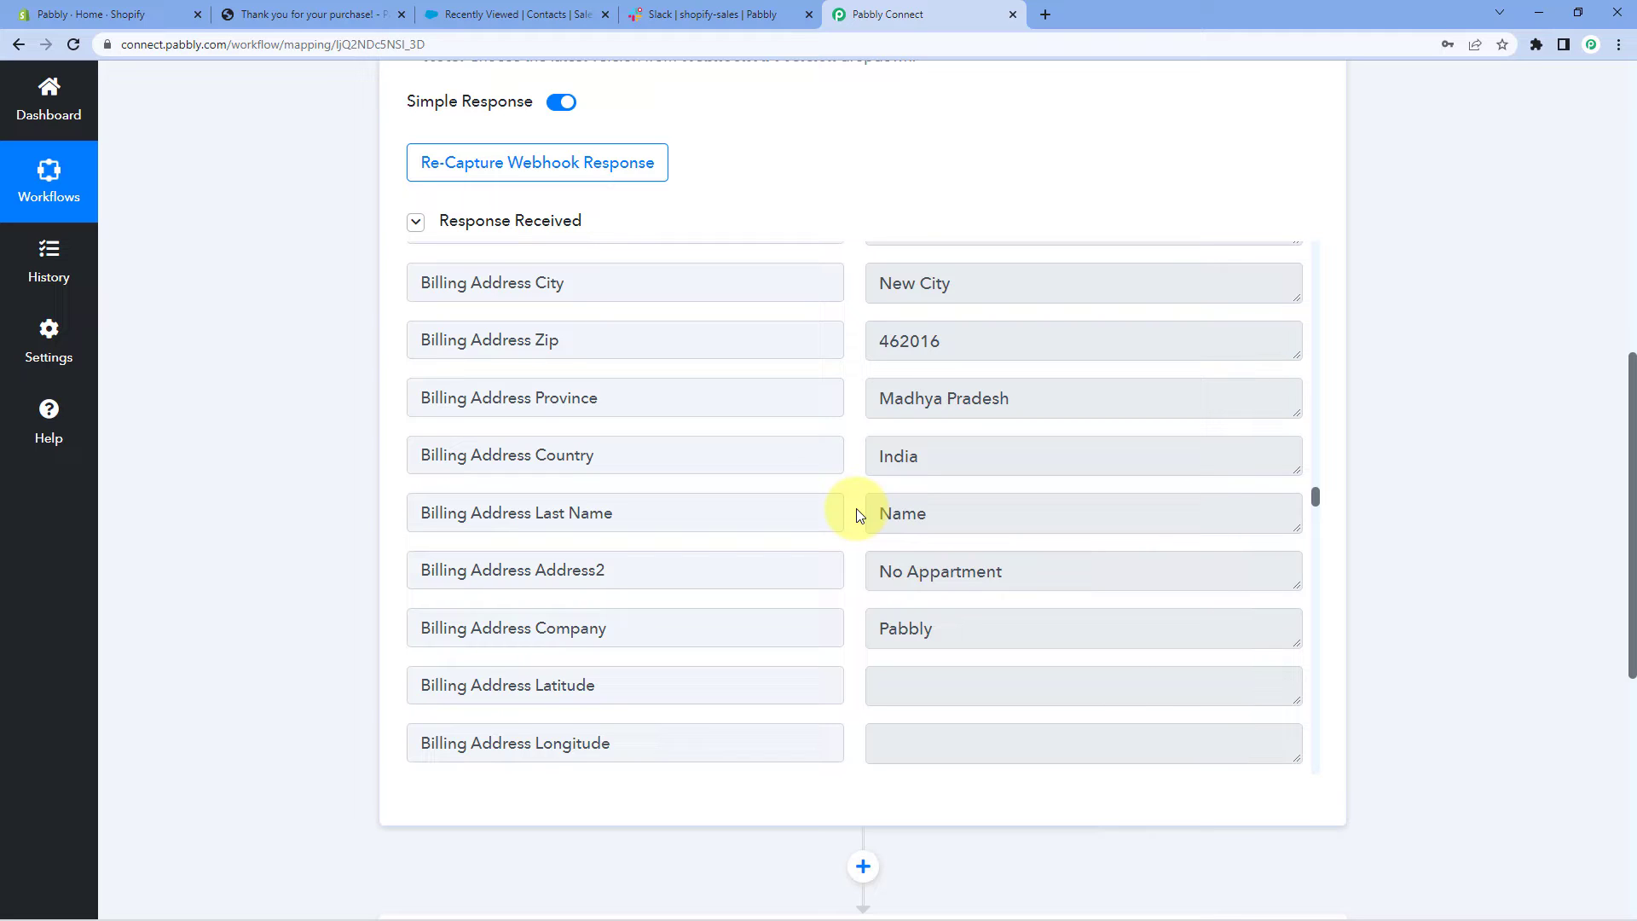
{"action": "scroll", "coordinate": [859, 514], "scroll_direction": "up", "scroll_amount": 3}
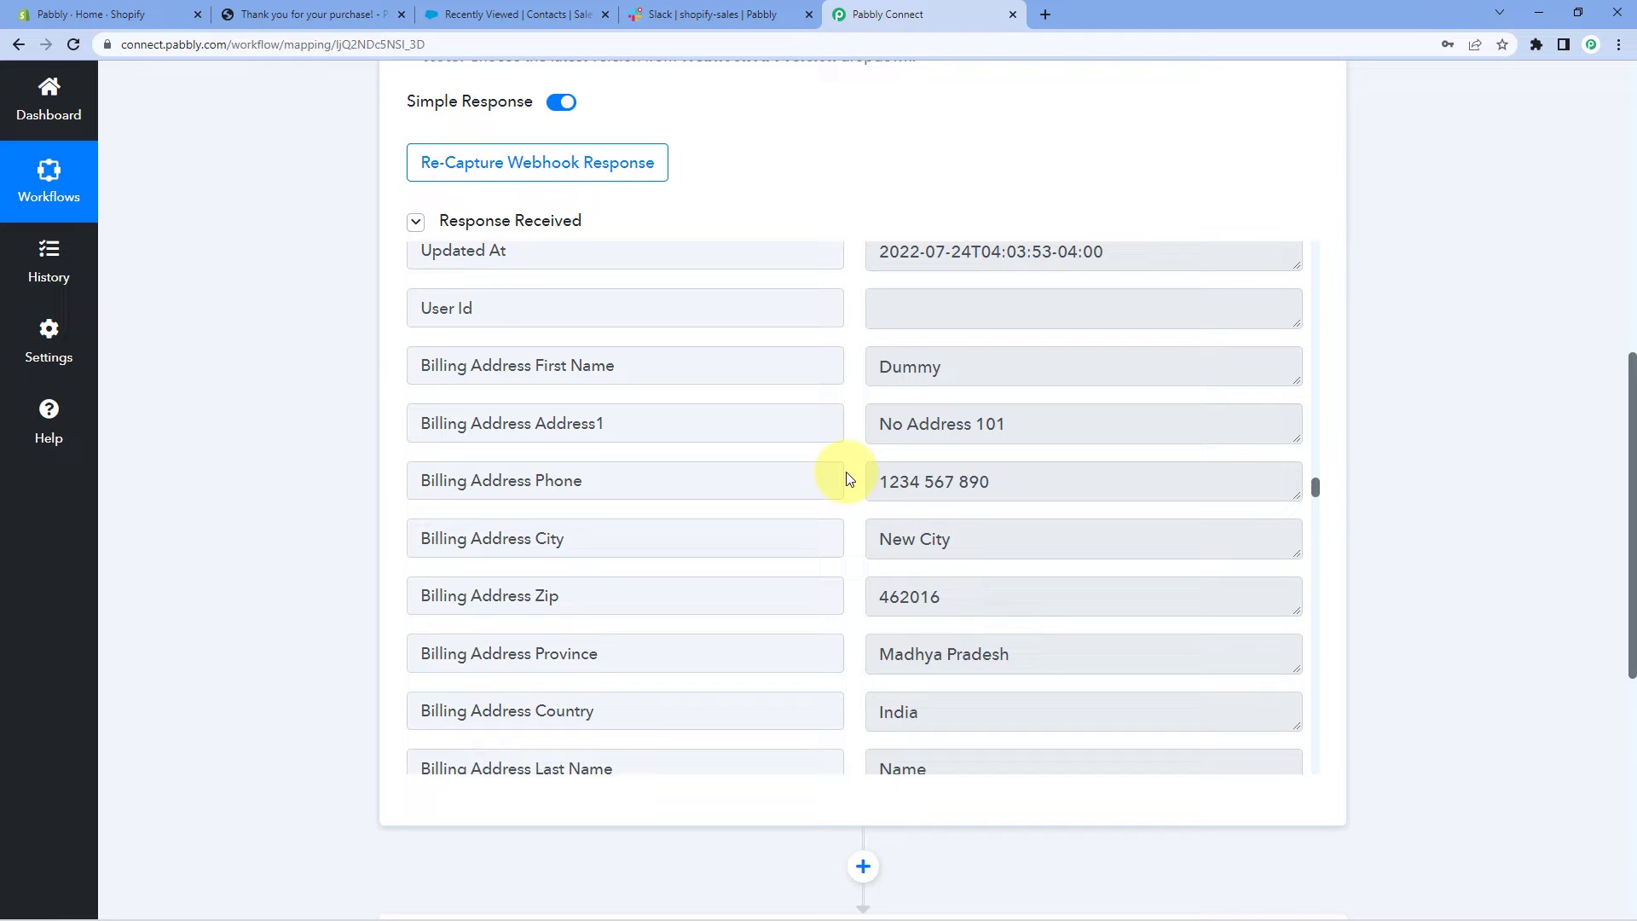
{"action": "scroll", "coordinate": [1486, 448], "scroll_direction": "down", "scroll_amount": 7}
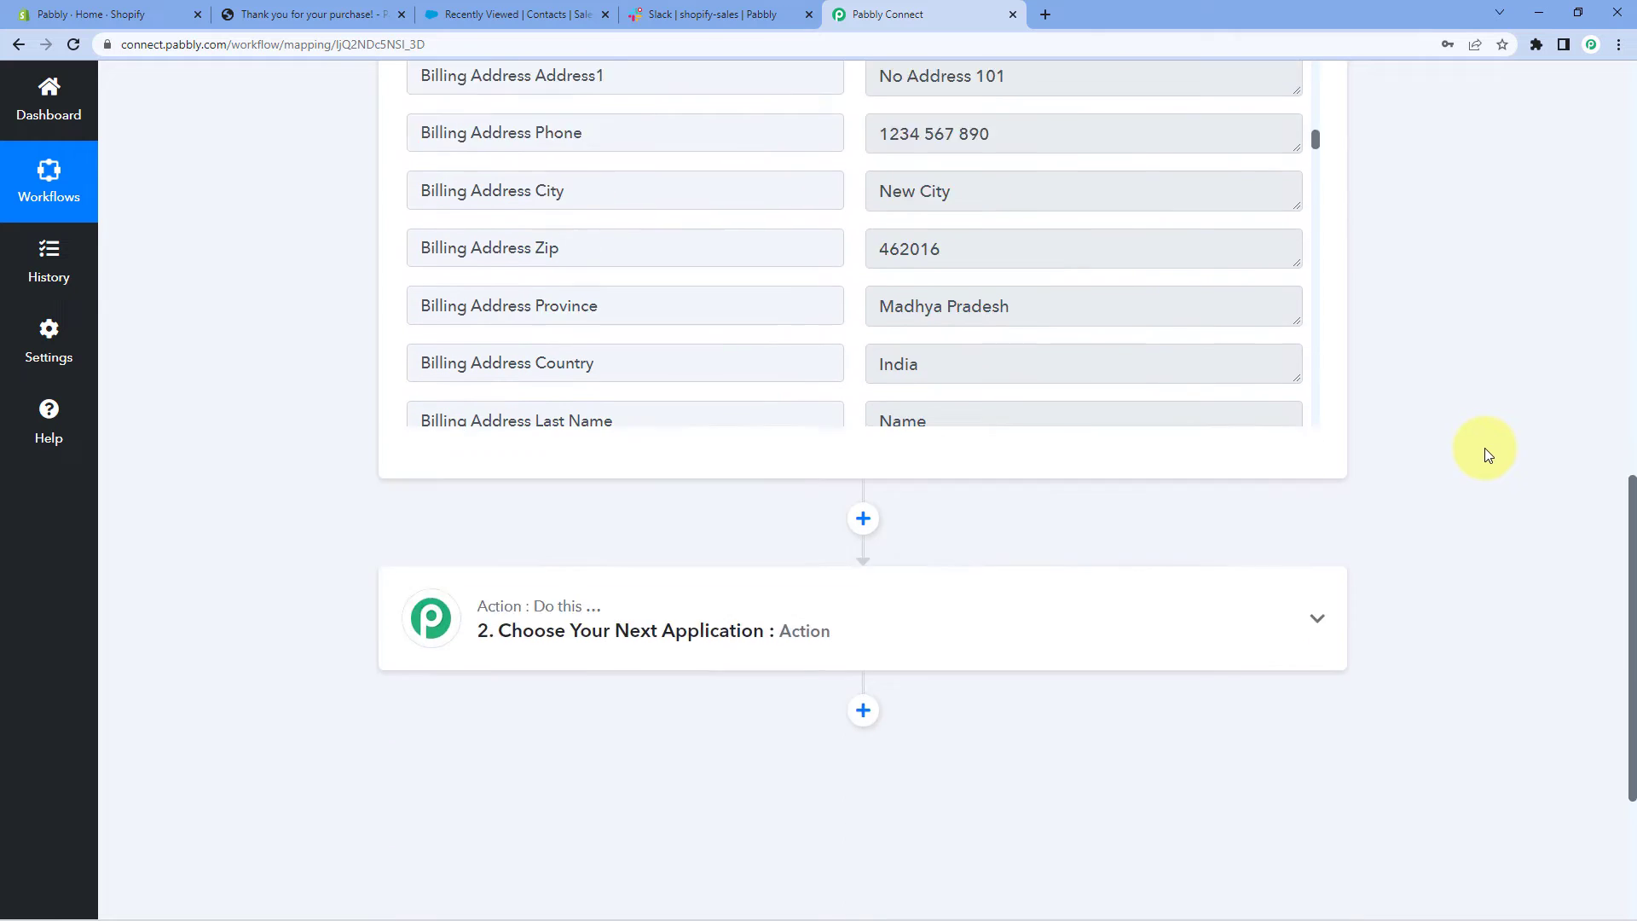
Choose Salesforce as the app for the workflow's second step
{"action": "left_click", "coordinate": [600, 343]}
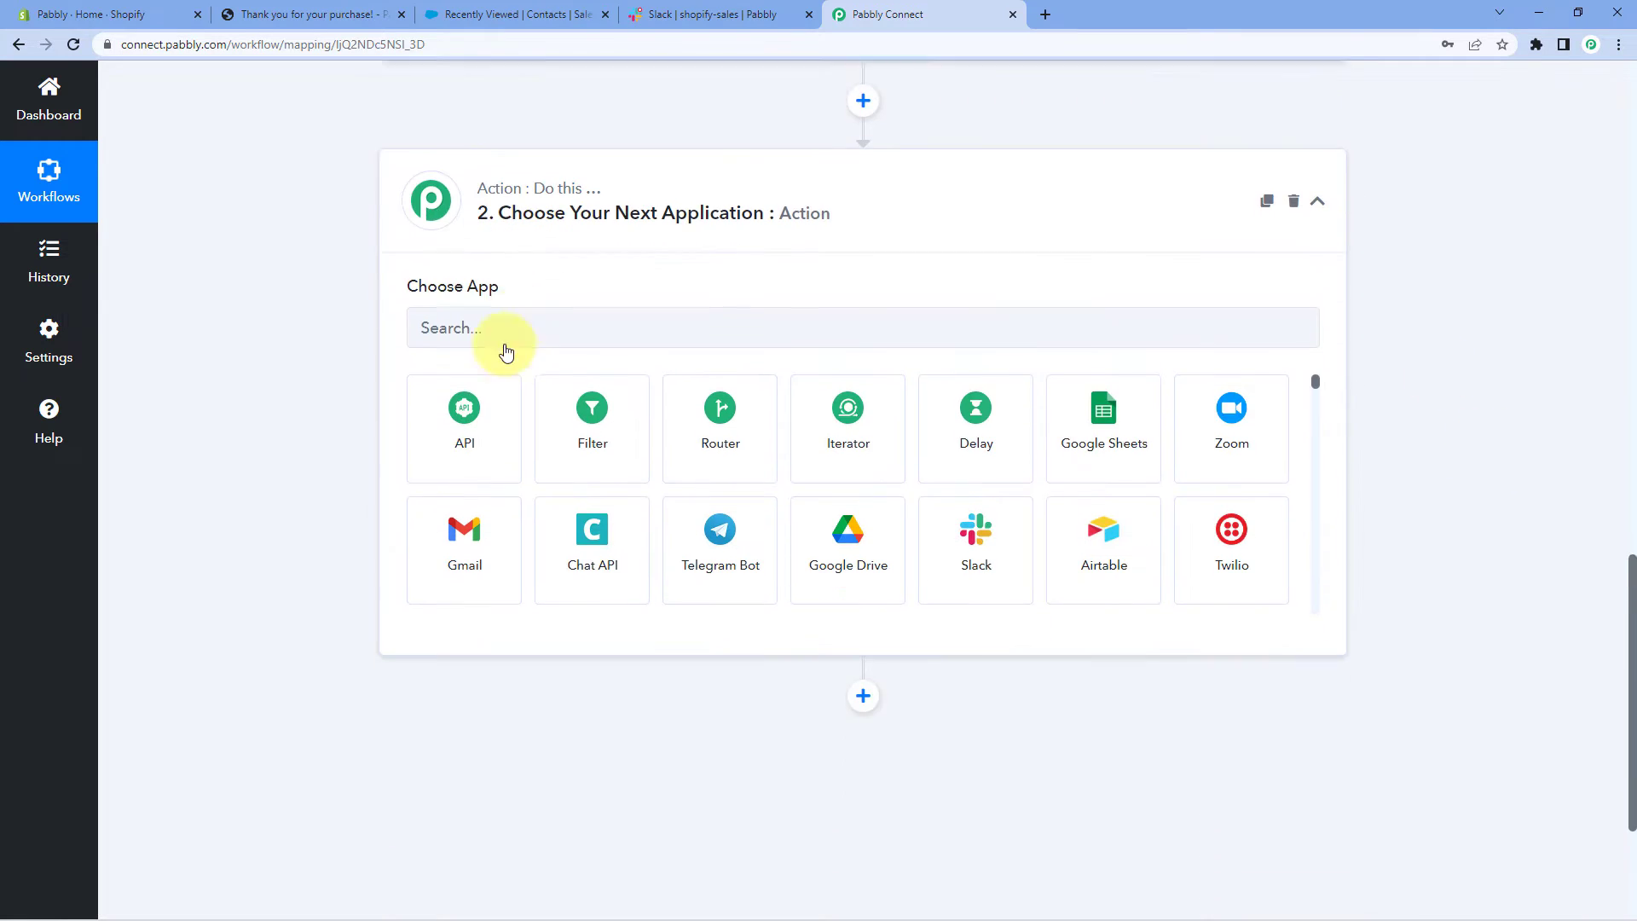
{"action": "left_click", "coordinate": [469, 294]}
{"action": "type", "text": "Salesfo"}
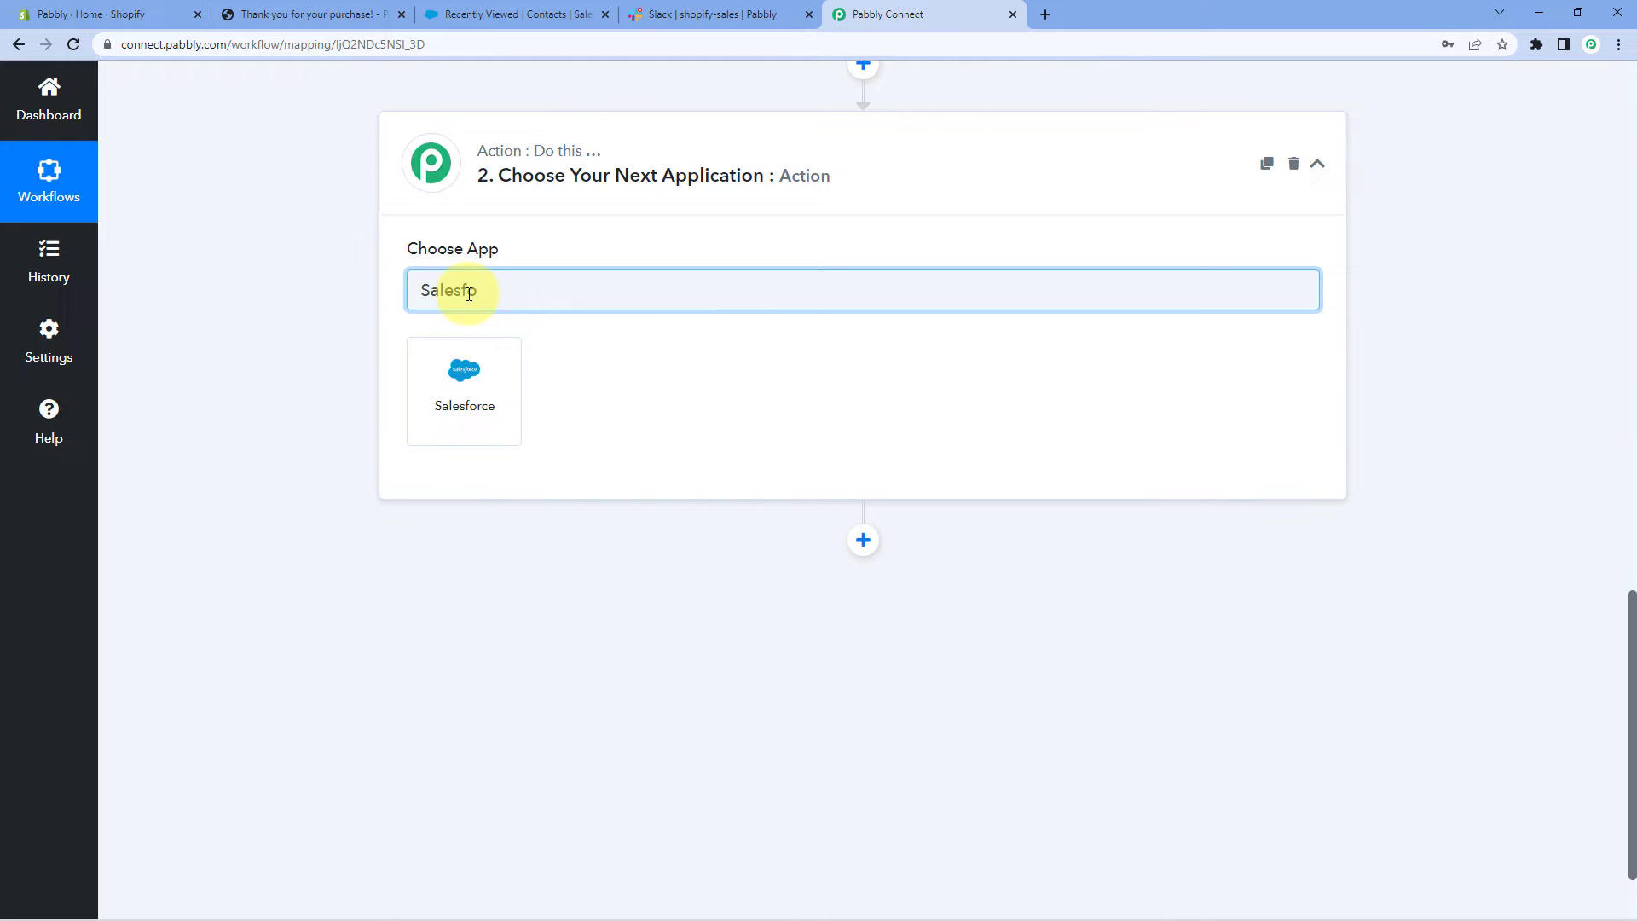
{"action": "left_click", "coordinate": [475, 403]}
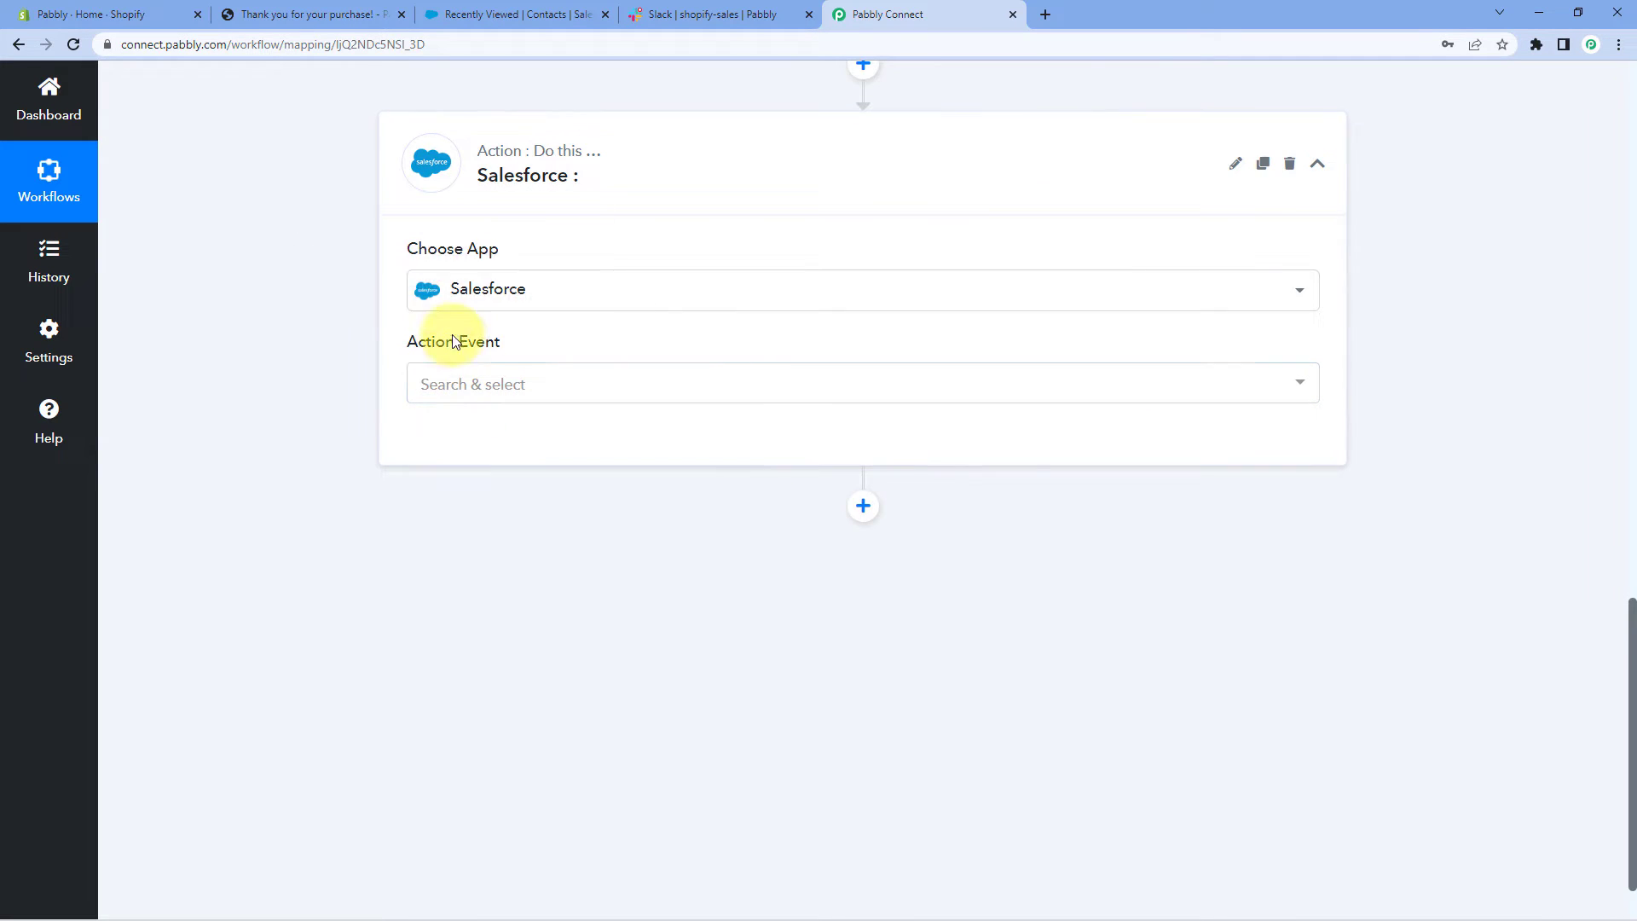
Set the Salesforce action event to Create Contact and bring up the account connection options
{"action": "left_click", "coordinate": [522, 384]}
{"action": "scroll", "coordinate": [319, 414], "scroll_direction": "down", "scroll_amount": 1}
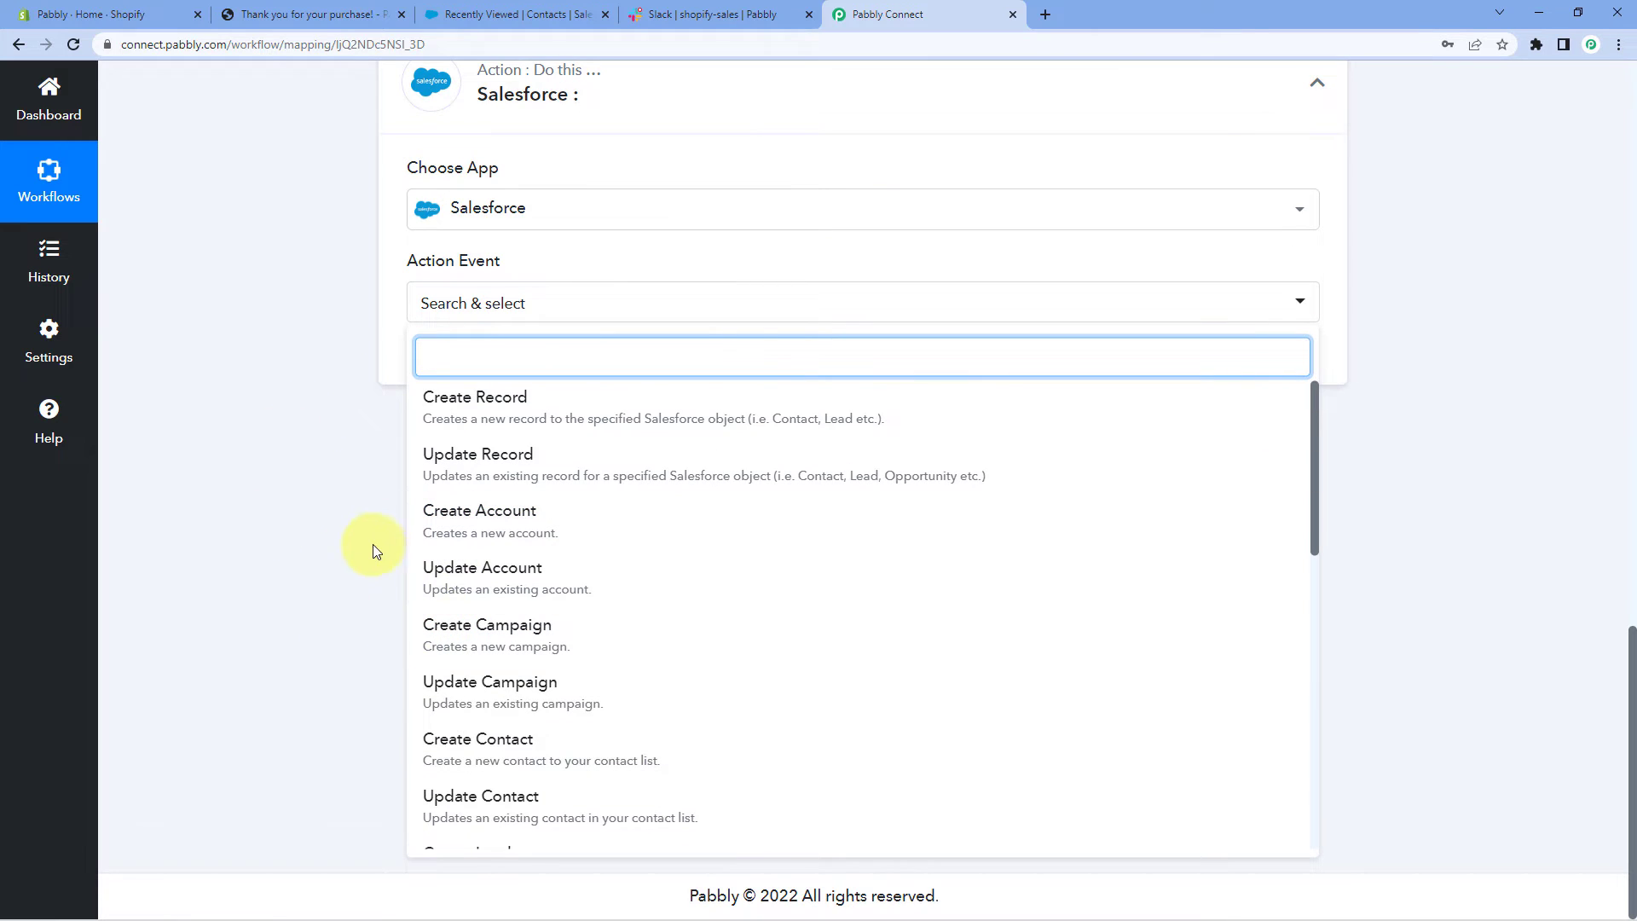
{"action": "scroll", "coordinate": [424, 583], "scroll_direction": "down", "scroll_amount": 2}
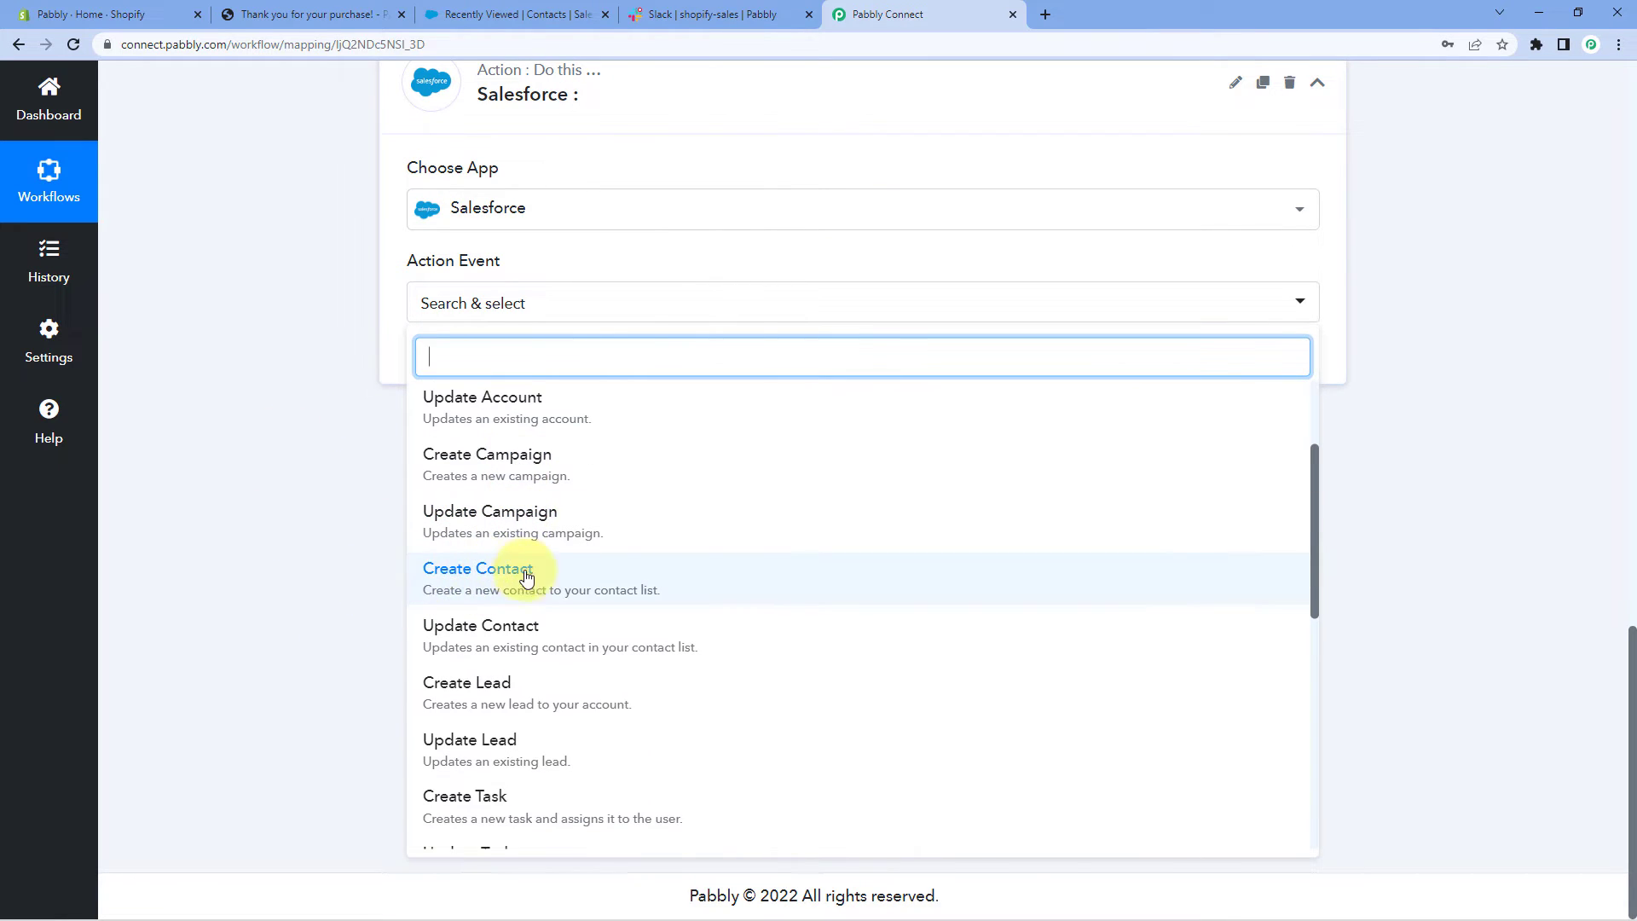
{"action": "left_click", "coordinate": [566, 584]}
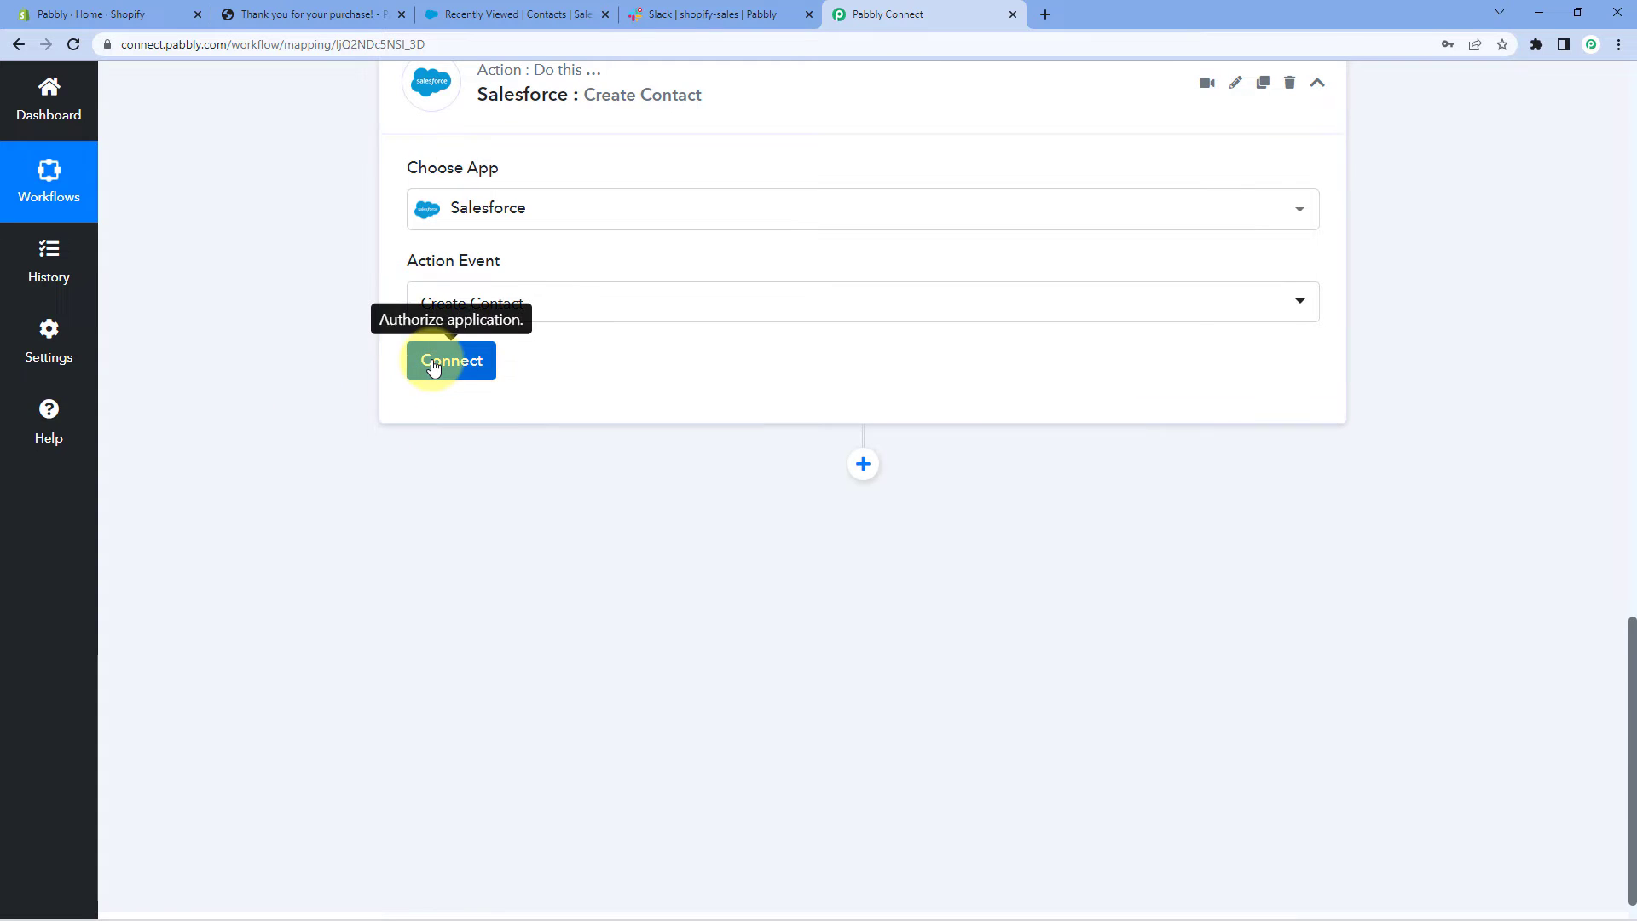
{"action": "left_click", "coordinate": [434, 364]}
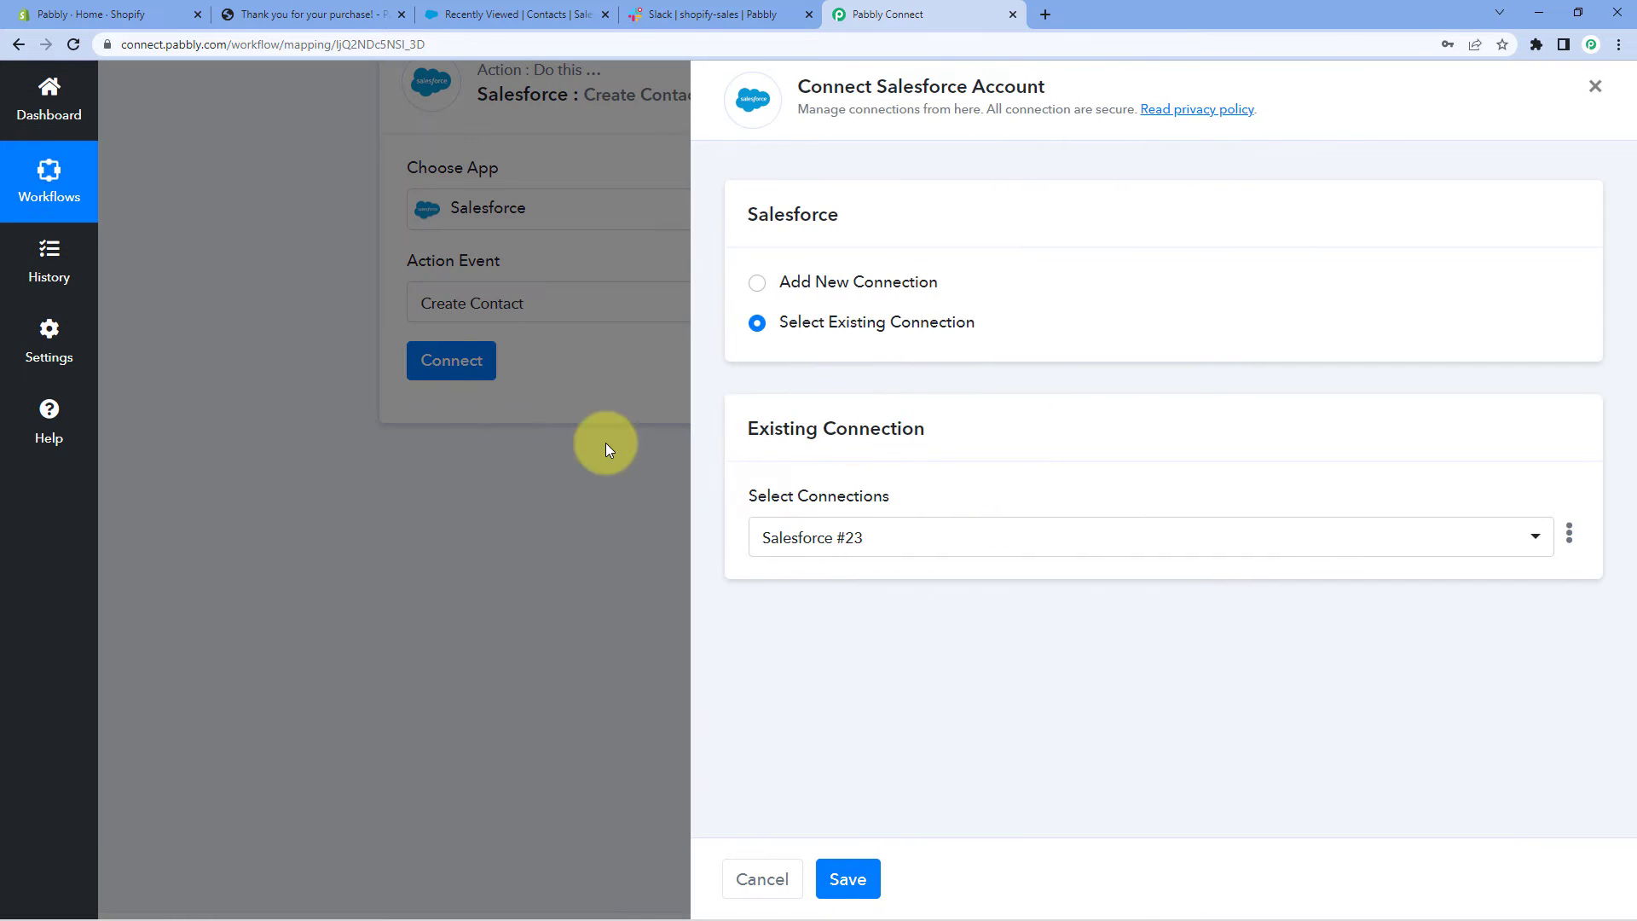
Authorize a new Salesforce connection, Salesforce #24, by allowing Pabbly Connect access
{"action": "left_click", "coordinate": [756, 282]}
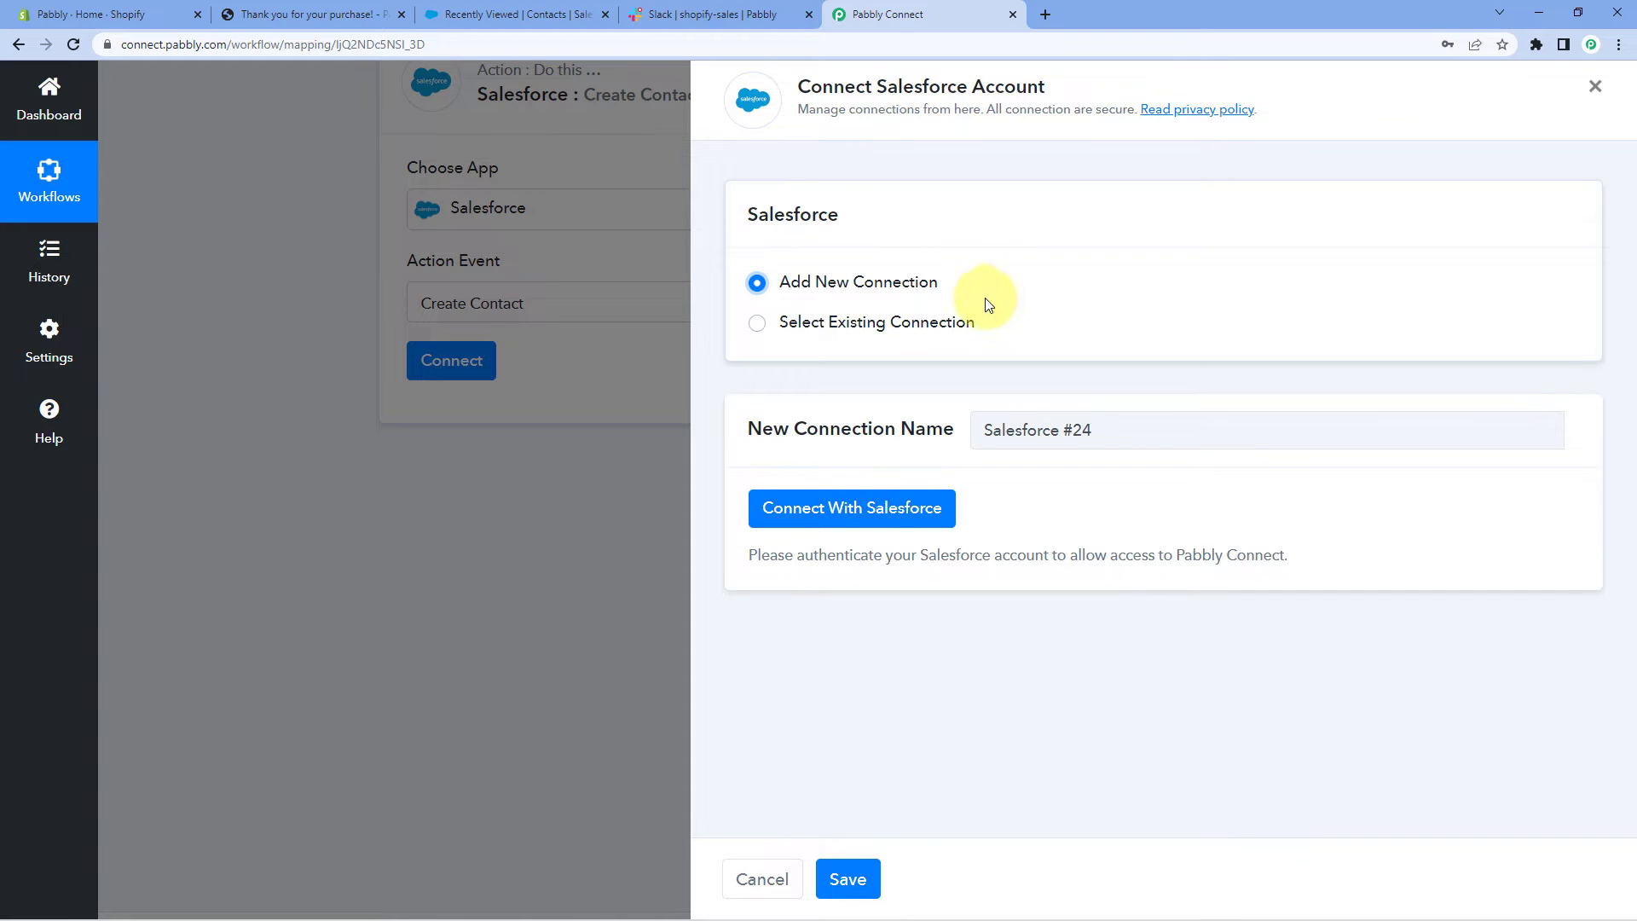
{"action": "left_click", "coordinate": [866, 526]}
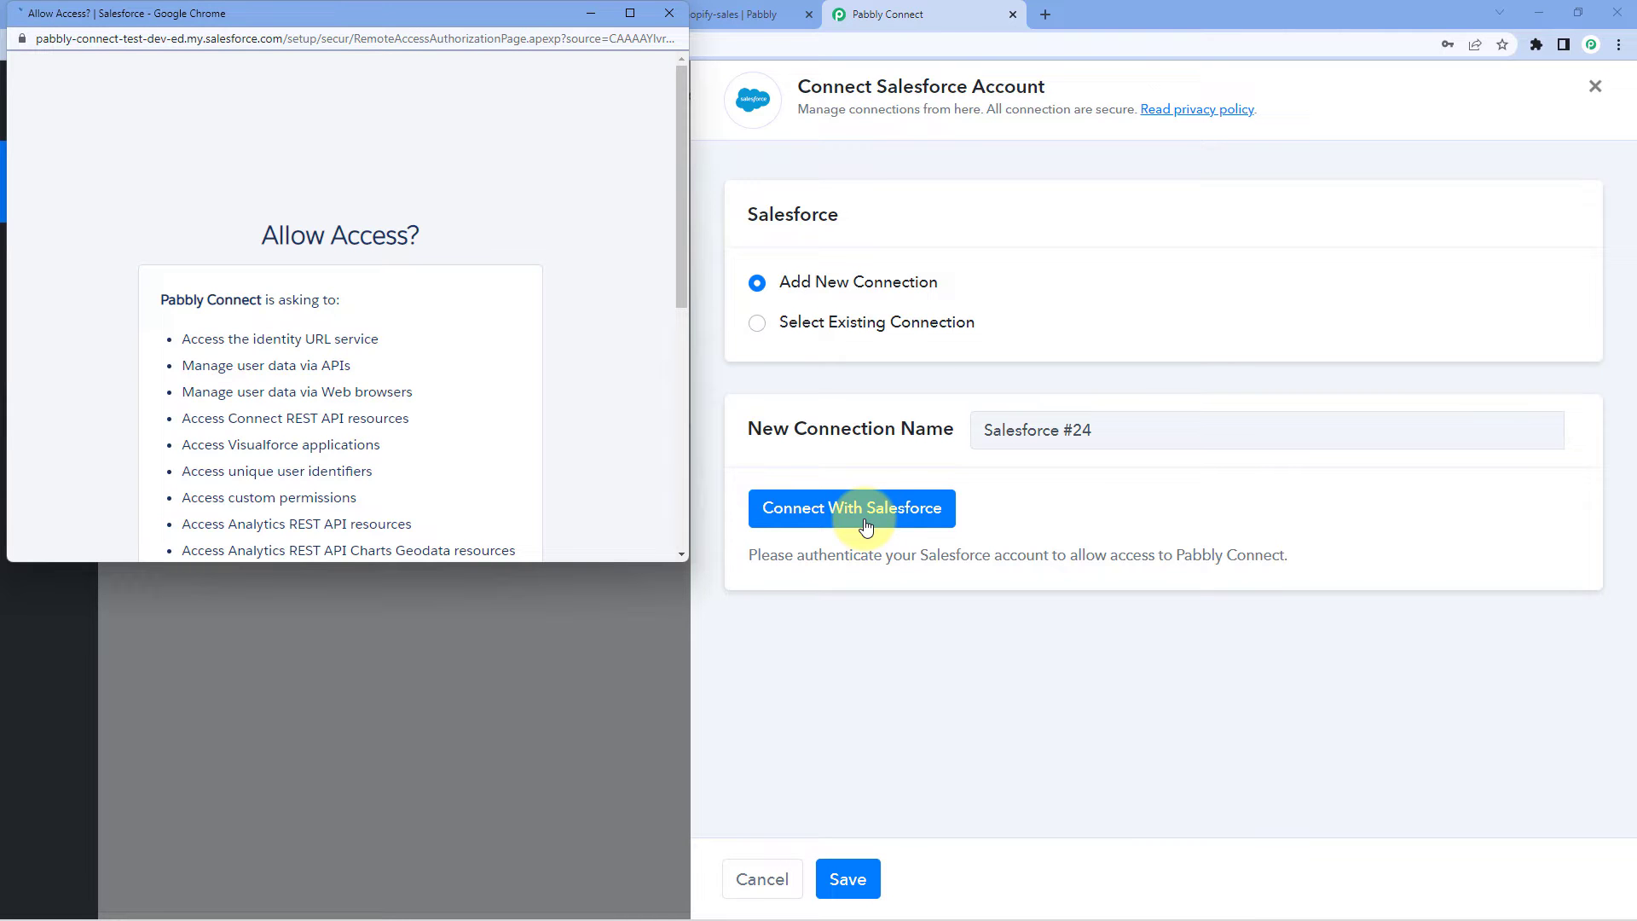
{"action": "left_click_drag", "start_coordinate": [545, 16], "coordinate": [533, 72]}
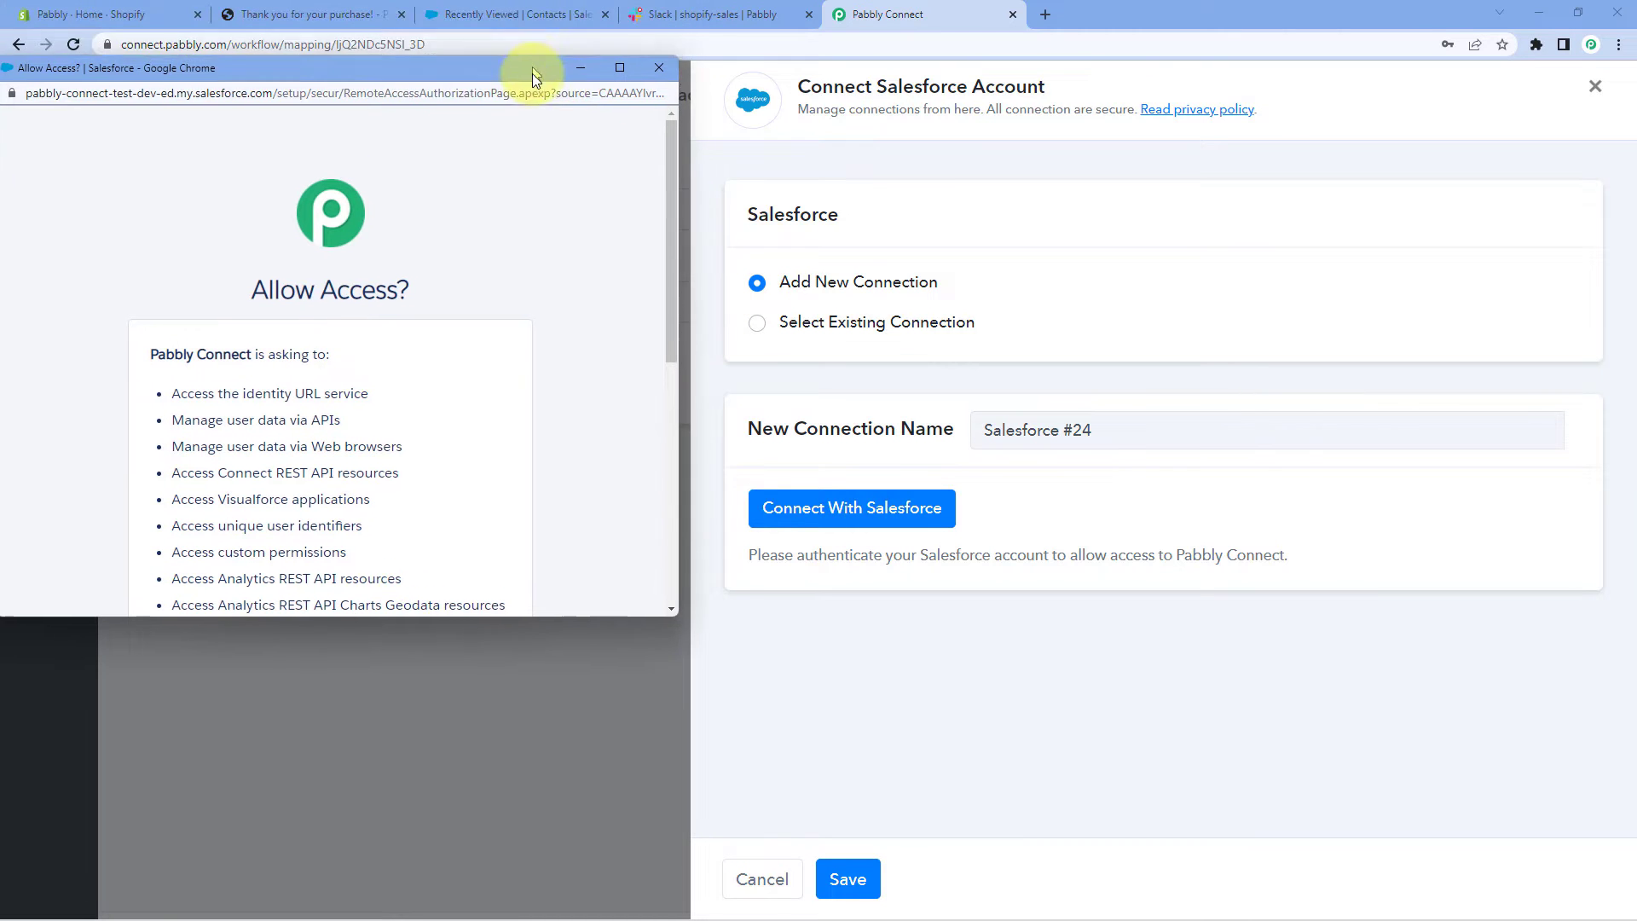
{"action": "left_click", "coordinate": [478, 14]}
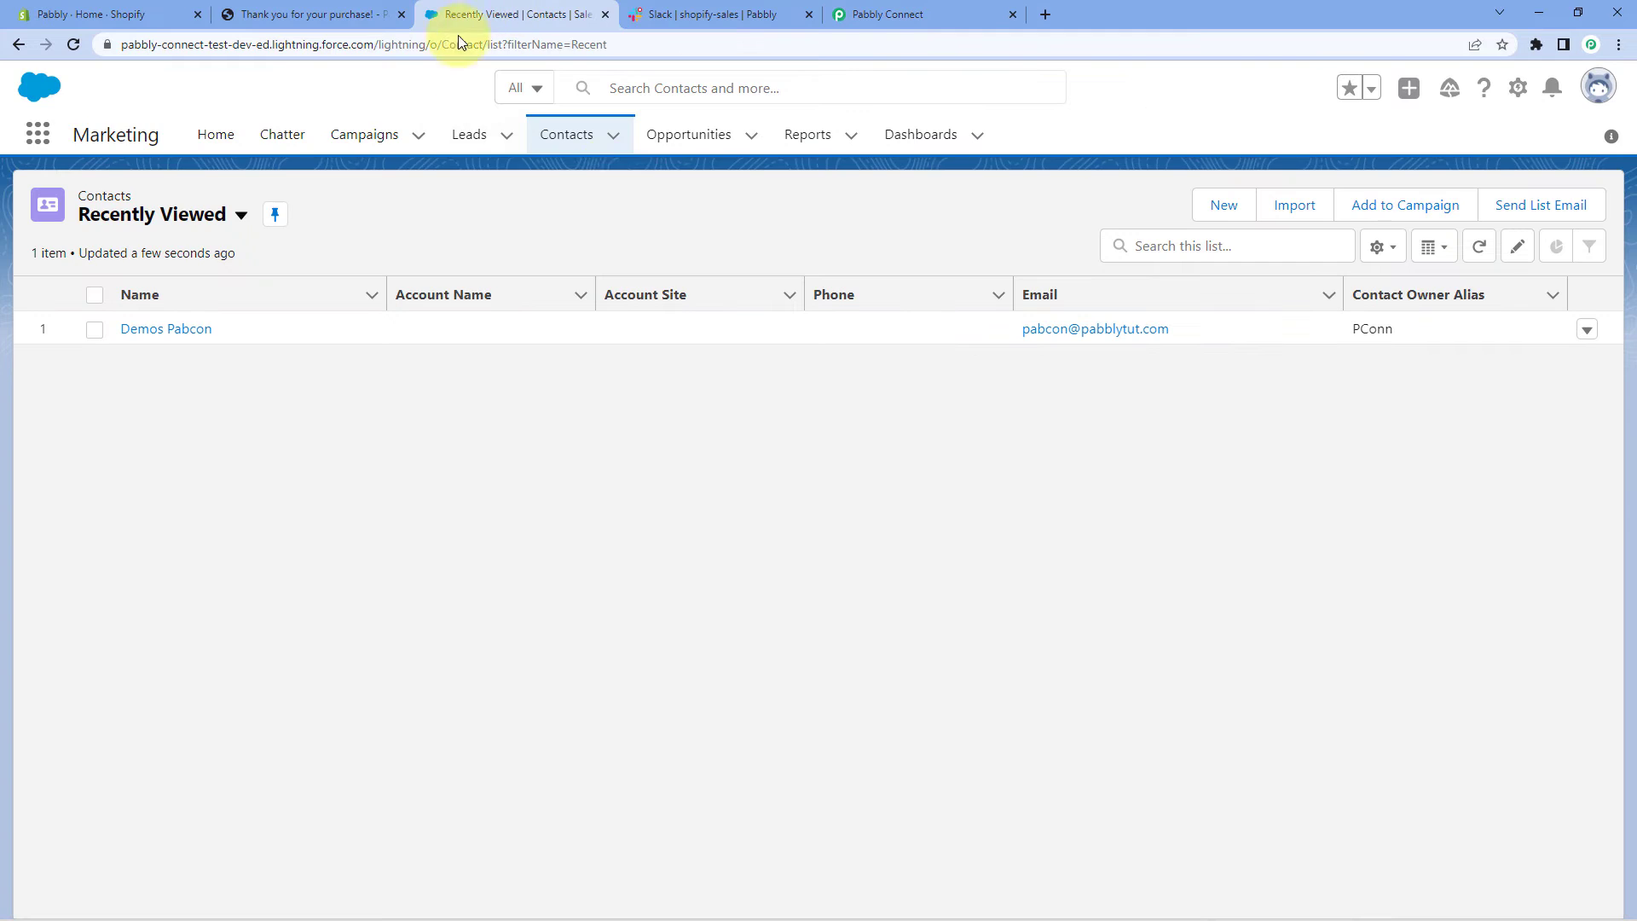
{"action": "left_click", "coordinate": [930, 18]}
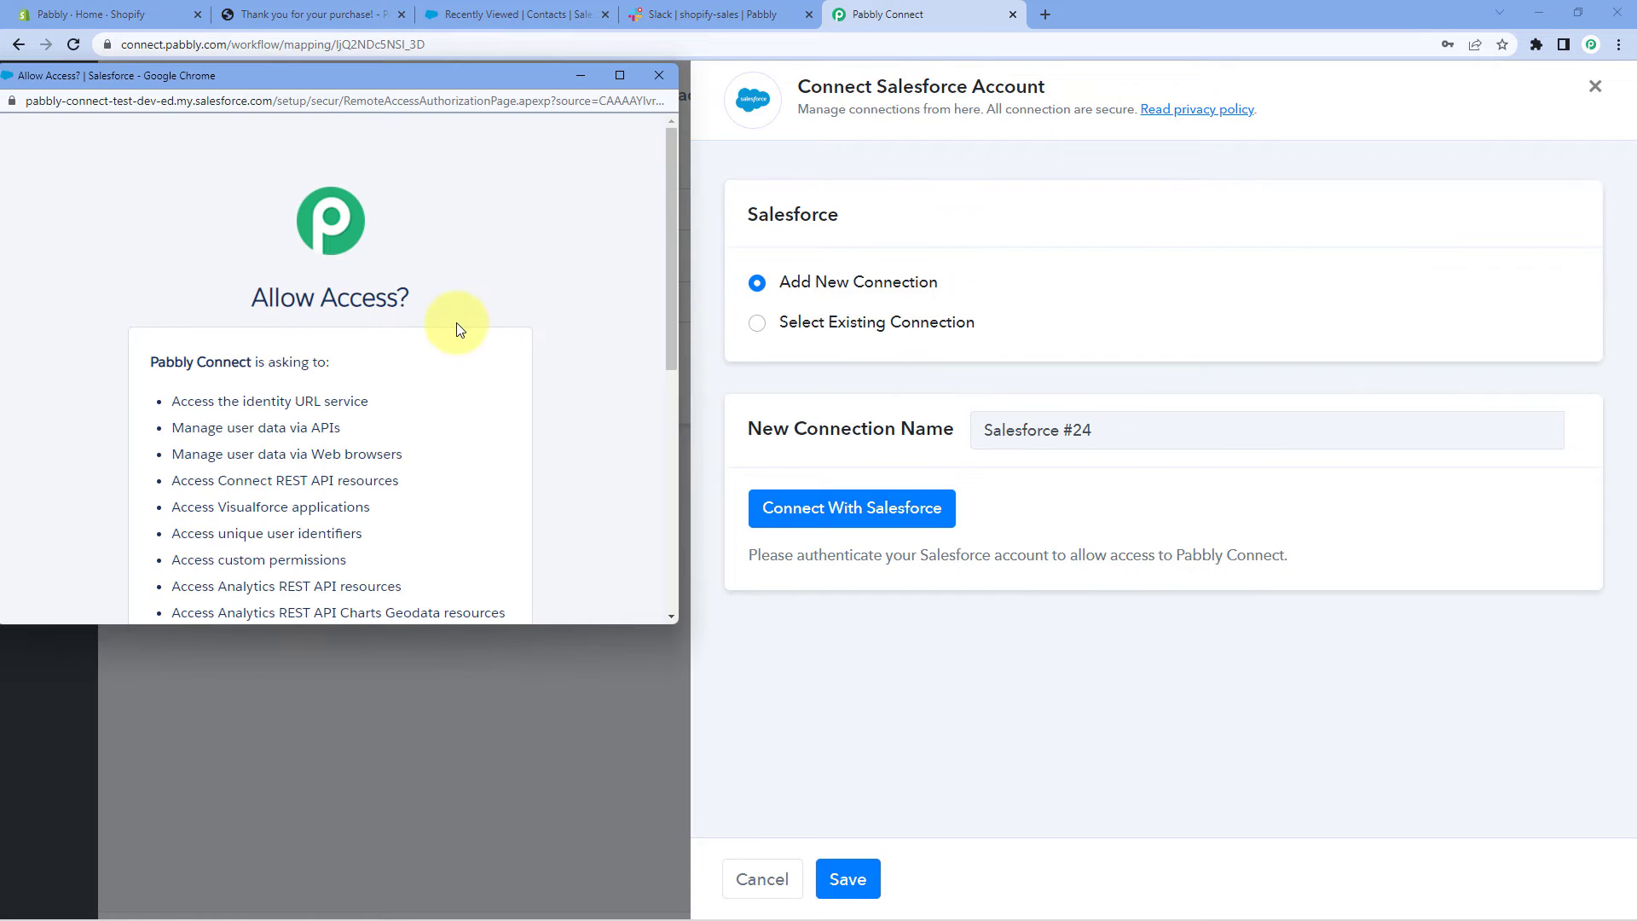
{"action": "scroll", "coordinate": [457, 326], "scroll_direction": "down", "scroll_amount": 6}
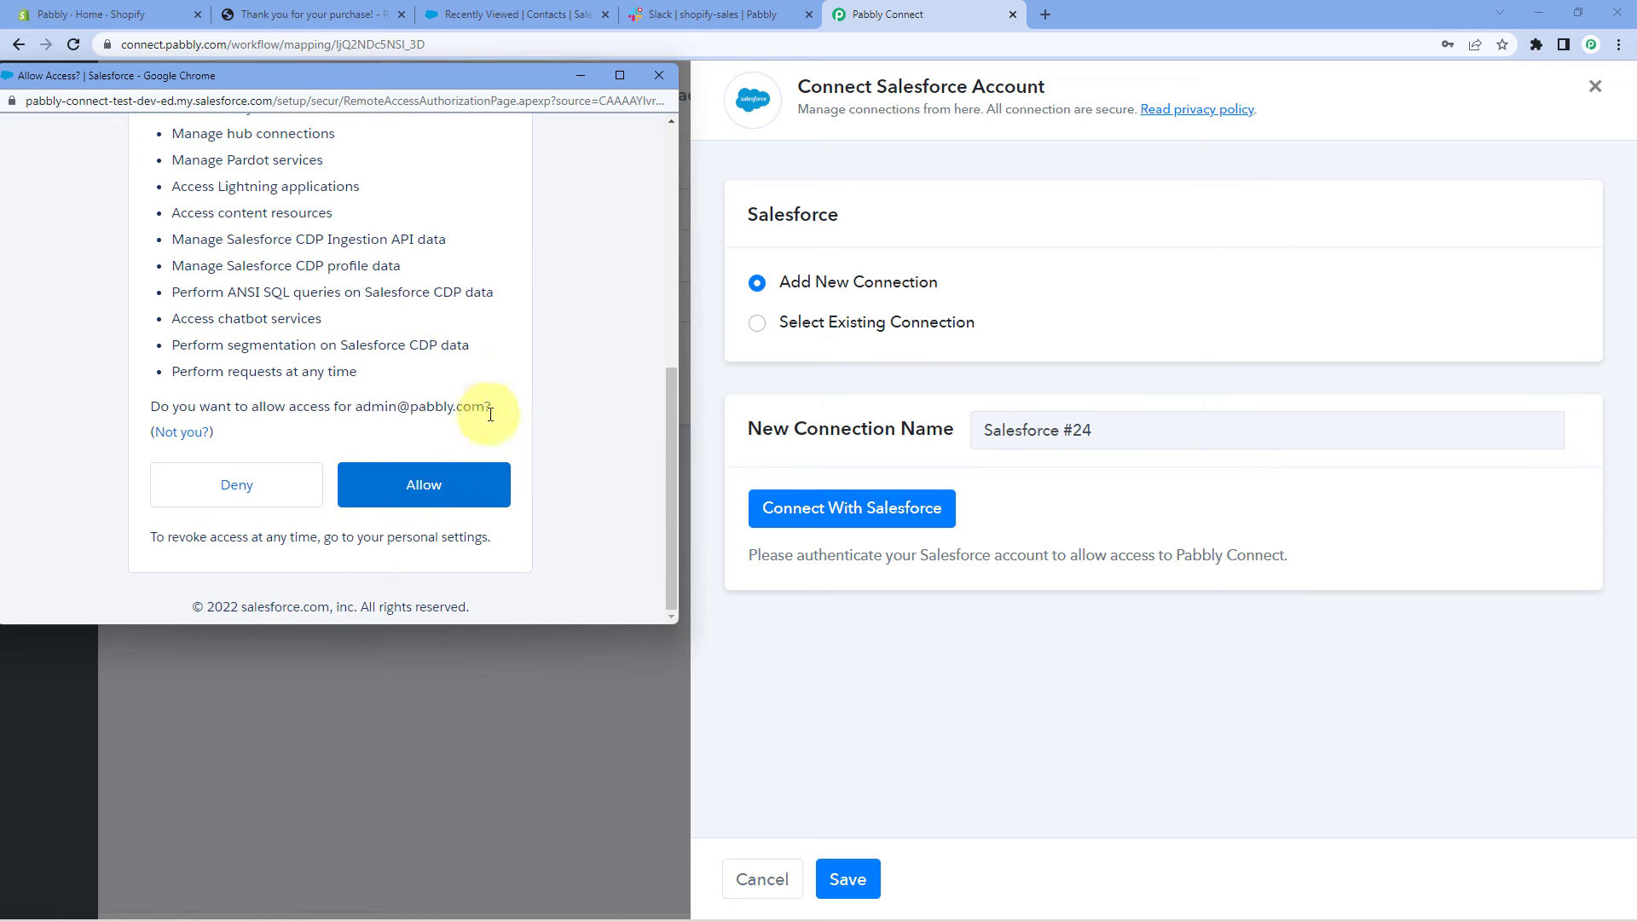
{"action": "left_click", "coordinate": [452, 488]}
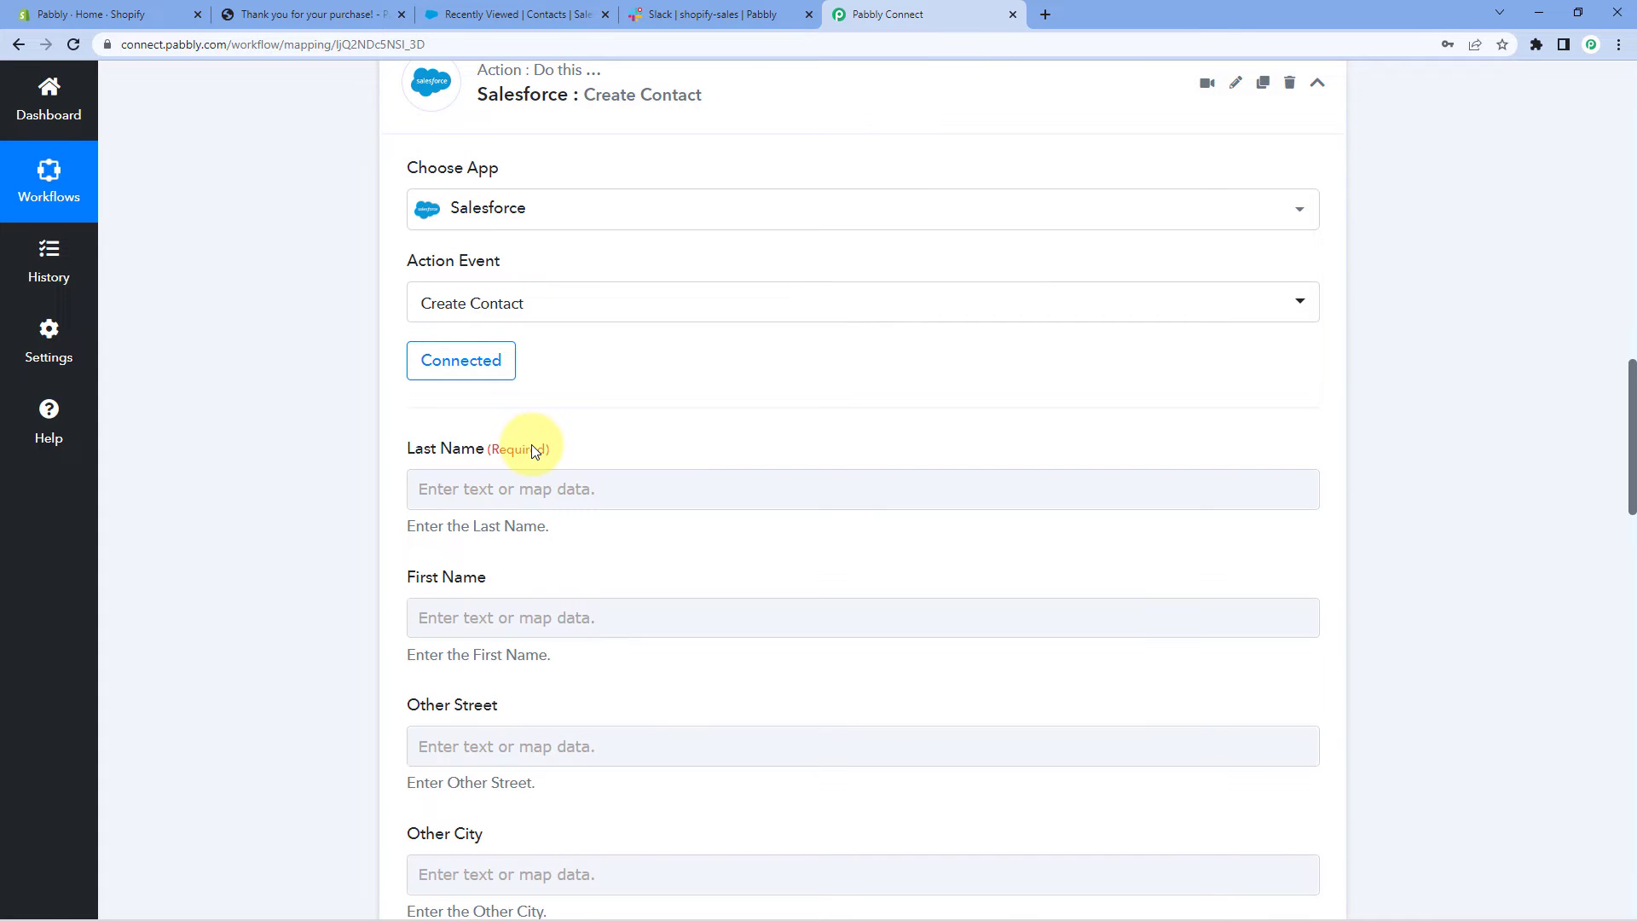
{"action": "scroll", "coordinate": [413, 287], "scroll_direction": "down", "scroll_amount": 3}
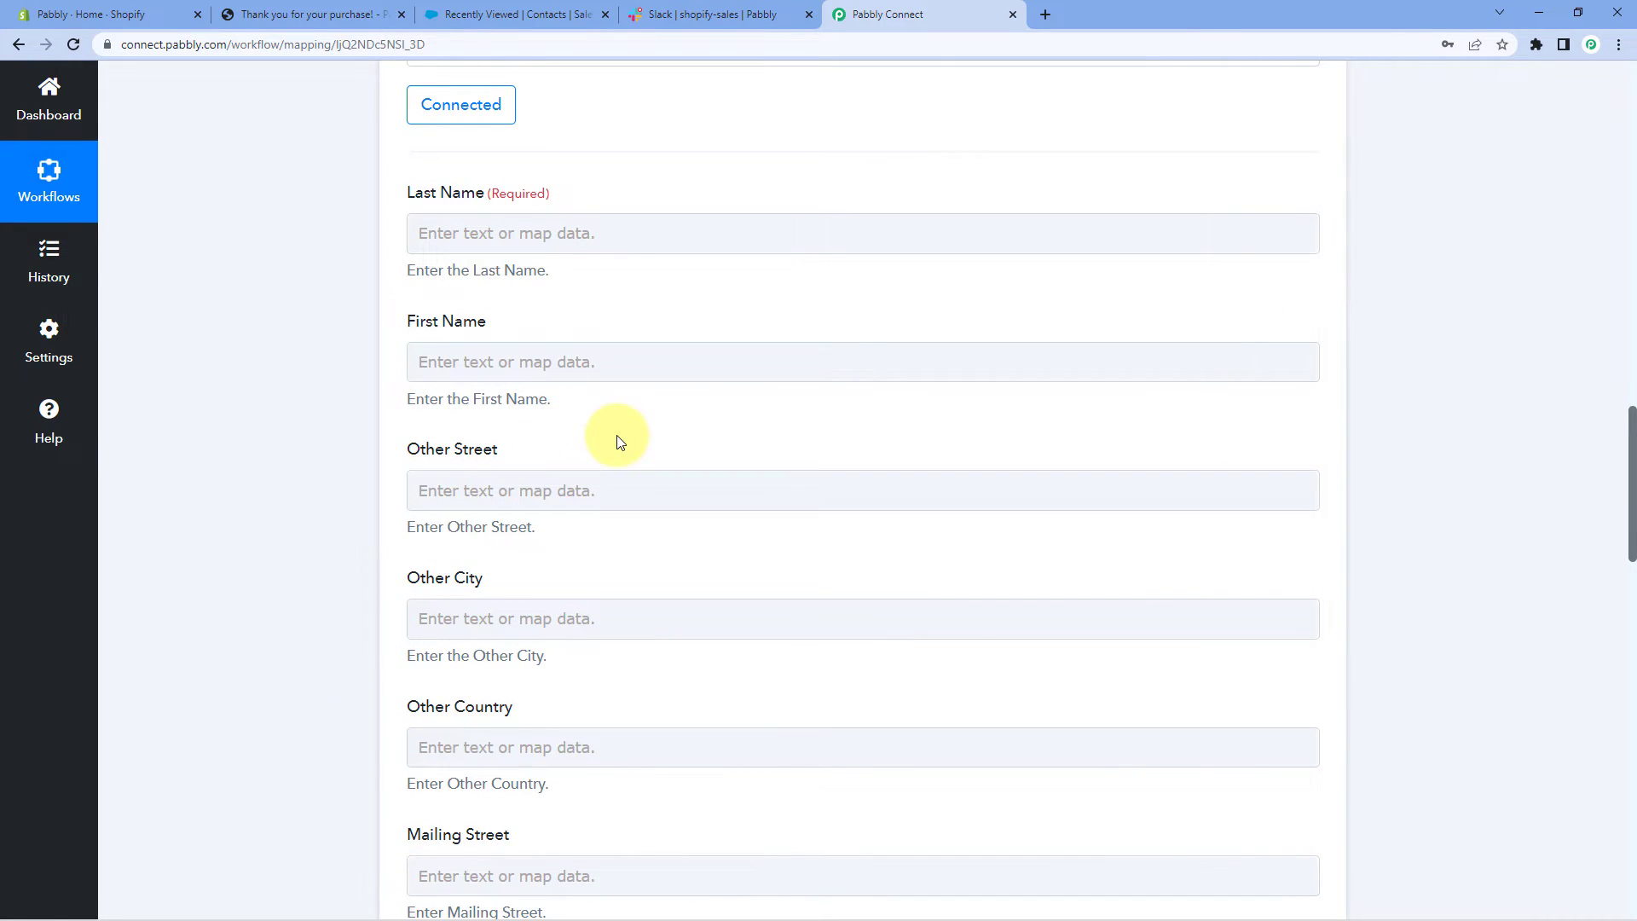
{"action": "scroll", "coordinate": [605, 444], "scroll_direction": "up", "scroll_amount": 2}
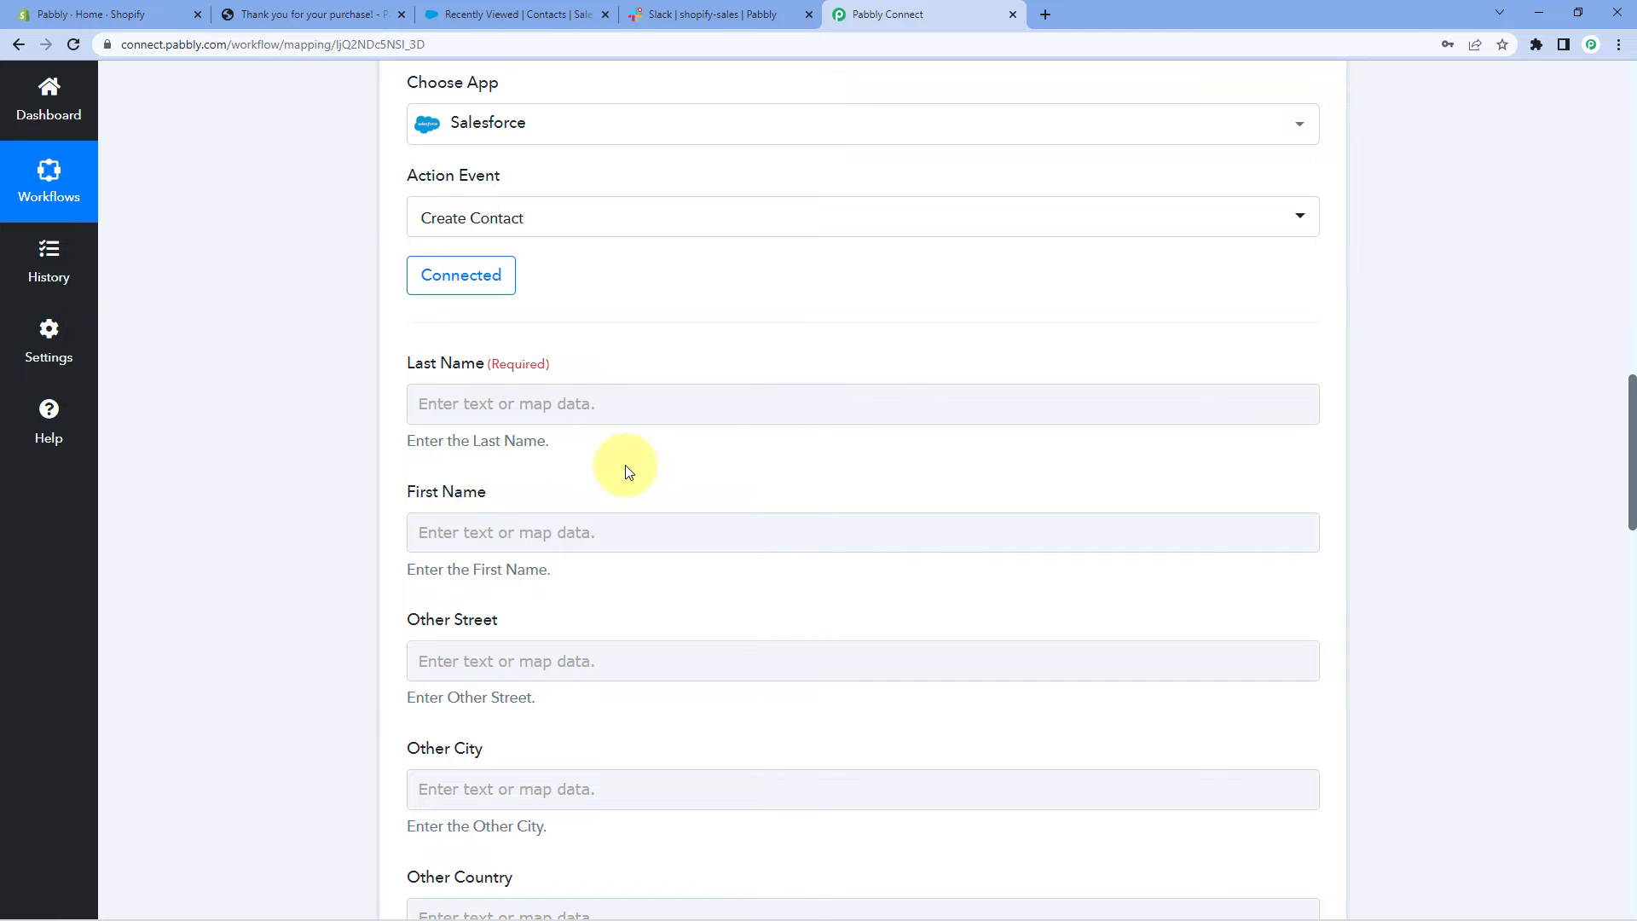
{"action": "left_click", "coordinate": [449, 393]}
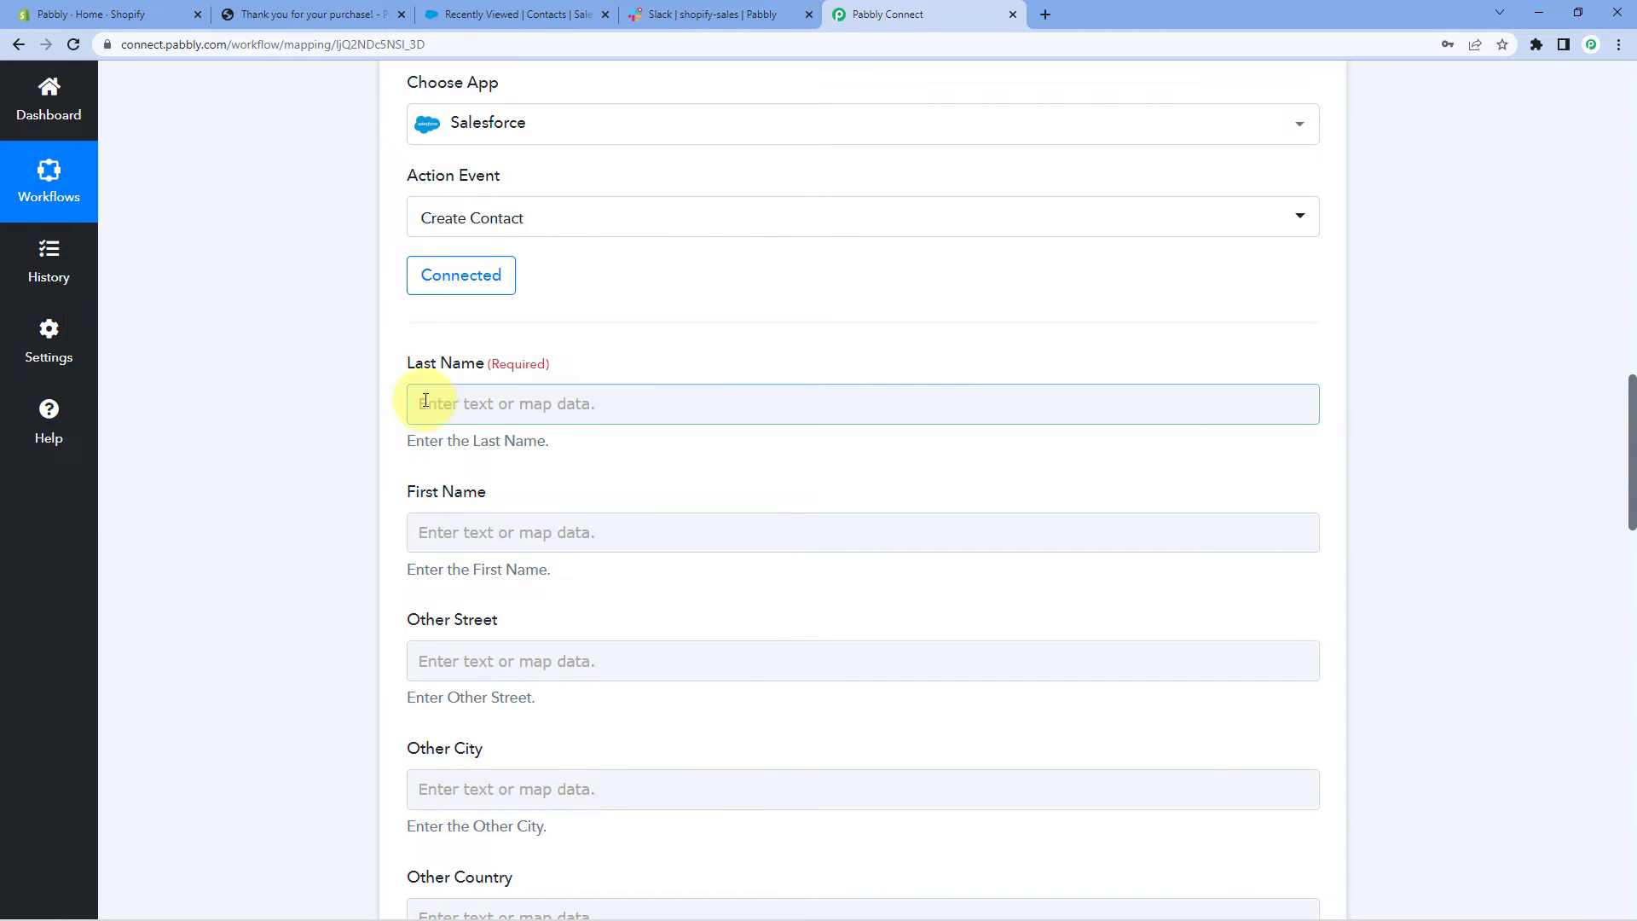
{"action": "scroll", "coordinate": [827, 401], "scroll_direction": "up", "scroll_amount": 8}
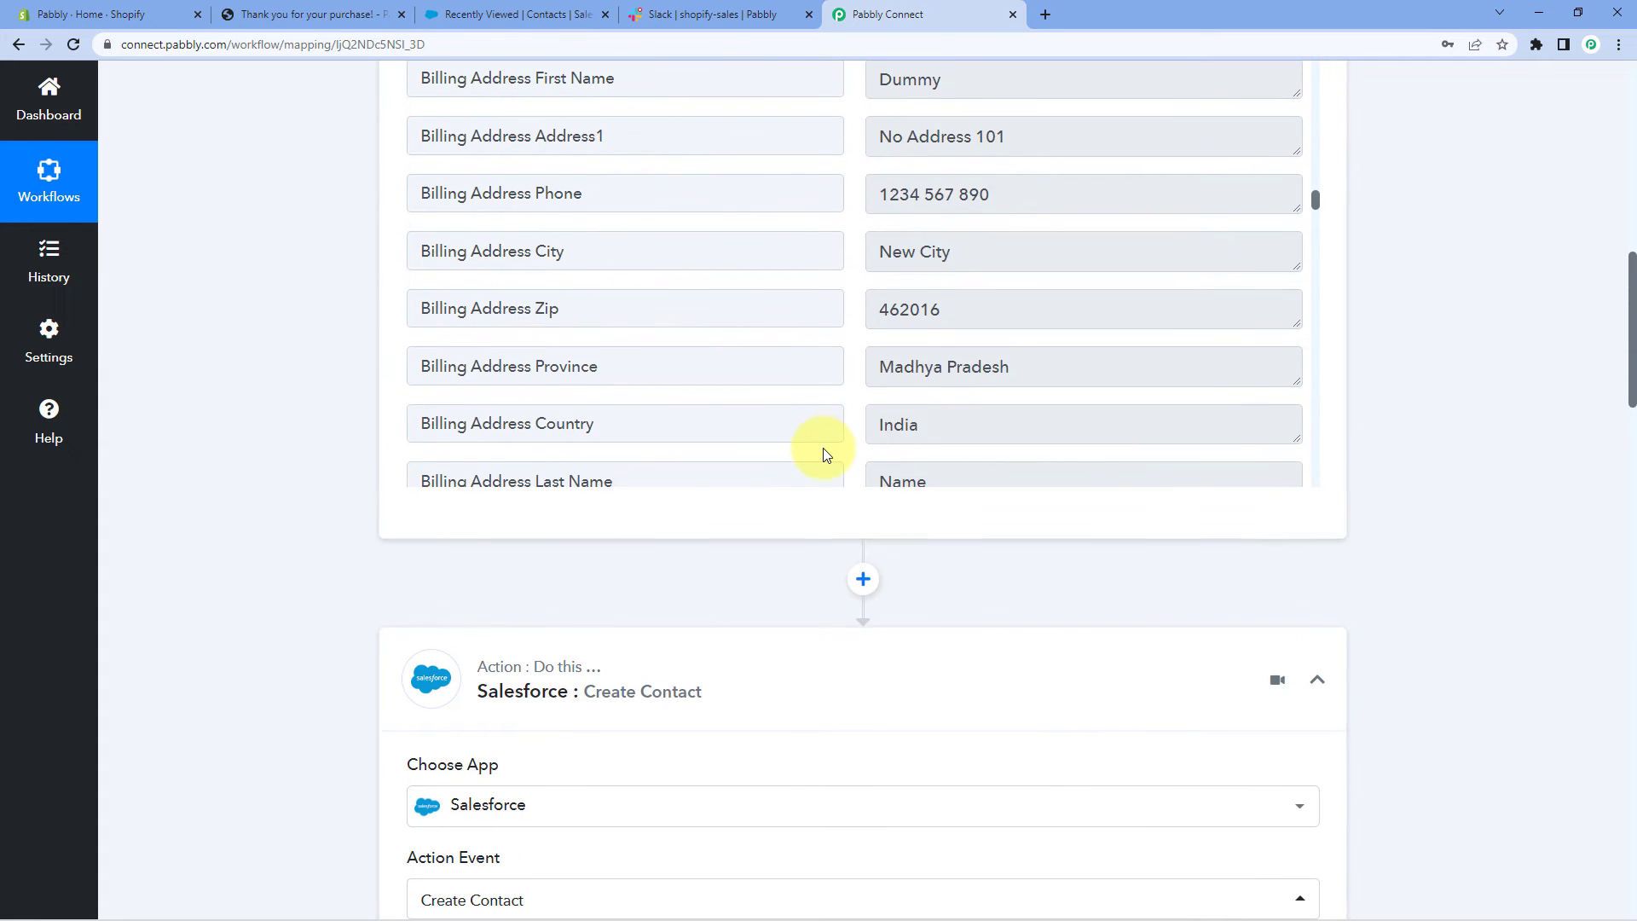
{"action": "scroll", "coordinate": [906, 500], "scroll_direction": "up", "scroll_amount": 4}
{"action": "scroll", "coordinate": [957, 512], "scroll_direction": "down", "scroll_amount": 2}
{"action": "scroll", "coordinate": [874, 451], "scroll_direction": "down", "scroll_amount": 1}
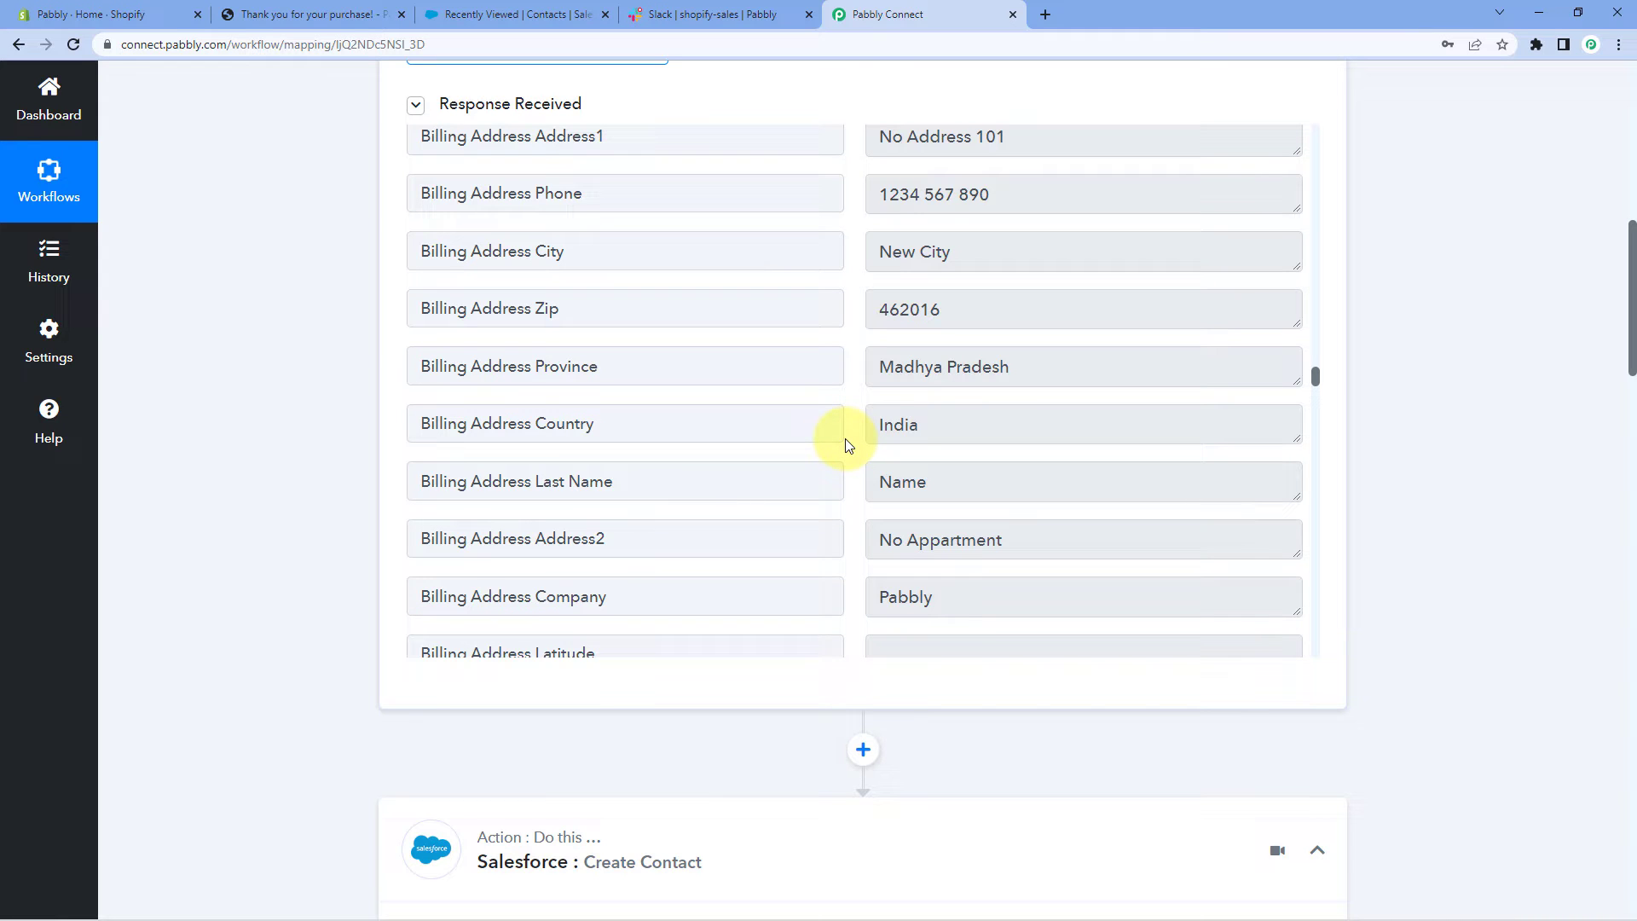
{"action": "scroll", "coordinate": [848, 444], "scroll_direction": "down", "scroll_amount": 1}
{"action": "left_click_drag", "start_coordinate": [961, 402], "coordinate": [836, 401]}
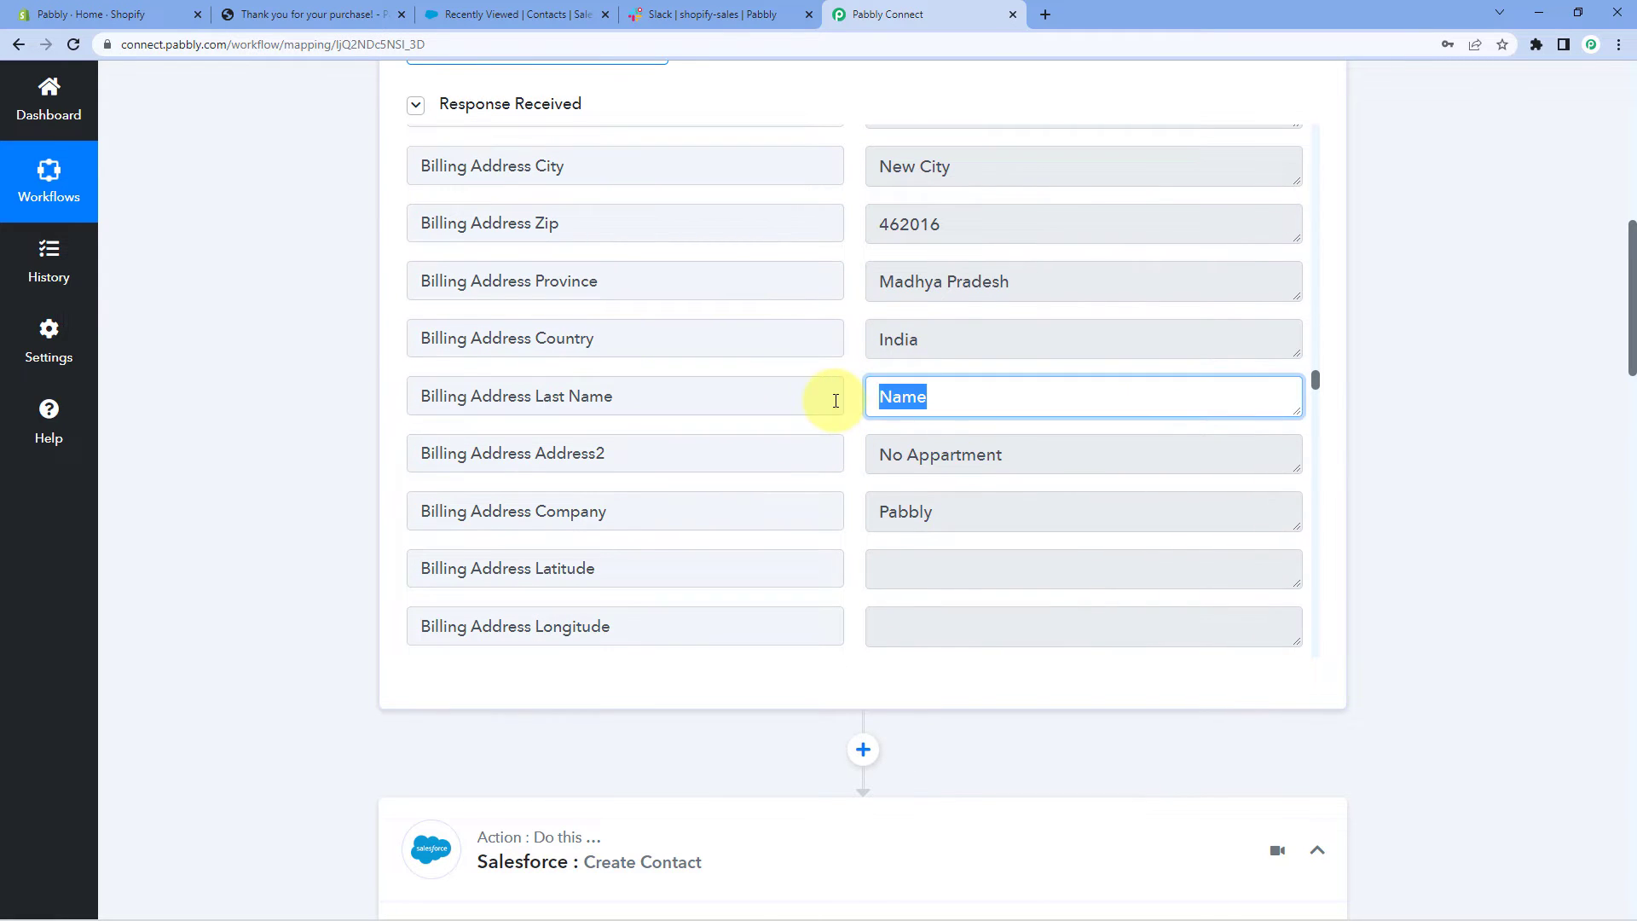
{"action": "left_click", "coordinate": [988, 400]}
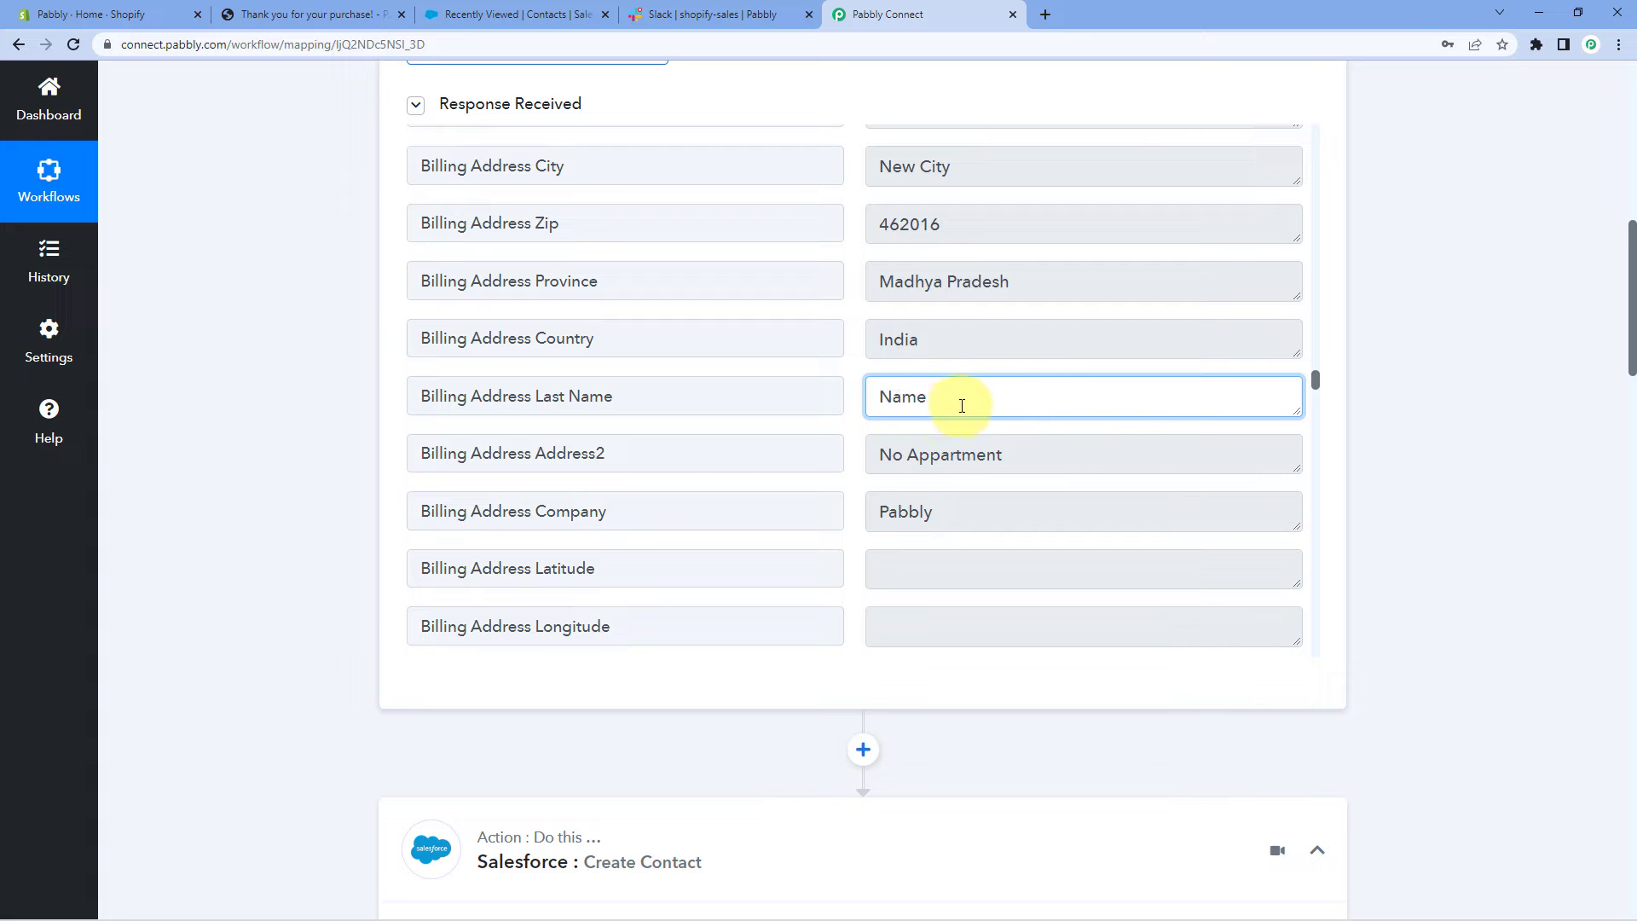
{"action": "left_click_drag", "start_coordinate": [990, 398], "coordinate": [863, 405]}
{"action": "left_click", "coordinate": [978, 397]}
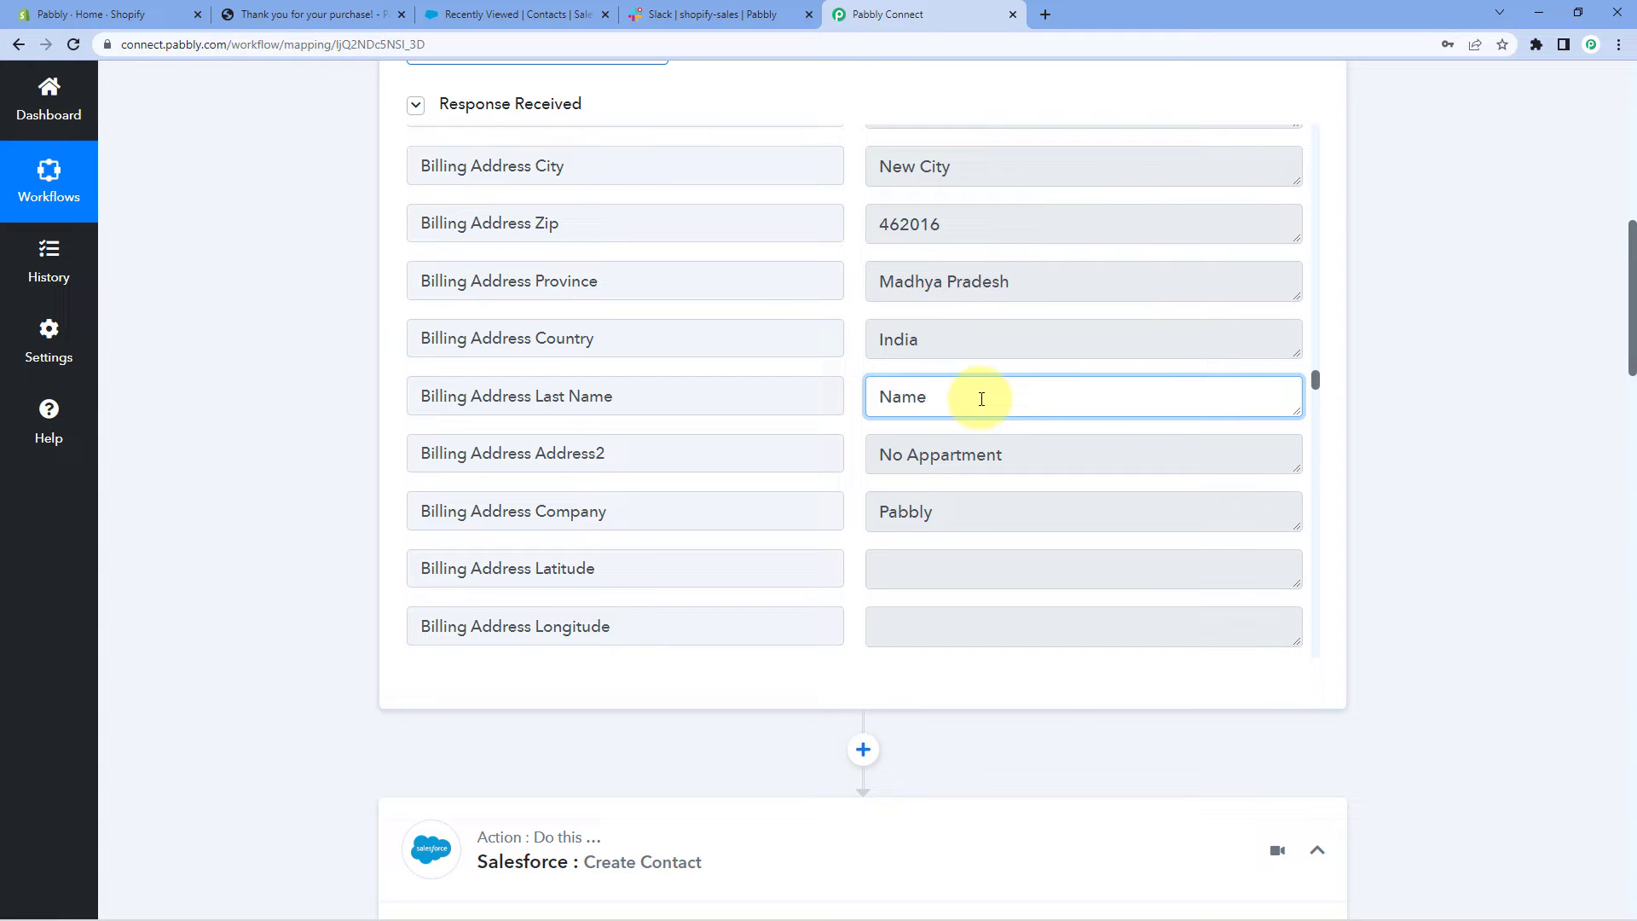
{"action": "left_click_drag", "start_coordinate": [1019, 396], "coordinate": [854, 397]}
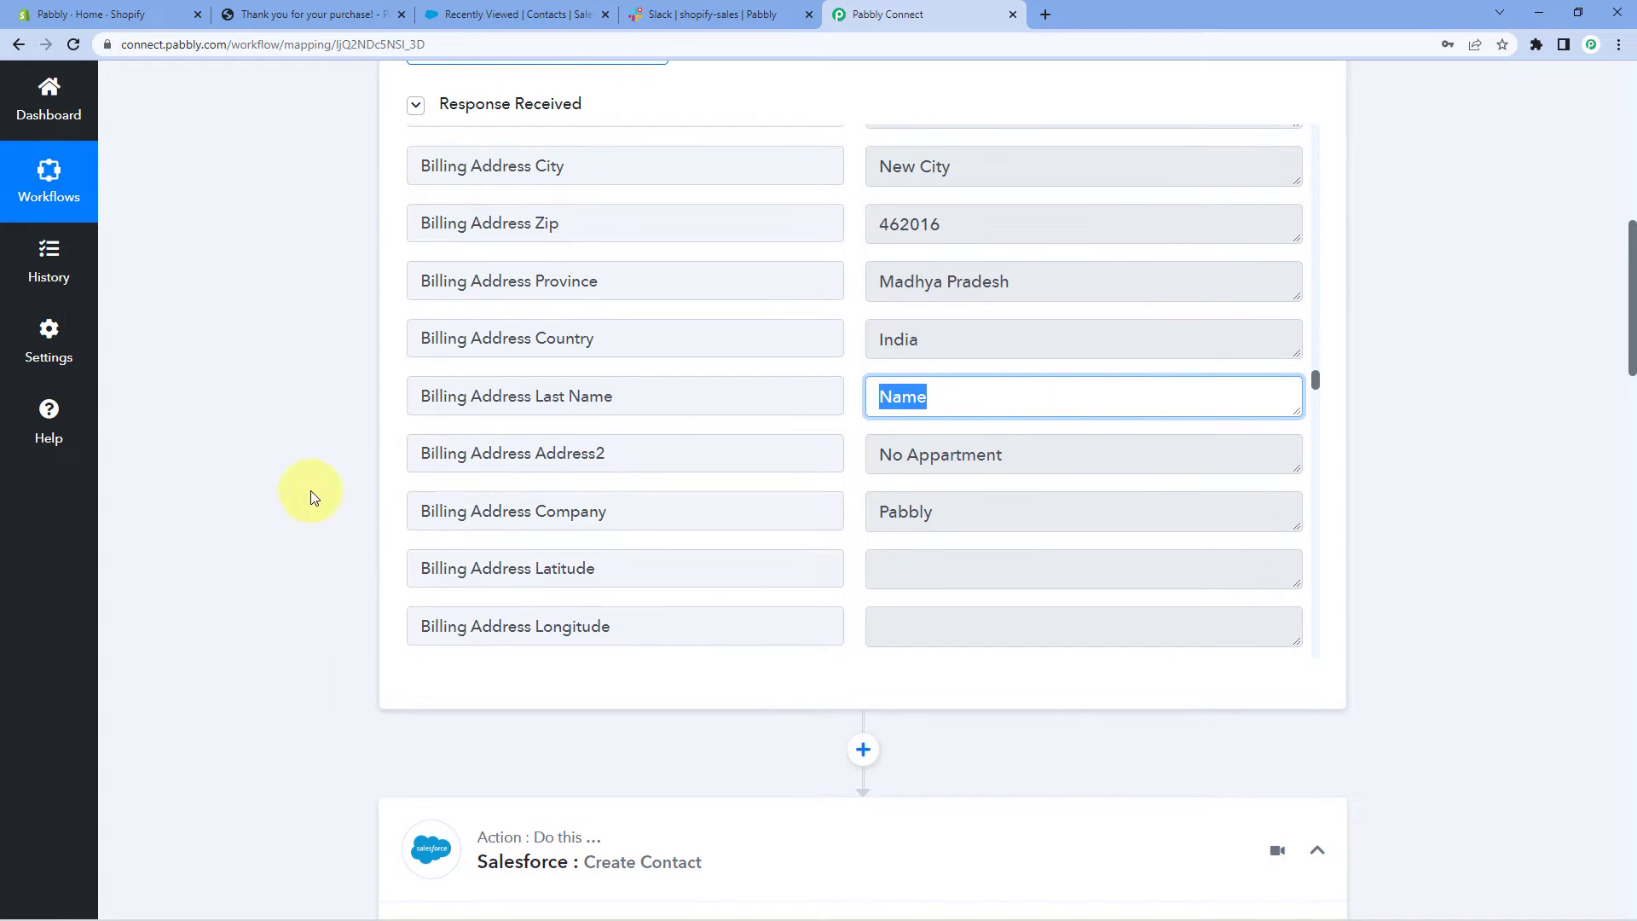
Map the contact's Last Name to the Shopify order's Billing Address Last Name
{"action": "scroll", "coordinate": [314, 490], "scroll_direction": "down", "scroll_amount": 10}
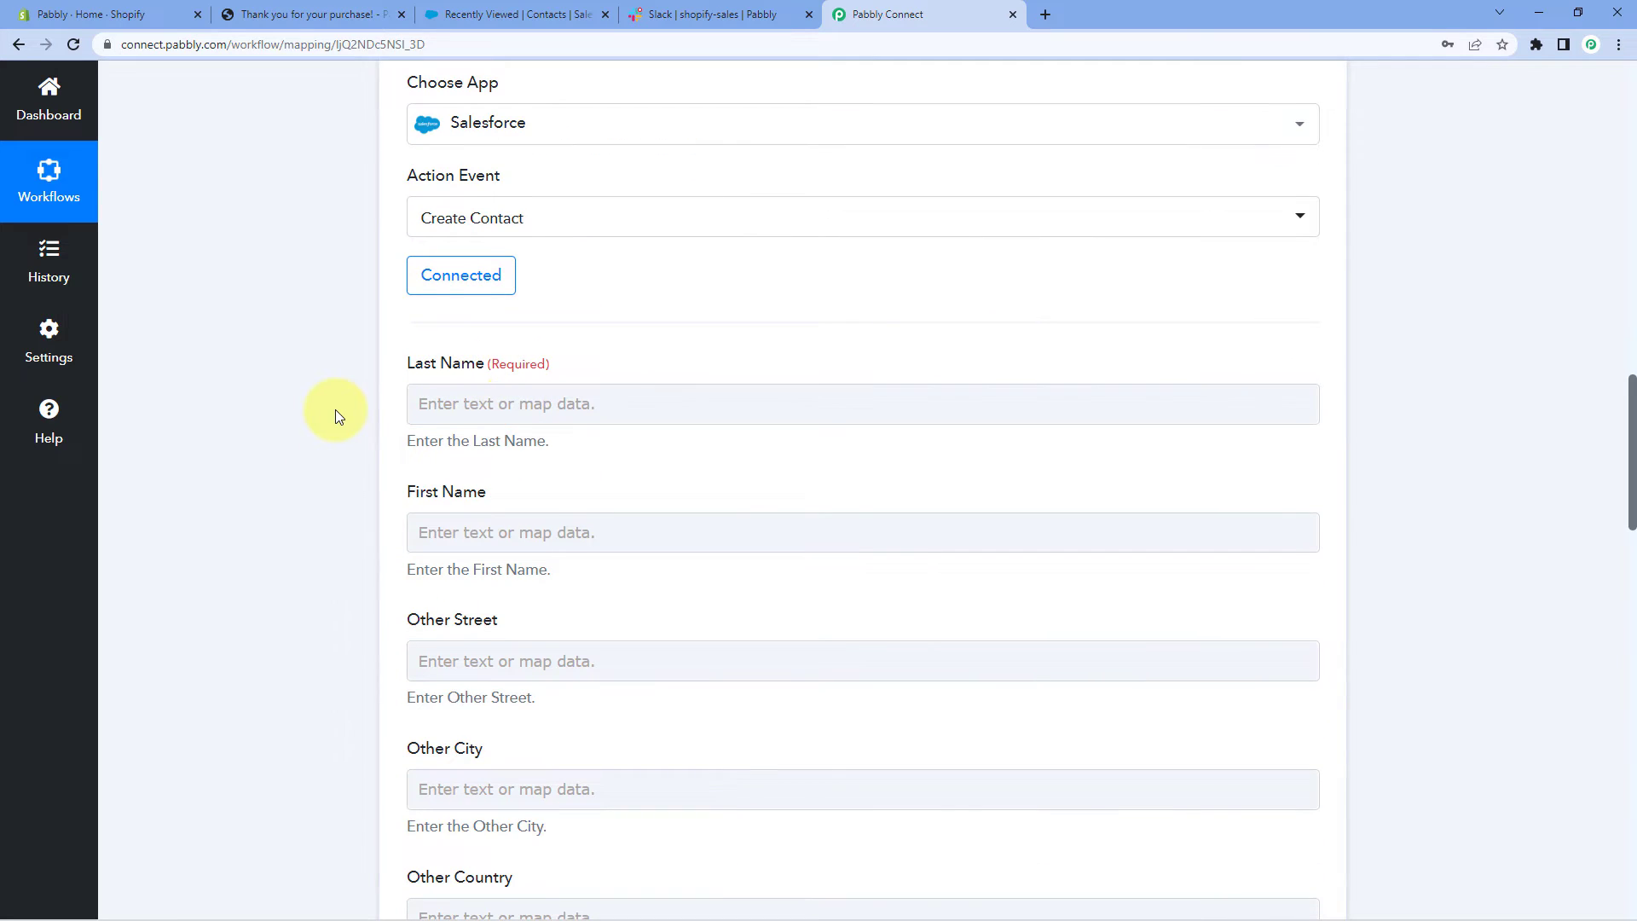
{"action": "scroll", "coordinate": [335, 416], "scroll_direction": "down", "scroll_amount": 1}
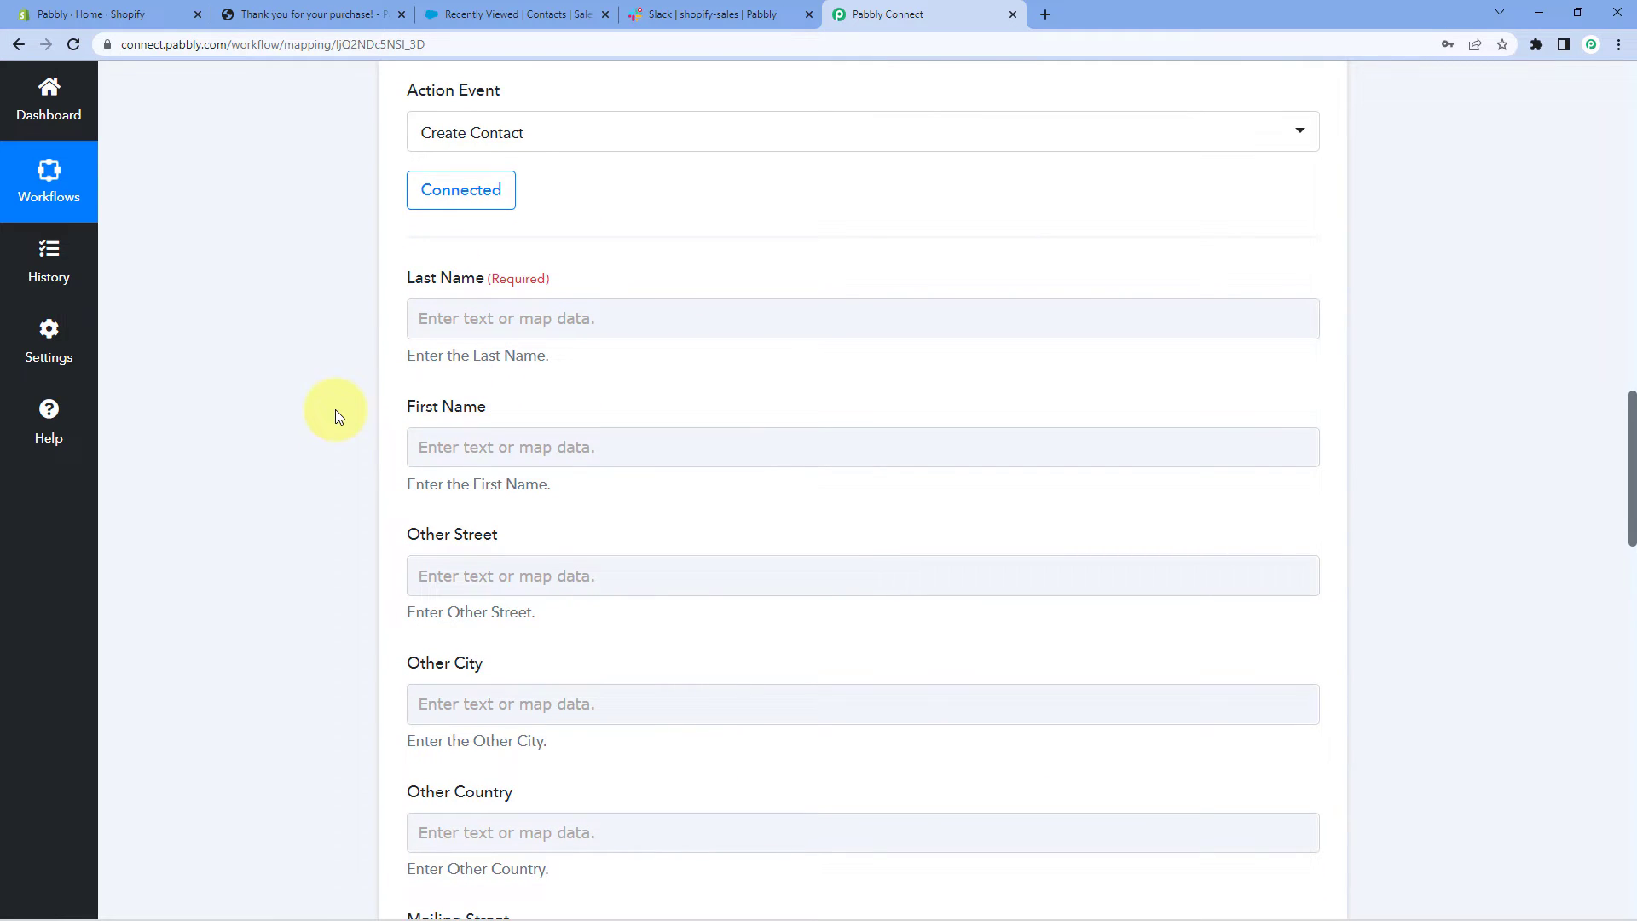
{"action": "left_click", "coordinate": [452, 329]}
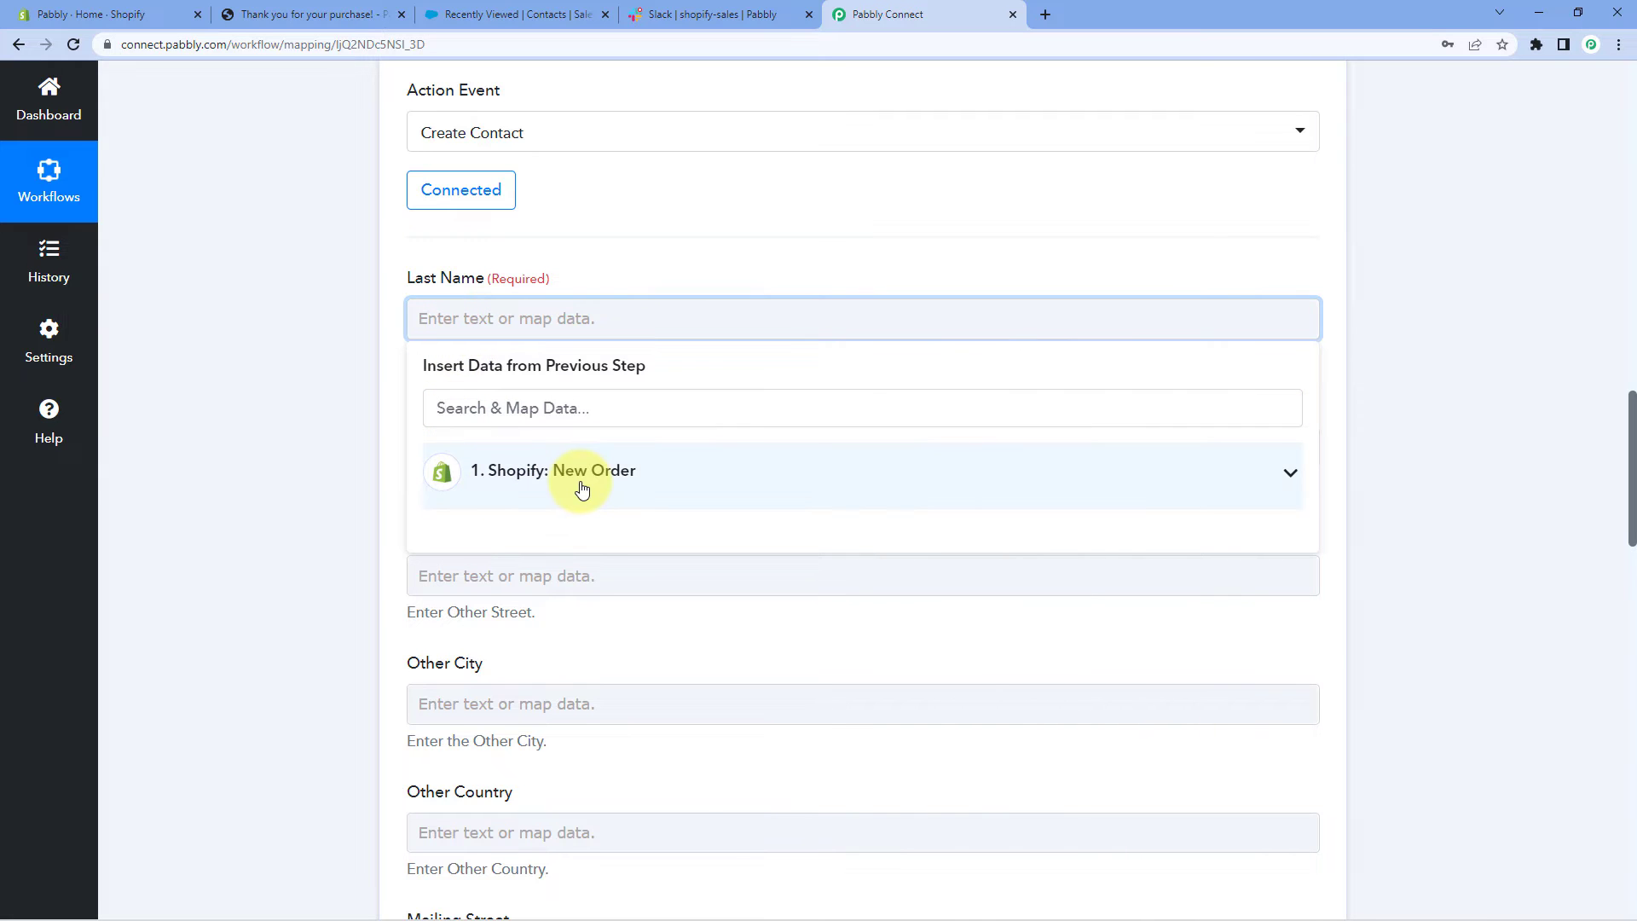
{"action": "left_click", "coordinate": [582, 488]}
{"action": "scroll", "coordinate": [208, 508], "scroll_direction": "down", "scroll_amount": 1}
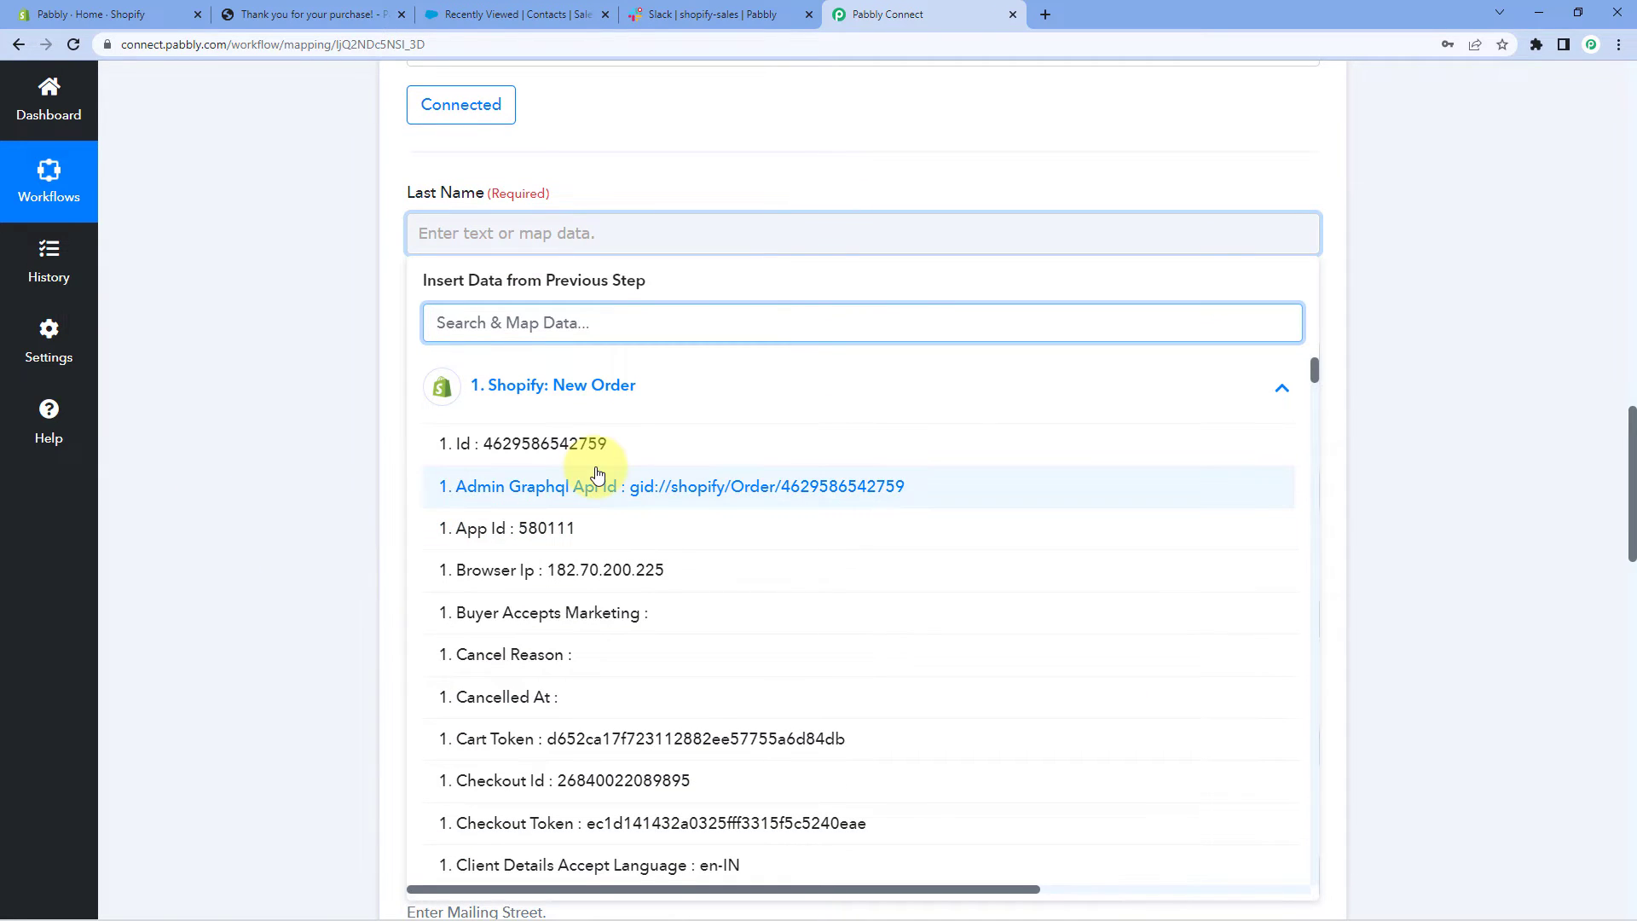
{"action": "scroll", "coordinate": [653, 492], "scroll_direction": "down", "scroll_amount": 12}
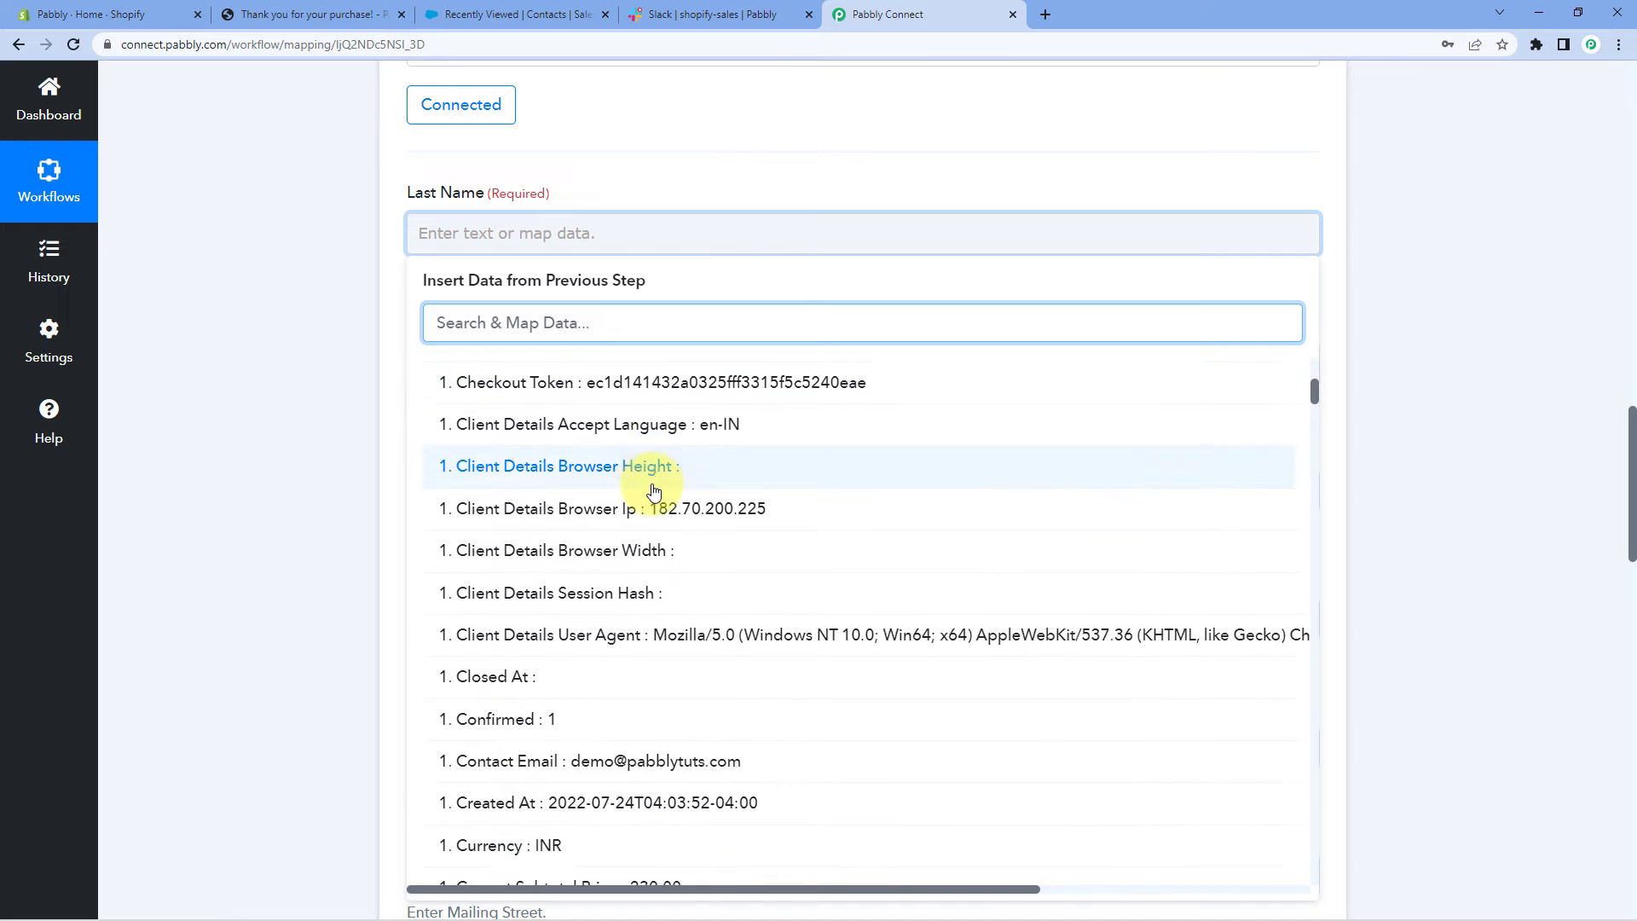
{"action": "scroll", "coordinate": [654, 492], "scroll_direction": "down", "scroll_amount": 11}
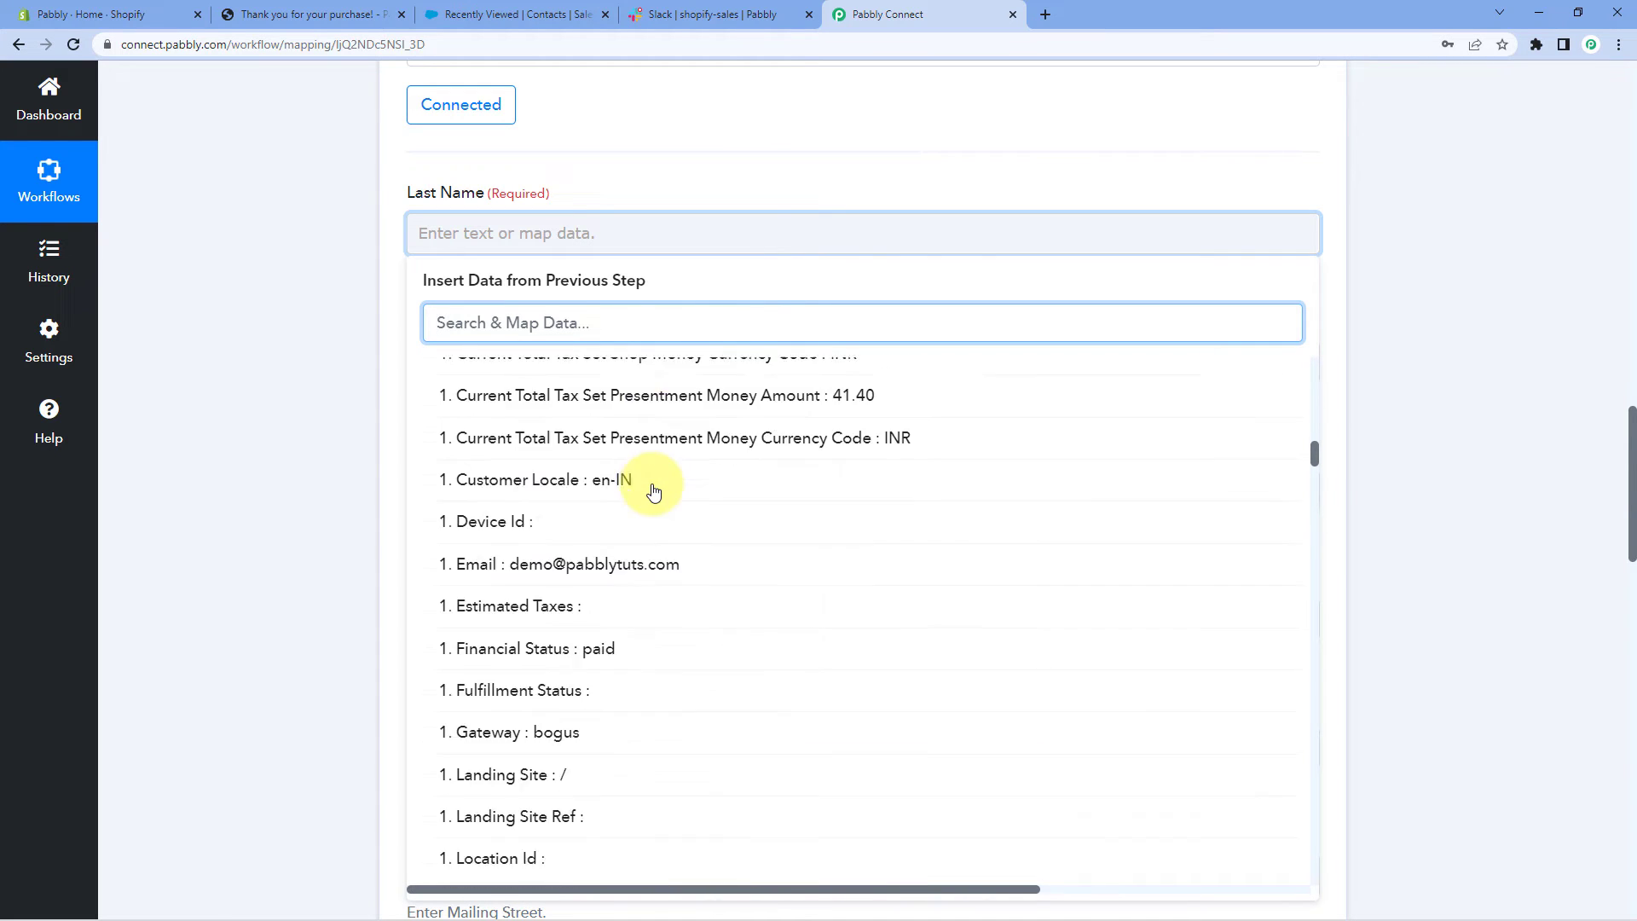
{"action": "scroll", "coordinate": [653, 492], "scroll_direction": "down", "scroll_amount": 7}
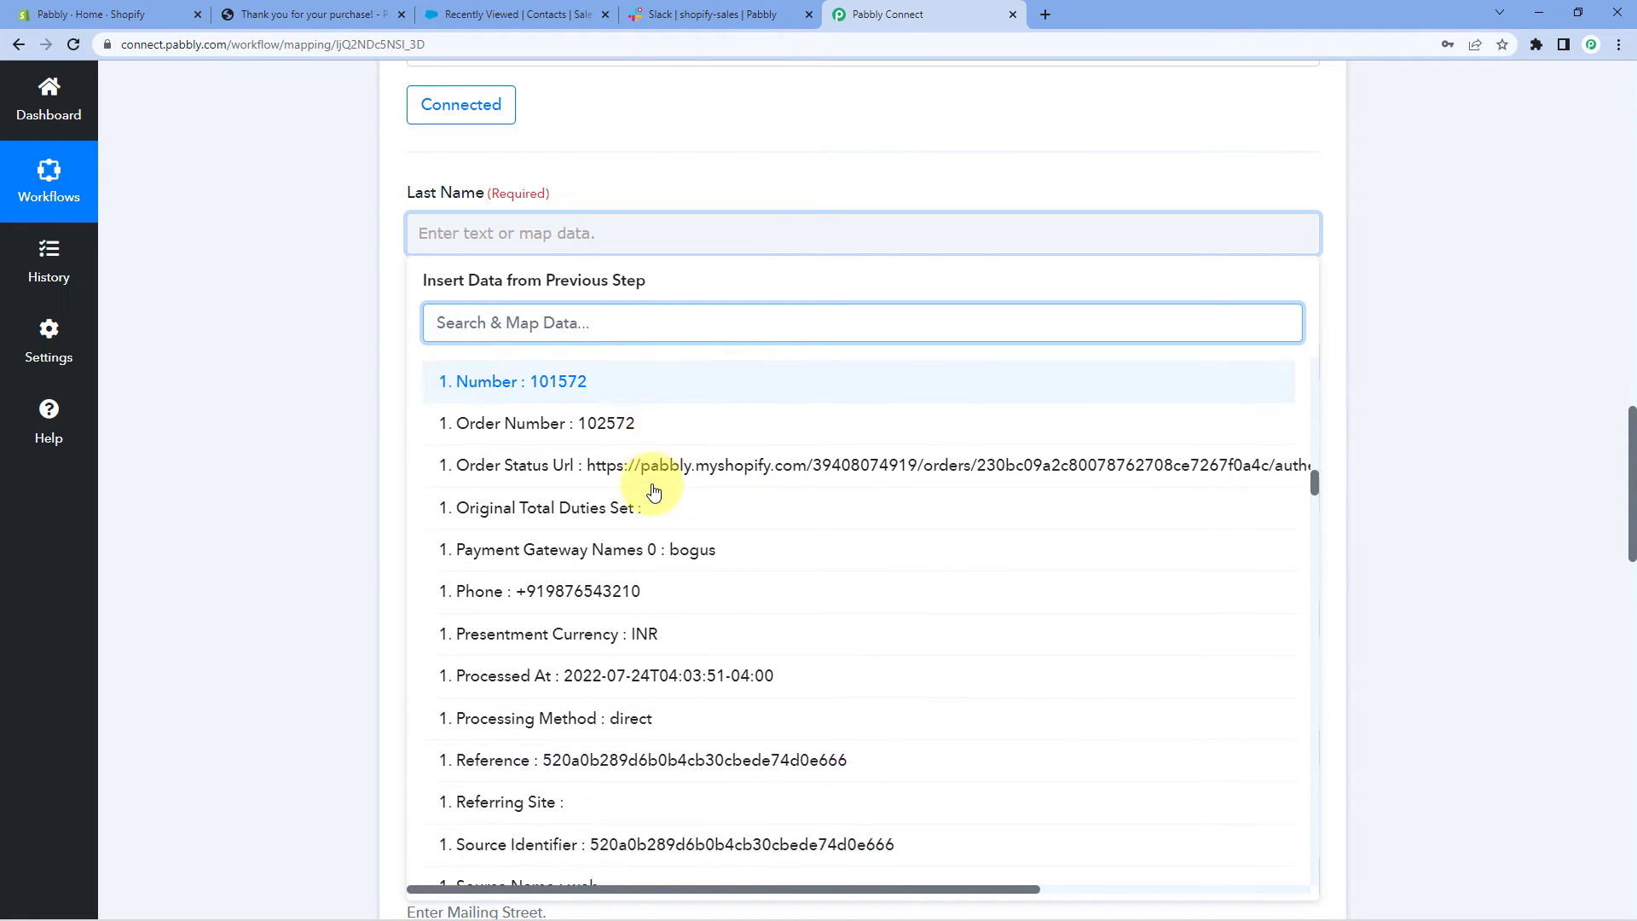
{"action": "scroll", "coordinate": [653, 492], "scroll_direction": "down", "scroll_amount": 12}
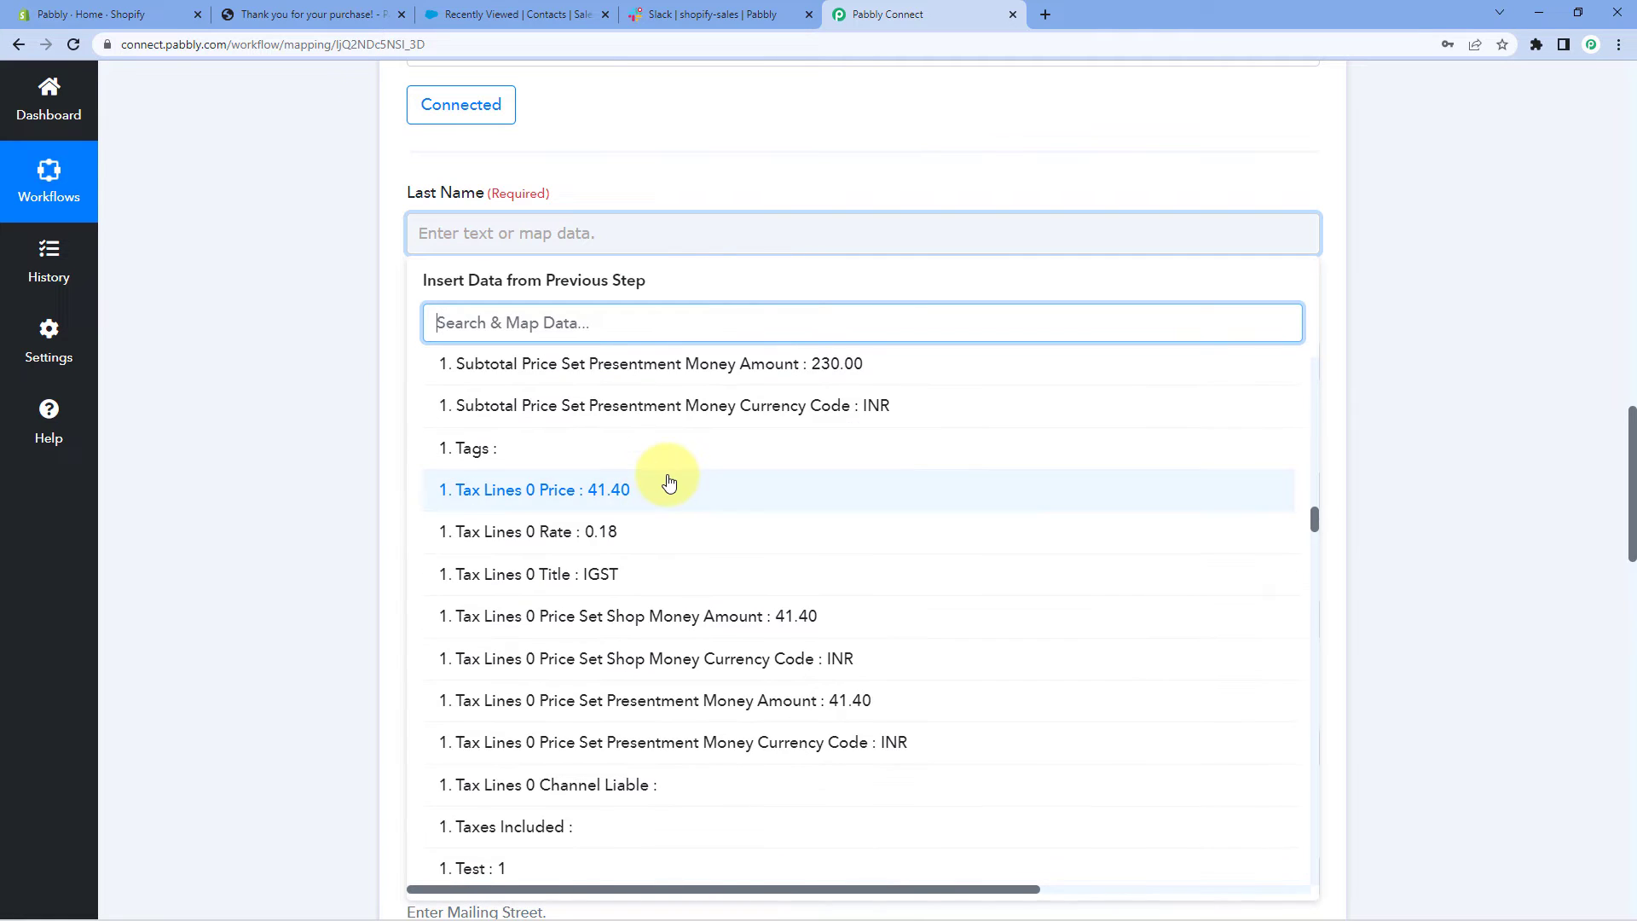
{"action": "scroll", "coordinate": [669, 482], "scroll_direction": "down", "scroll_amount": 15}
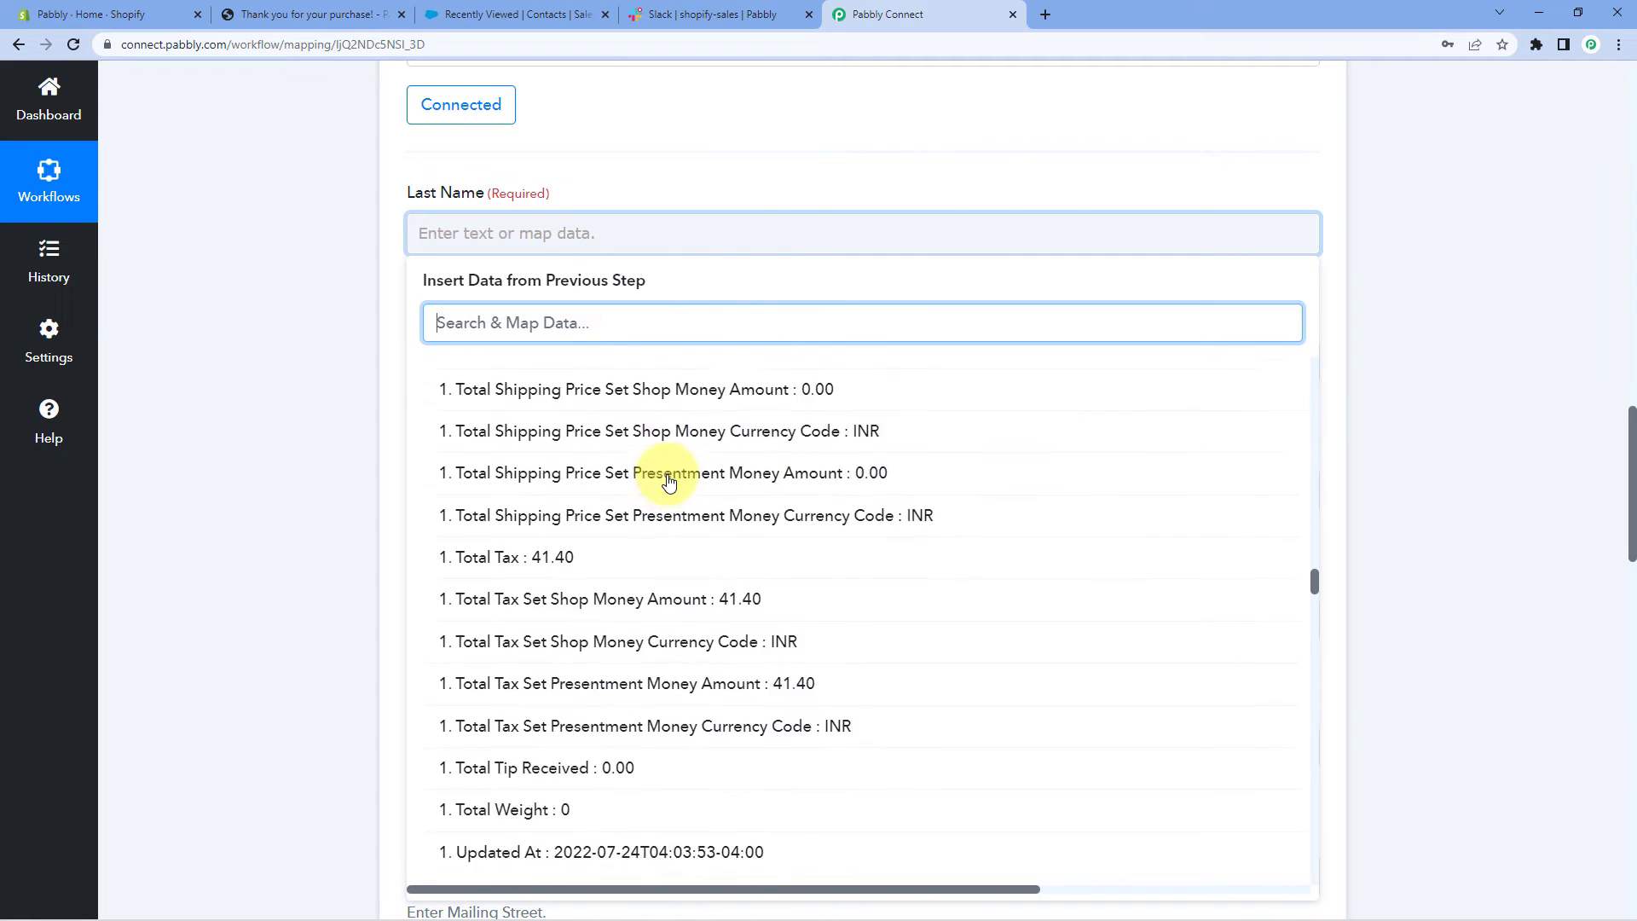
{"action": "scroll", "coordinate": [668, 482], "scroll_direction": "down", "scroll_amount": 5}
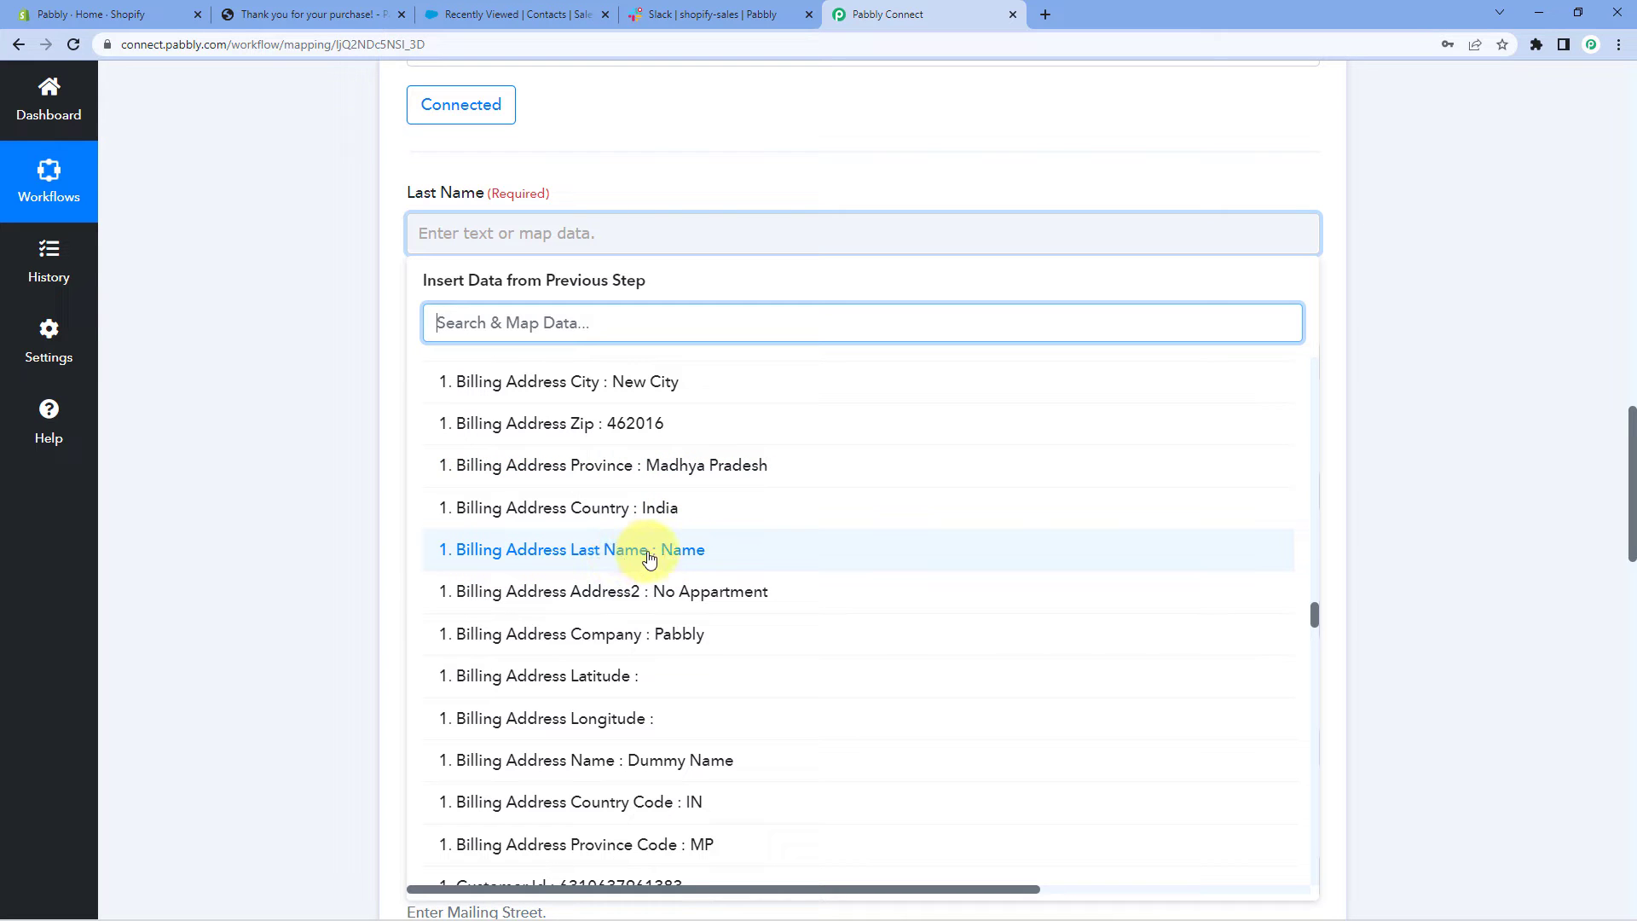
{"action": "left_click", "coordinate": [650, 559]}
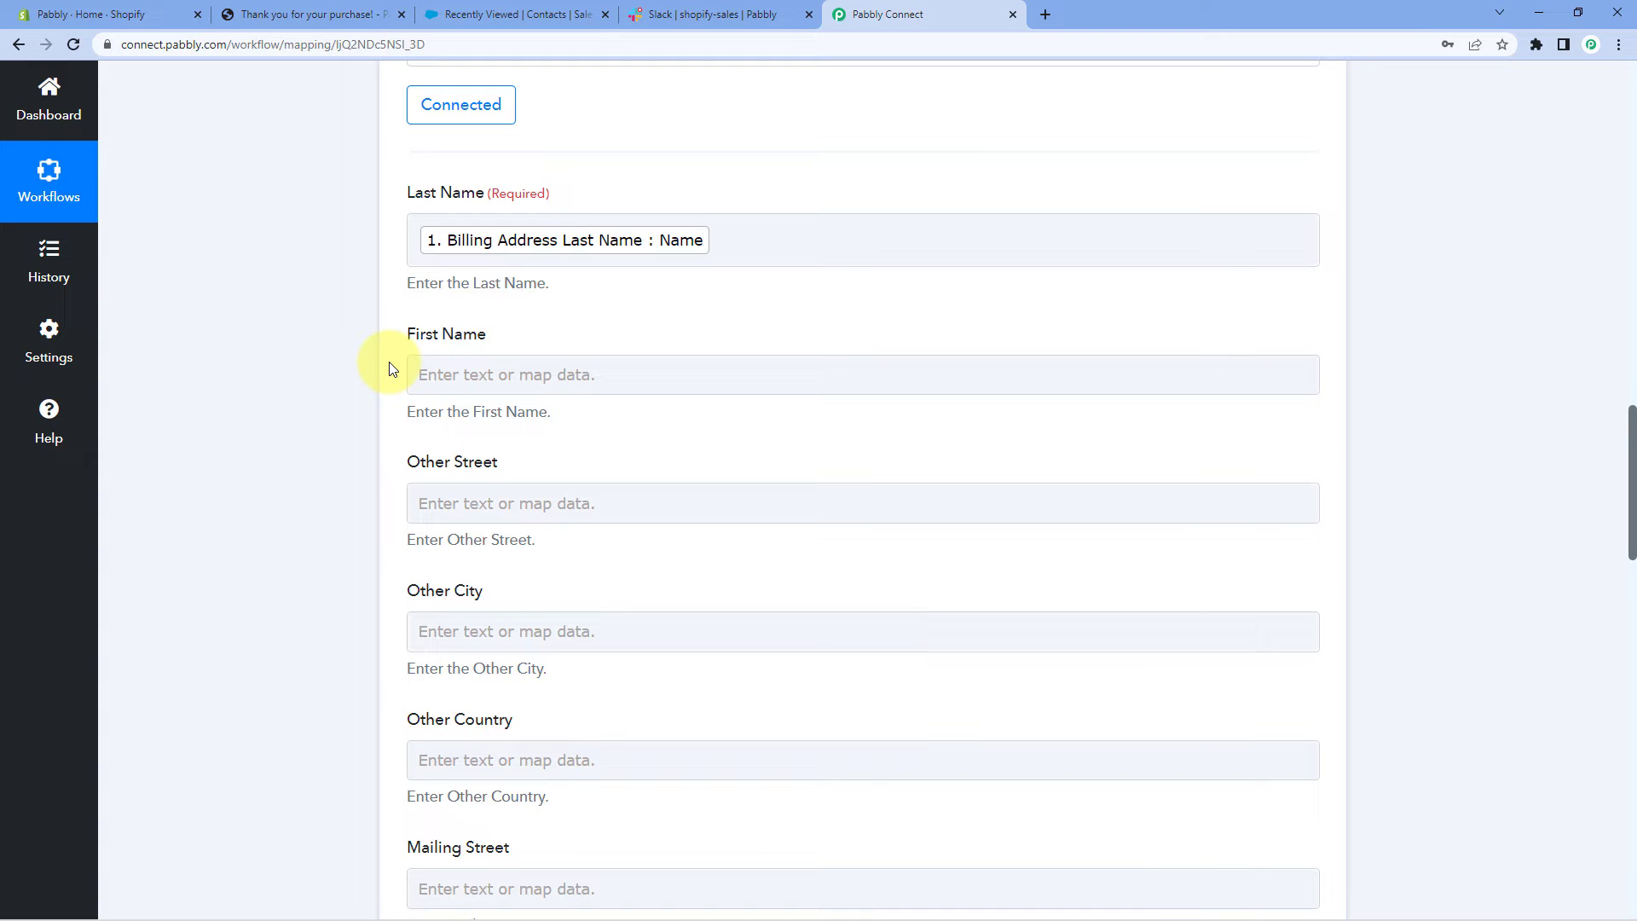
Map the contact's First Name to the order's Billing Address First Name
{"action": "left_click", "coordinate": [458, 380]}
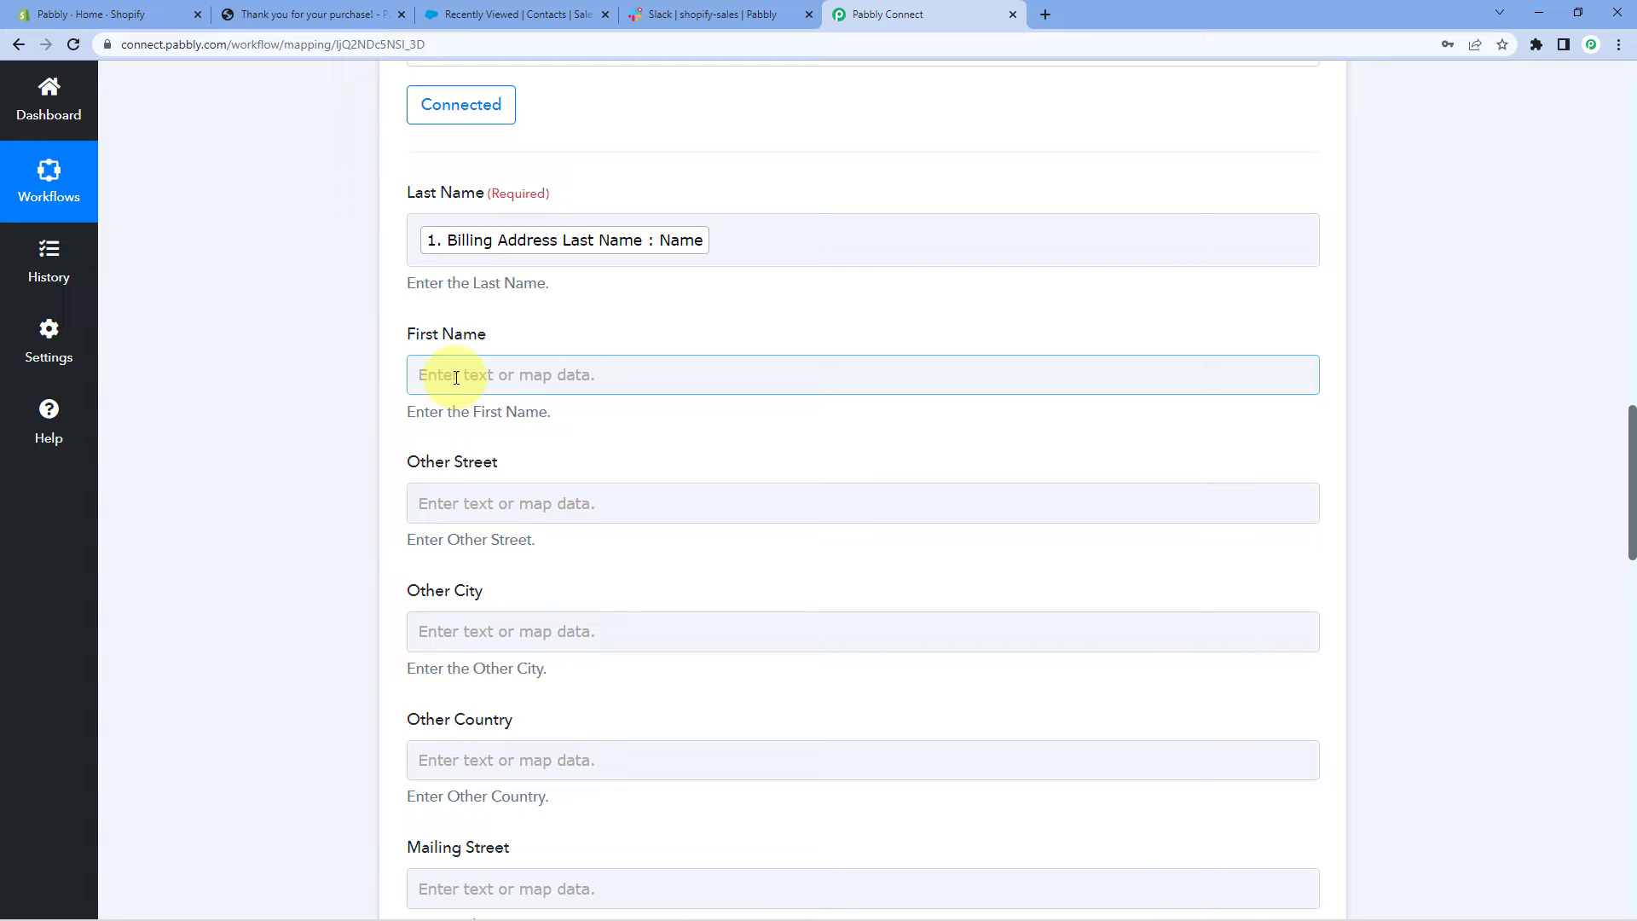
{"action": "left_click", "coordinate": [456, 377]}
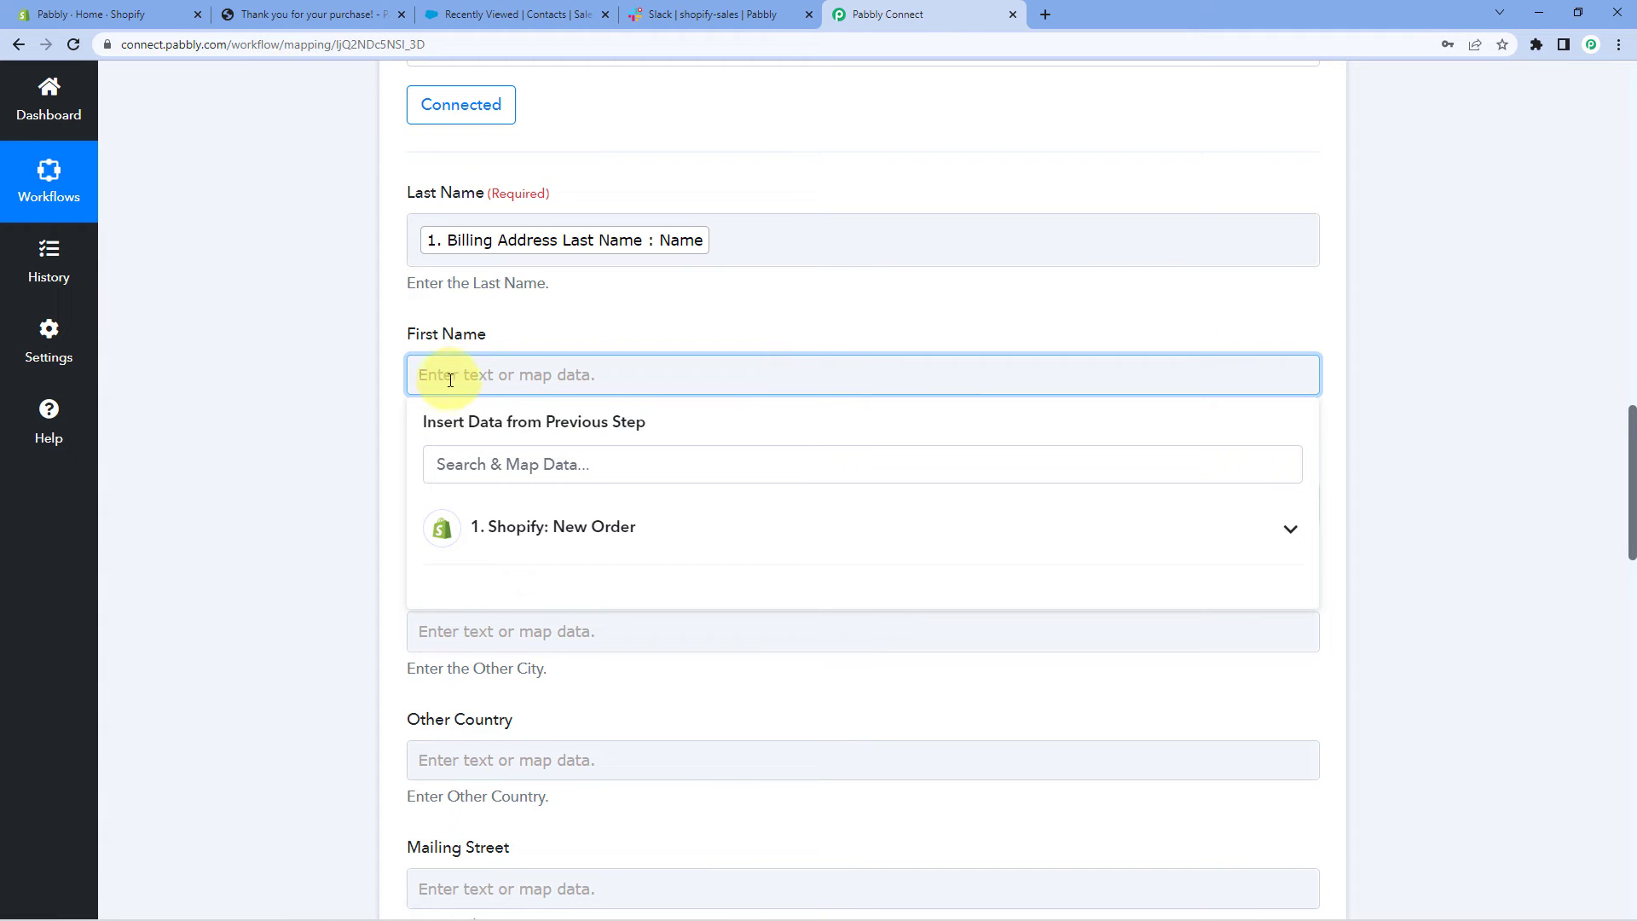
{"action": "left_click", "coordinate": [433, 528]}
{"action": "scroll", "coordinate": [525, 488], "scroll_direction": "down", "scroll_amount": 15}
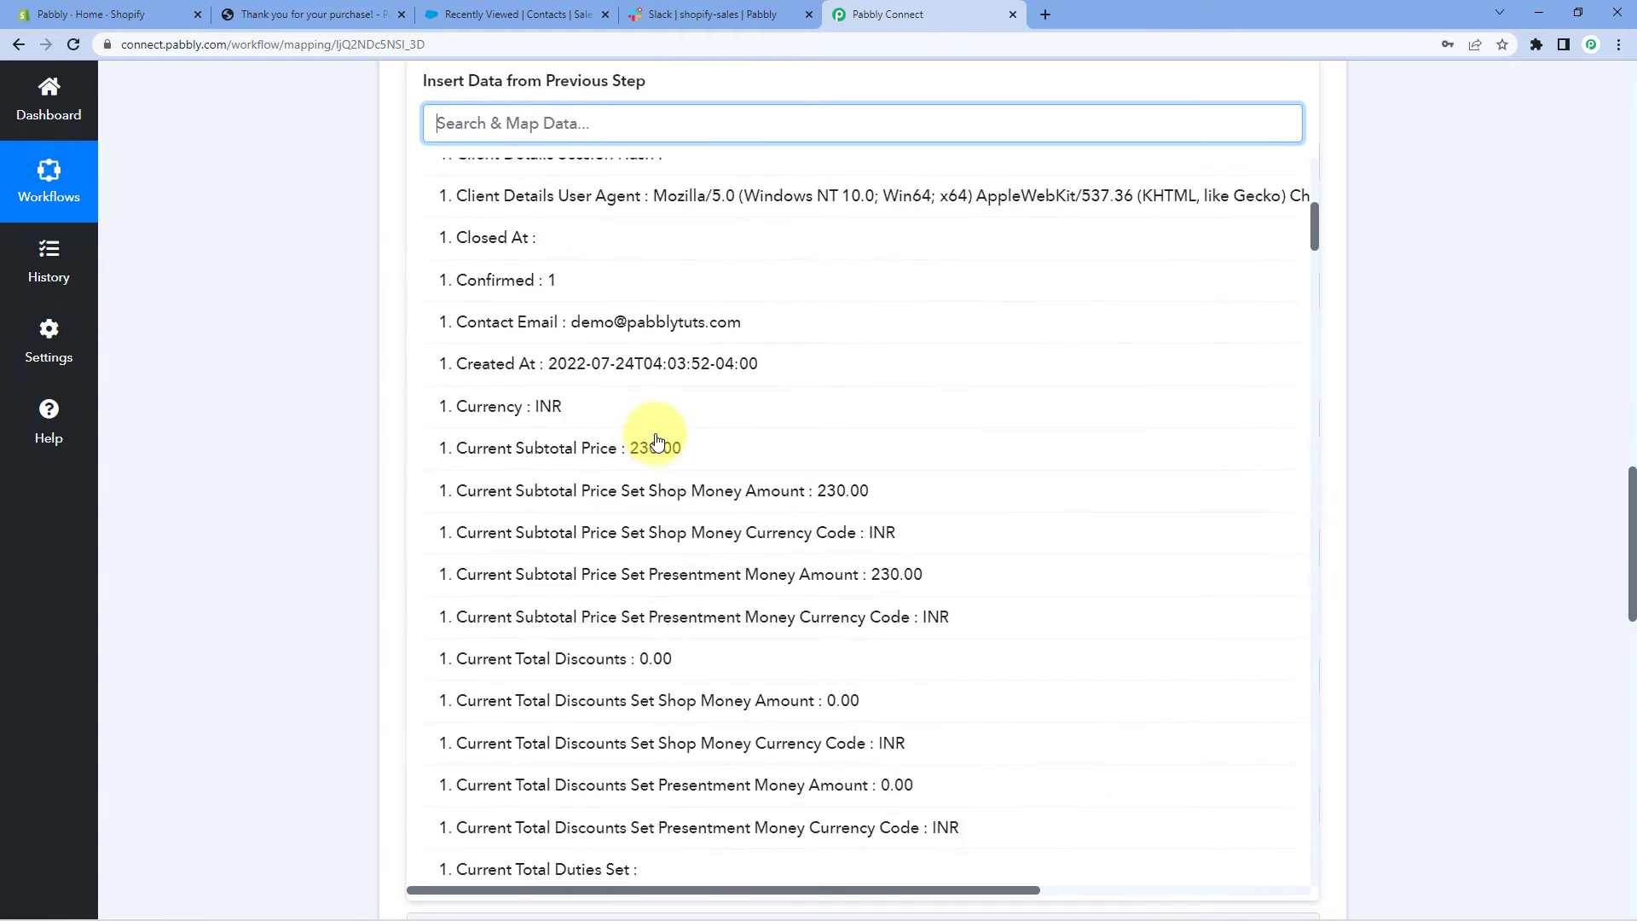
{"action": "scroll", "coordinate": [657, 441], "scroll_direction": "down", "scroll_amount": 20}
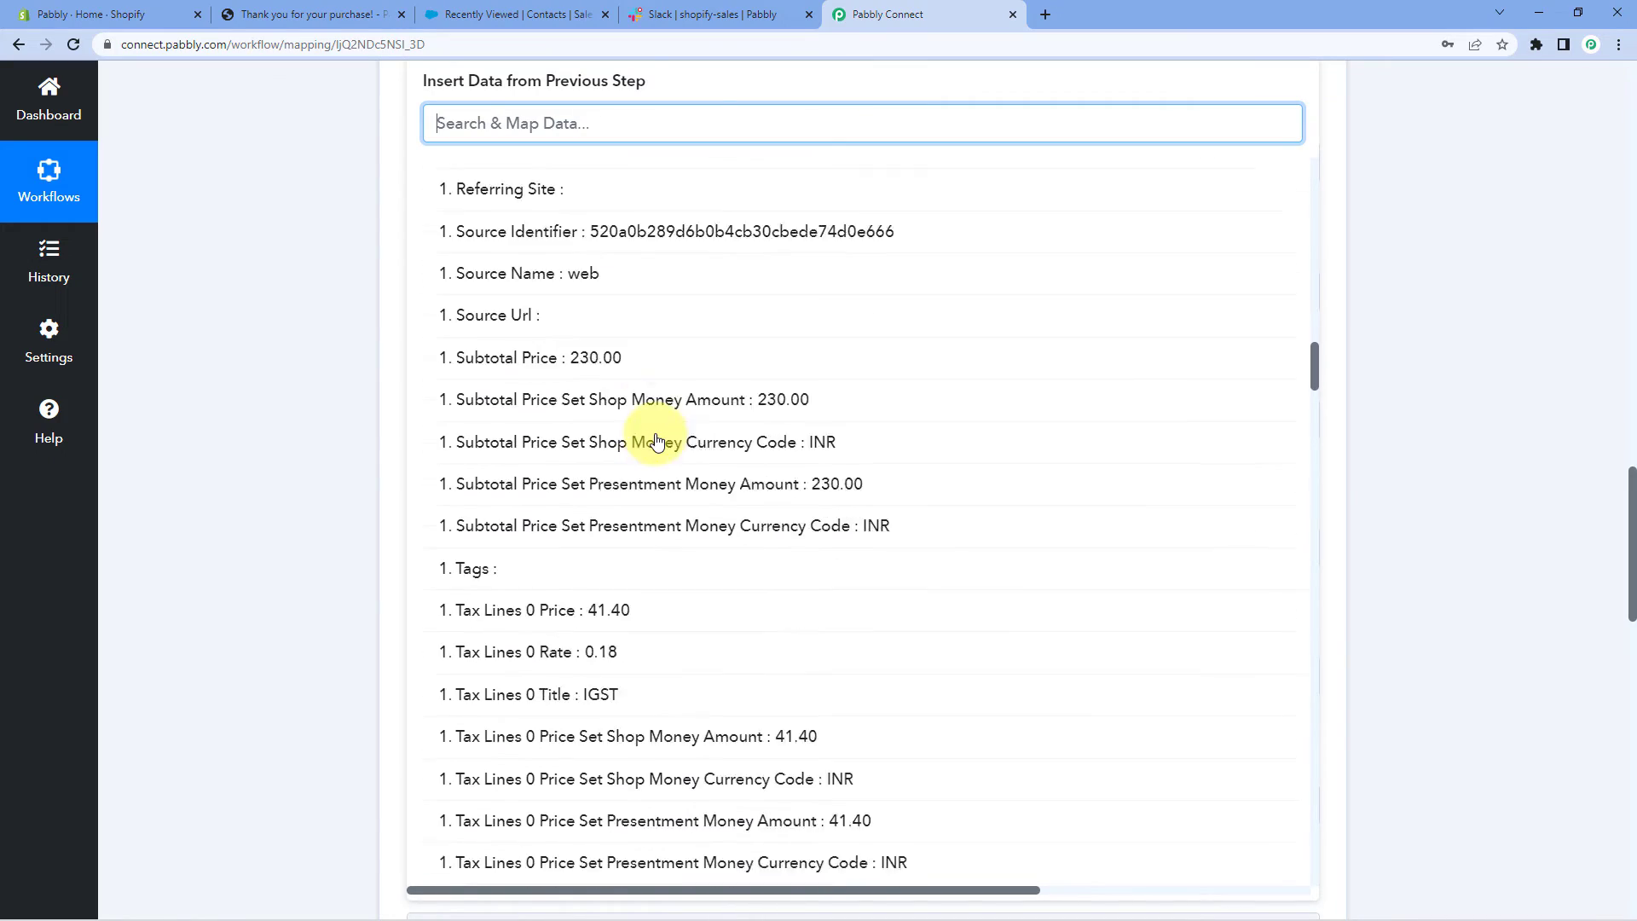
{"action": "scroll", "coordinate": [657, 440], "scroll_direction": "down", "scroll_amount": 15}
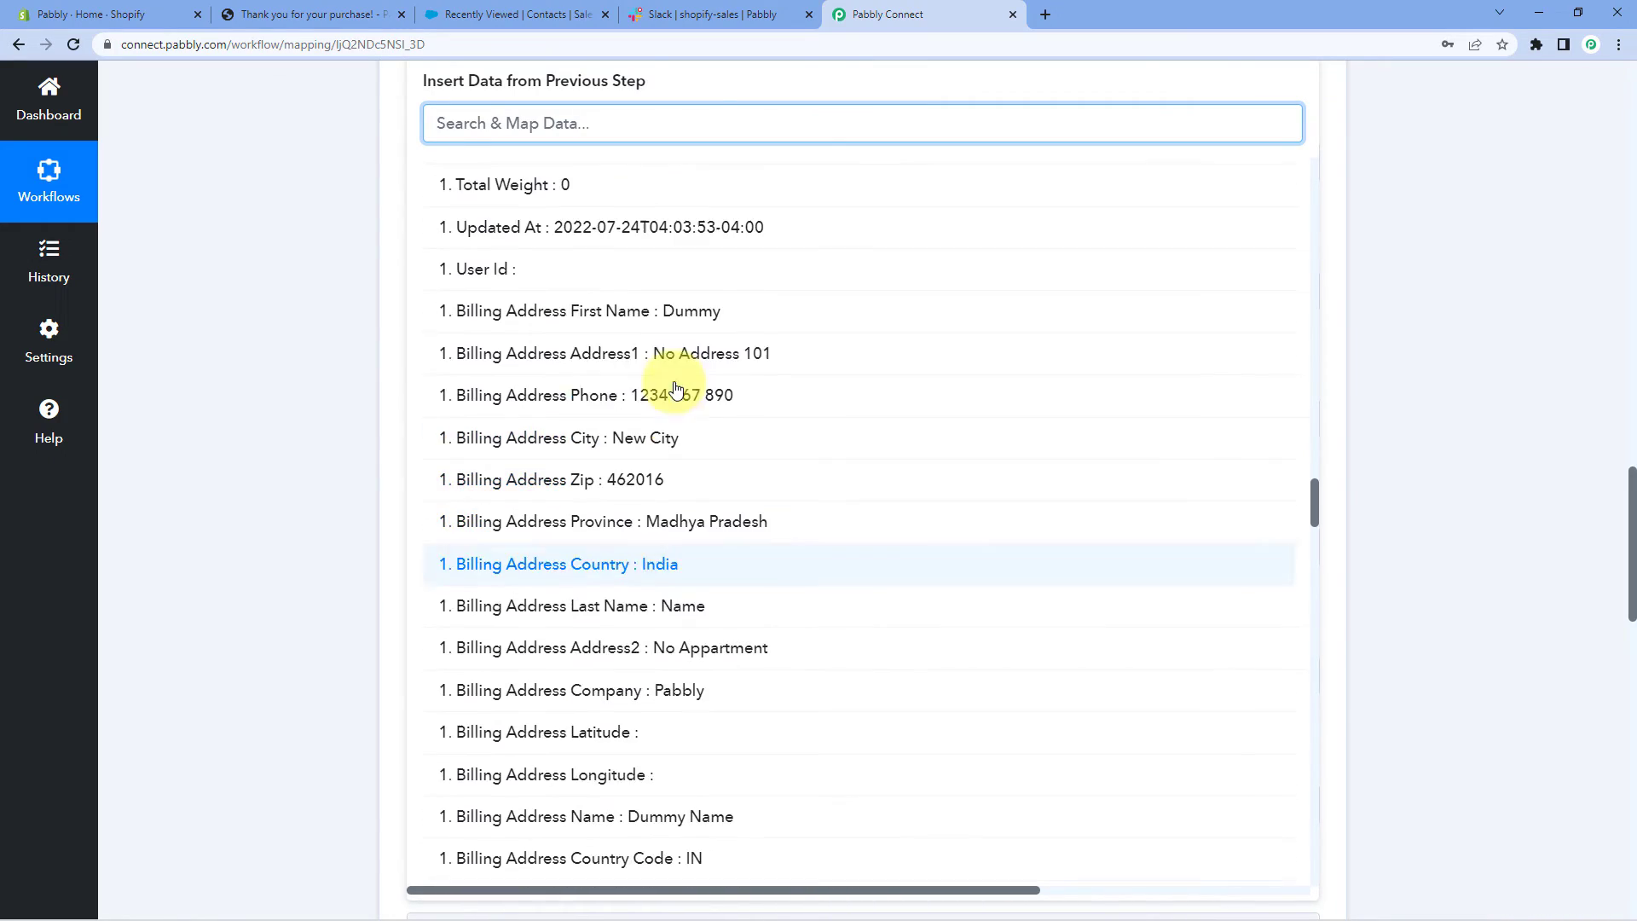
{"action": "left_click", "coordinate": [621, 314]}
{"action": "scroll", "coordinate": [285, 243], "scroll_direction": "up", "scroll_amount": 2}
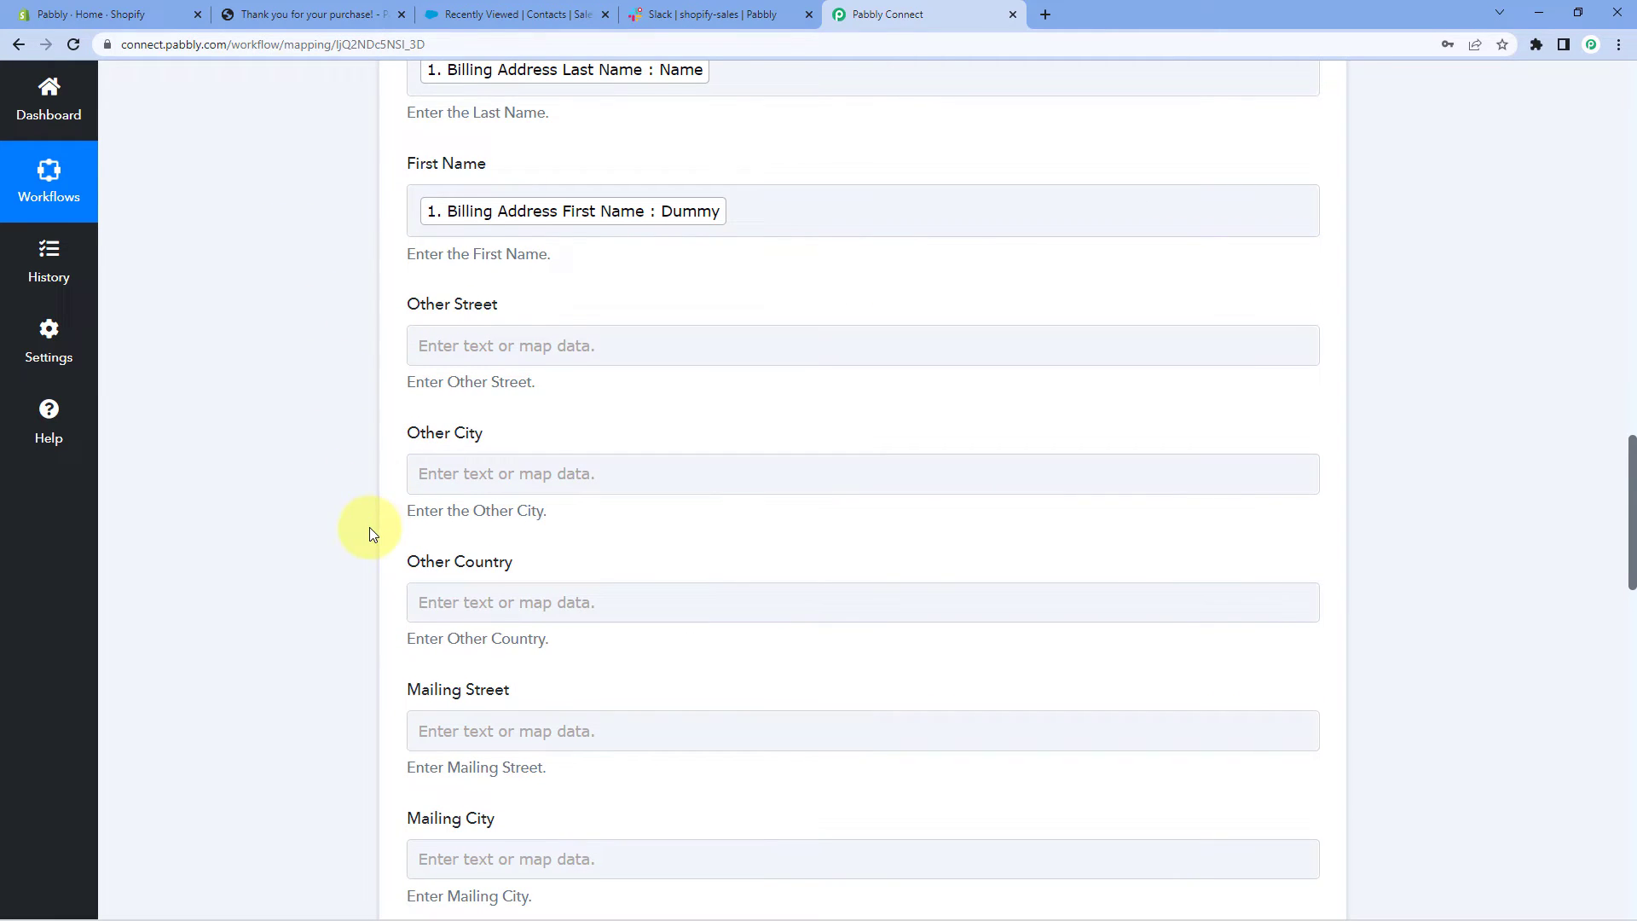
{"action": "scroll", "coordinate": [370, 529], "scroll_direction": "down", "scroll_amount": 2}
{"action": "scroll", "coordinate": [367, 585], "scroll_direction": "down", "scroll_amount": 2}
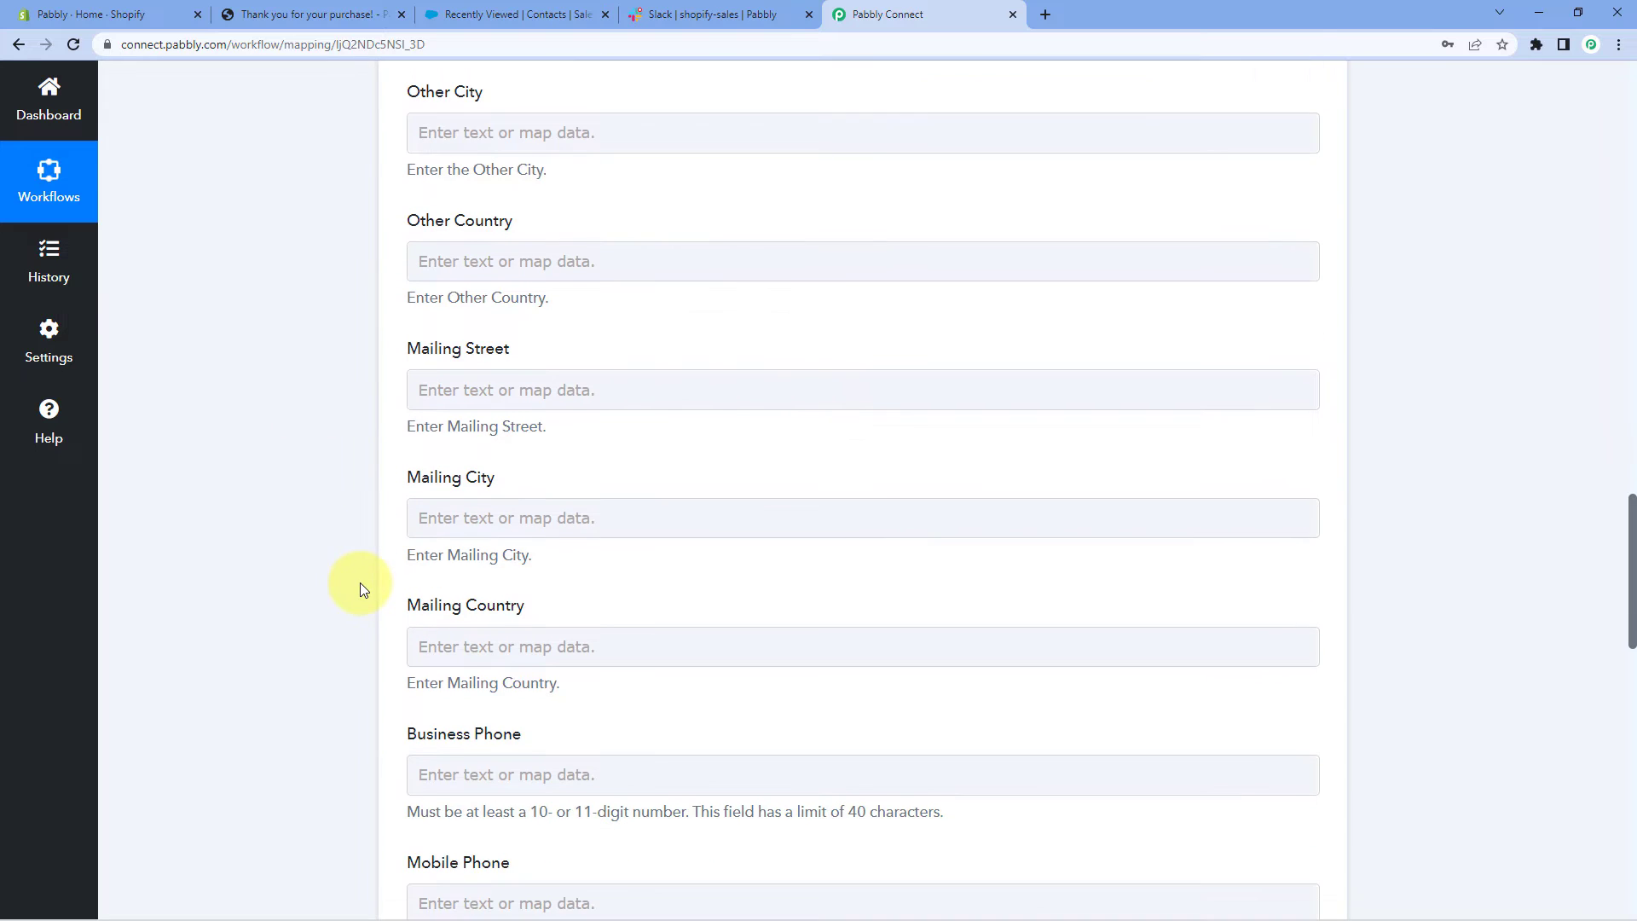
{"action": "scroll", "coordinate": [366, 578], "scroll_direction": "up", "scroll_amount": 4}
{"action": "left_click", "coordinate": [478, 345]}
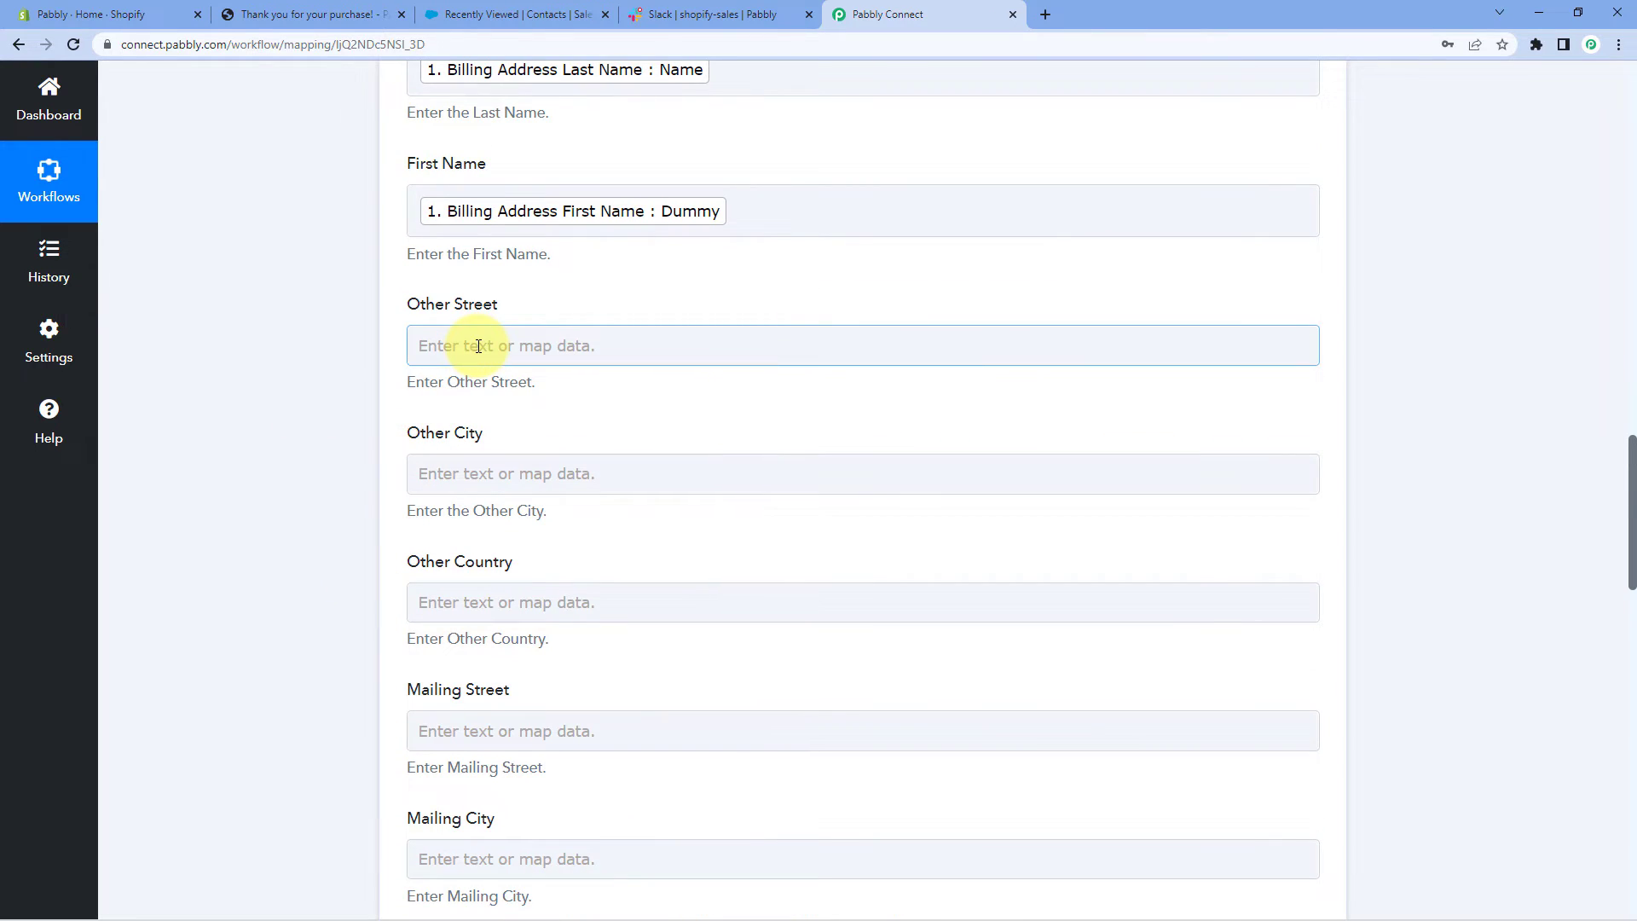
Map Other Street to Billing Address Address1 and Other City to Customer Default Address City
{"action": "left_click", "coordinate": [475, 495]}
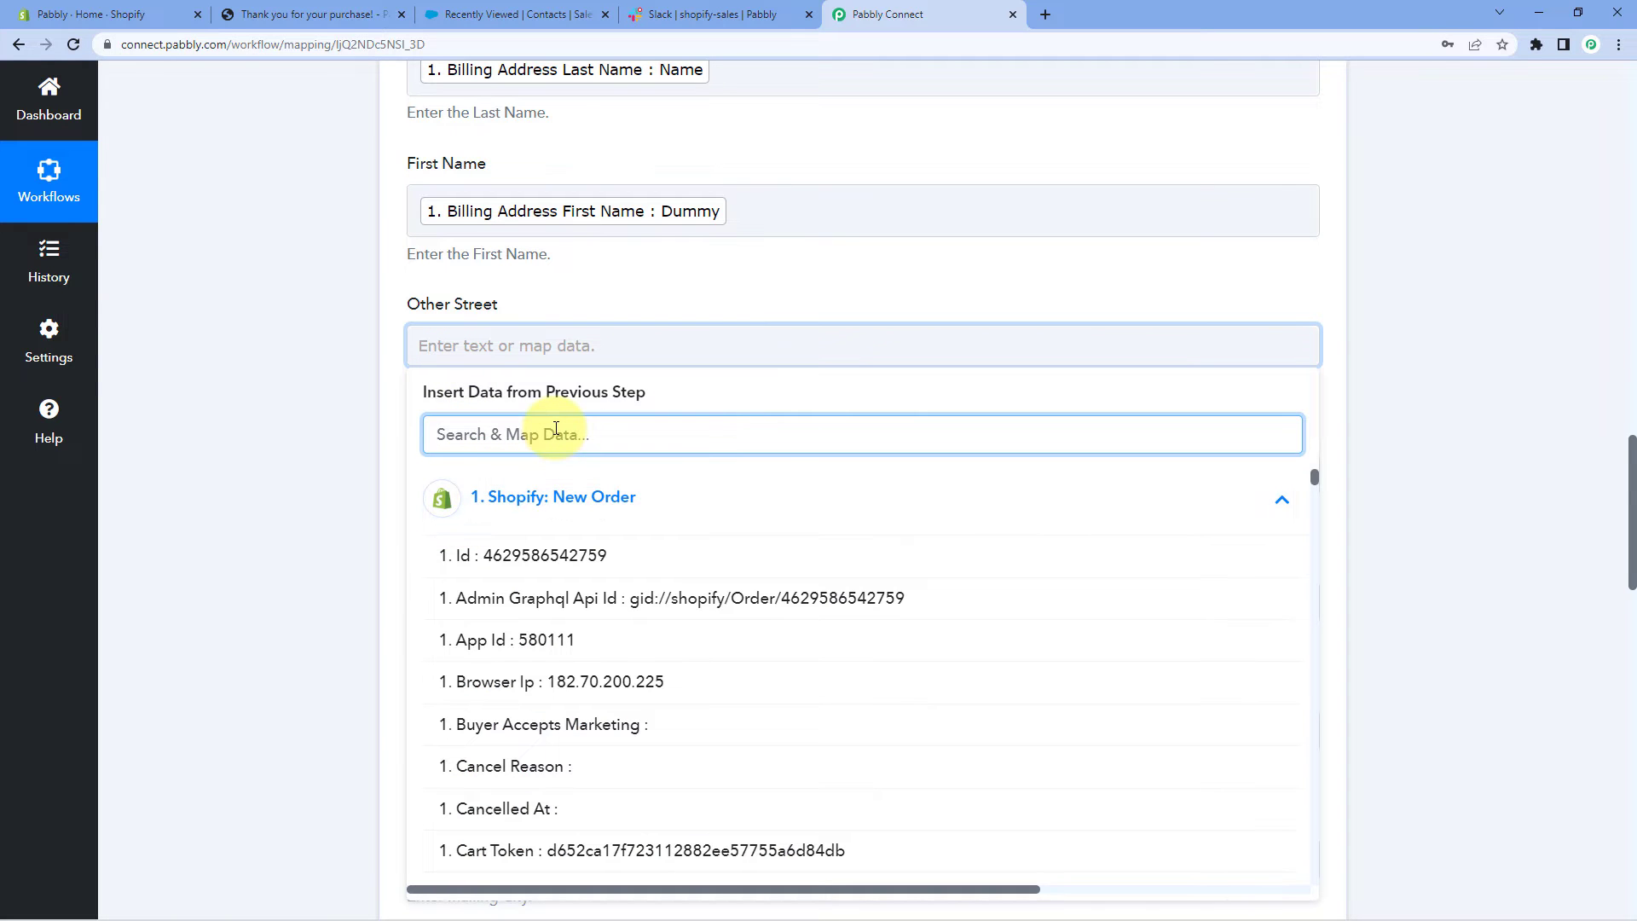
{"action": "type", "text": "Ad"}
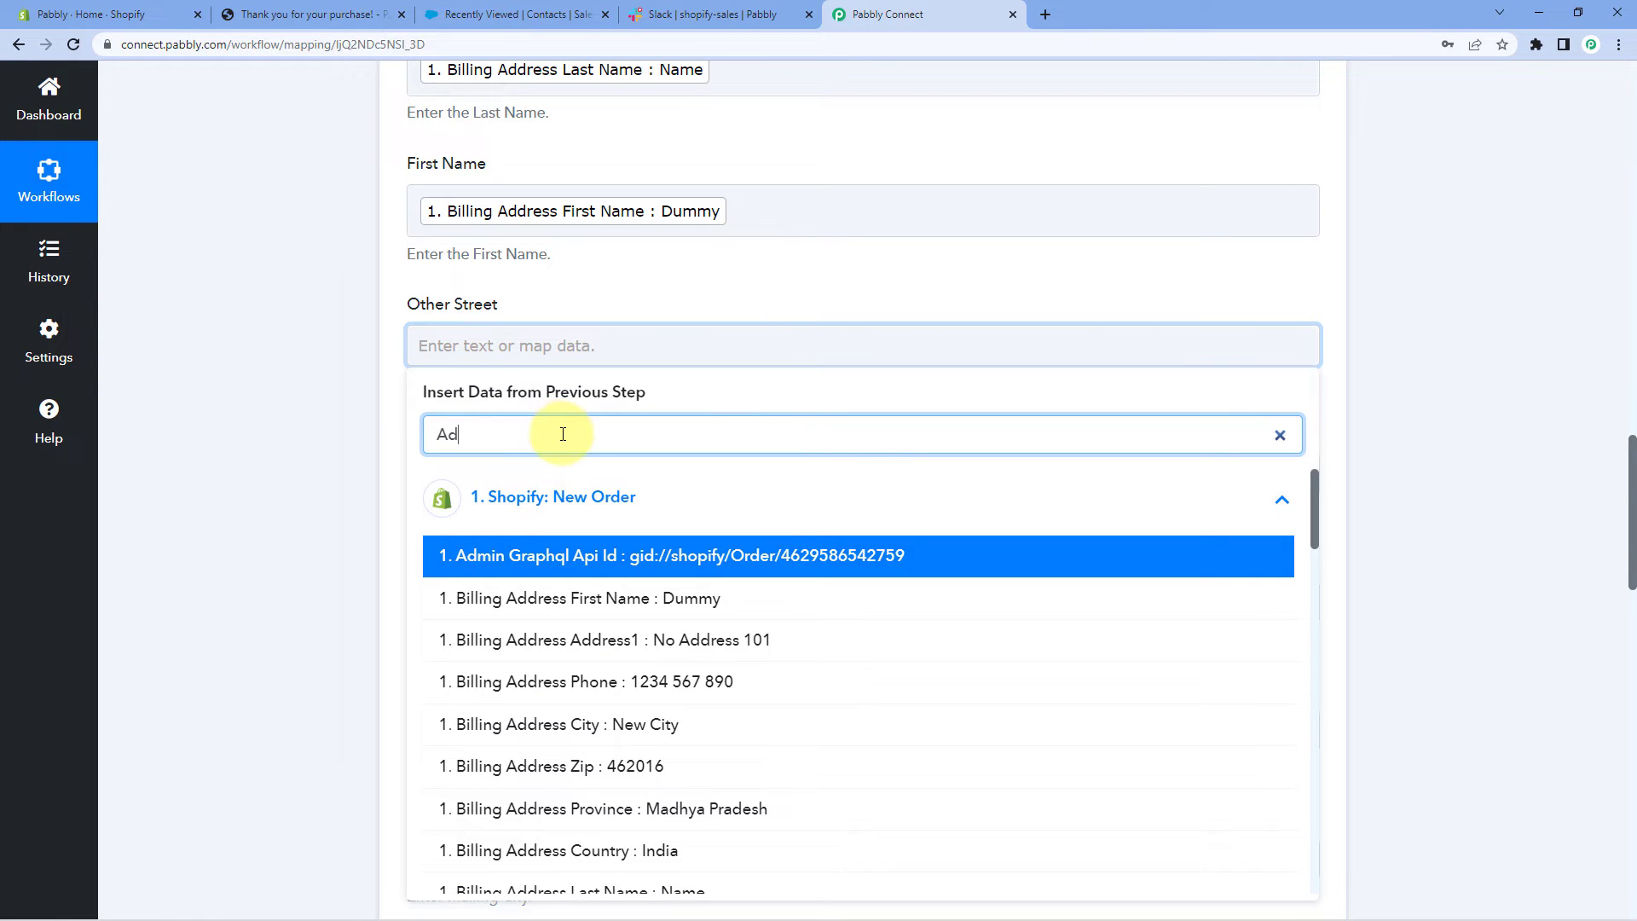
{"action": "left_click", "coordinate": [624, 655]}
{"action": "scroll", "coordinate": [349, 519], "scroll_direction": "down", "scroll_amount": 1}
{"action": "left_click", "coordinate": [422, 401]}
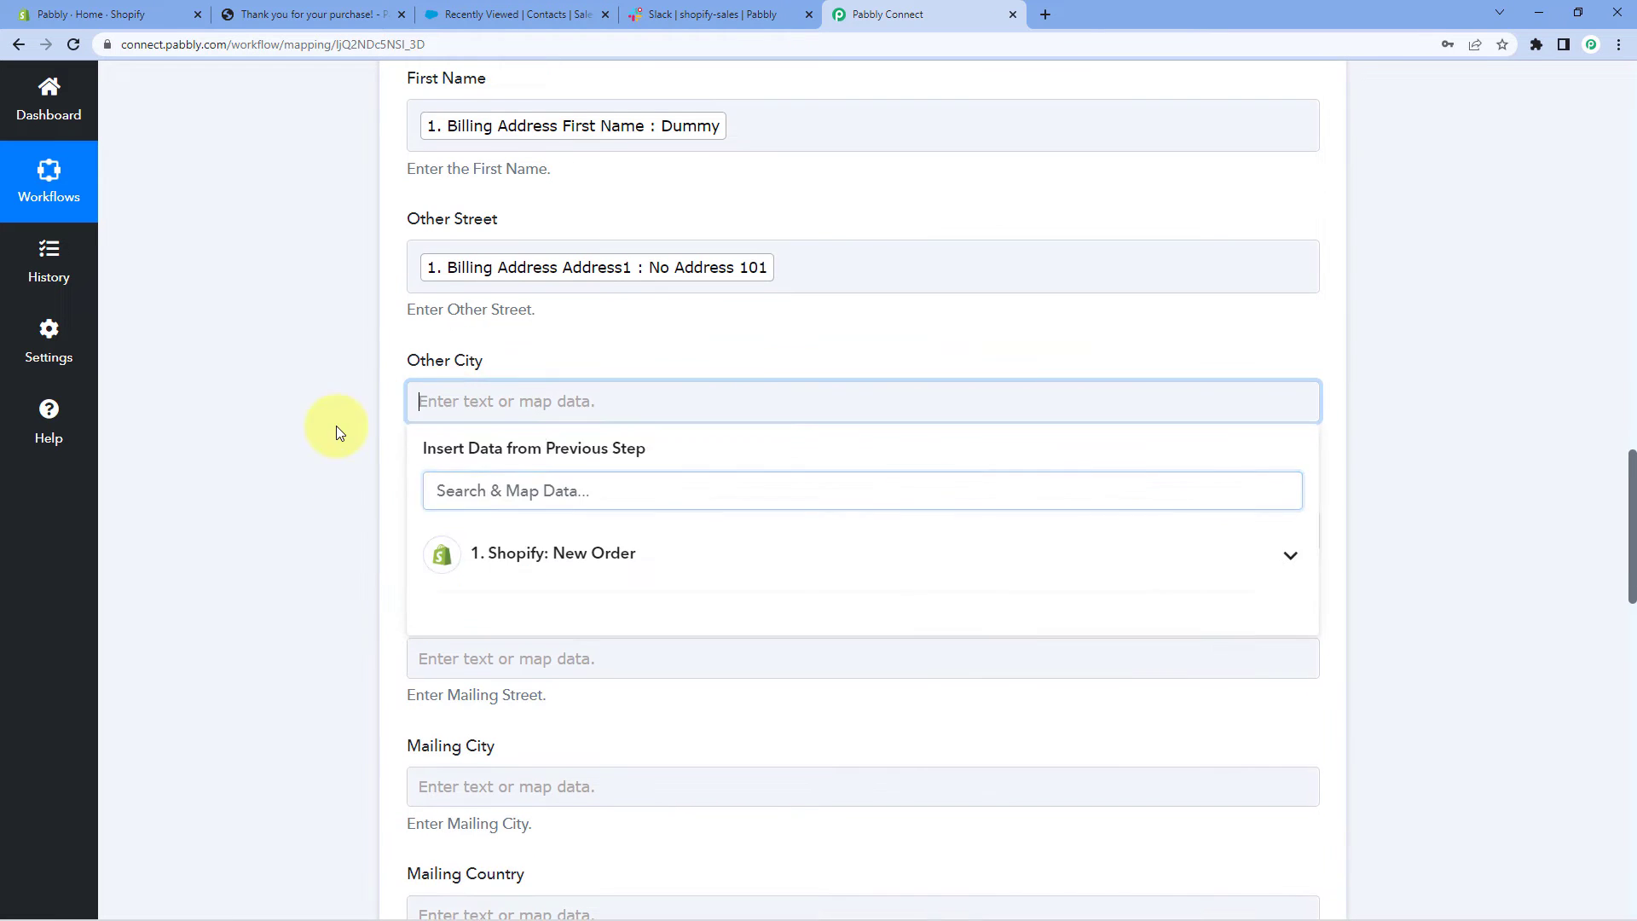
{"action": "scroll", "coordinate": [336, 427], "scroll_direction": "down", "scroll_amount": 2}
{"action": "left_click", "coordinate": [475, 380]}
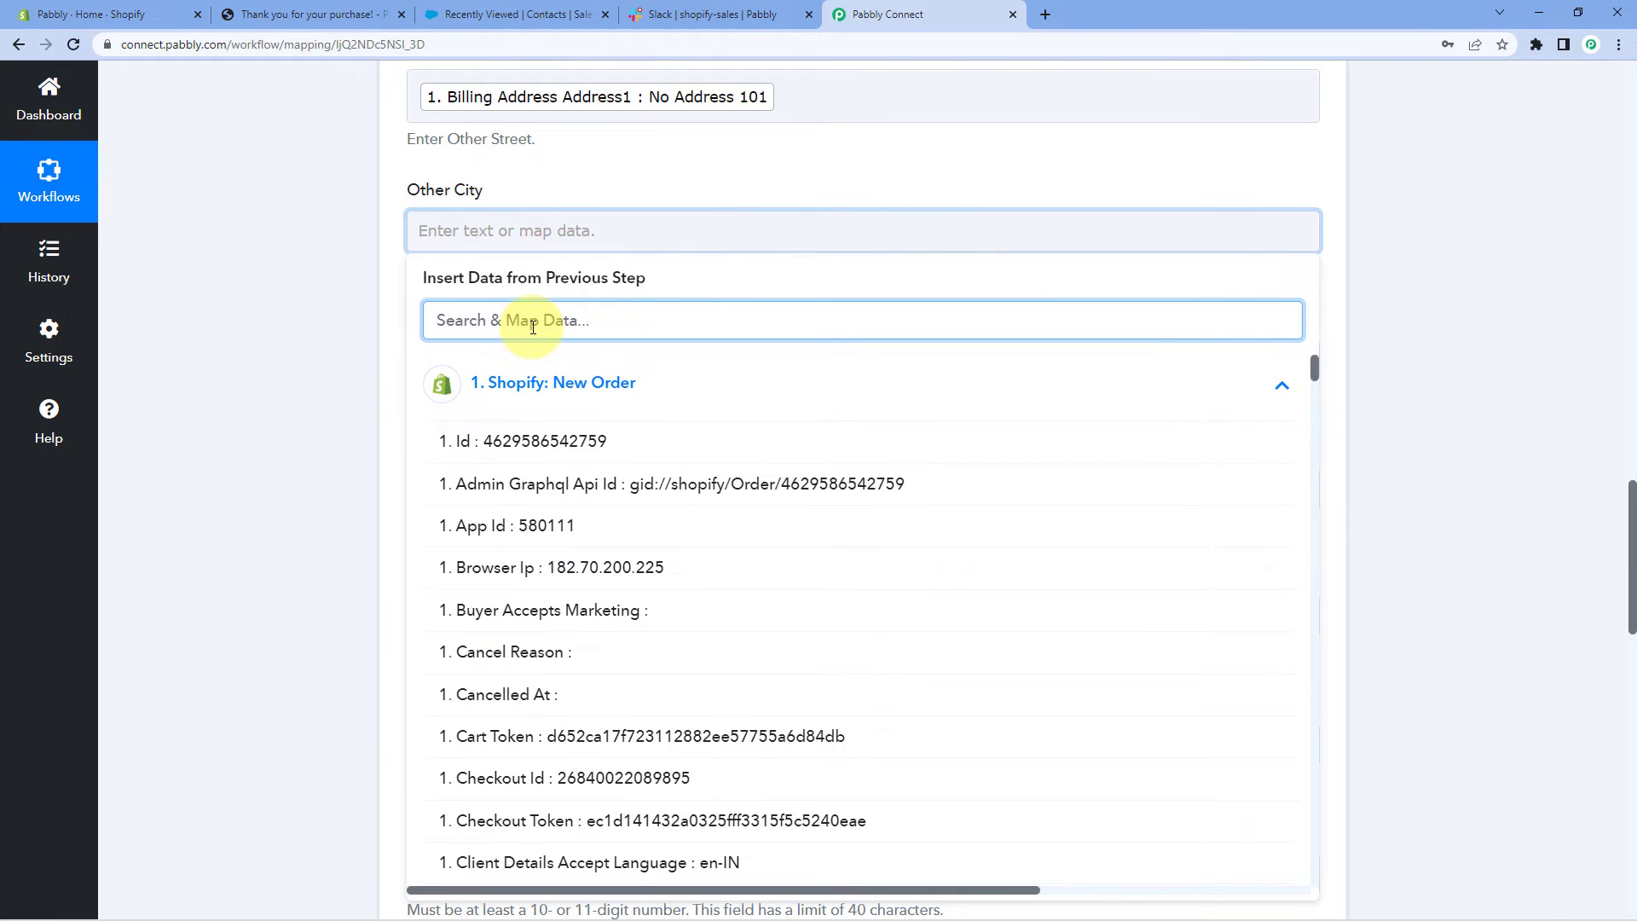
{"action": "type", "text": "city"}
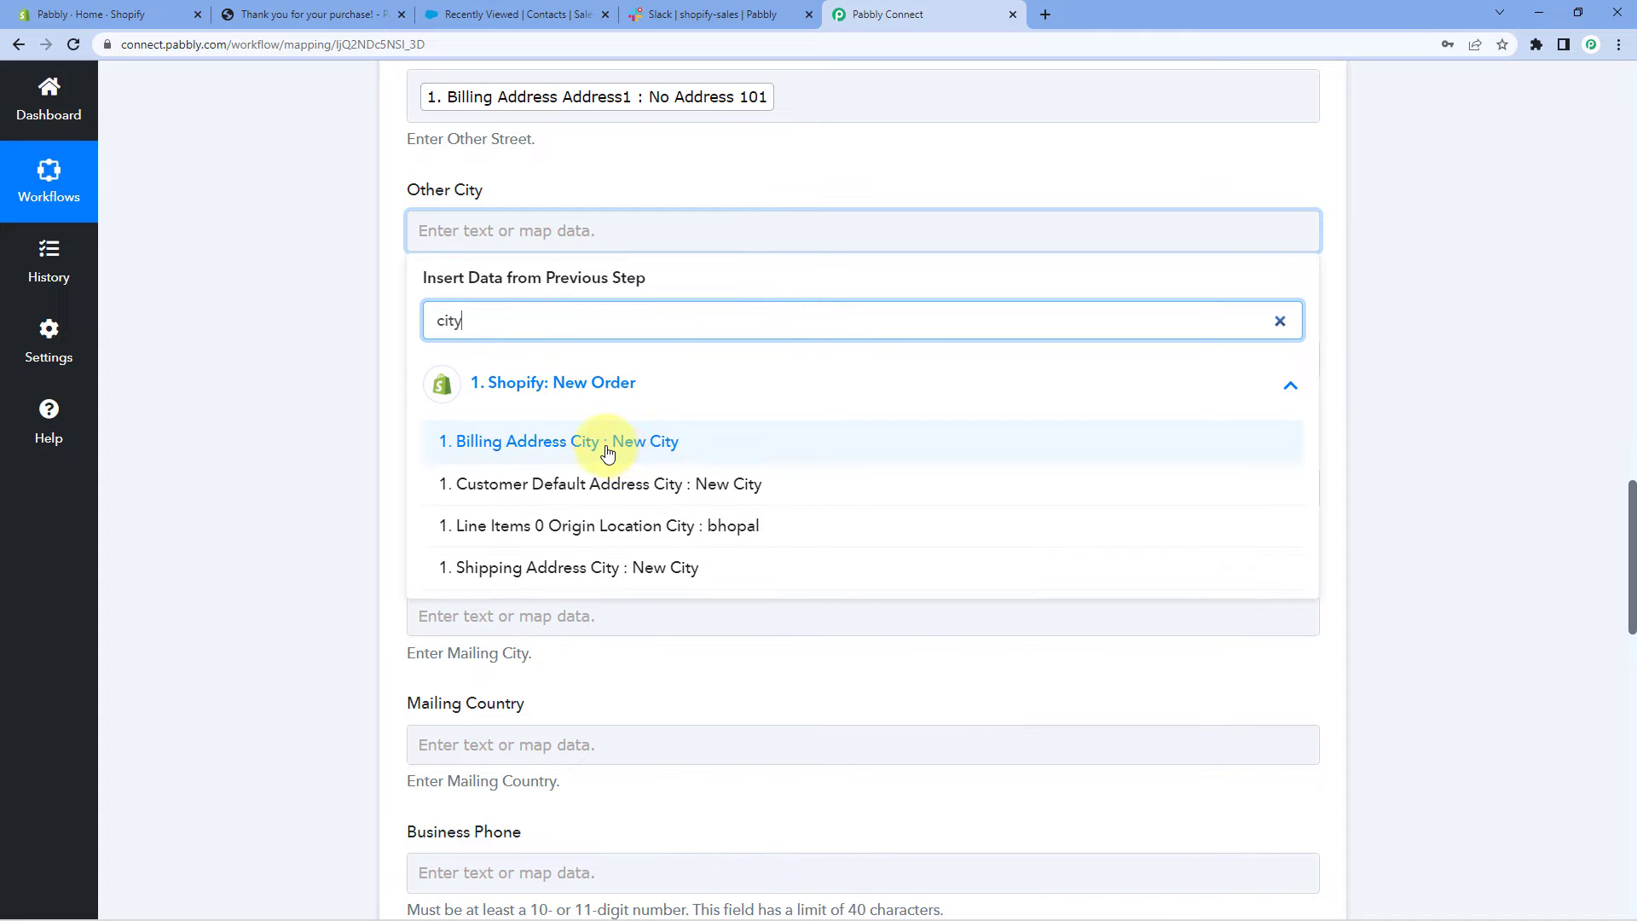
{"action": "left_click", "coordinate": [658, 483]}
{"action": "scroll", "coordinate": [304, 416], "scroll_direction": "down", "scroll_amount": 2}
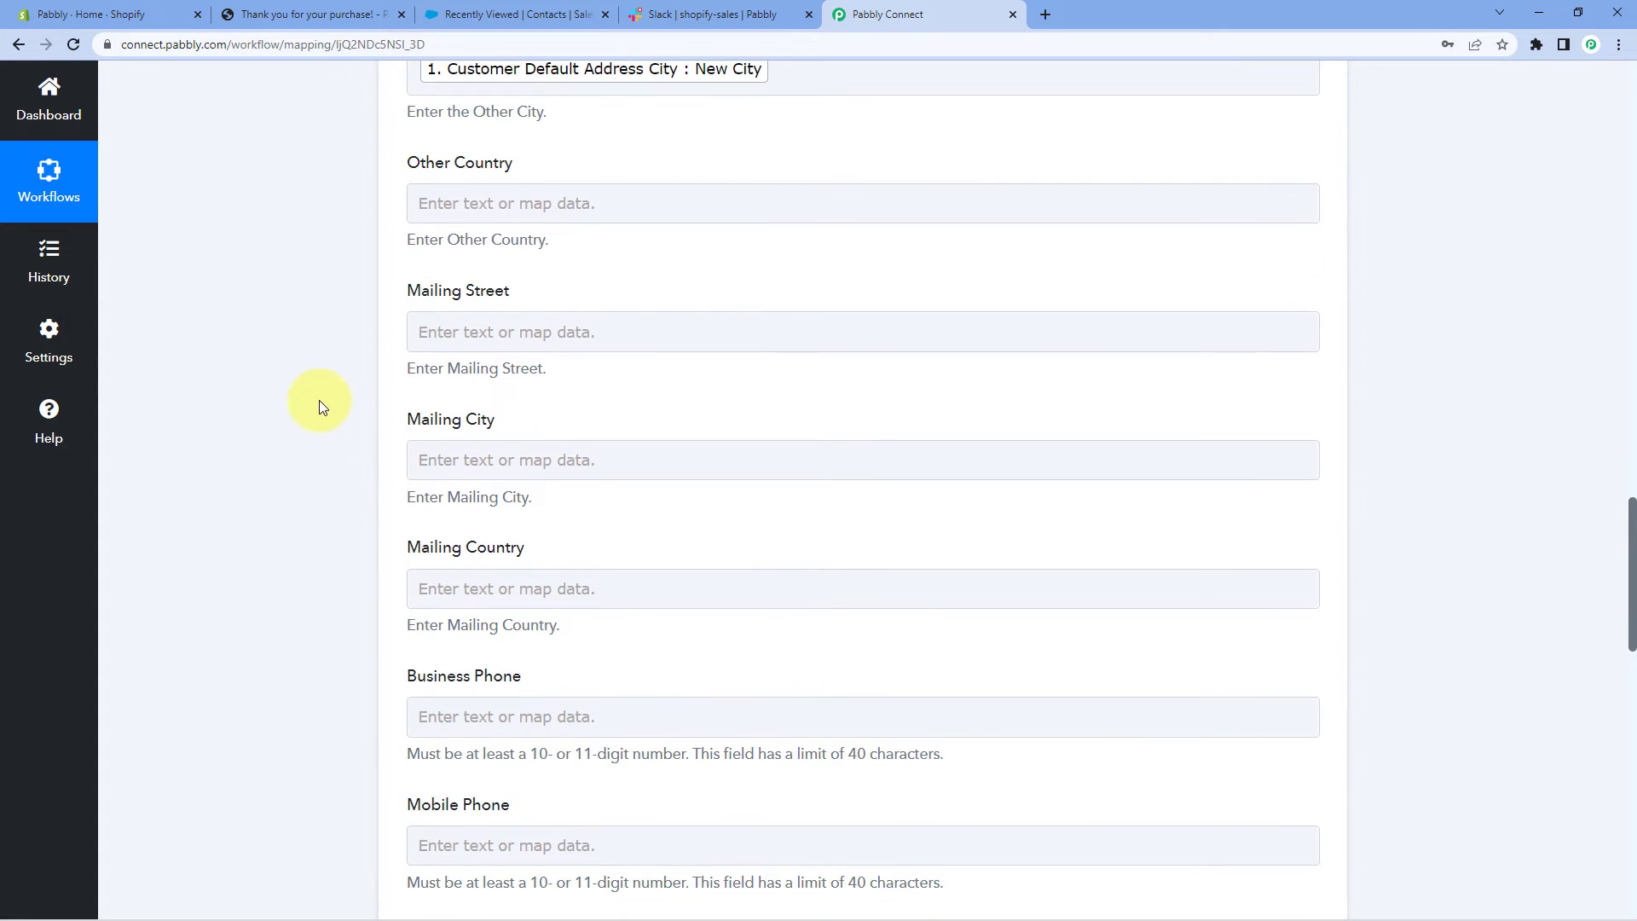
Search the order data for a country field, then leave Other Country empty
{"action": "left_click", "coordinate": [478, 201]}
{"action": "left_click", "coordinate": [506, 357]}
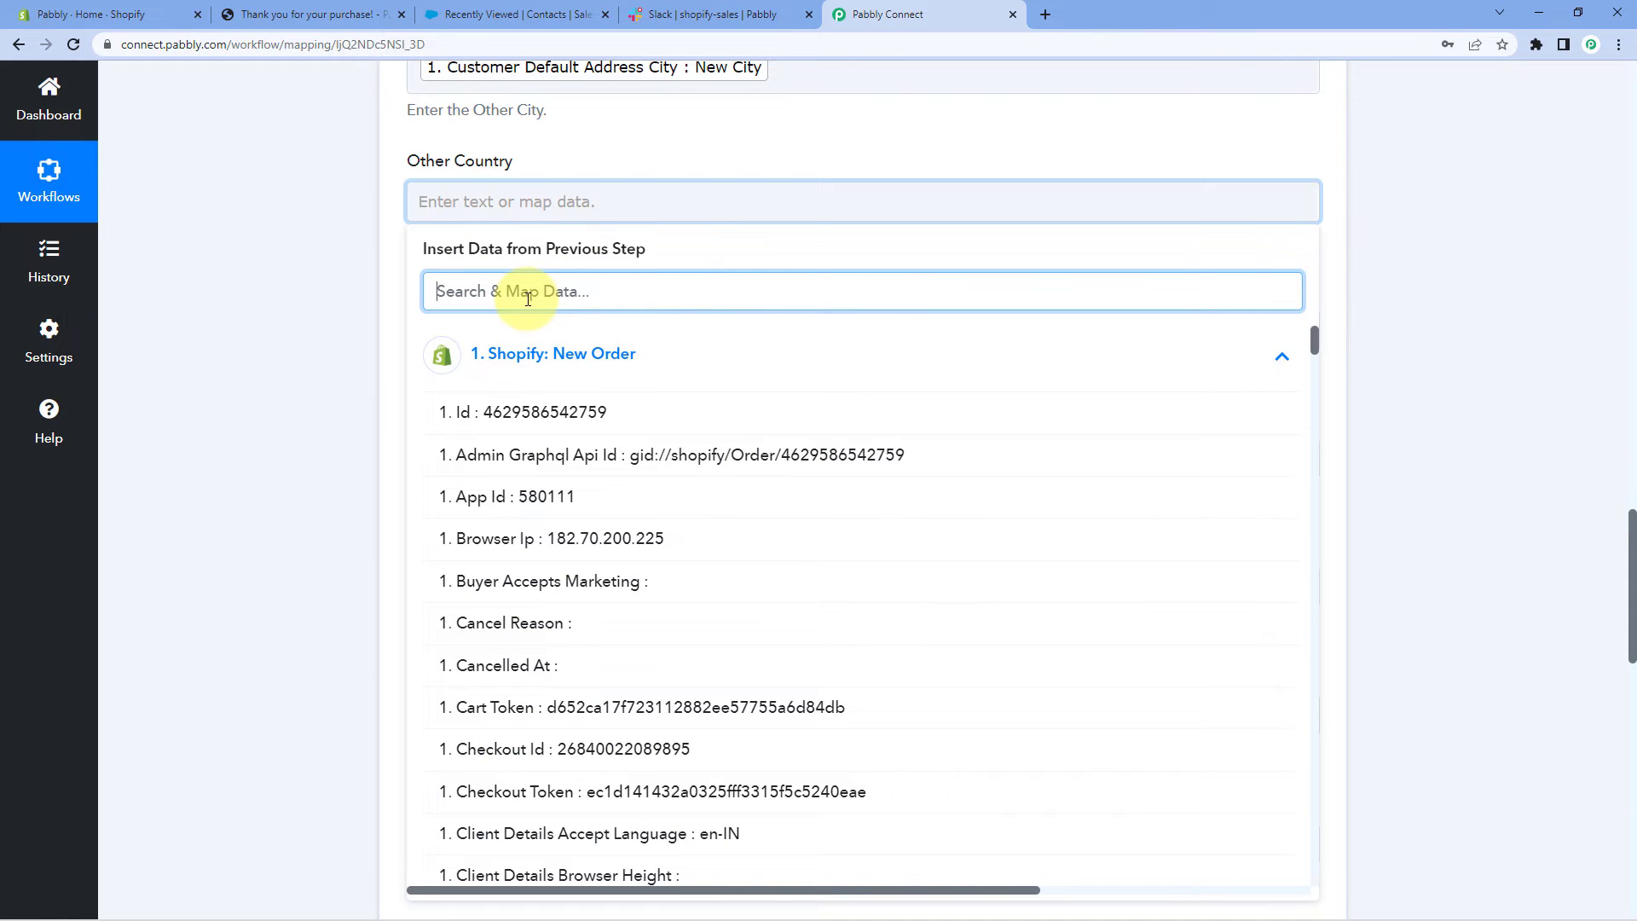
{"action": "type", "text": "county"}
{"action": "key", "text": "BackSpace"}
{"action": "key", "text": "BackSpace"}
{"action": "key", "text": "BackSpace"}
{"action": "key", "text": "BackSpace"}
{"action": "key", "text": "BackSpace"}
{"action": "left_click", "coordinate": [360, 302]}
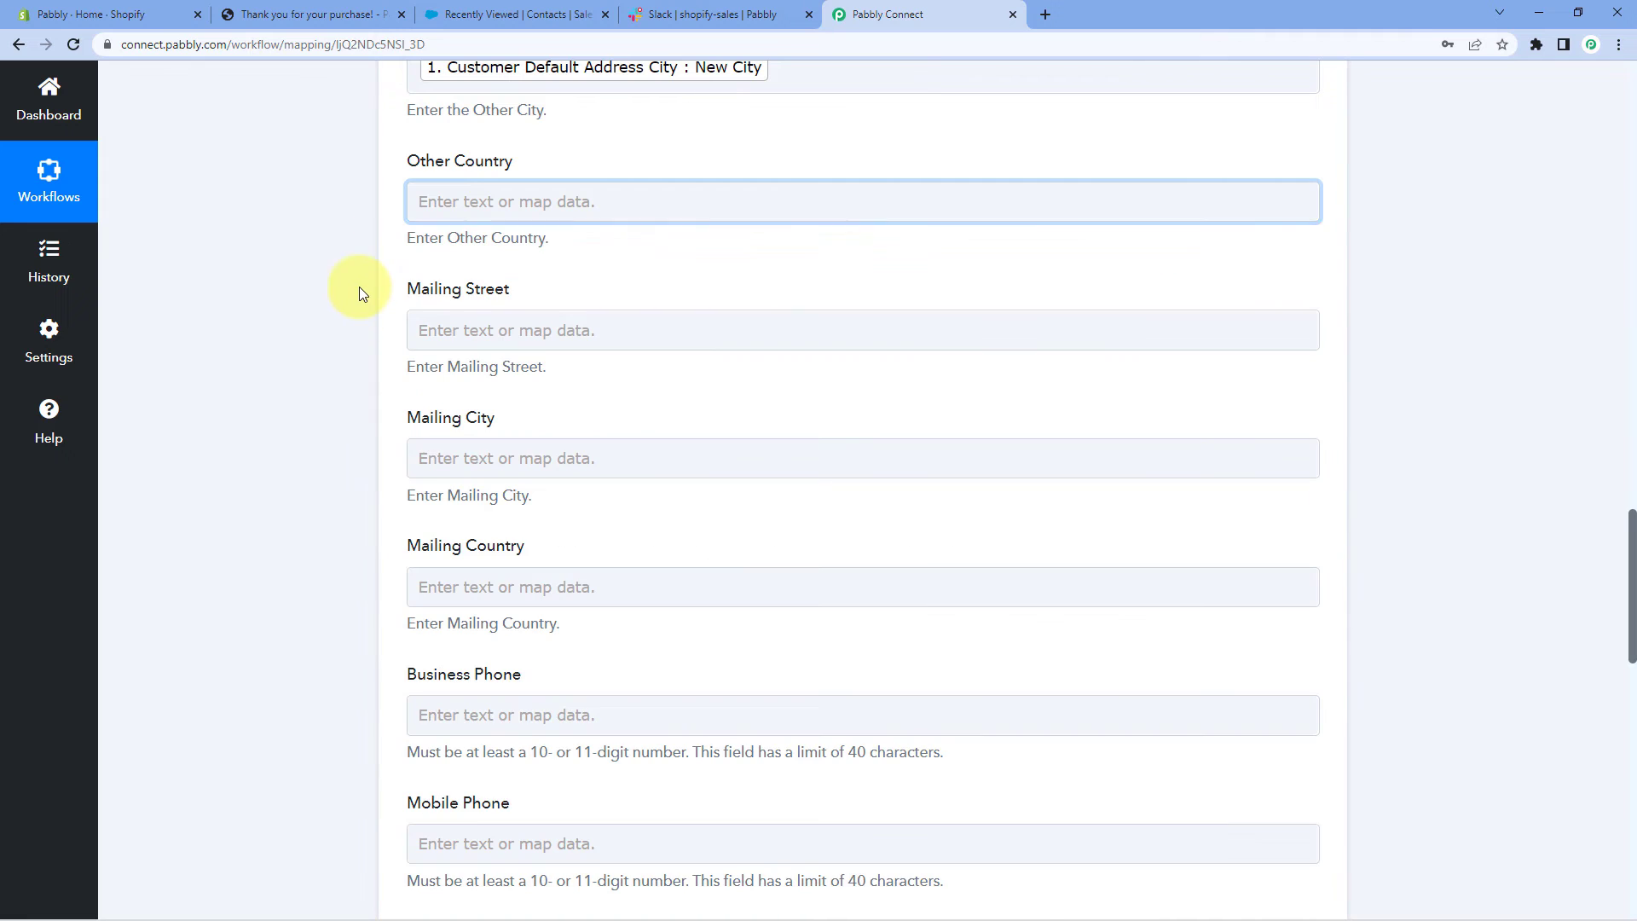
{"action": "scroll", "coordinate": [304, 275], "scroll_direction": "down", "scroll_amount": 1}
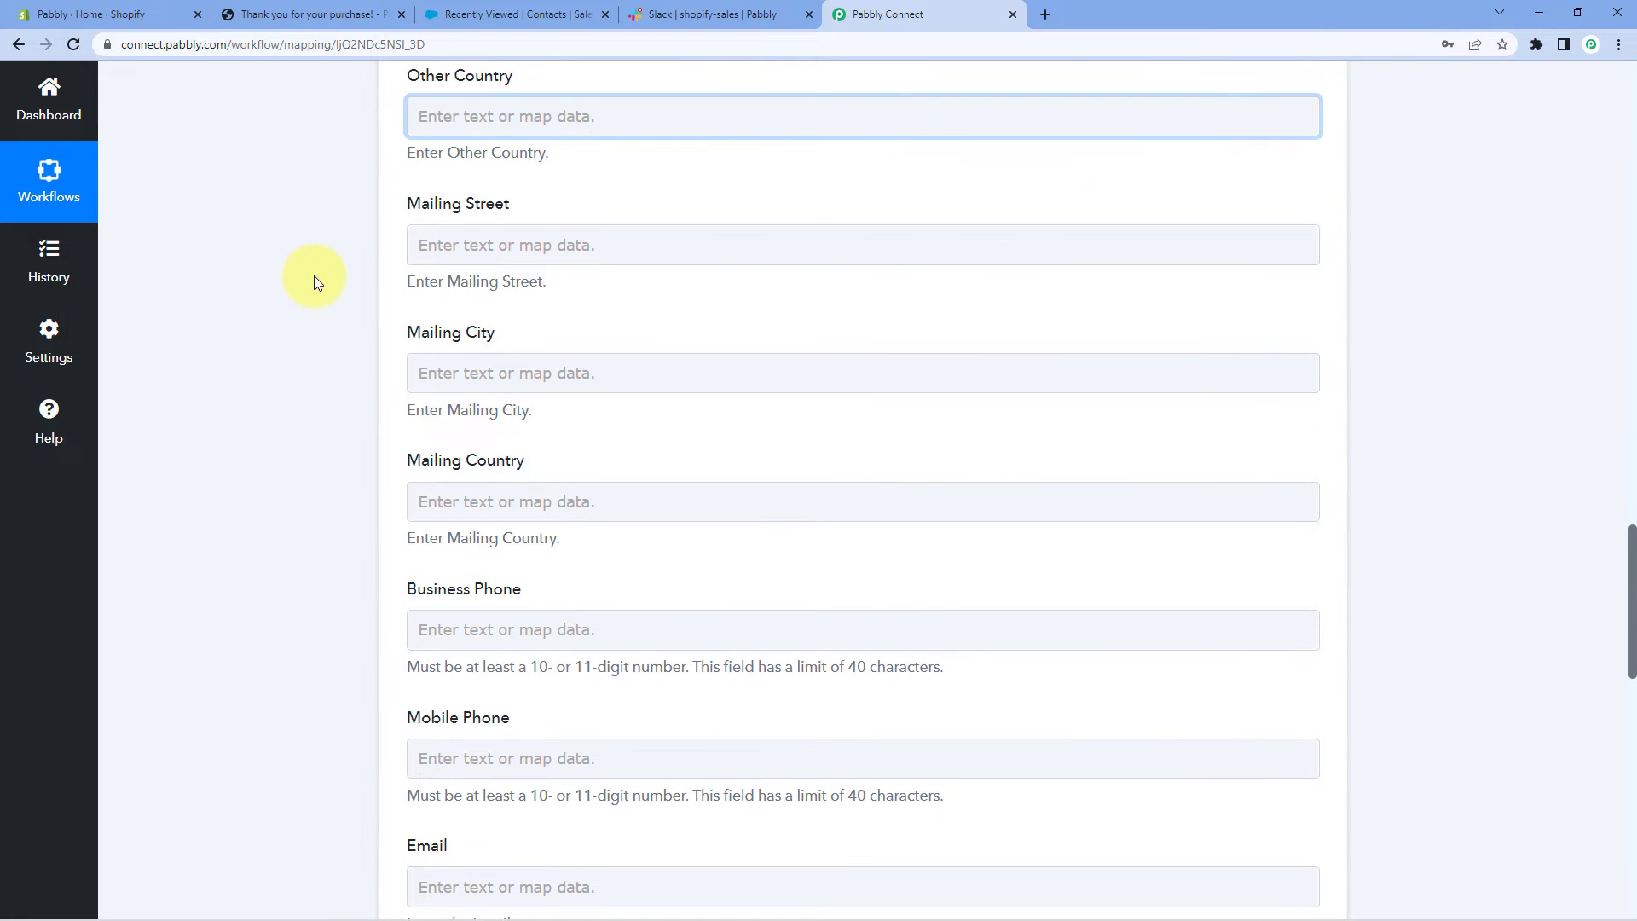
{"action": "scroll", "coordinate": [308, 274], "scroll_direction": "down", "scroll_amount": 1}
{"action": "scroll", "coordinate": [405, 341], "scroll_direction": "down", "scroll_amount": 2}
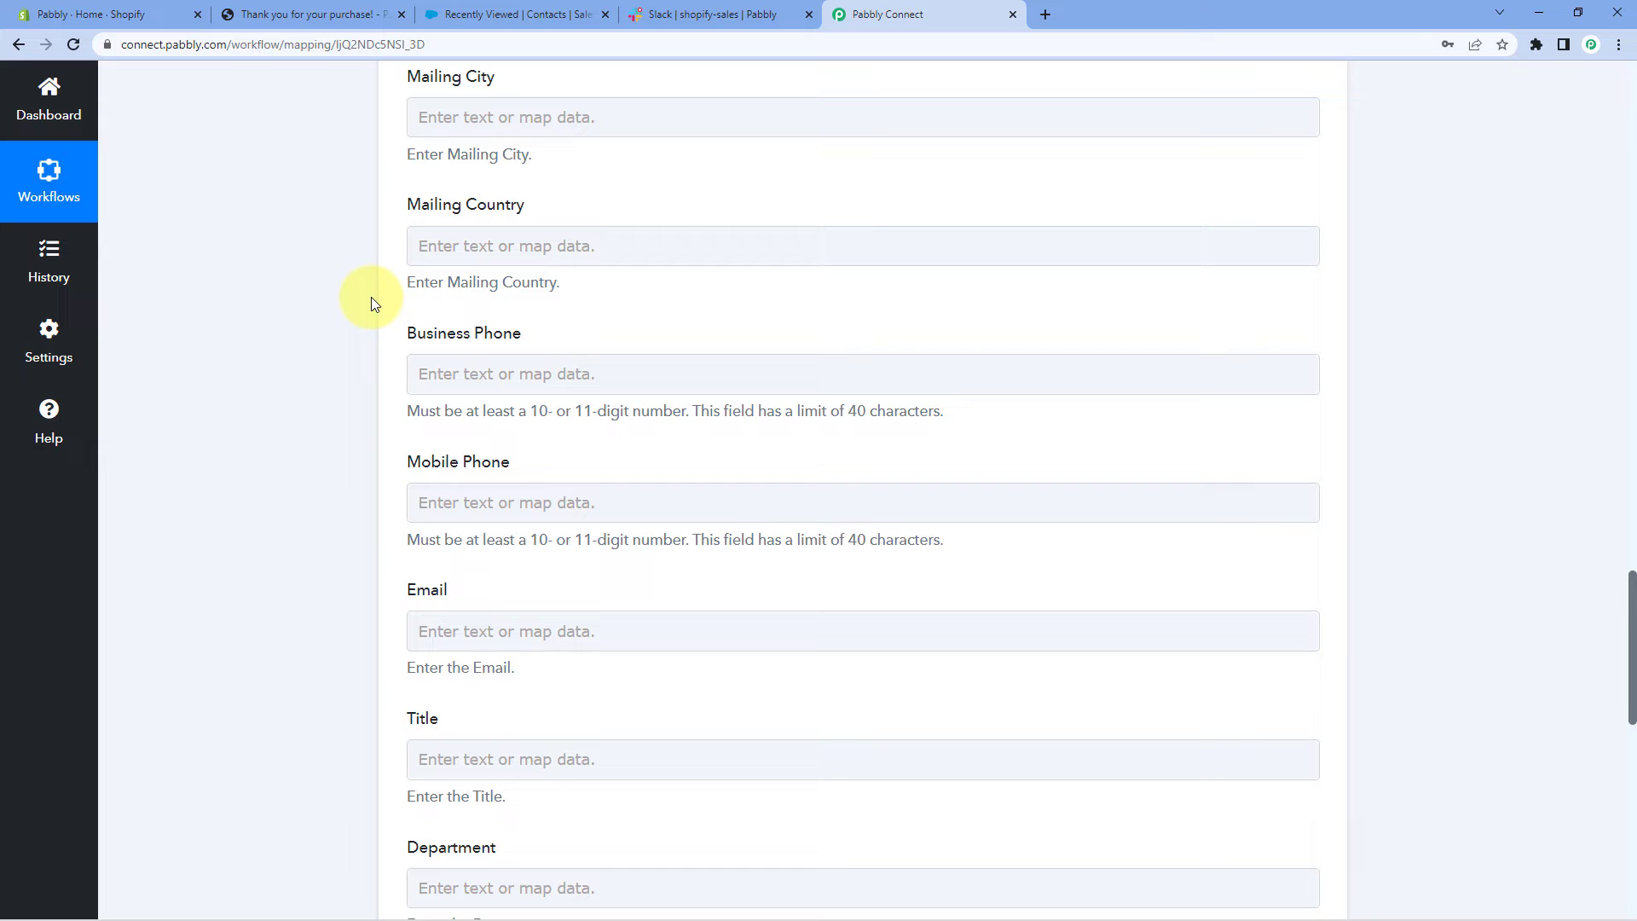
{"action": "scroll", "coordinate": [371, 302], "scroll_direction": "down", "scroll_amount": 1}
{"action": "scroll", "coordinate": [371, 303], "scroll_direction": "up", "scroll_amount": 5}
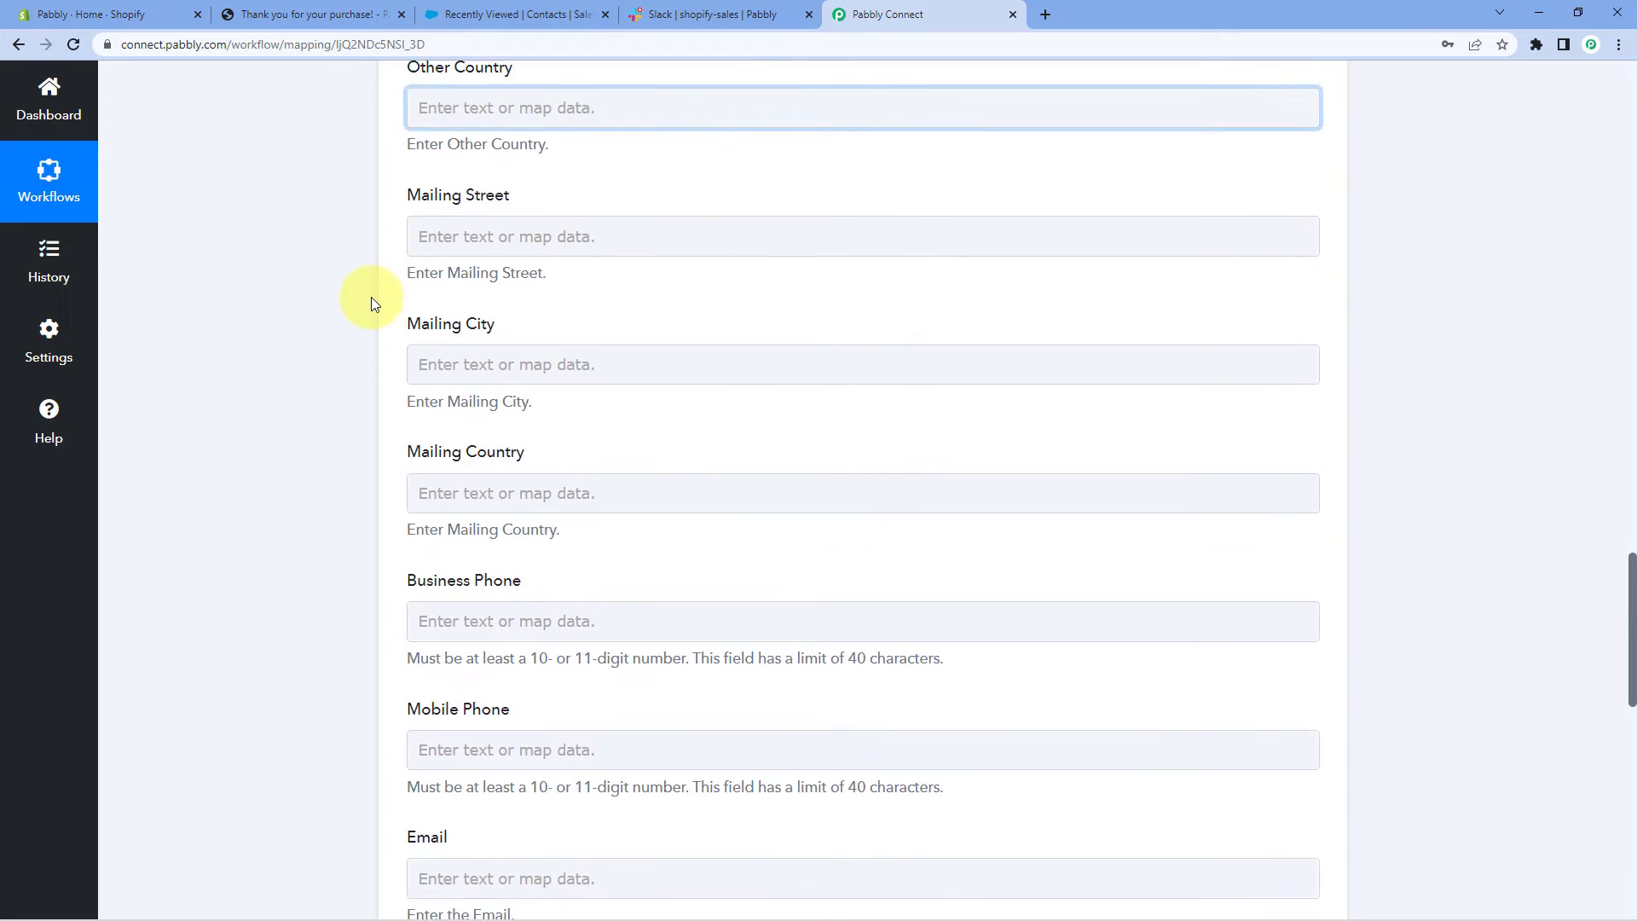
{"action": "scroll", "coordinate": [371, 302], "scroll_direction": "down", "scroll_amount": 7}
Map Mobile Phone to the order's Billing Address Phone, found by searching 'pho'
{"action": "left_click", "coordinate": [673, 247]}
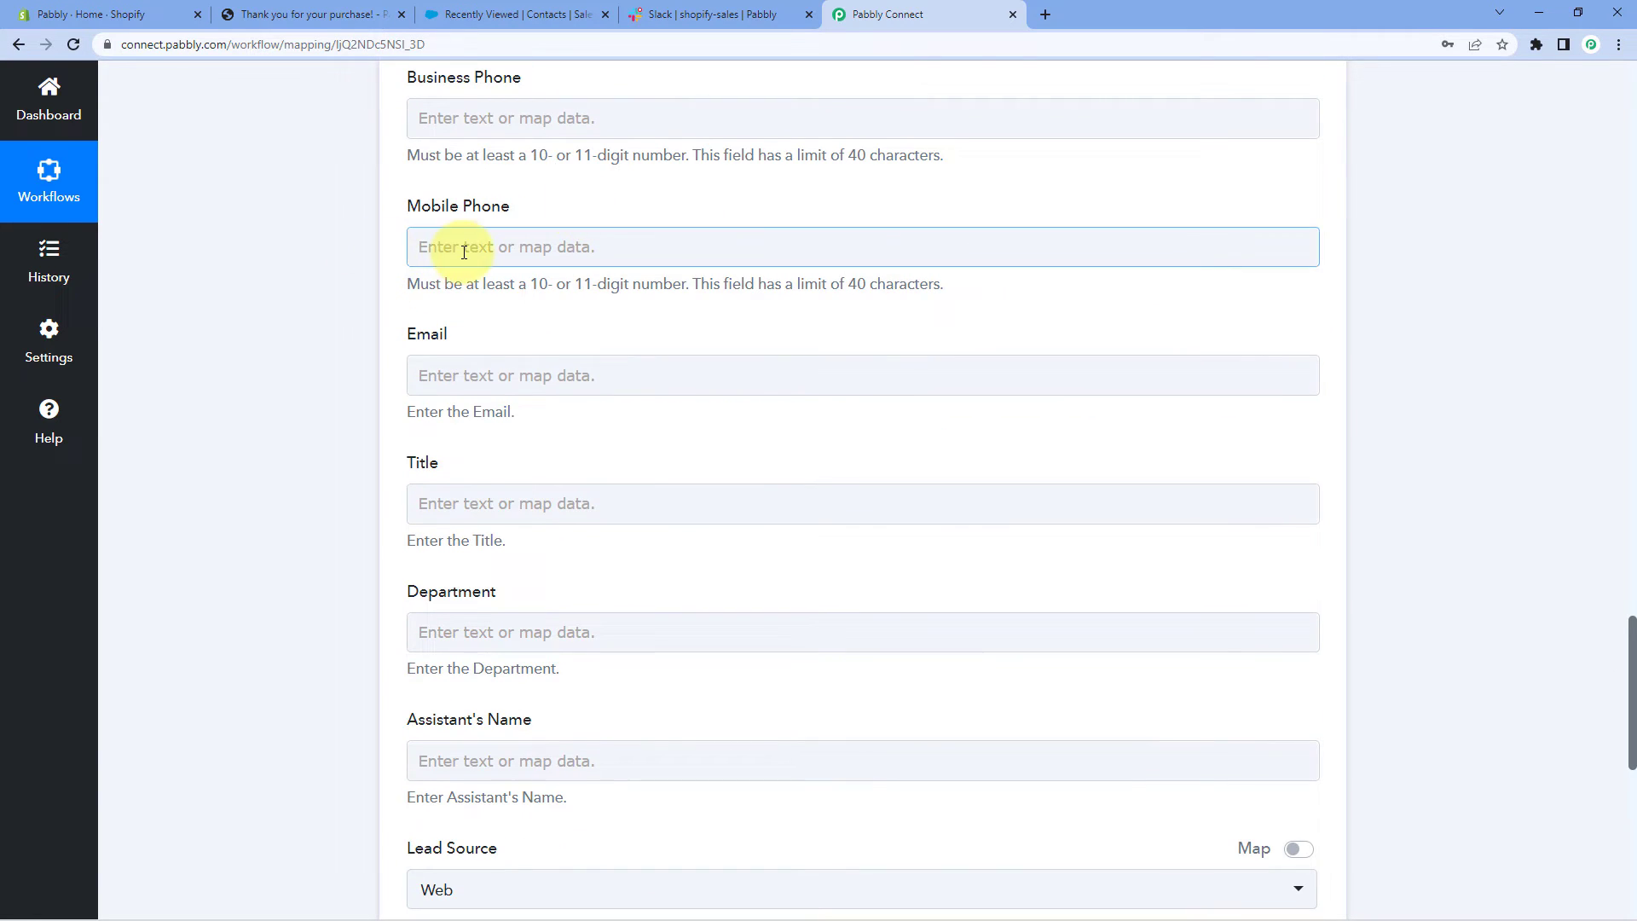
{"action": "left_click", "coordinate": [542, 396]}
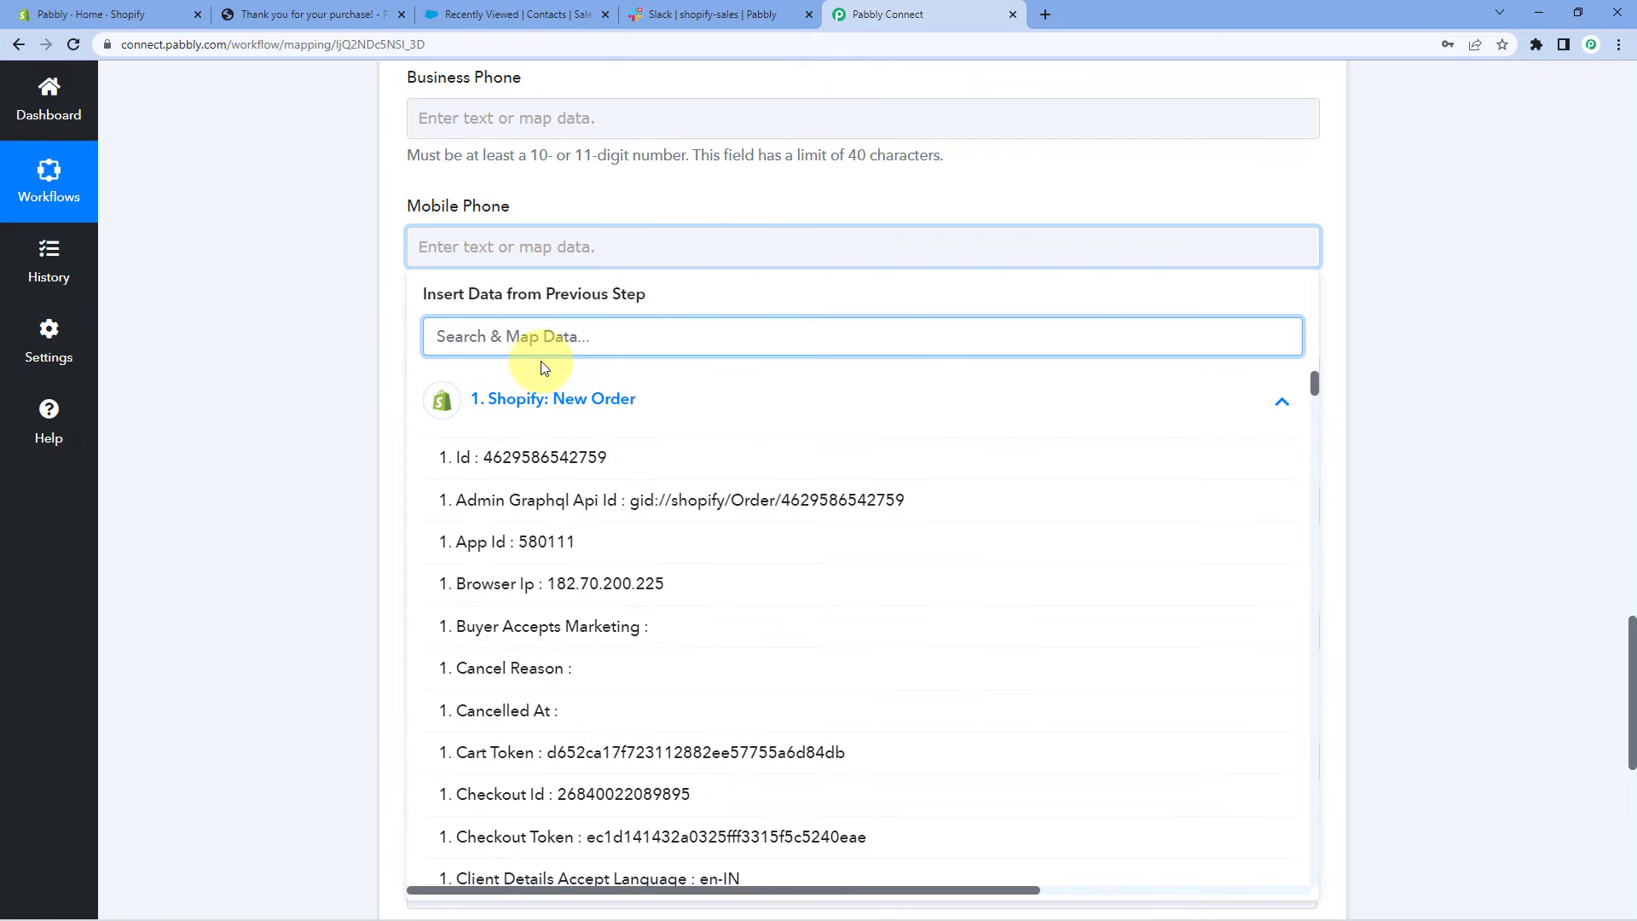
{"action": "type", "text": "mov"}
{"action": "key", "text": "BackSpace"}
{"action": "type", "text": "b"}
{"action": "key", "text": "BackSpace"}
{"action": "key", "text": "BackSpace"}
{"action": "type", "text": "pho"}
{"action": "key", "text": "BackSpace"}
{"action": "key", "text": "BackSpace"}
{"action": "key", "text": "BackSpace"}
{"action": "key", "text": "BackSpace"}
{"action": "type", "text": "phon"}
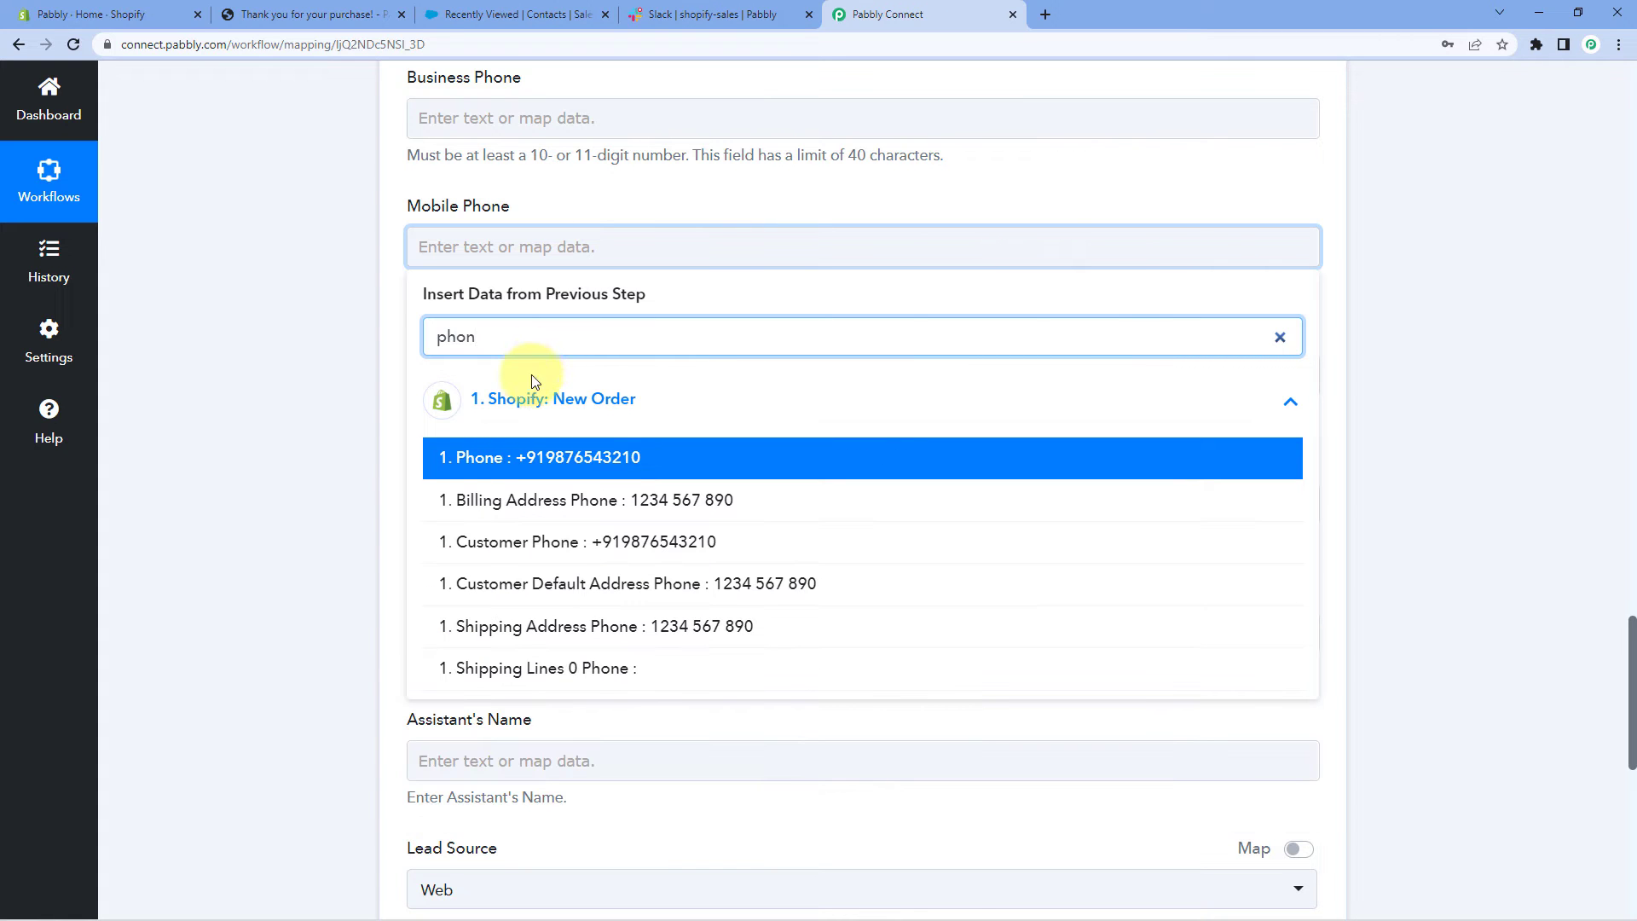
{"action": "left_click", "coordinate": [530, 494]}
{"action": "left_click", "coordinate": [286, 468]}
{"action": "scroll", "coordinate": [358, 267], "scroll_direction": "down", "scroll_amount": 1}
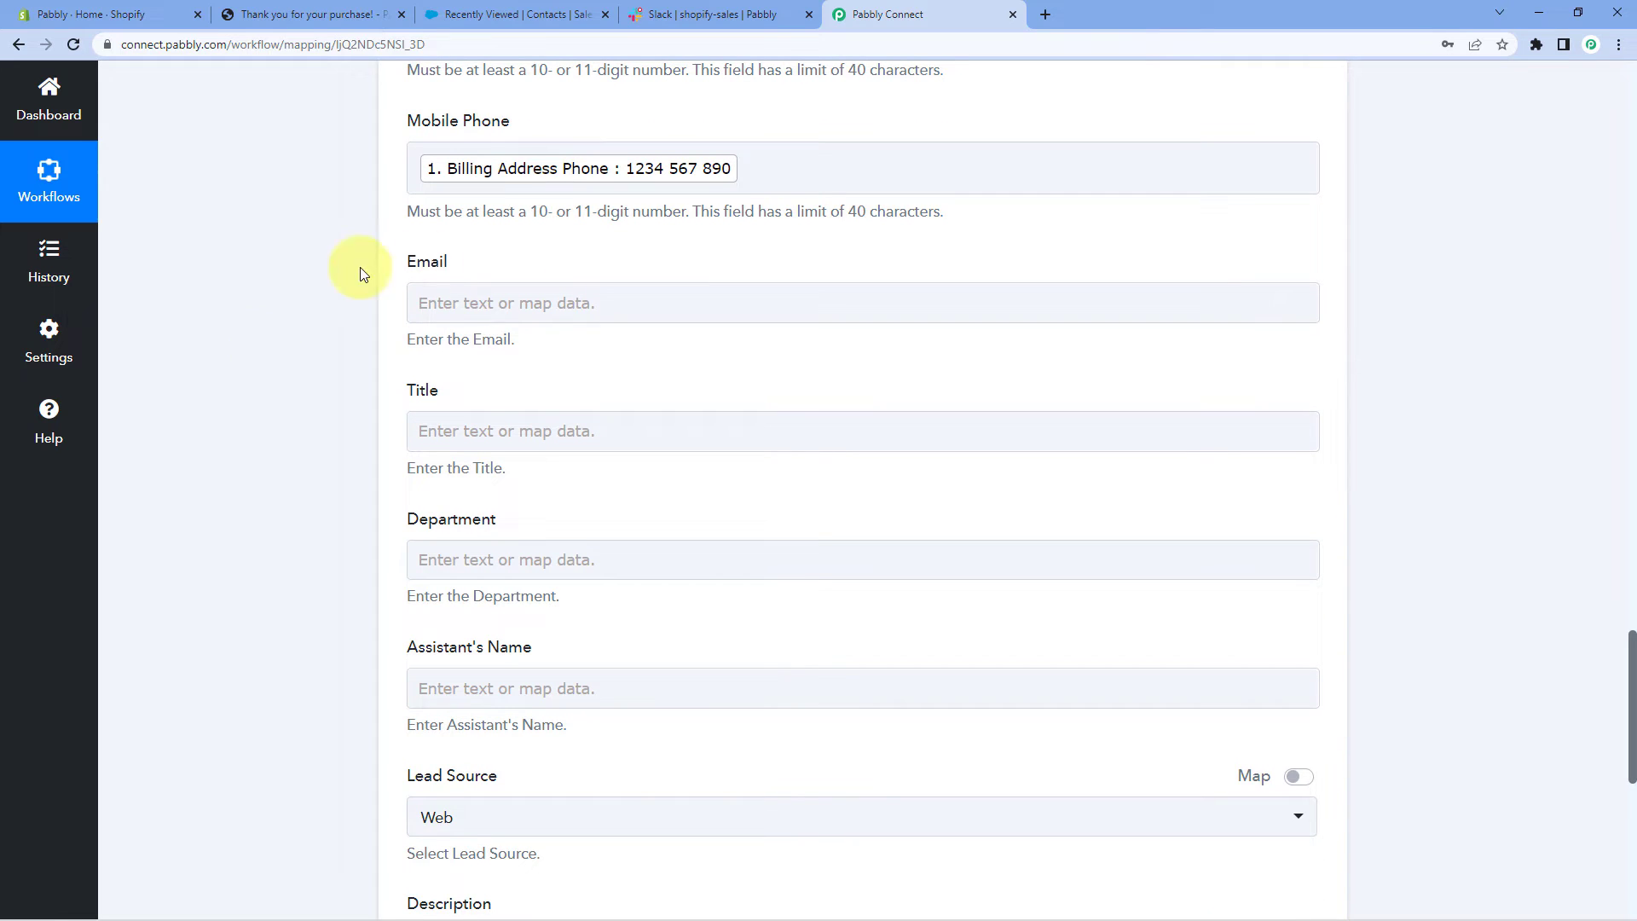
Map Email to the order's Contact Email, found by searching 'em'
{"action": "left_click", "coordinate": [475, 304]}
{"action": "left_click", "coordinate": [527, 398]}
{"action": "type", "text": "em"}
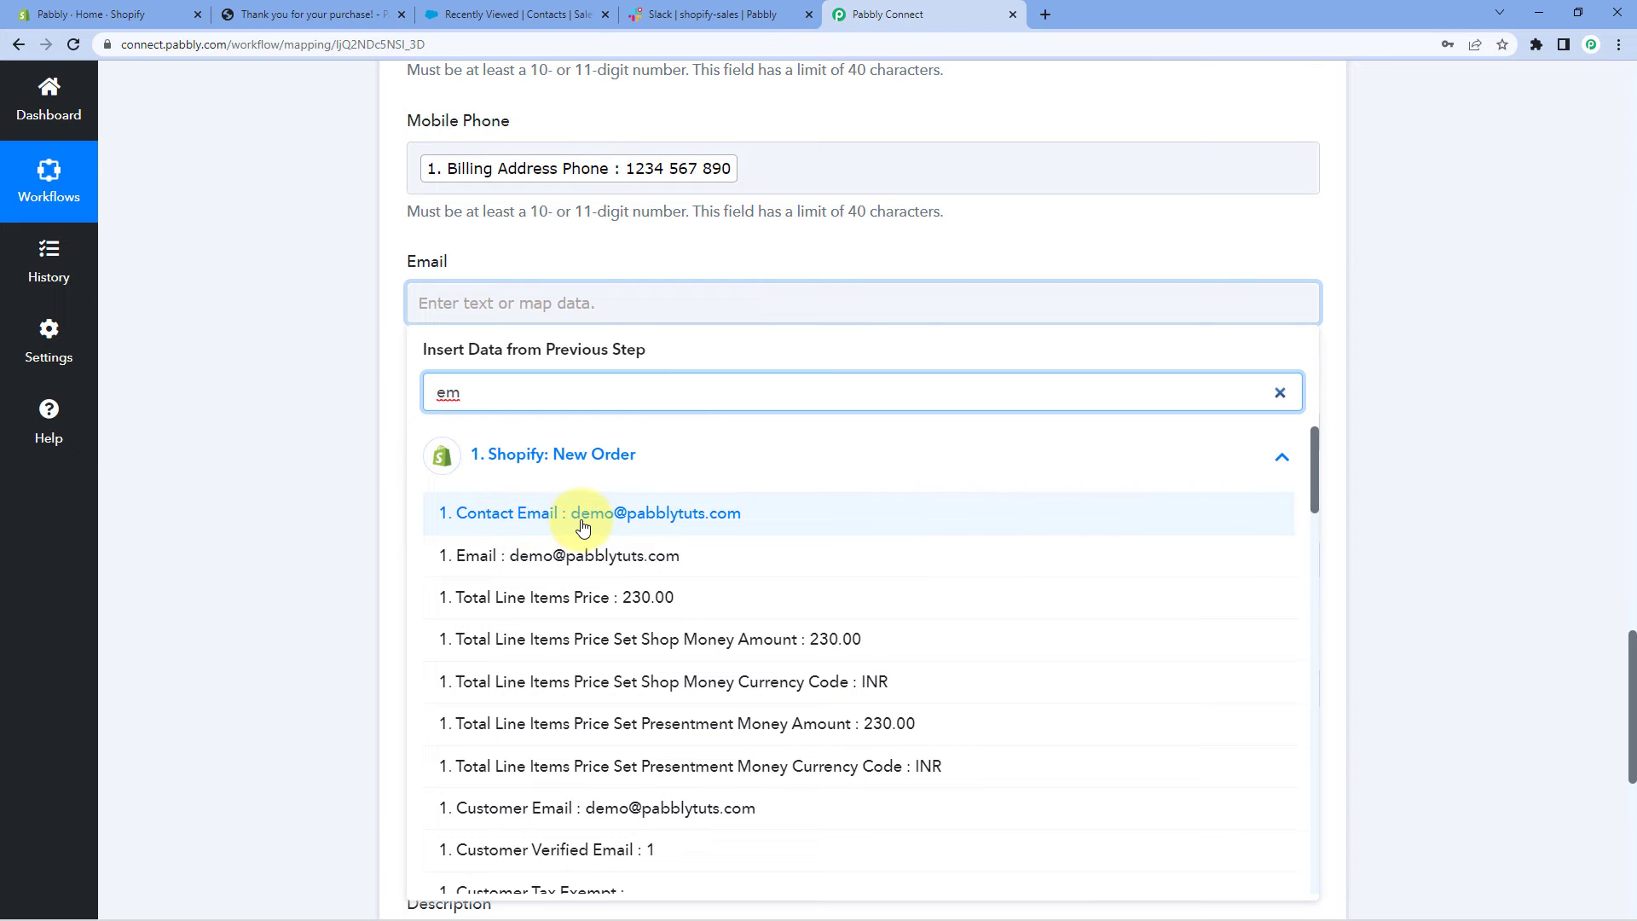
{"action": "left_click", "coordinate": [345, 481]}
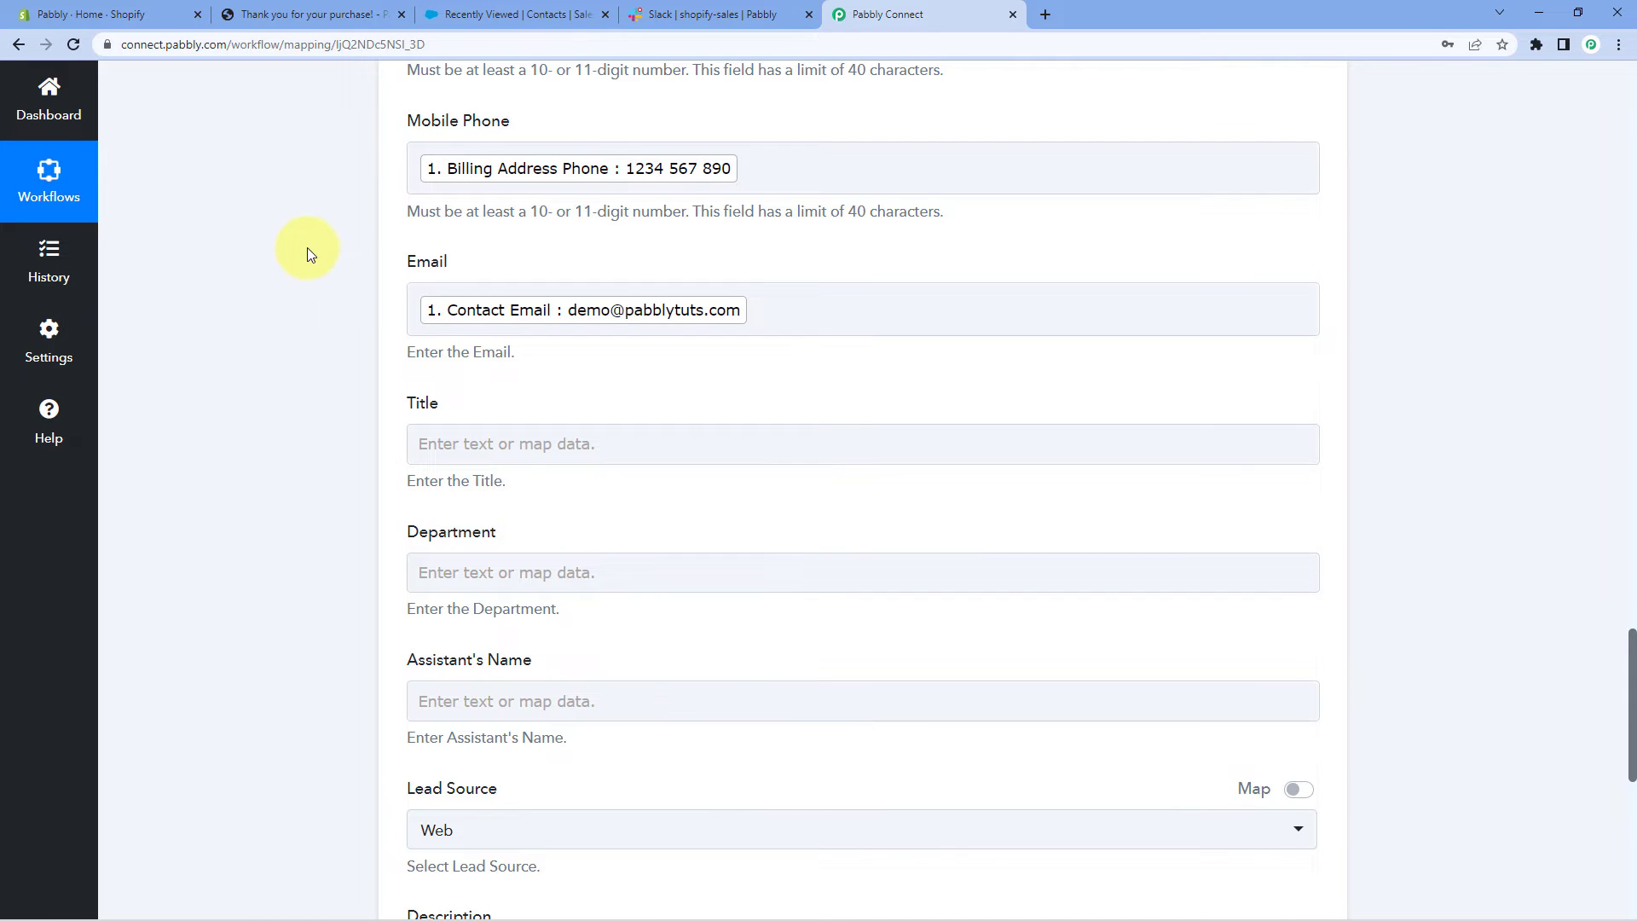
{"action": "scroll", "coordinate": [309, 249], "scroll_direction": "down", "scroll_amount": 3}
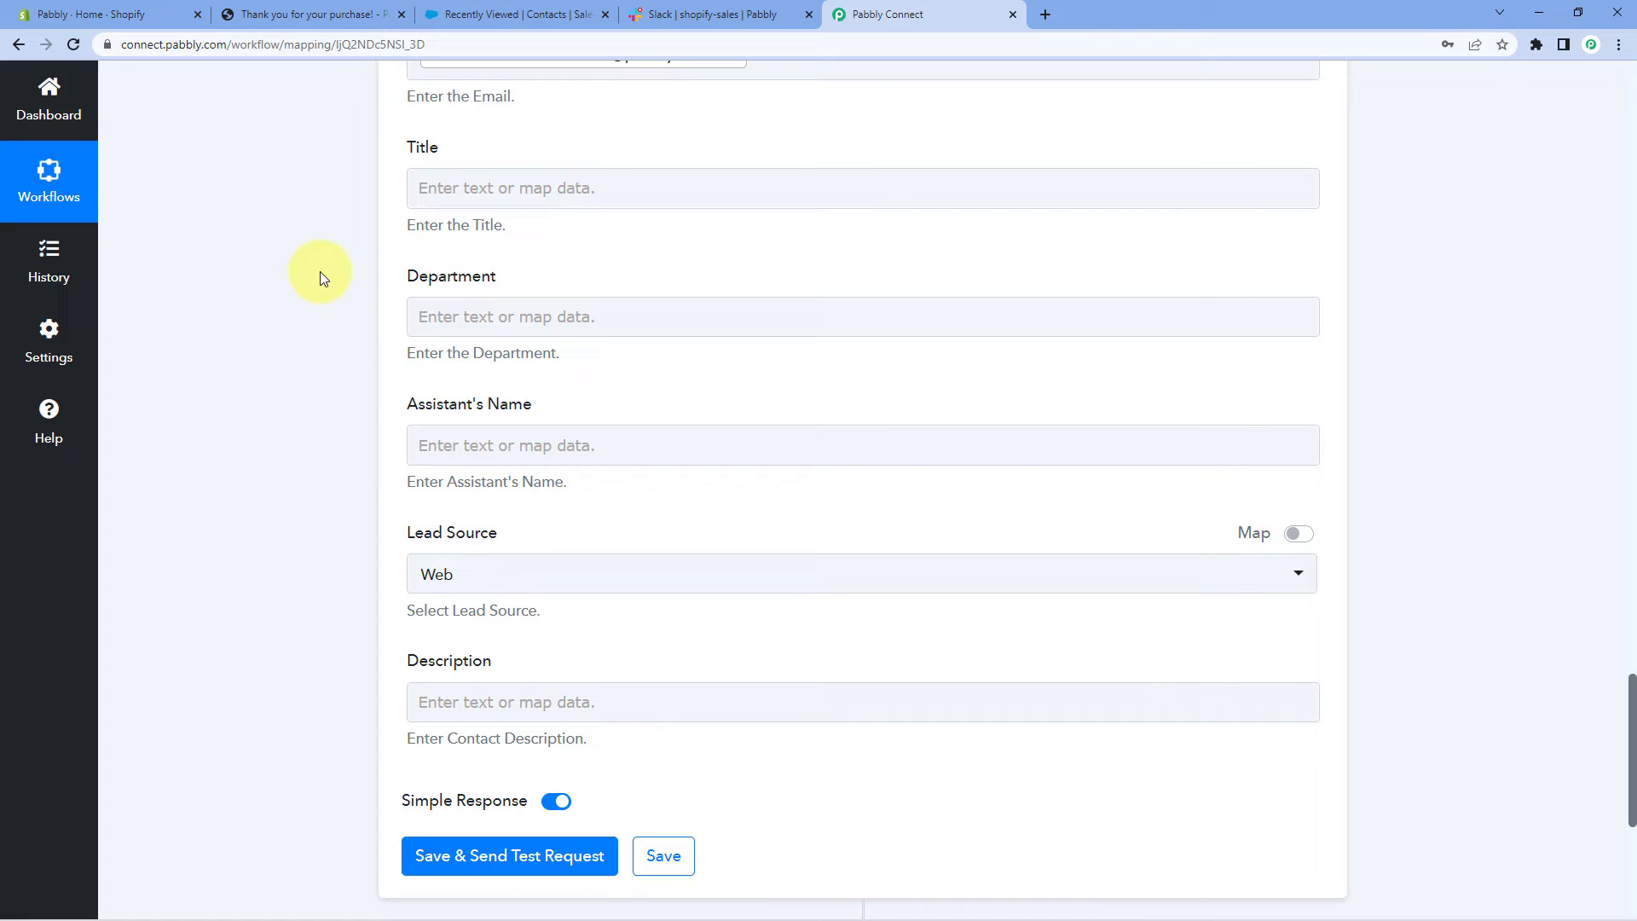
{"action": "scroll", "coordinate": [319, 271], "scroll_direction": "down", "scroll_amount": 4}
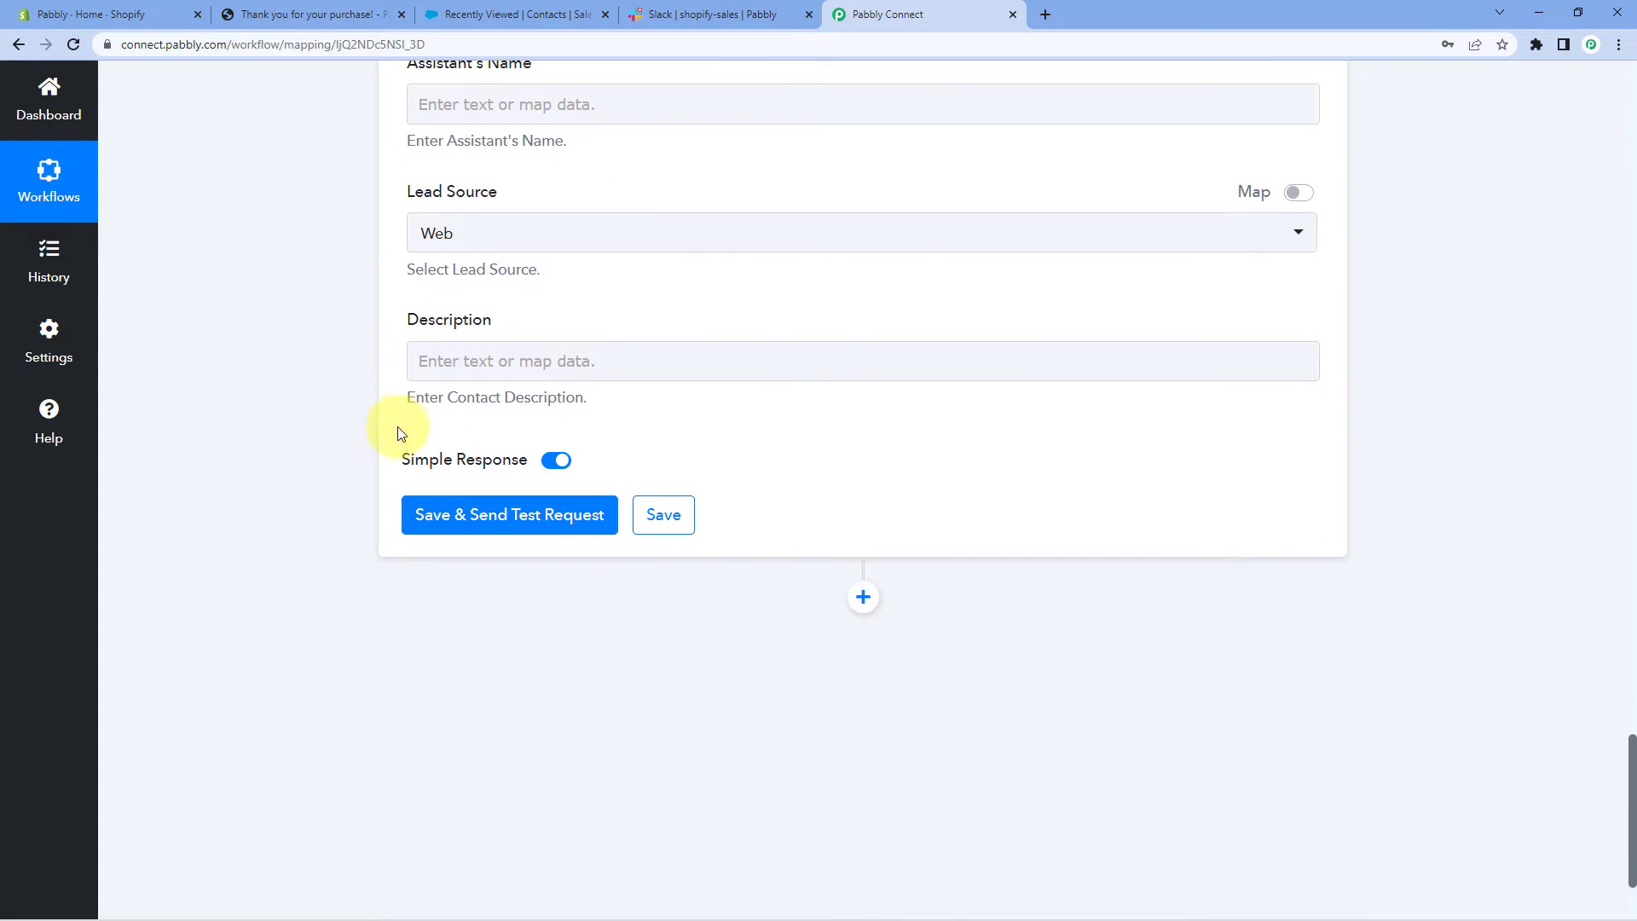
Save the Create Contact step and send a test request, returning a new contact Id with Success 1
{"action": "left_click", "coordinate": [509, 515]}
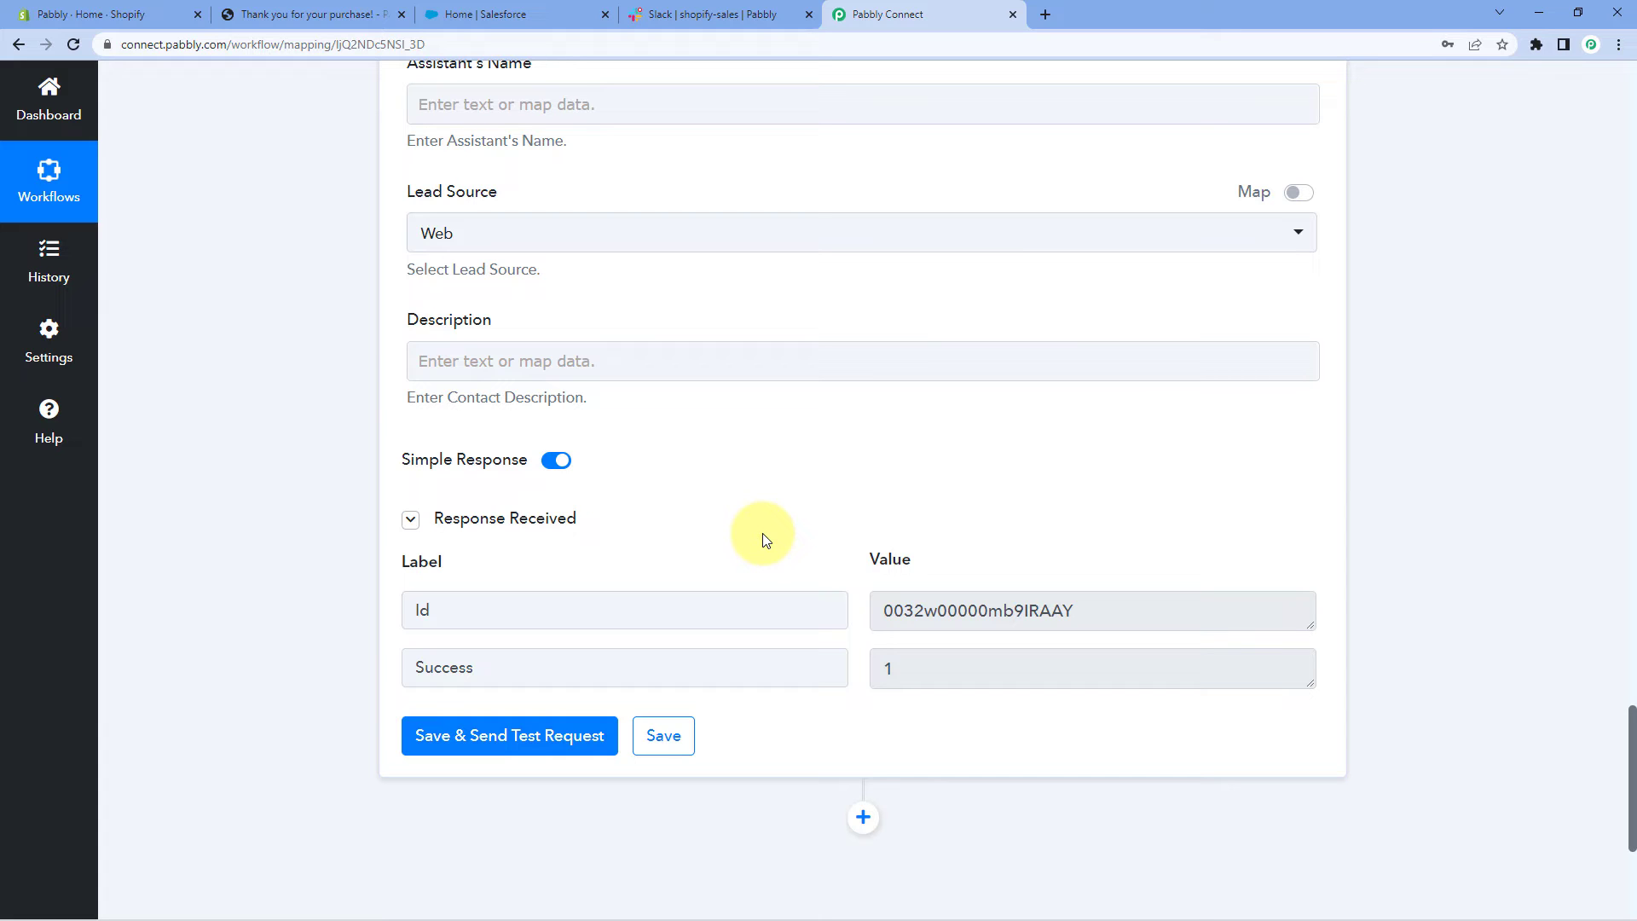
{"action": "left_click", "coordinate": [493, 15]}
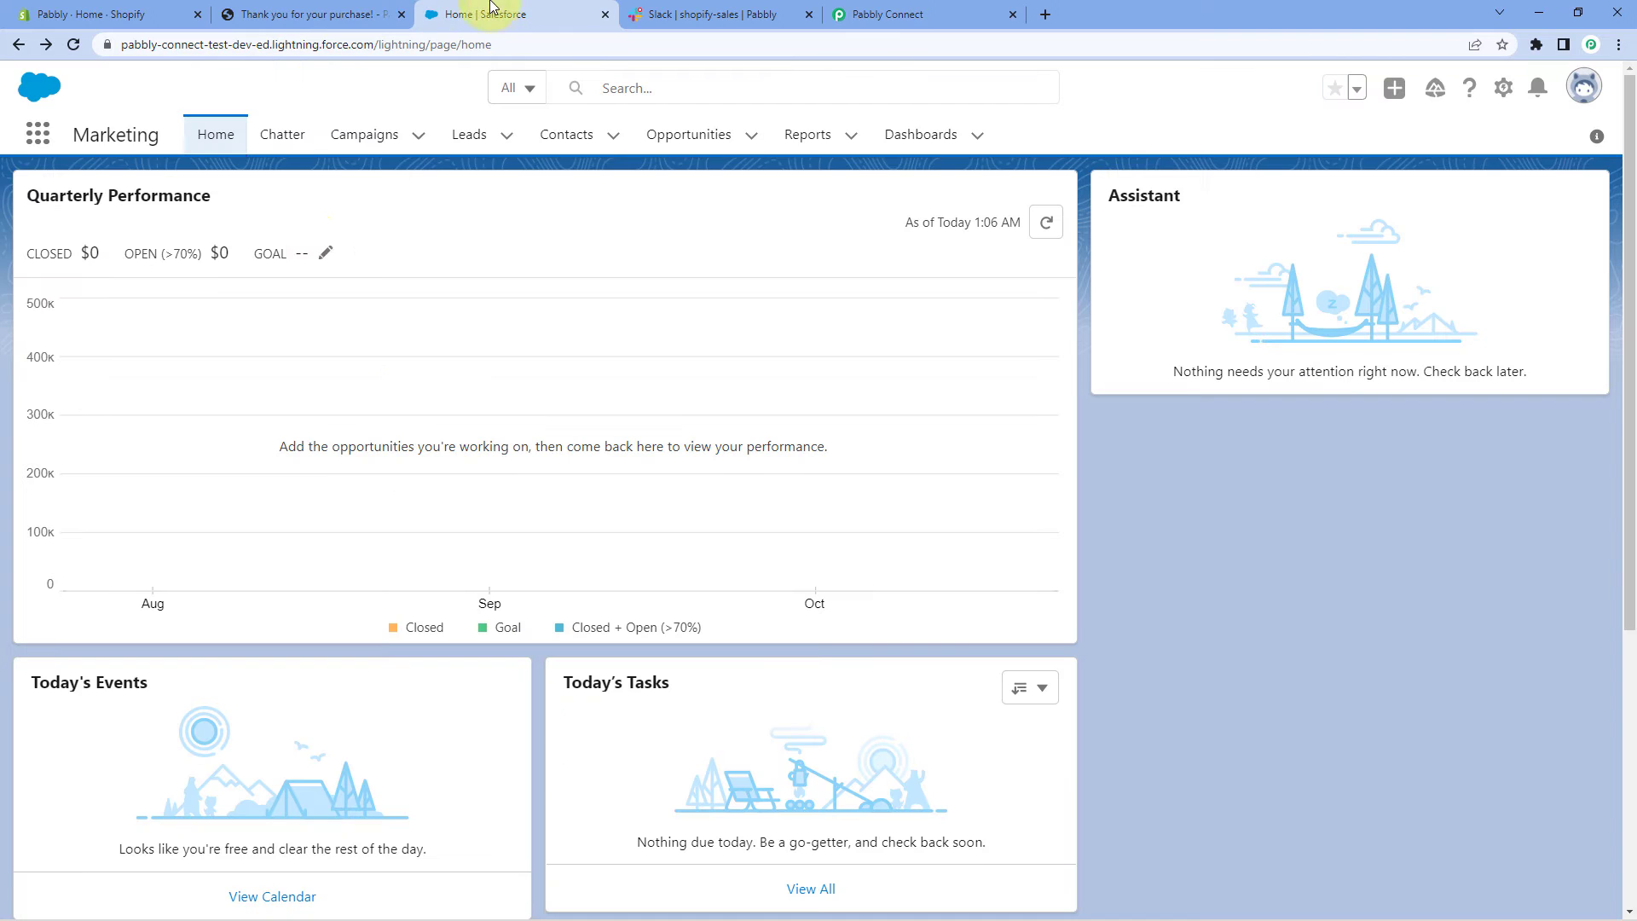
Open the new test contact from Salesforce Contacts and check its email and phone numbers
{"action": "left_click", "coordinate": [597, 145]}
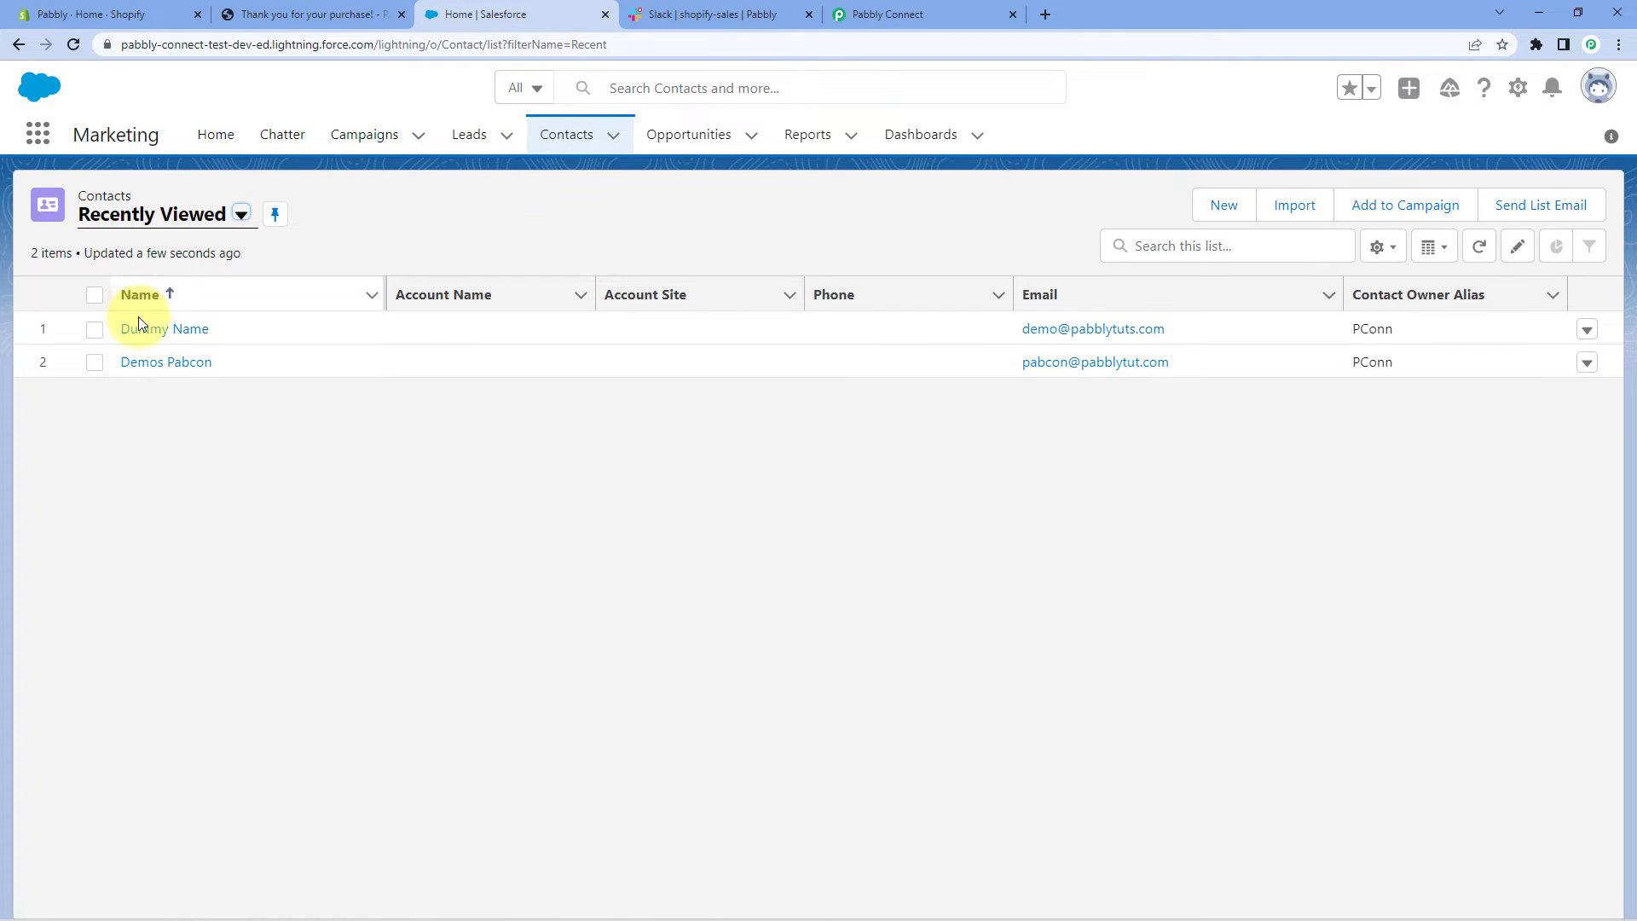
{"action": "left_click", "coordinate": [165, 333]}
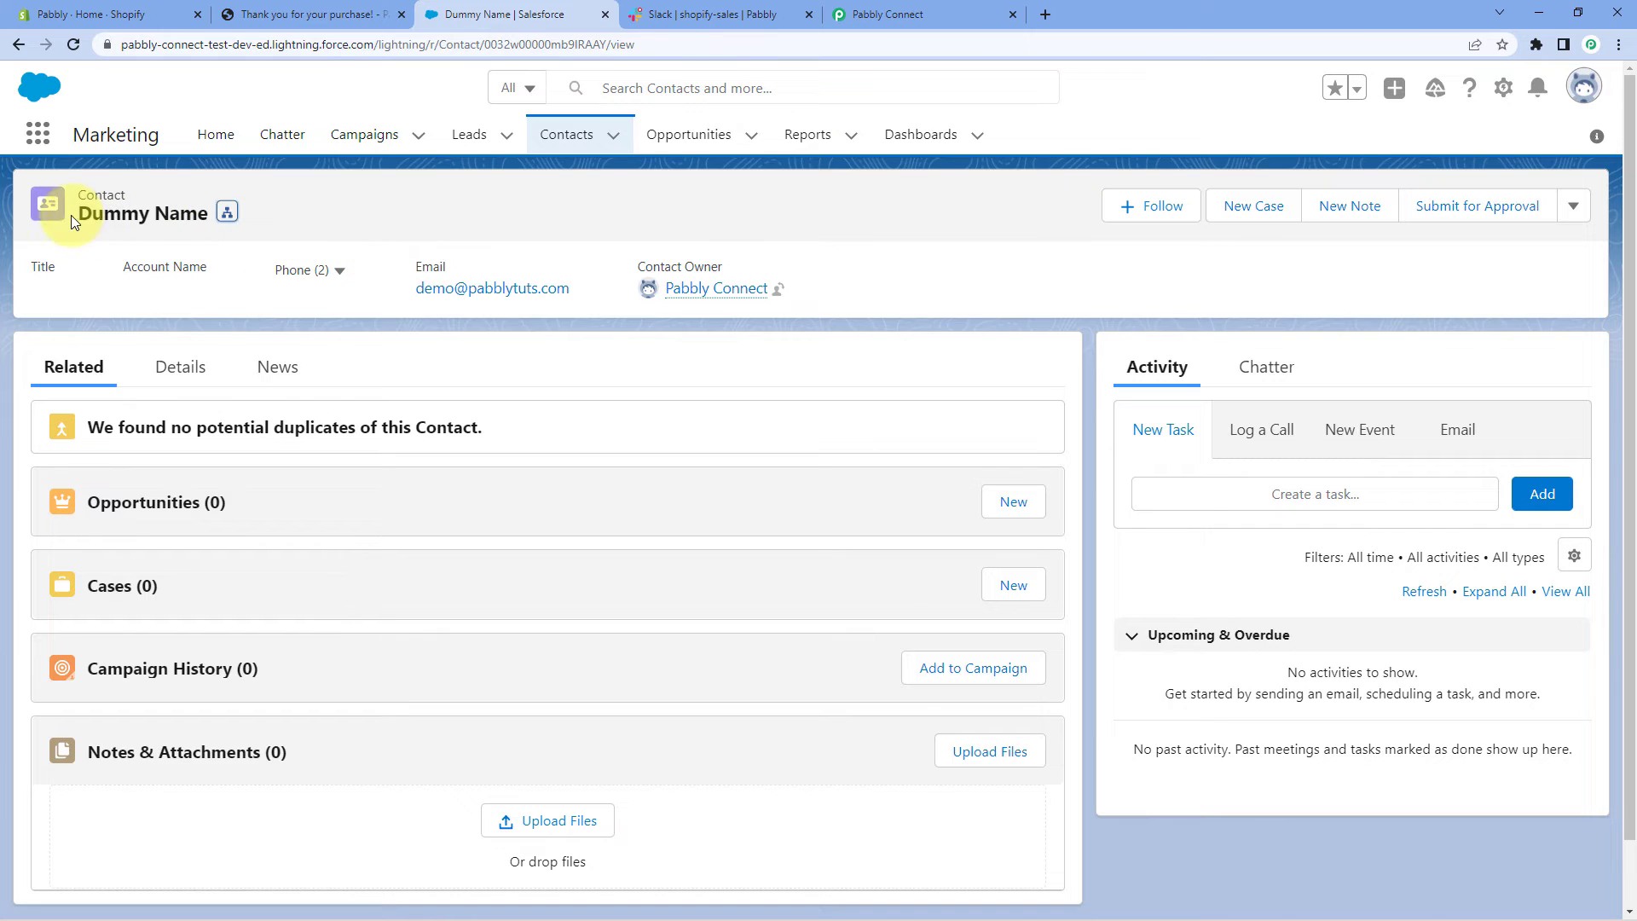
{"action": "left_click_drag", "start_coordinate": [603, 295], "coordinate": [412, 295]}
{"action": "left_click", "coordinate": [331, 271]}
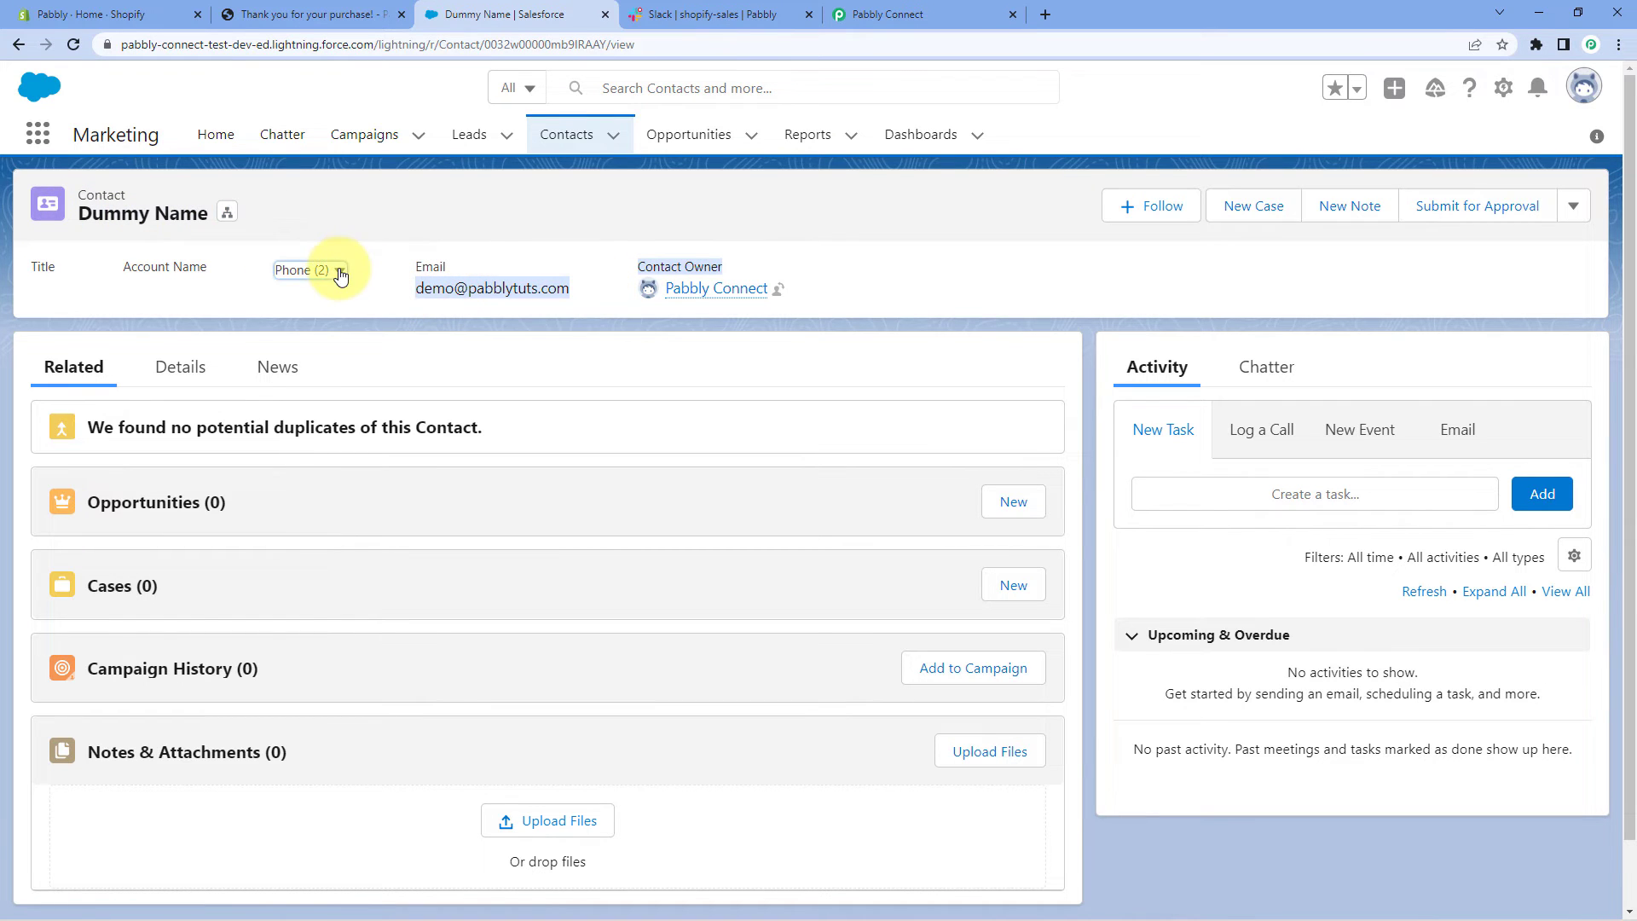
{"action": "left_click", "coordinate": [503, 371]}
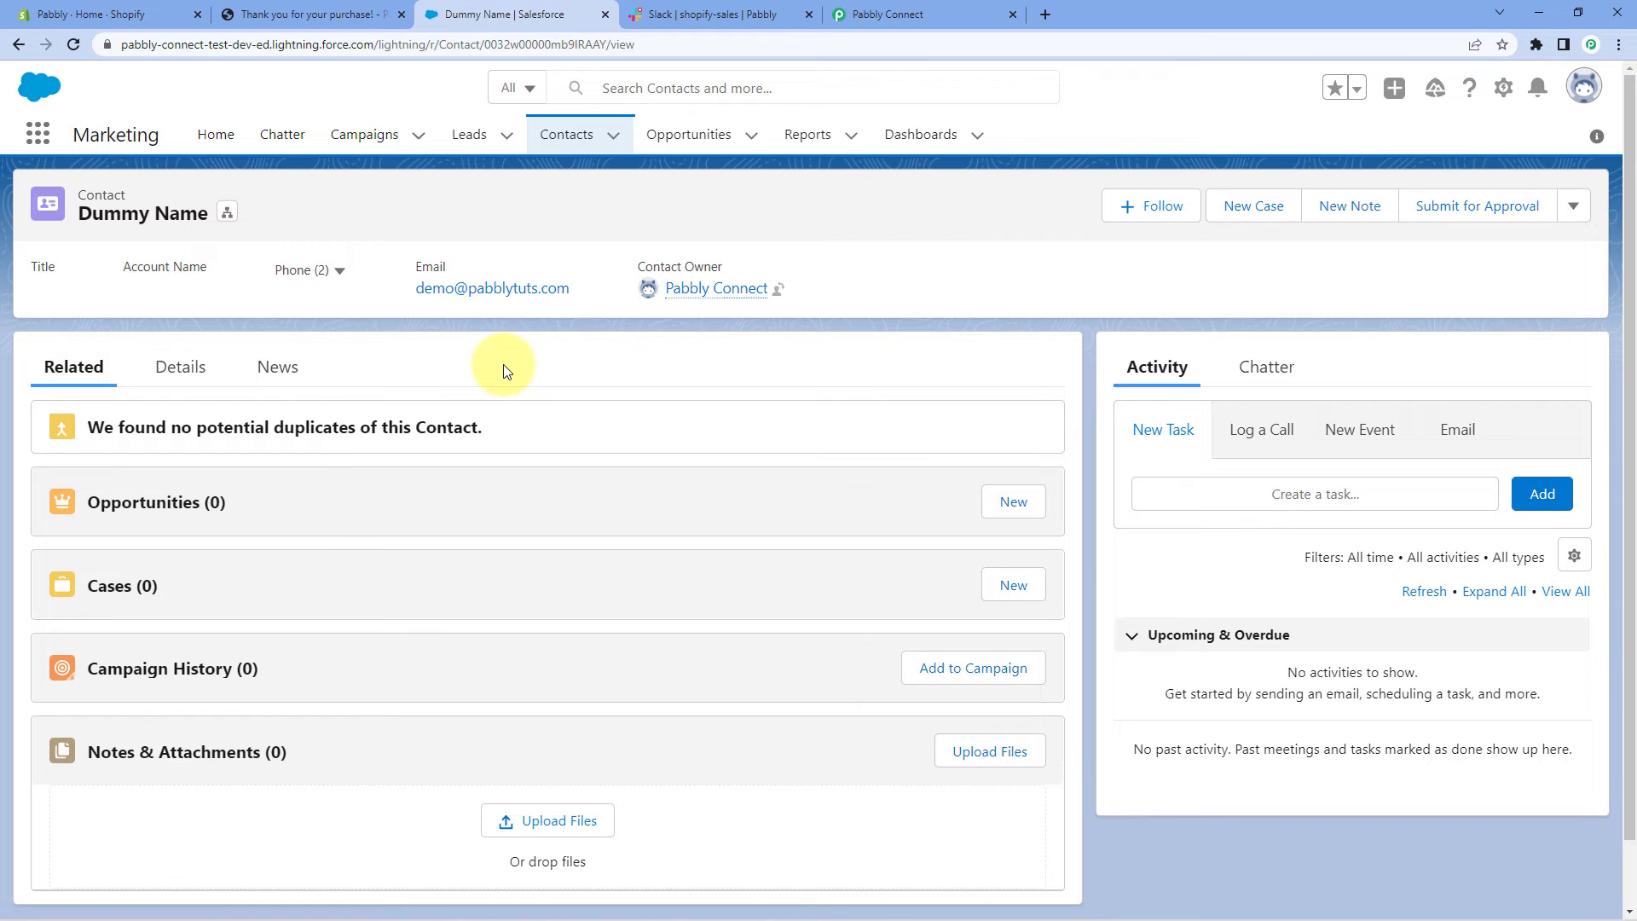
{"action": "left_click", "coordinate": [963, 14]}
Add a new action step using Slack with the Send Channel Message event
{"action": "scroll", "coordinate": [1385, 287], "scroll_direction": "down", "scroll_amount": 5}
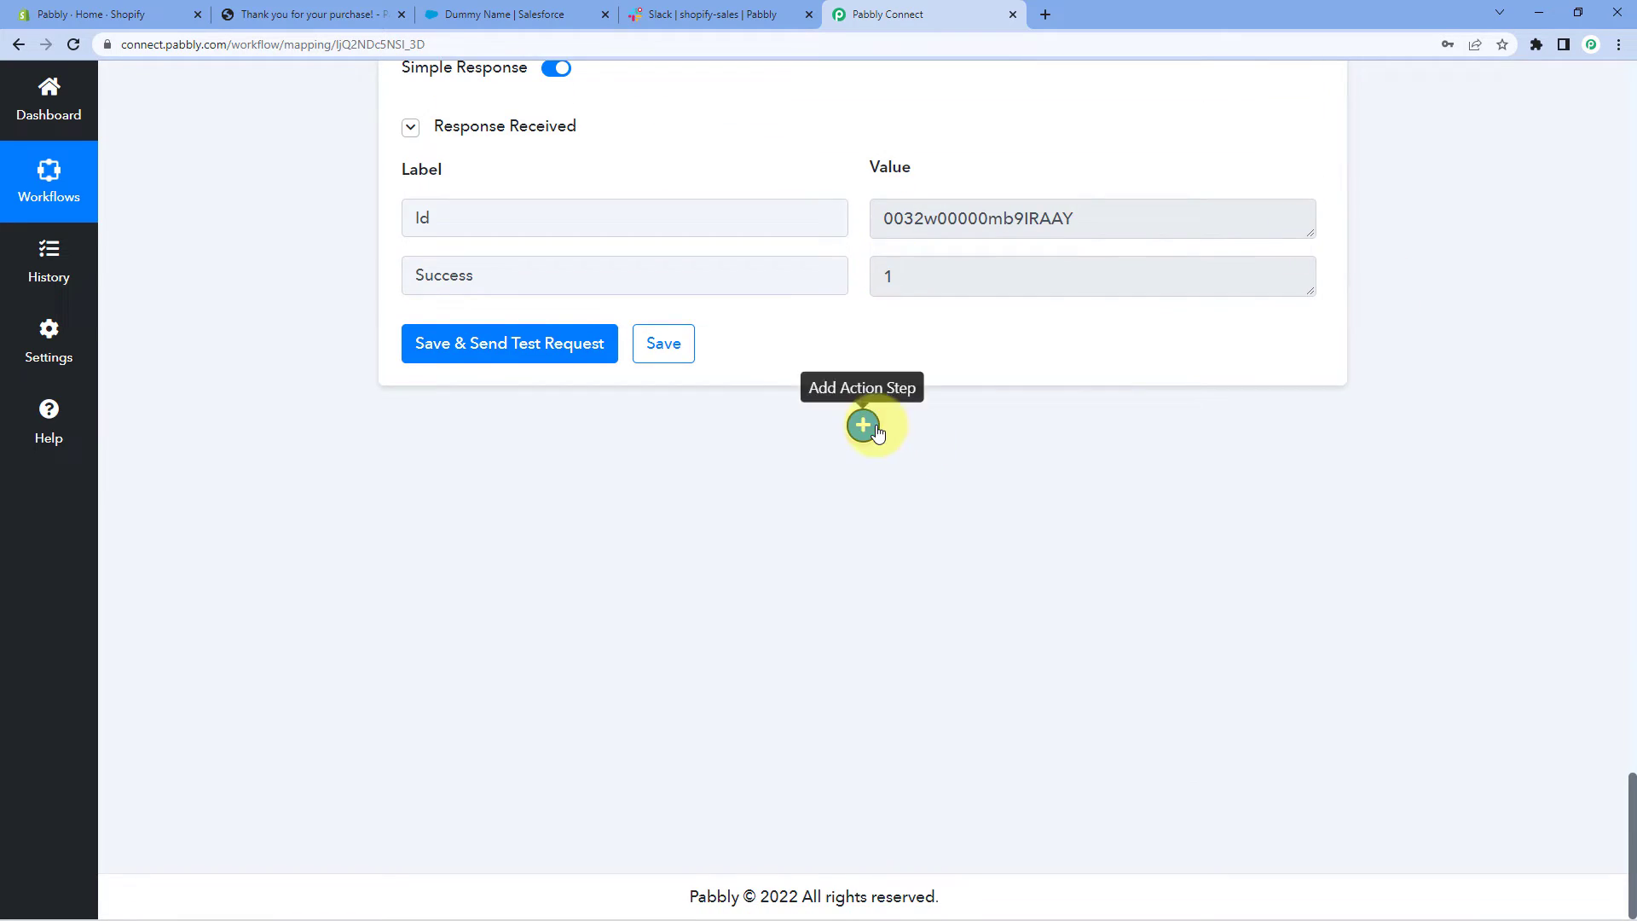
{"action": "left_click", "coordinate": [864, 425]}
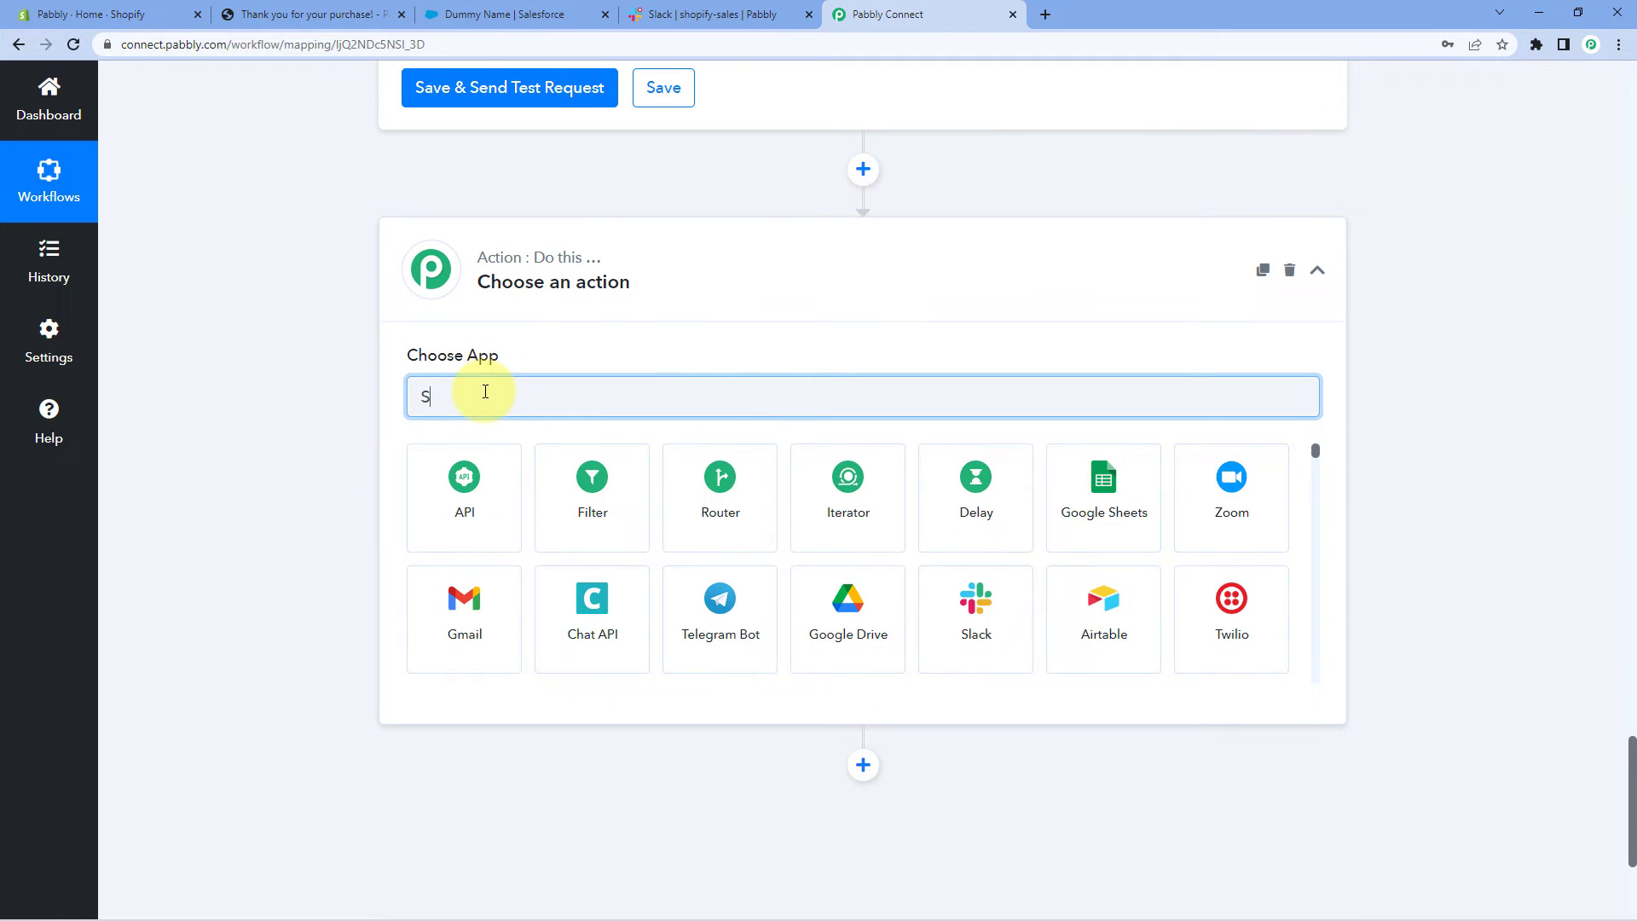
{"action": "type", "text": "Slack"}
{"action": "left_click", "coordinate": [466, 510]}
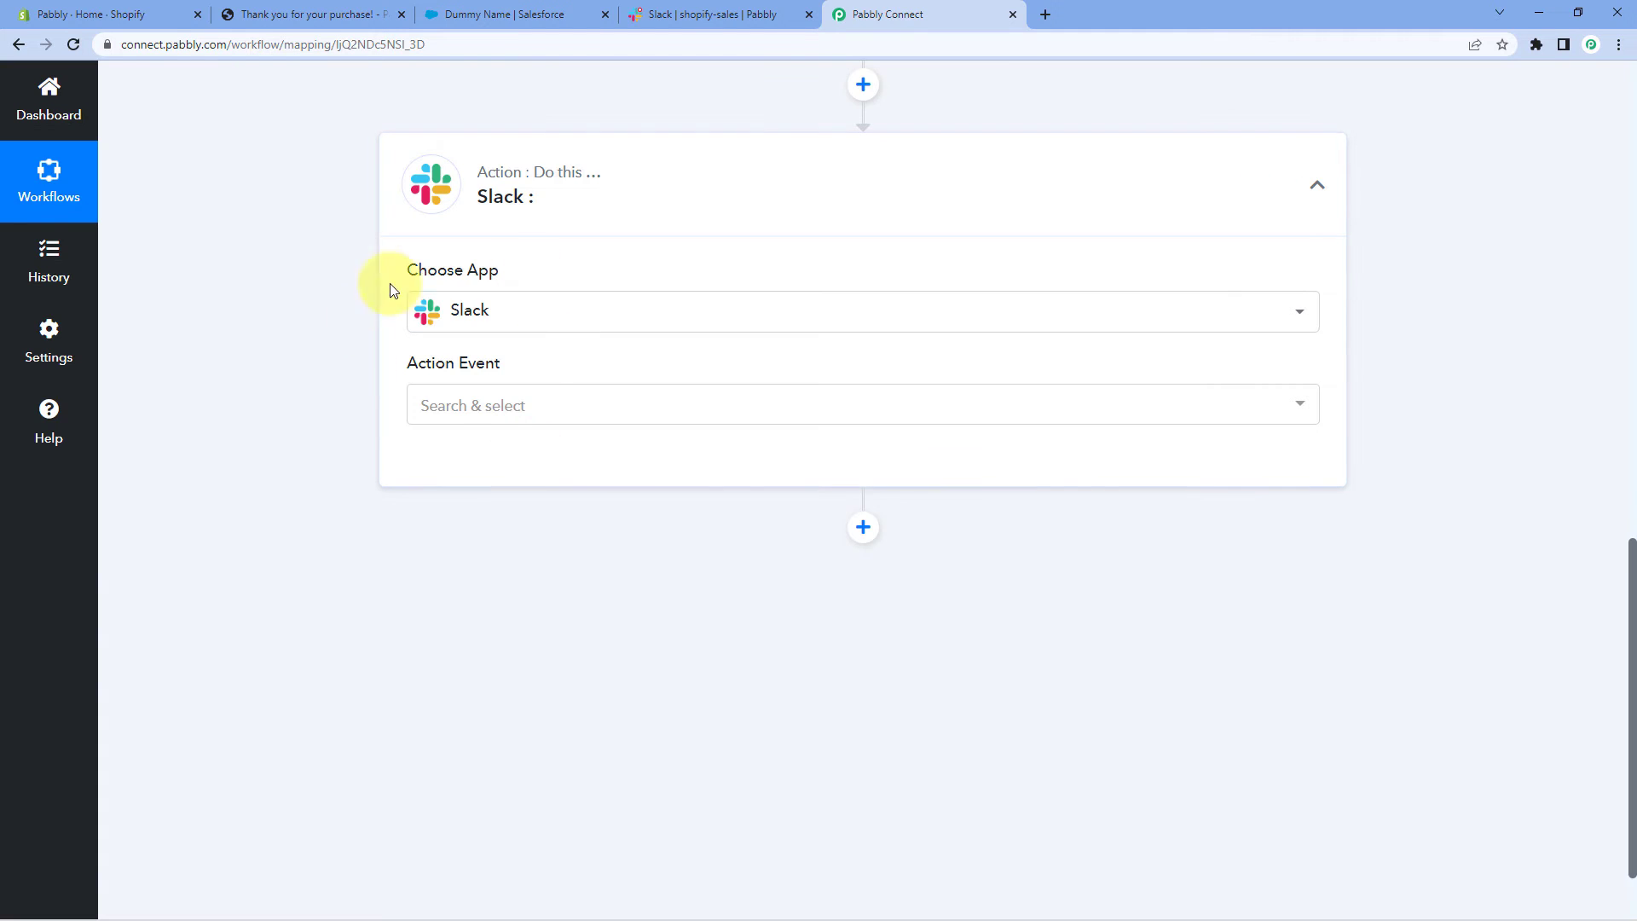
{"action": "left_click", "coordinate": [549, 414]}
{"action": "scroll", "coordinate": [340, 444], "scroll_direction": "down", "scroll_amount": 1}
{"action": "left_click", "coordinate": [514, 429]}
Create a new Slack connection with the user token type and allow Pabbly Connect workspace access
{"action": "left_click", "coordinate": [440, 380]}
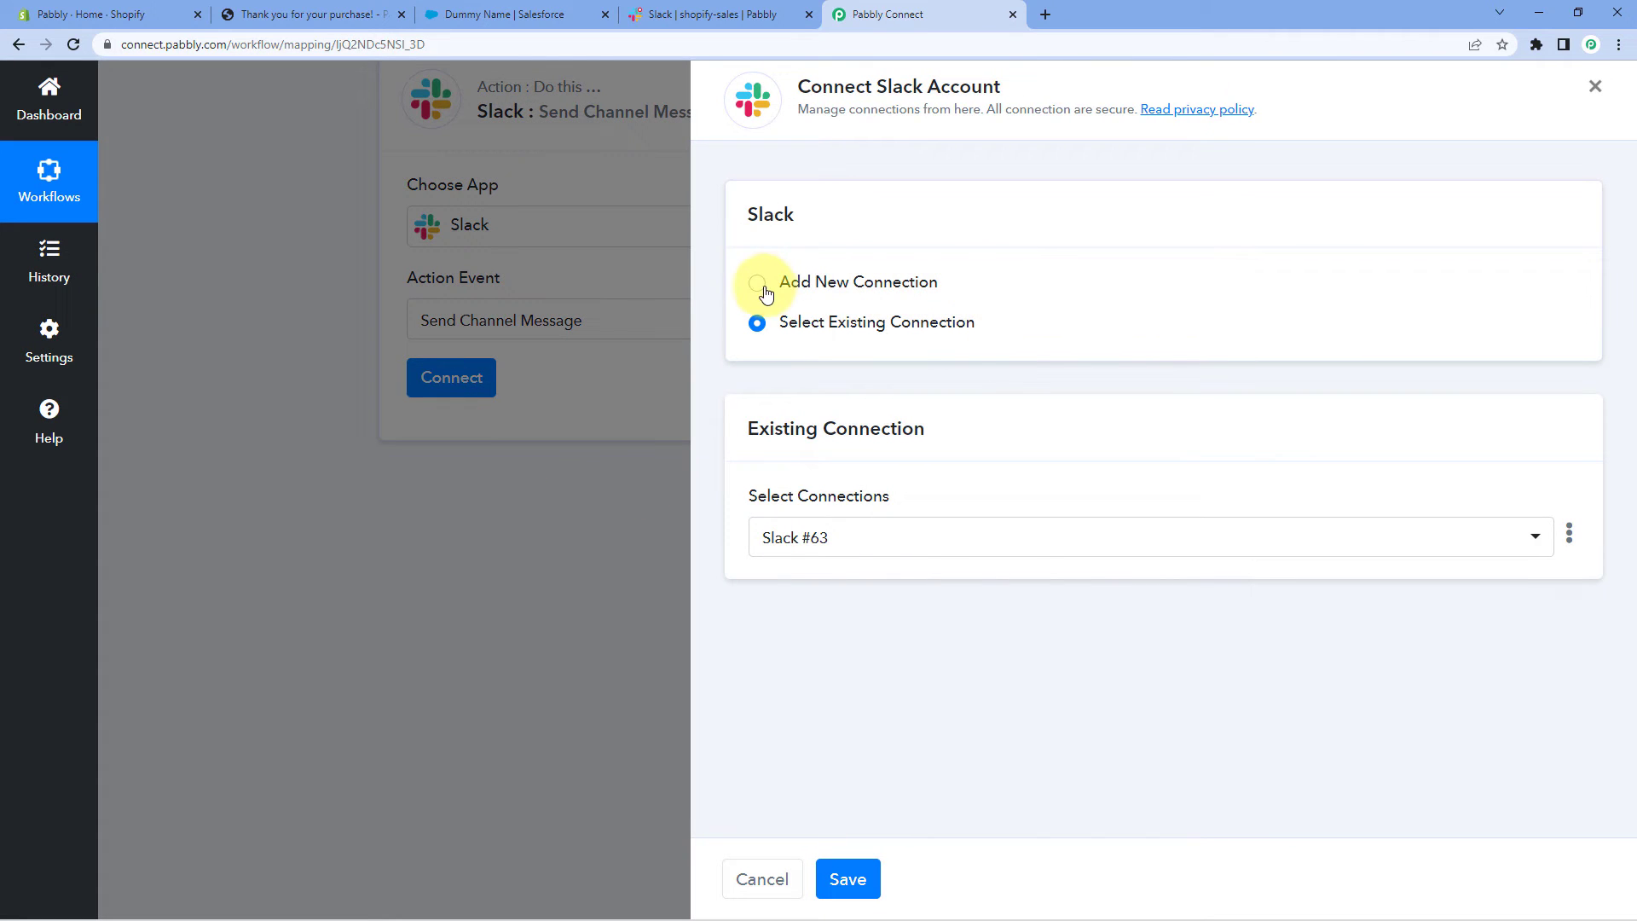
{"action": "left_click", "coordinate": [758, 283]}
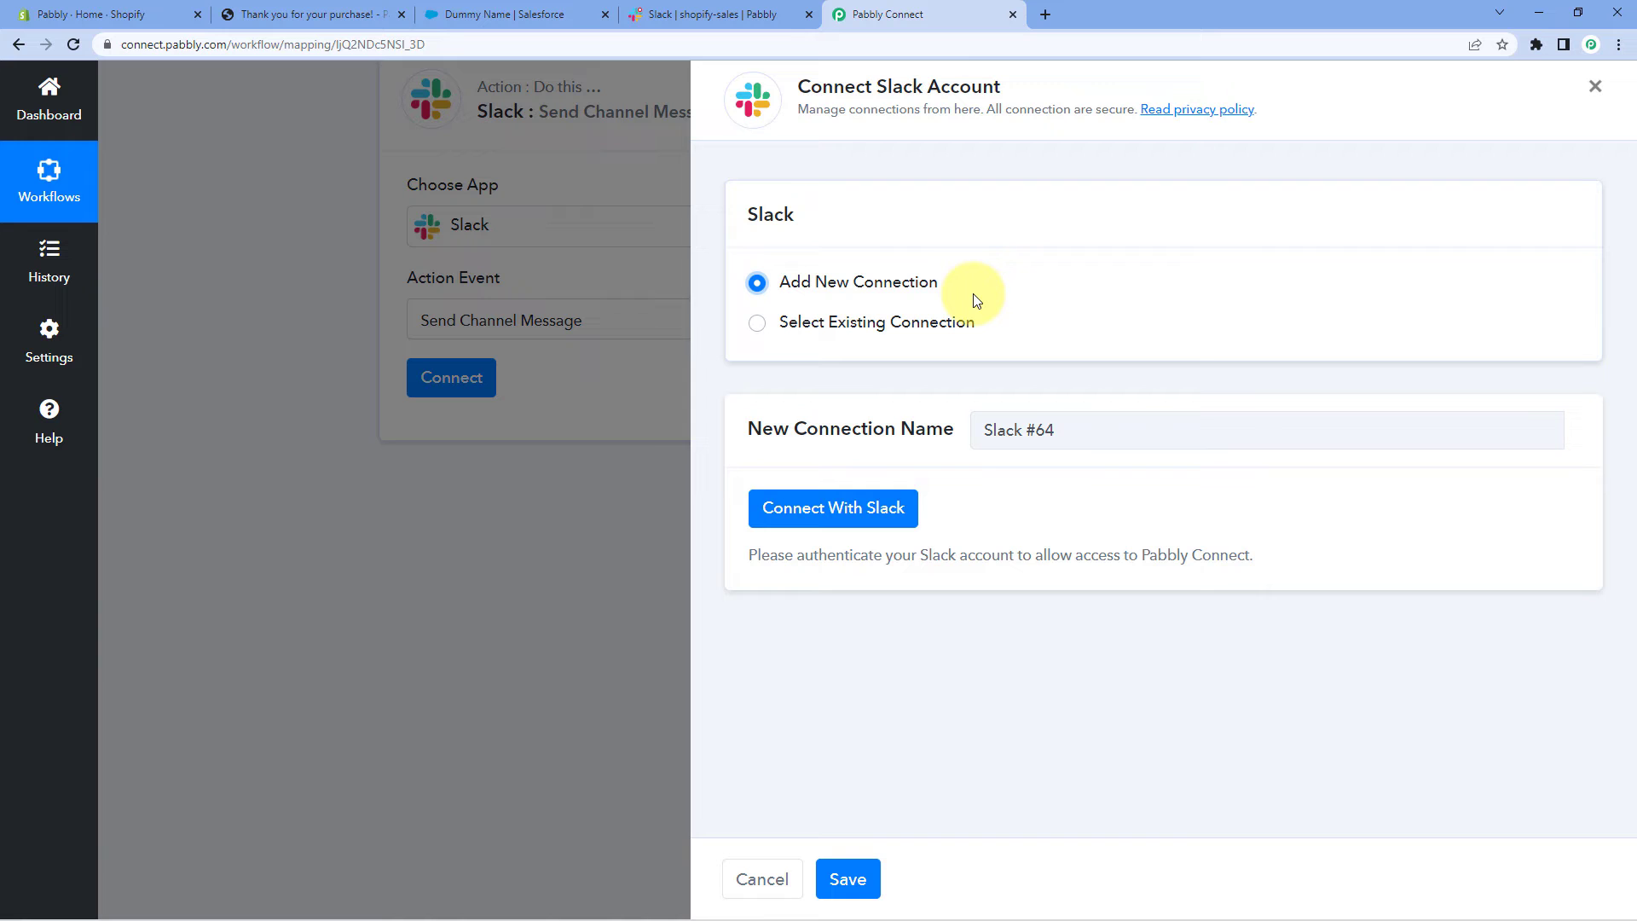
{"action": "left_click", "coordinate": [858, 508]}
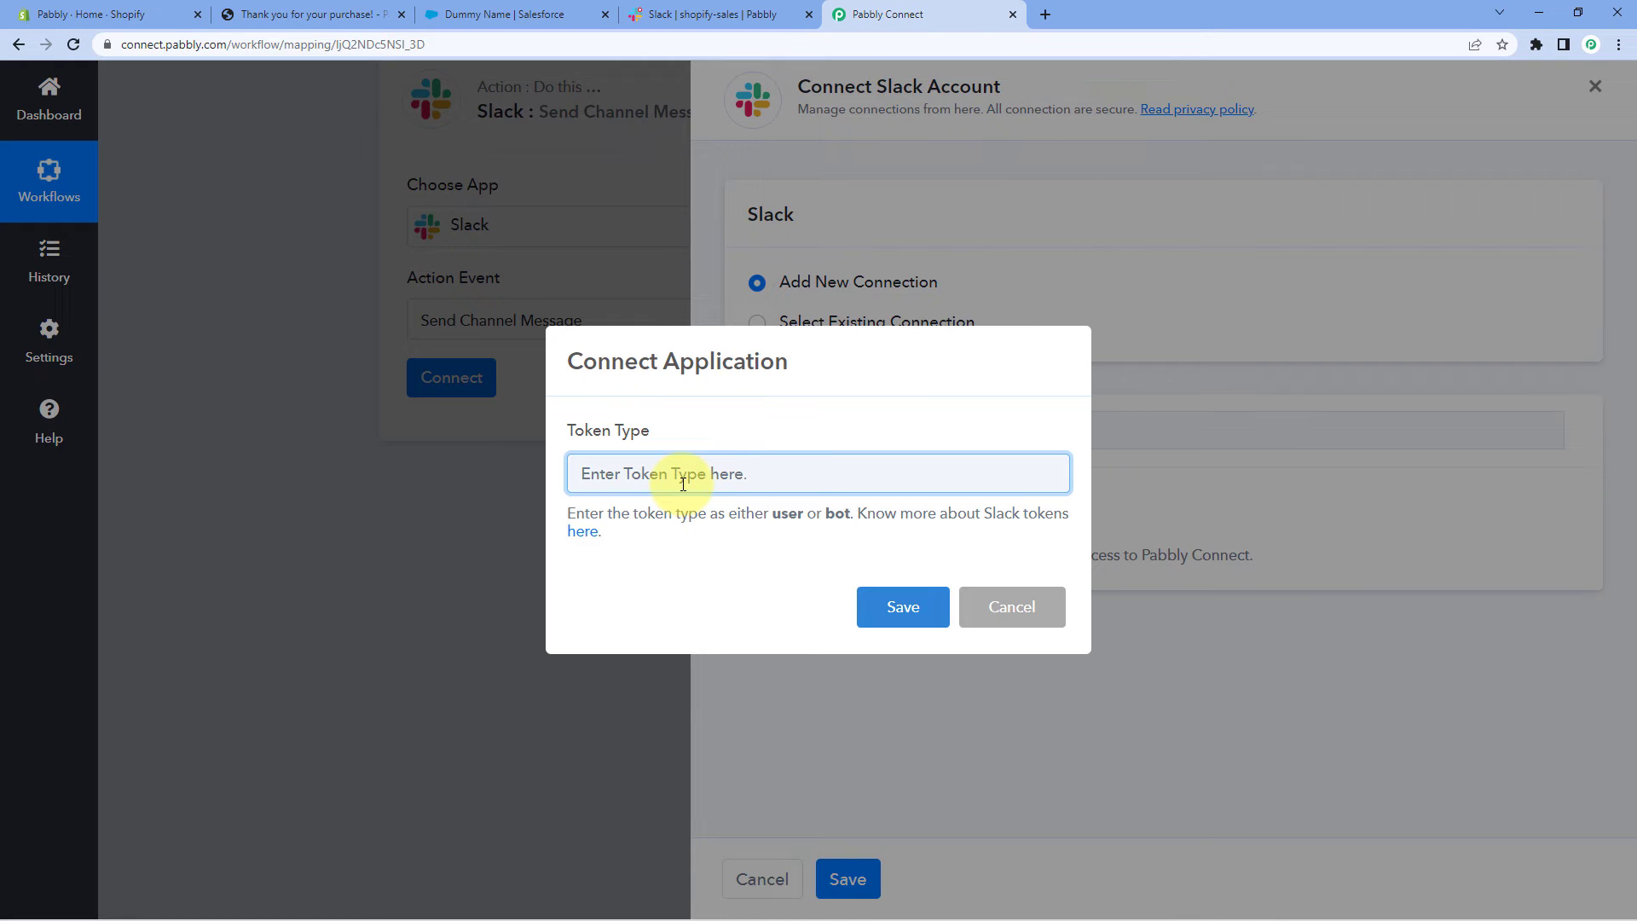
{"action": "type", "text": "user"}
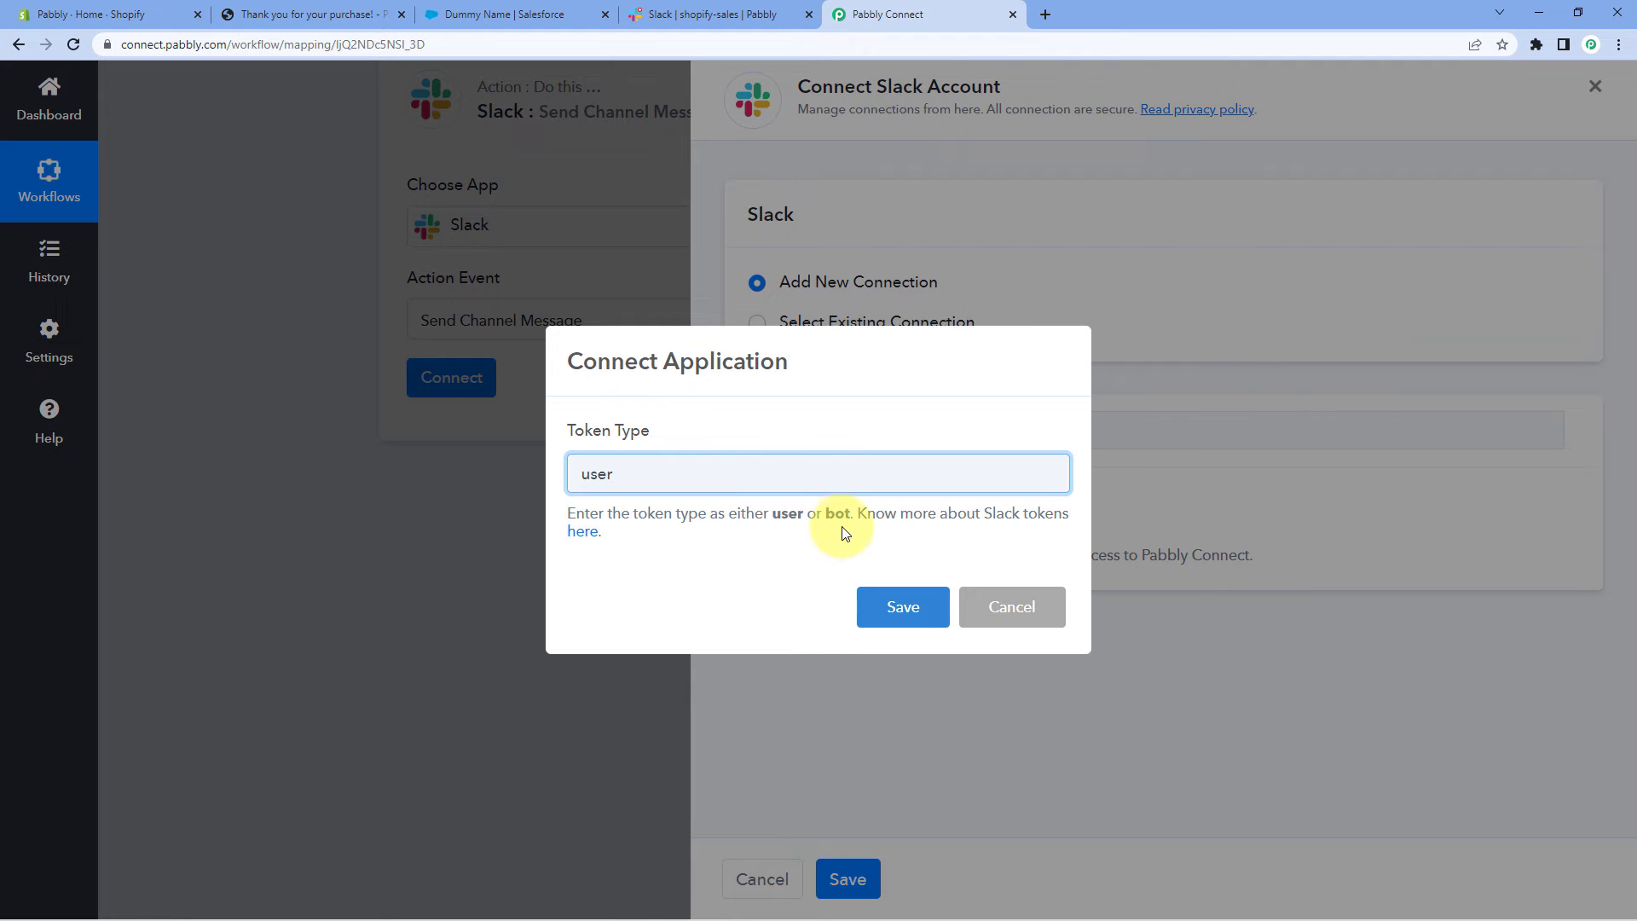
{"action": "left_click", "coordinate": [889, 614]}
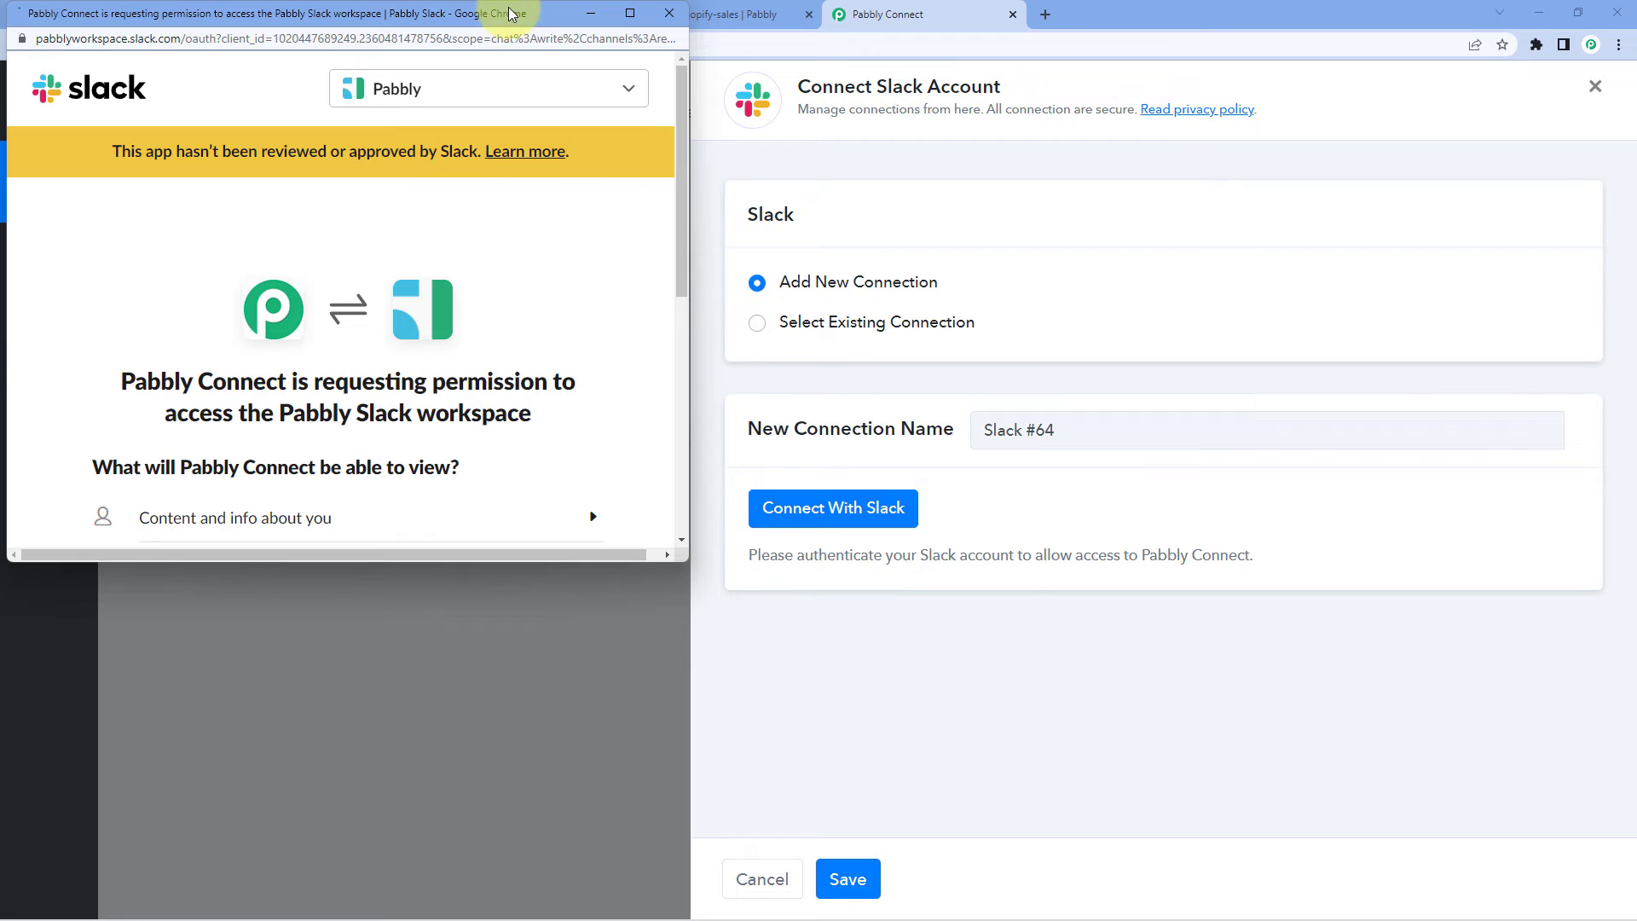
{"action": "left_click", "coordinate": [681, 17]}
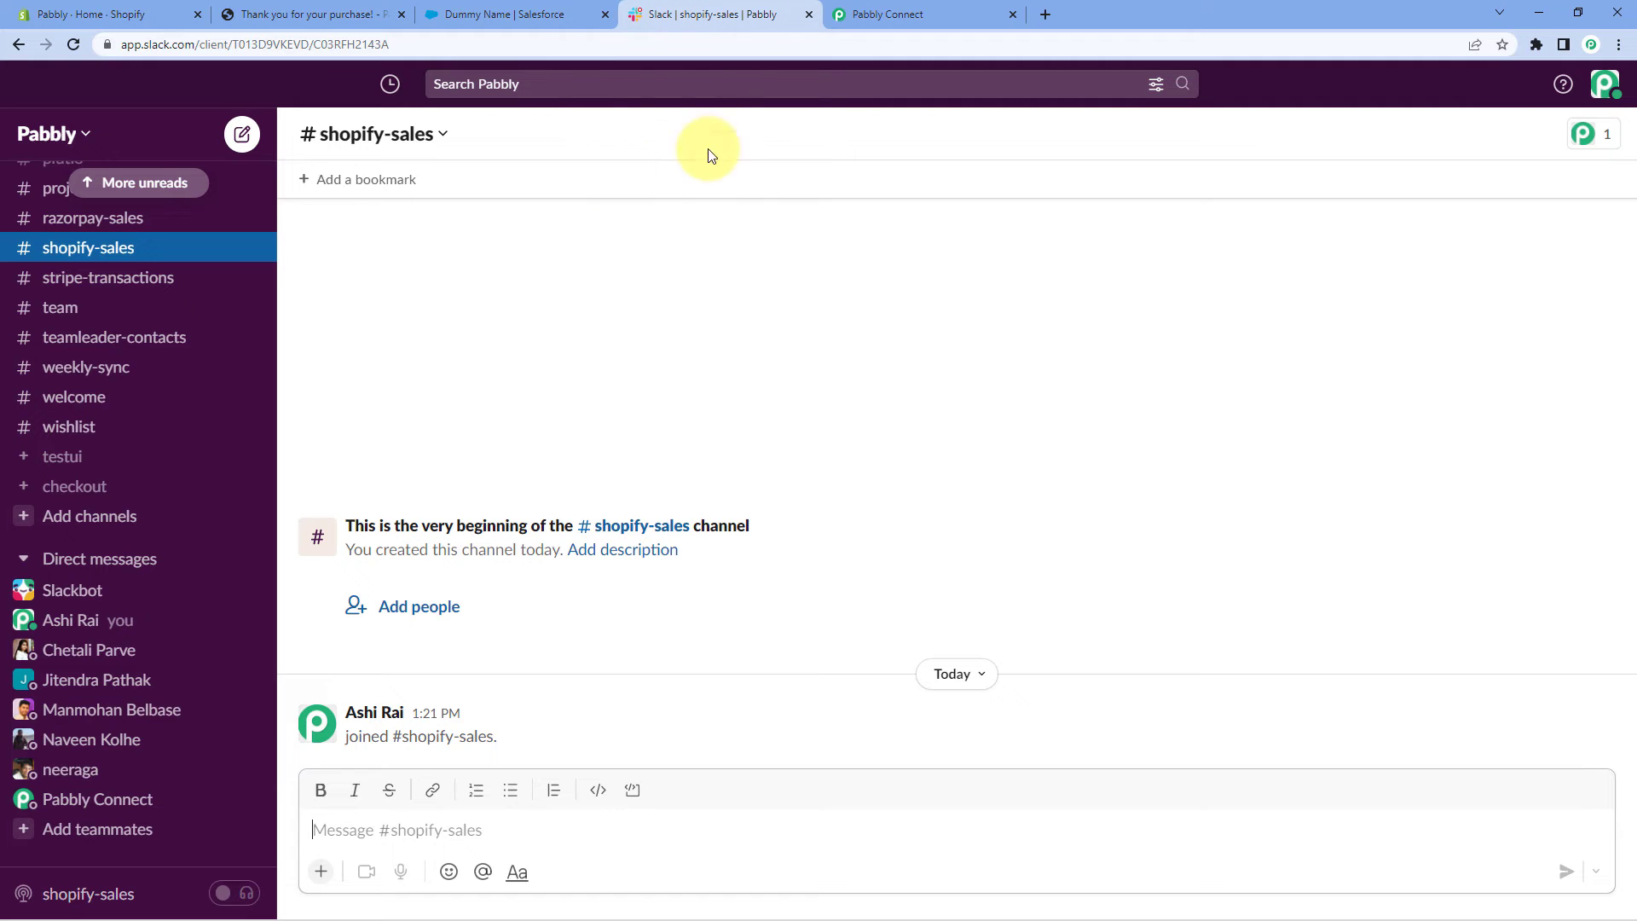
{"action": "left_click", "coordinate": [895, 14]}
{"action": "key", "text": "alt+Tab"}
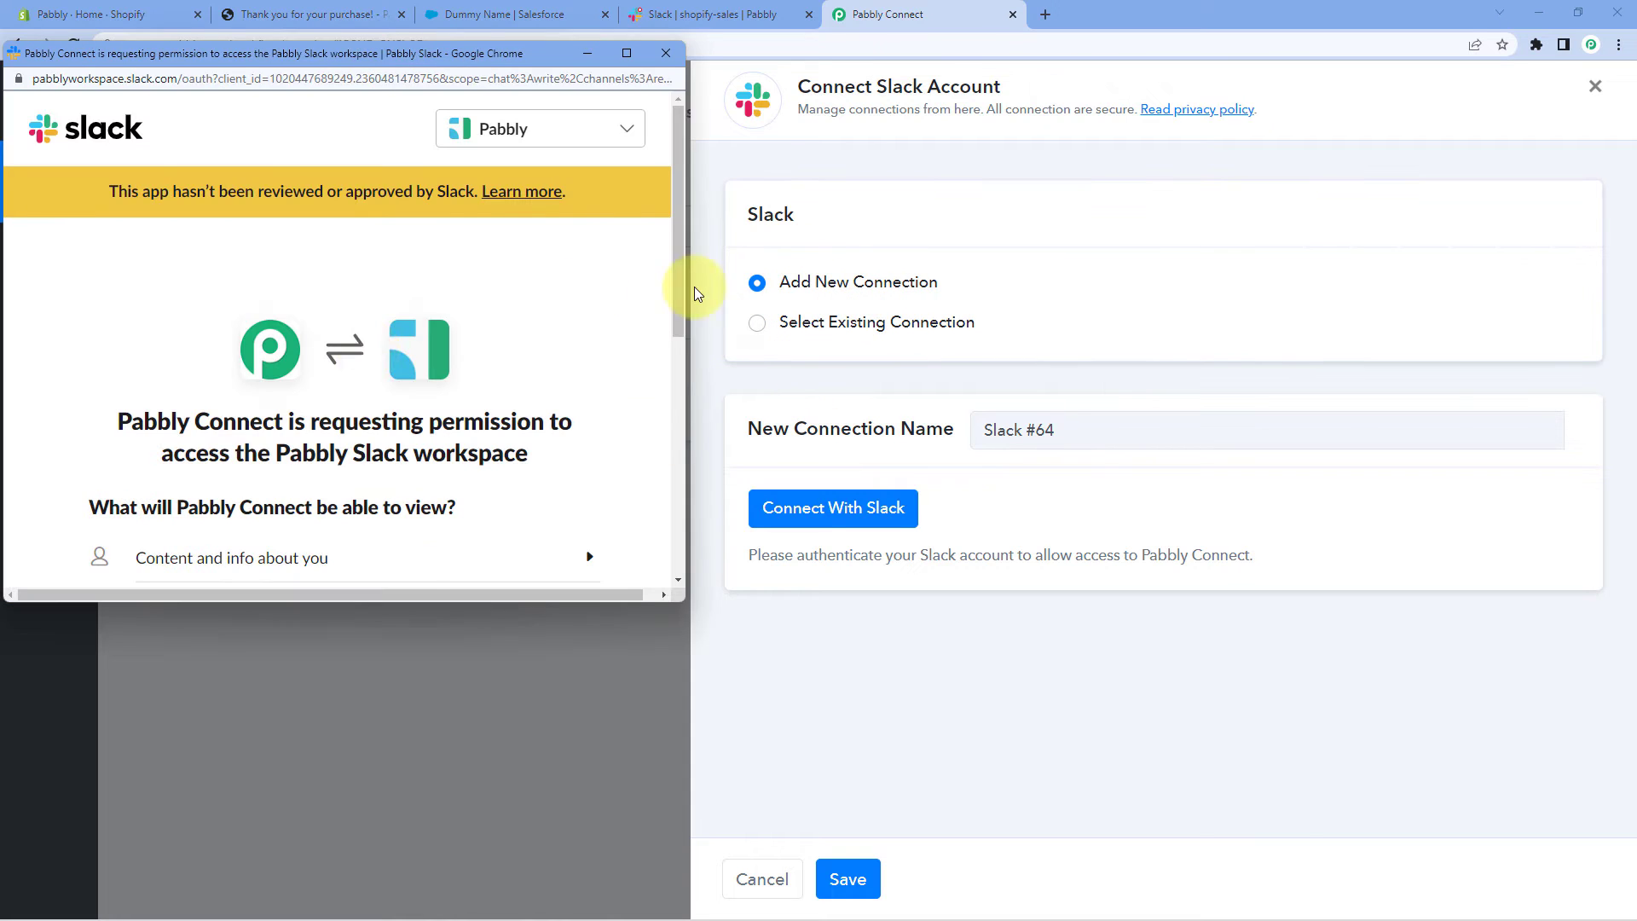
{"action": "scroll", "coordinate": [511, 336], "scroll_direction": "down", "scroll_amount": 6}
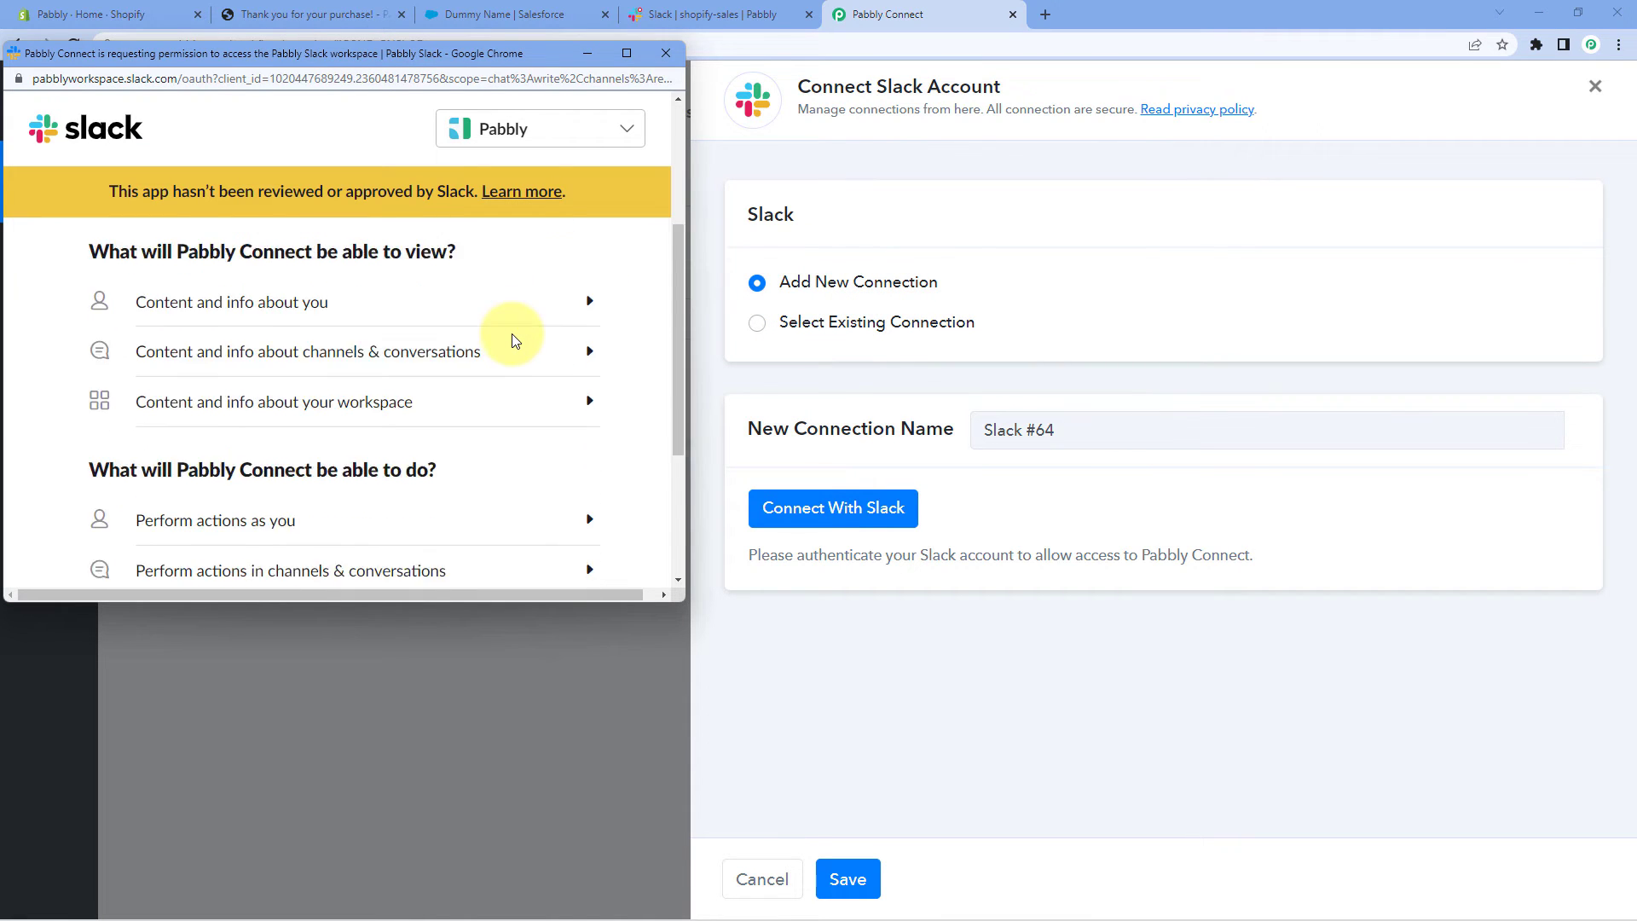
{"action": "left_click", "coordinate": [421, 459]}
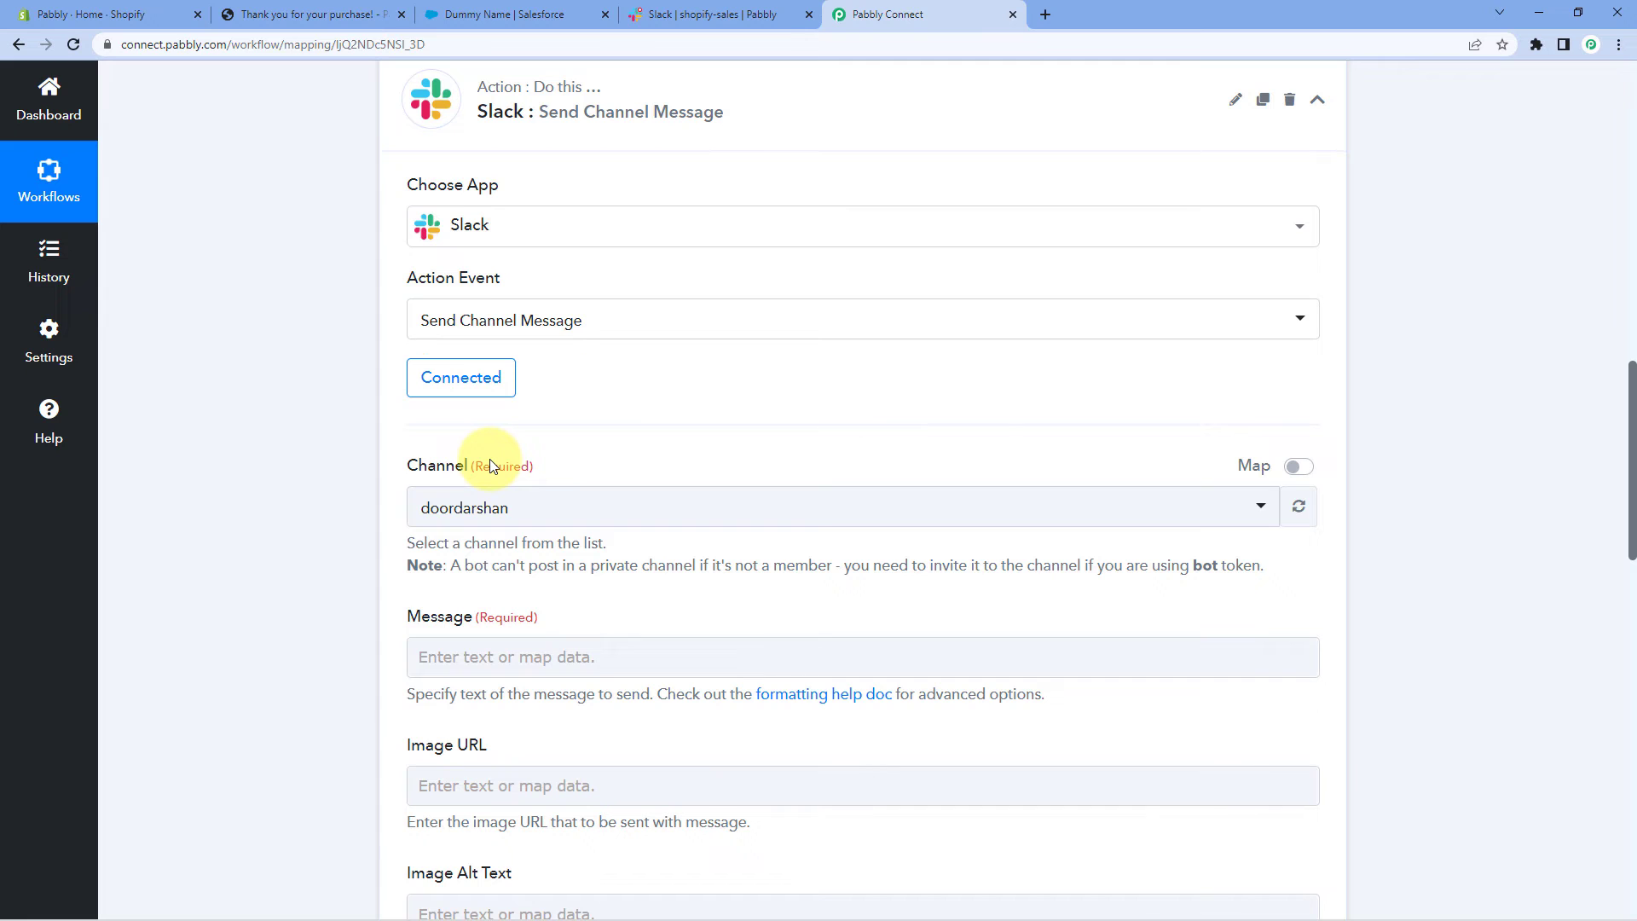
Set the Slack Channel to shopify-sales by searching 'shop' in the channel list
{"action": "scroll", "coordinate": [623, 428], "scroll_direction": "down", "scroll_amount": 2}
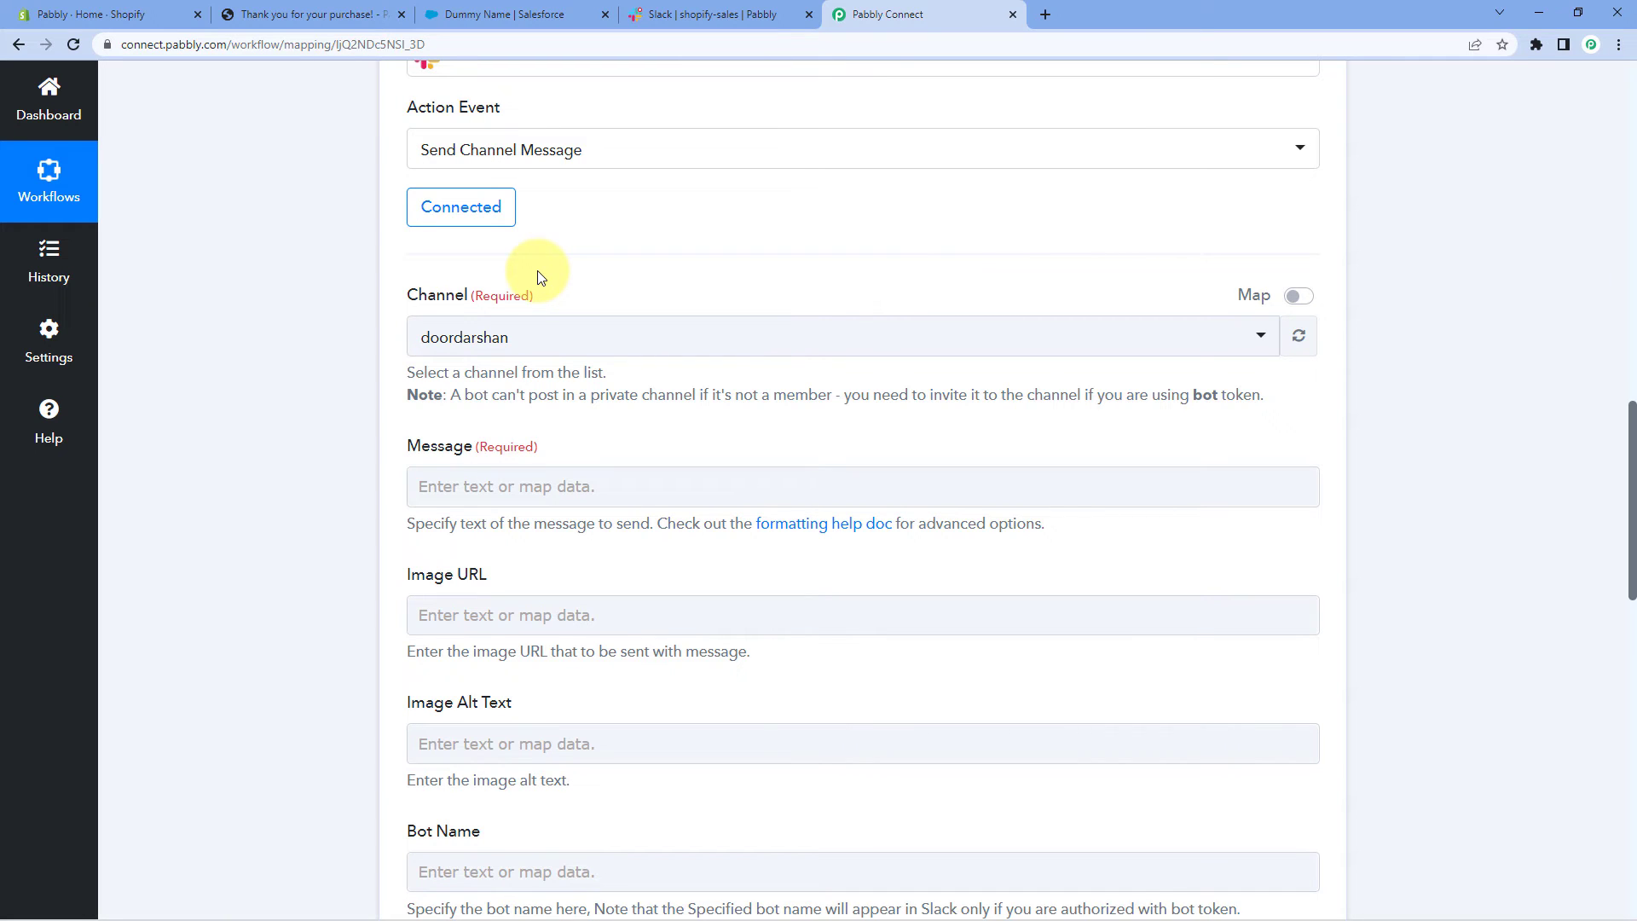
{"action": "left_click", "coordinate": [546, 345]}
{"action": "scroll", "coordinate": [360, 460], "scroll_direction": "down", "scroll_amount": 1}
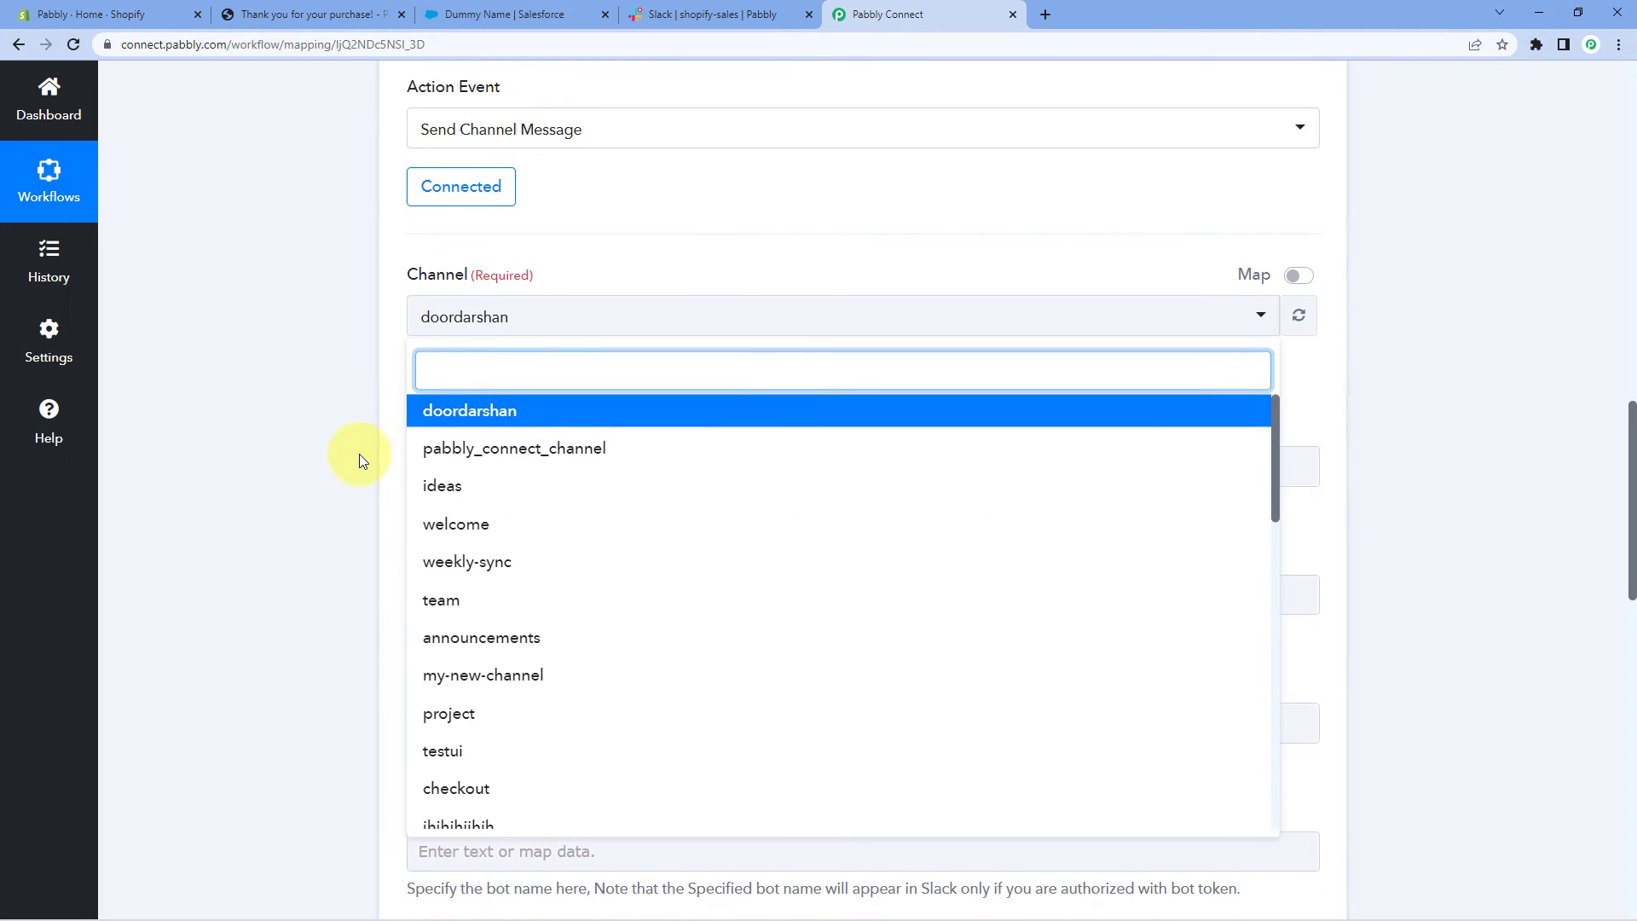
{"action": "scroll", "coordinate": [360, 456], "scroll_direction": "down", "scroll_amount": 2}
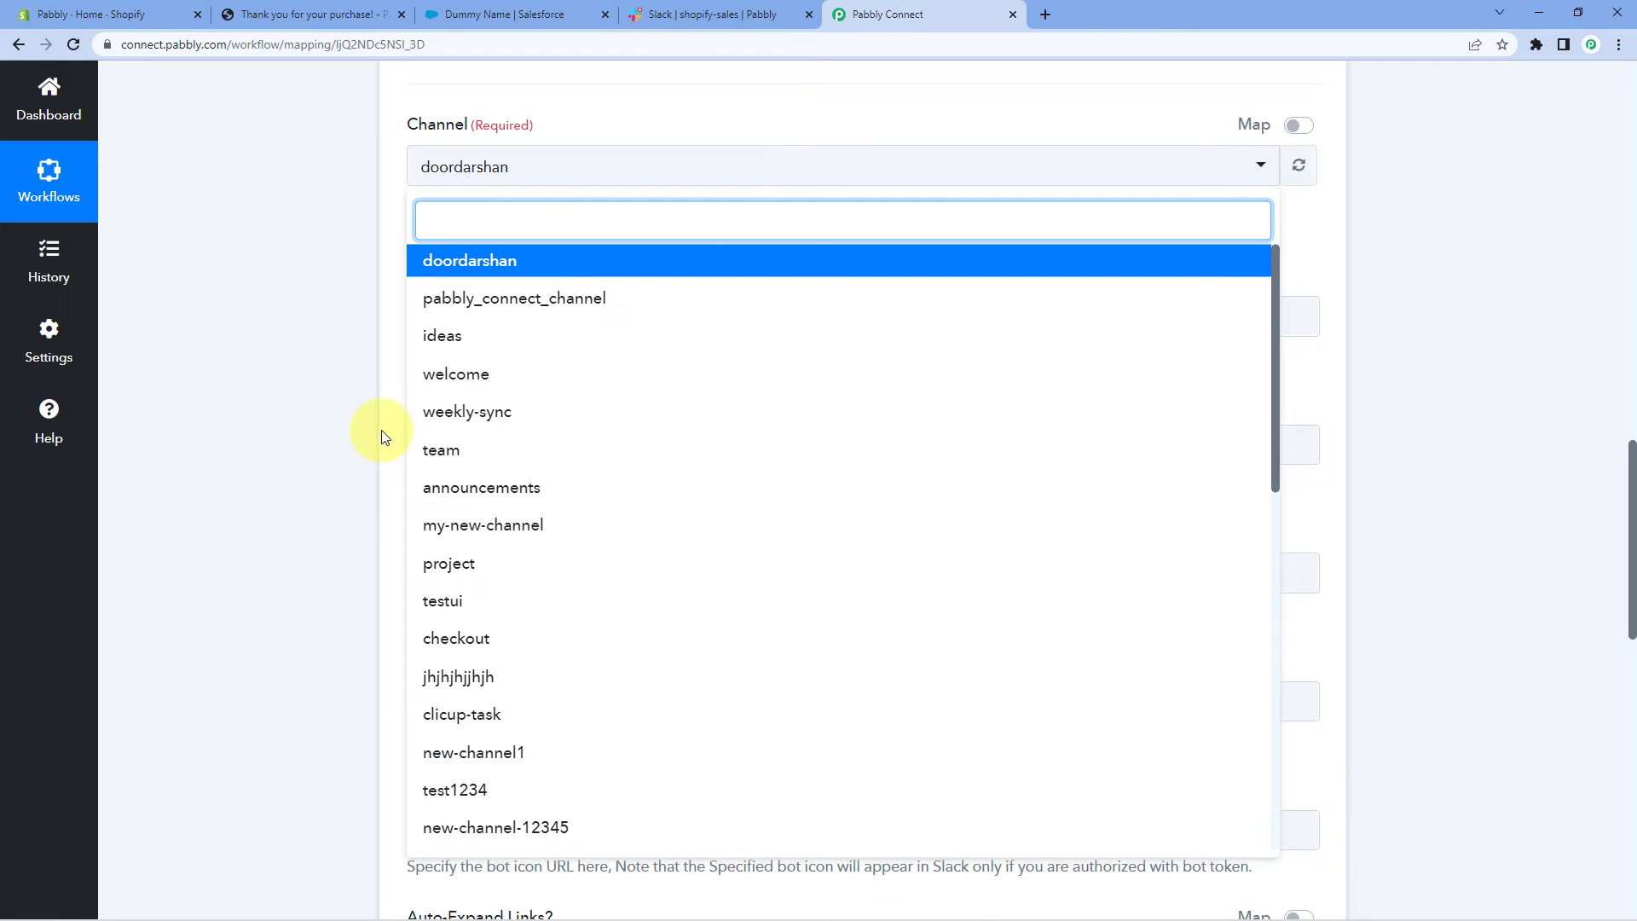
{"action": "left_click", "coordinate": [694, 18]}
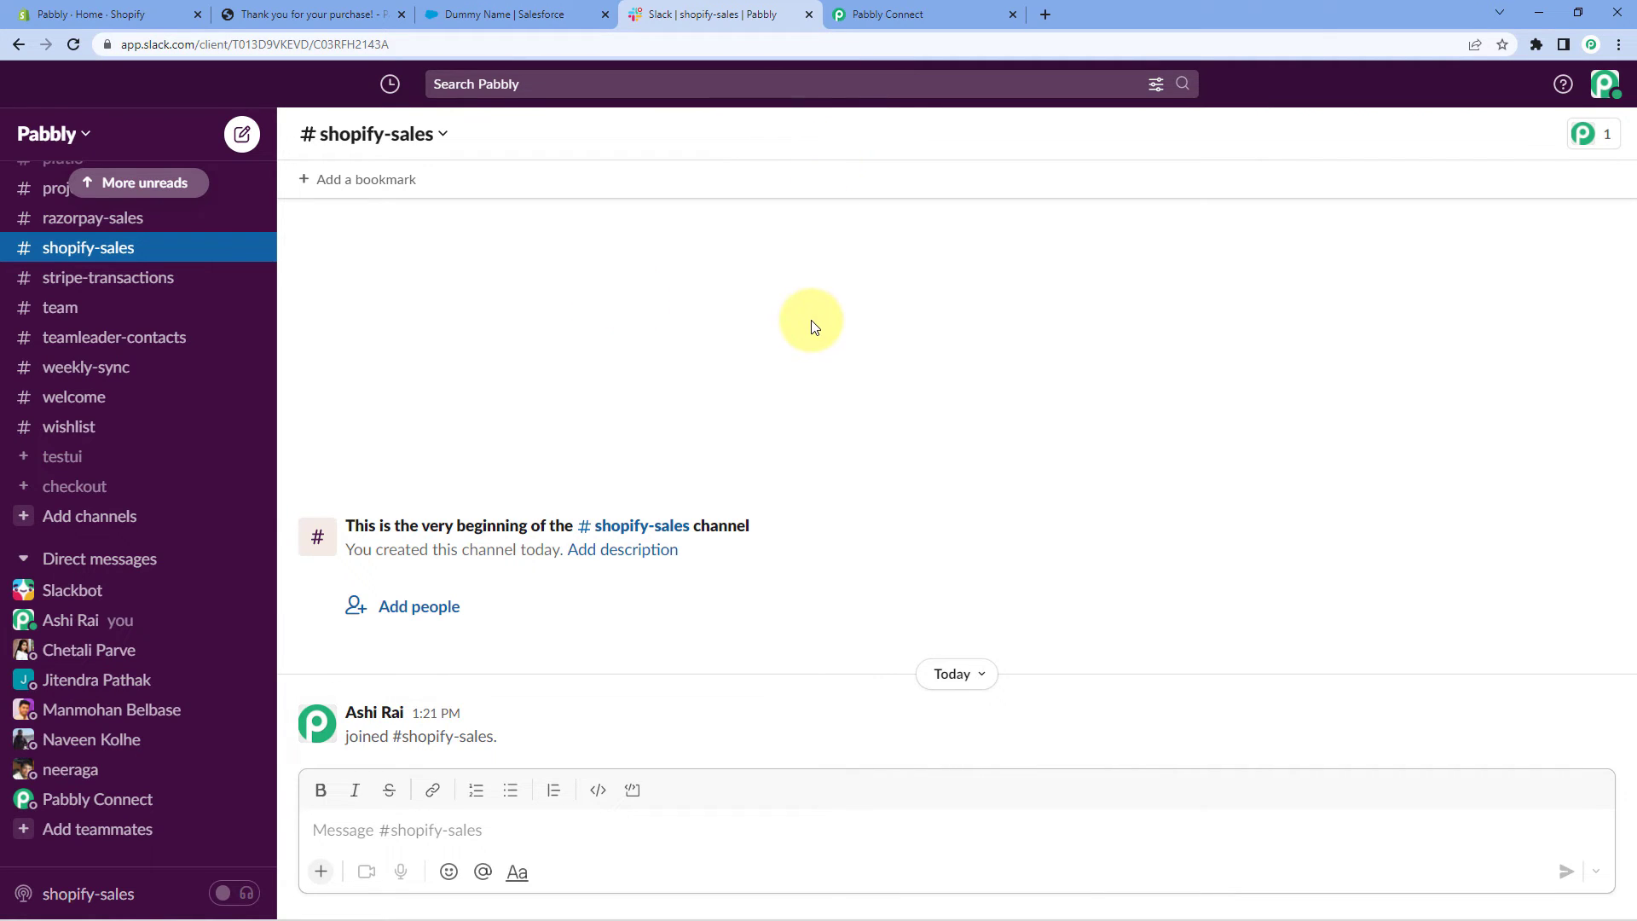
{"action": "left_click", "coordinate": [967, 10]}
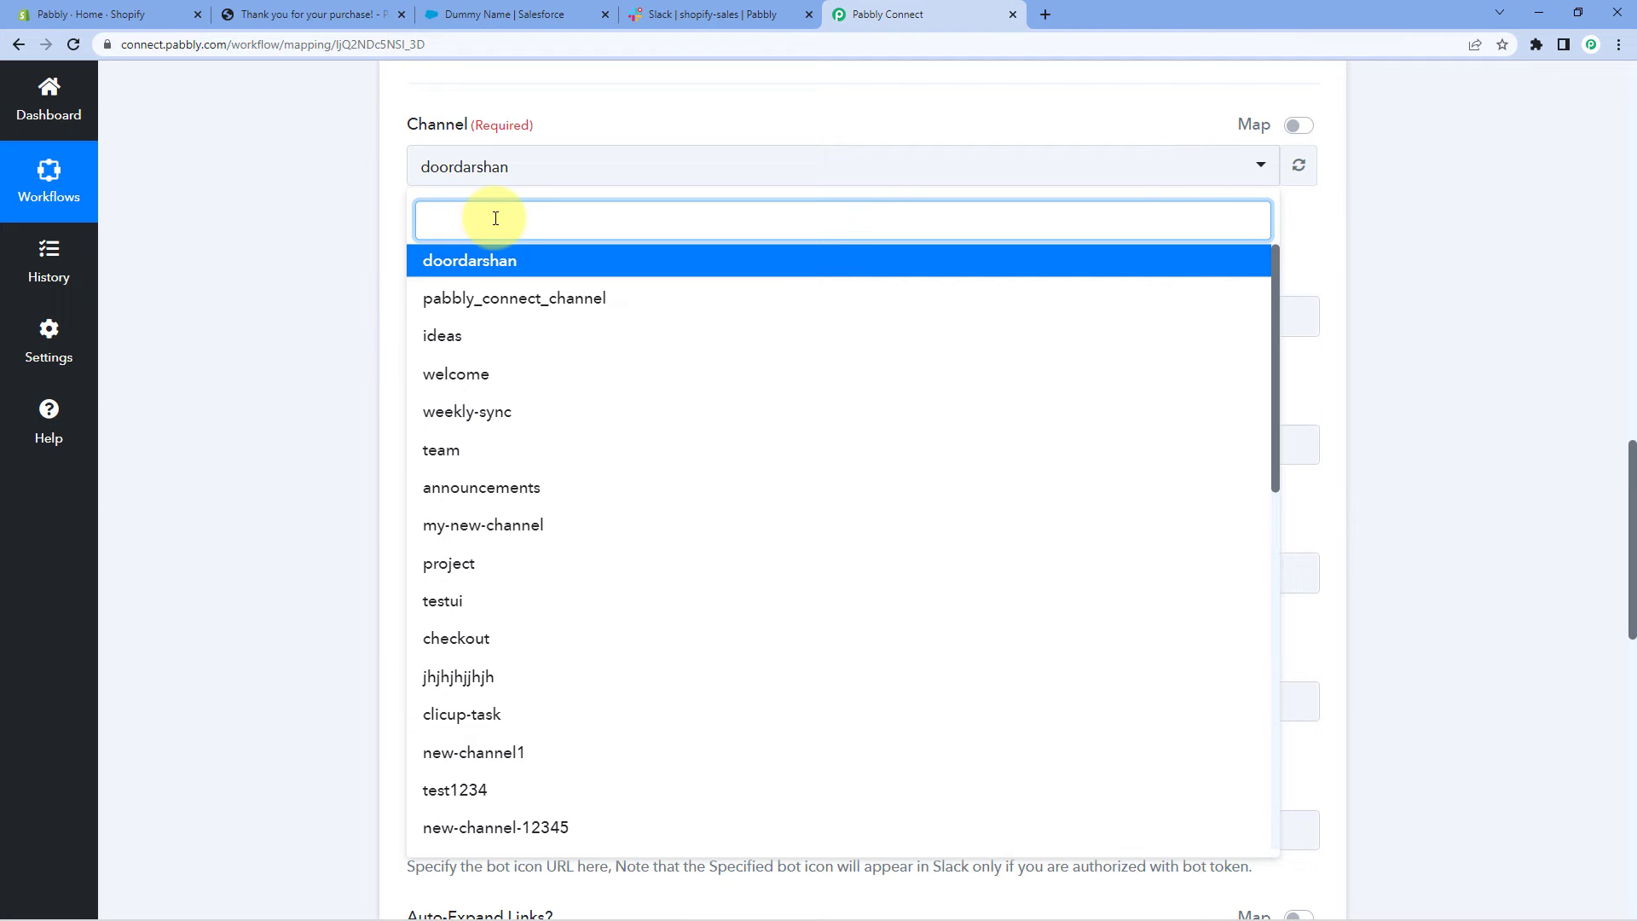
{"action": "type", "text": "shop"}
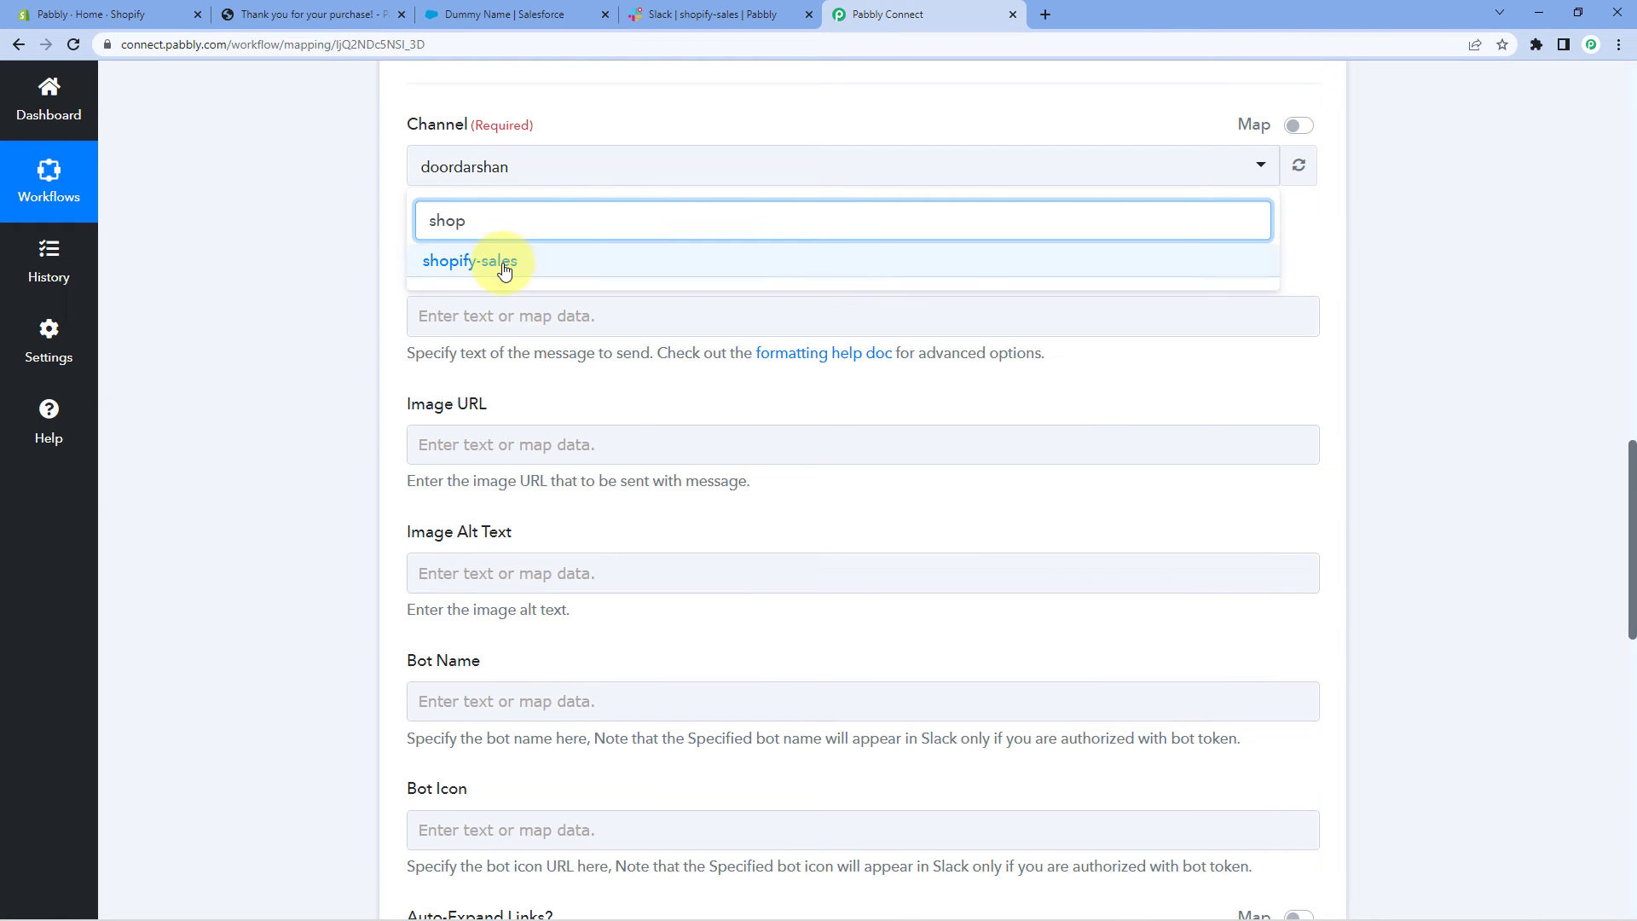
{"action": "left_click", "coordinate": [497, 260]}
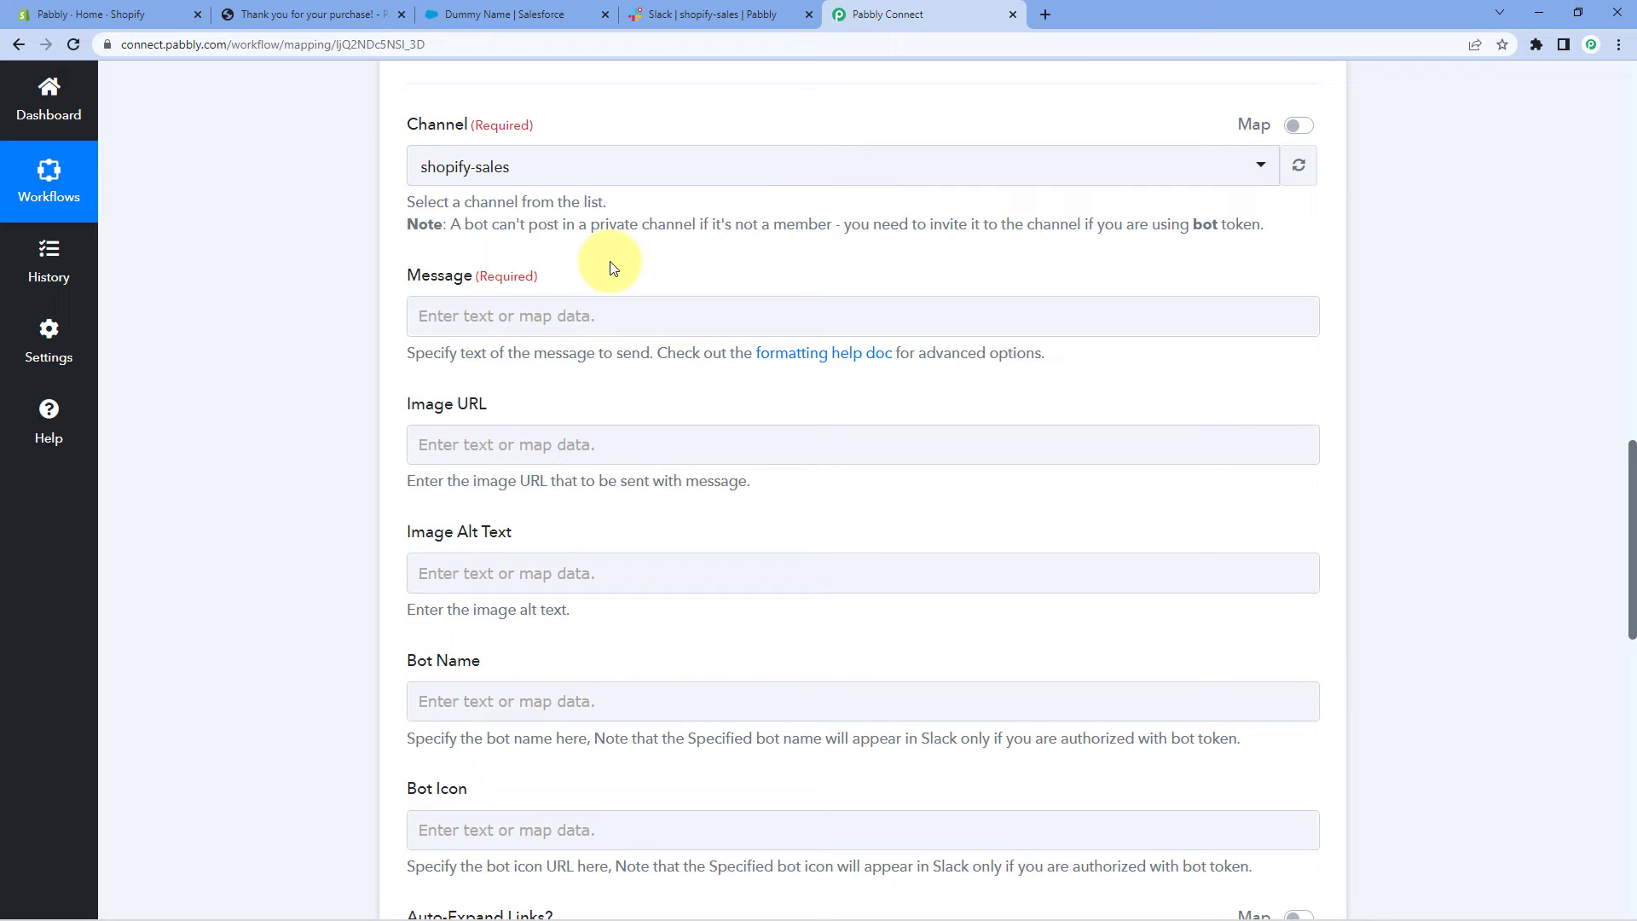
Type the message opening 'Hello Team, We have received a new sale on our Shopify store:'
{"action": "left_click", "coordinate": [469, 318]}
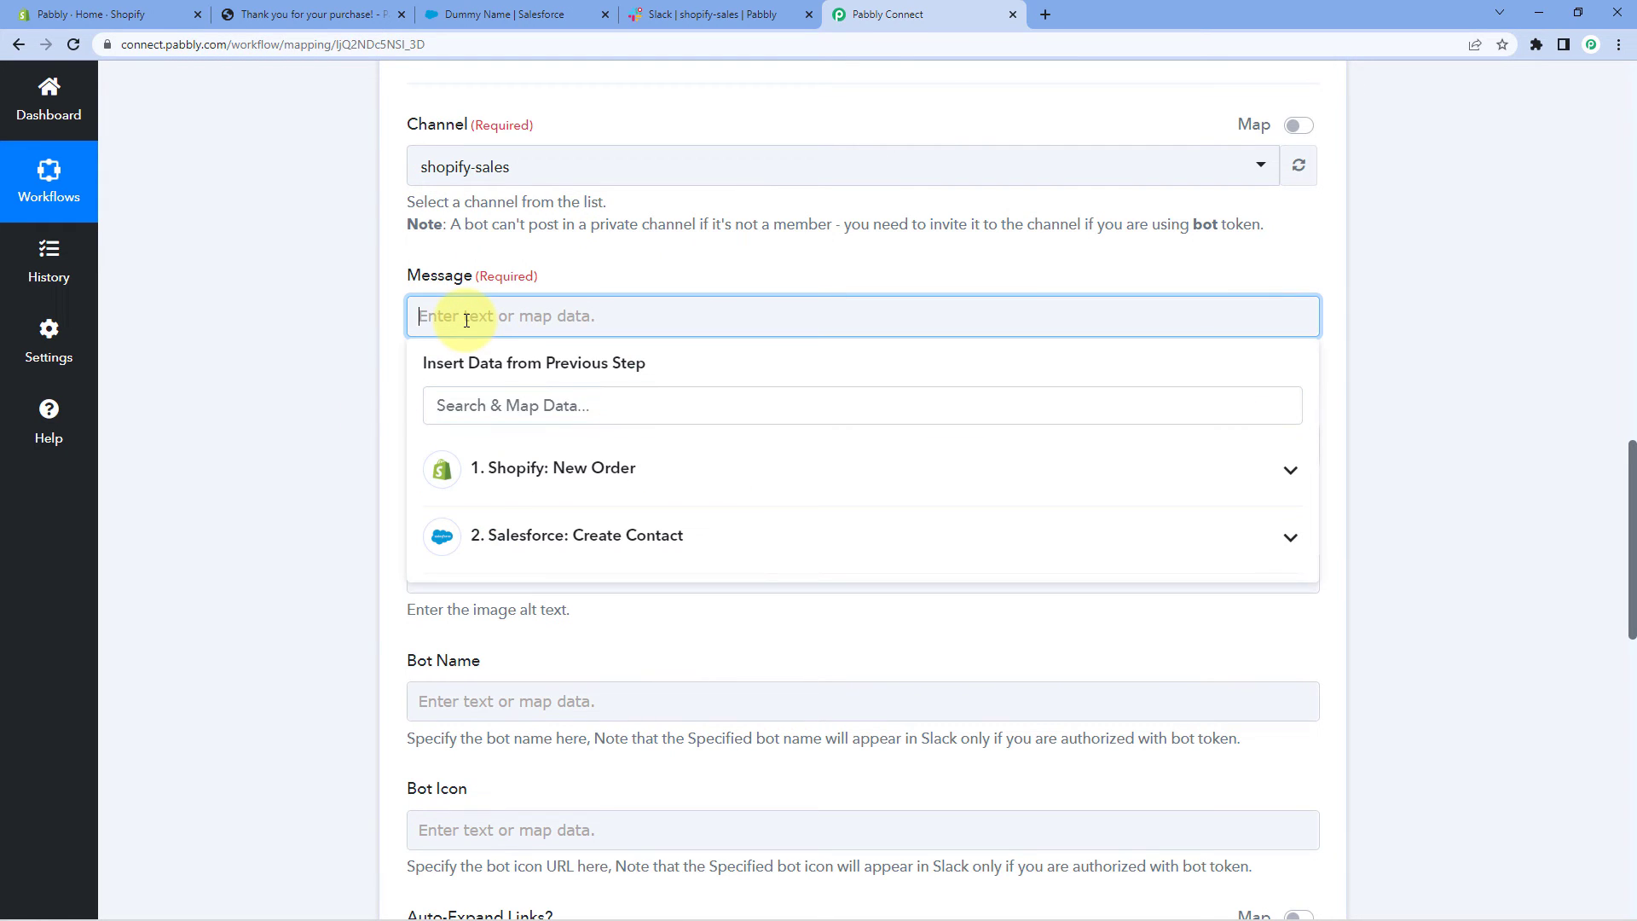
{"action": "type", "text": "Hello Team,"}
{"action": "key", "text": "Return"}
{"action": "type", "text": "We have re"}
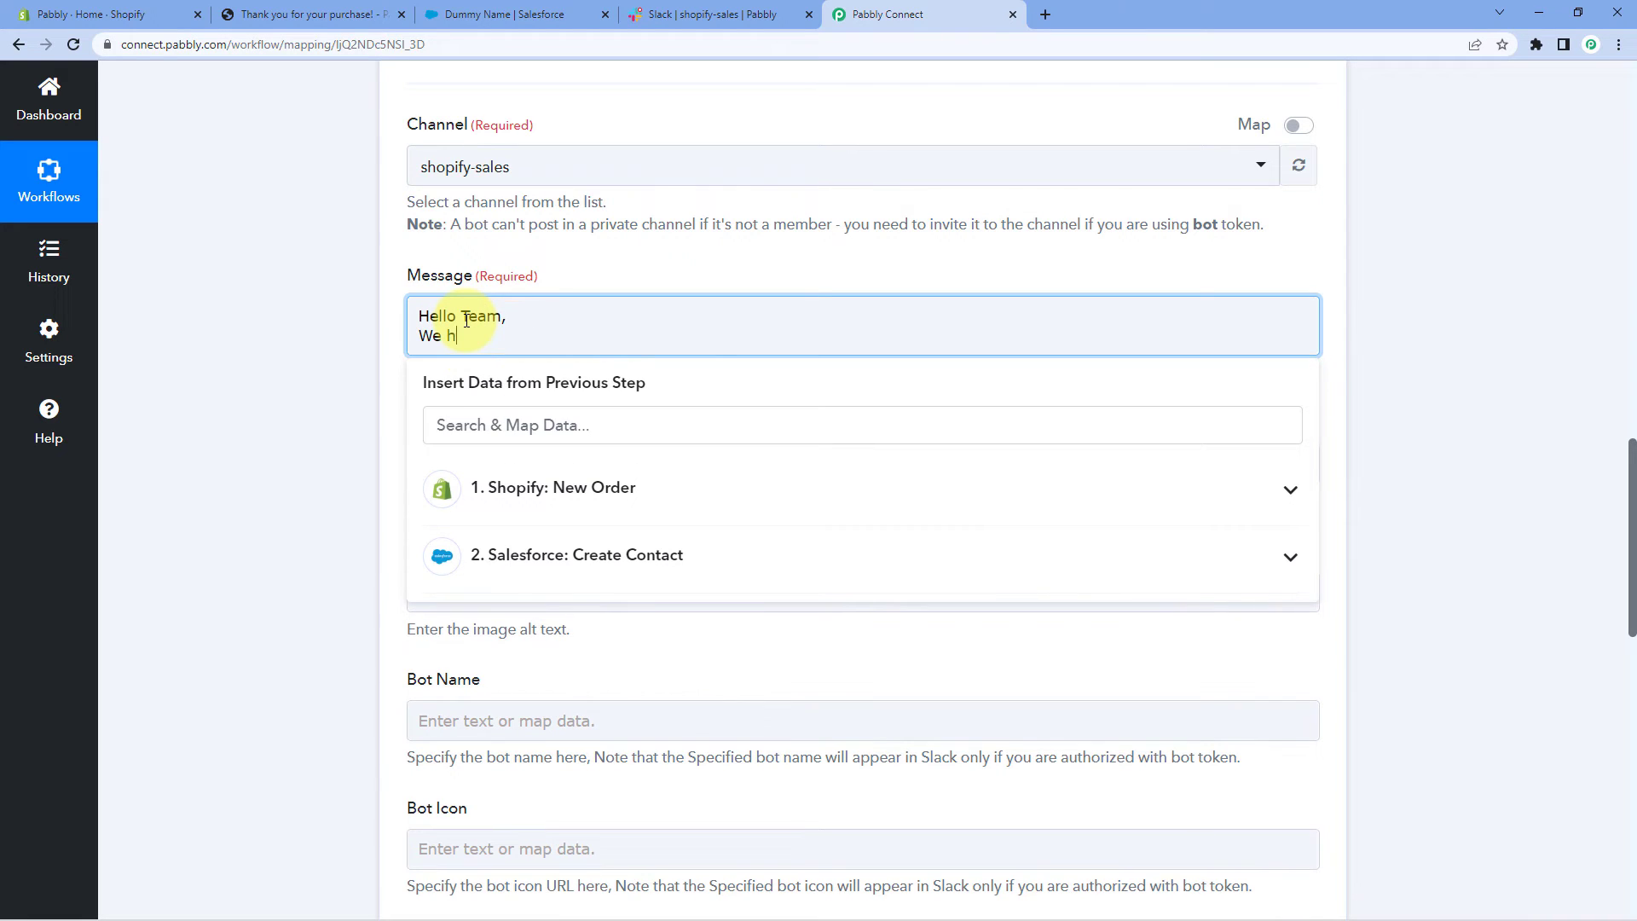
{"action": "type", "text": "ived a new sale i="}
{"action": "key", "text": "BackSpace"}
{"action": "type", "text": "s"}
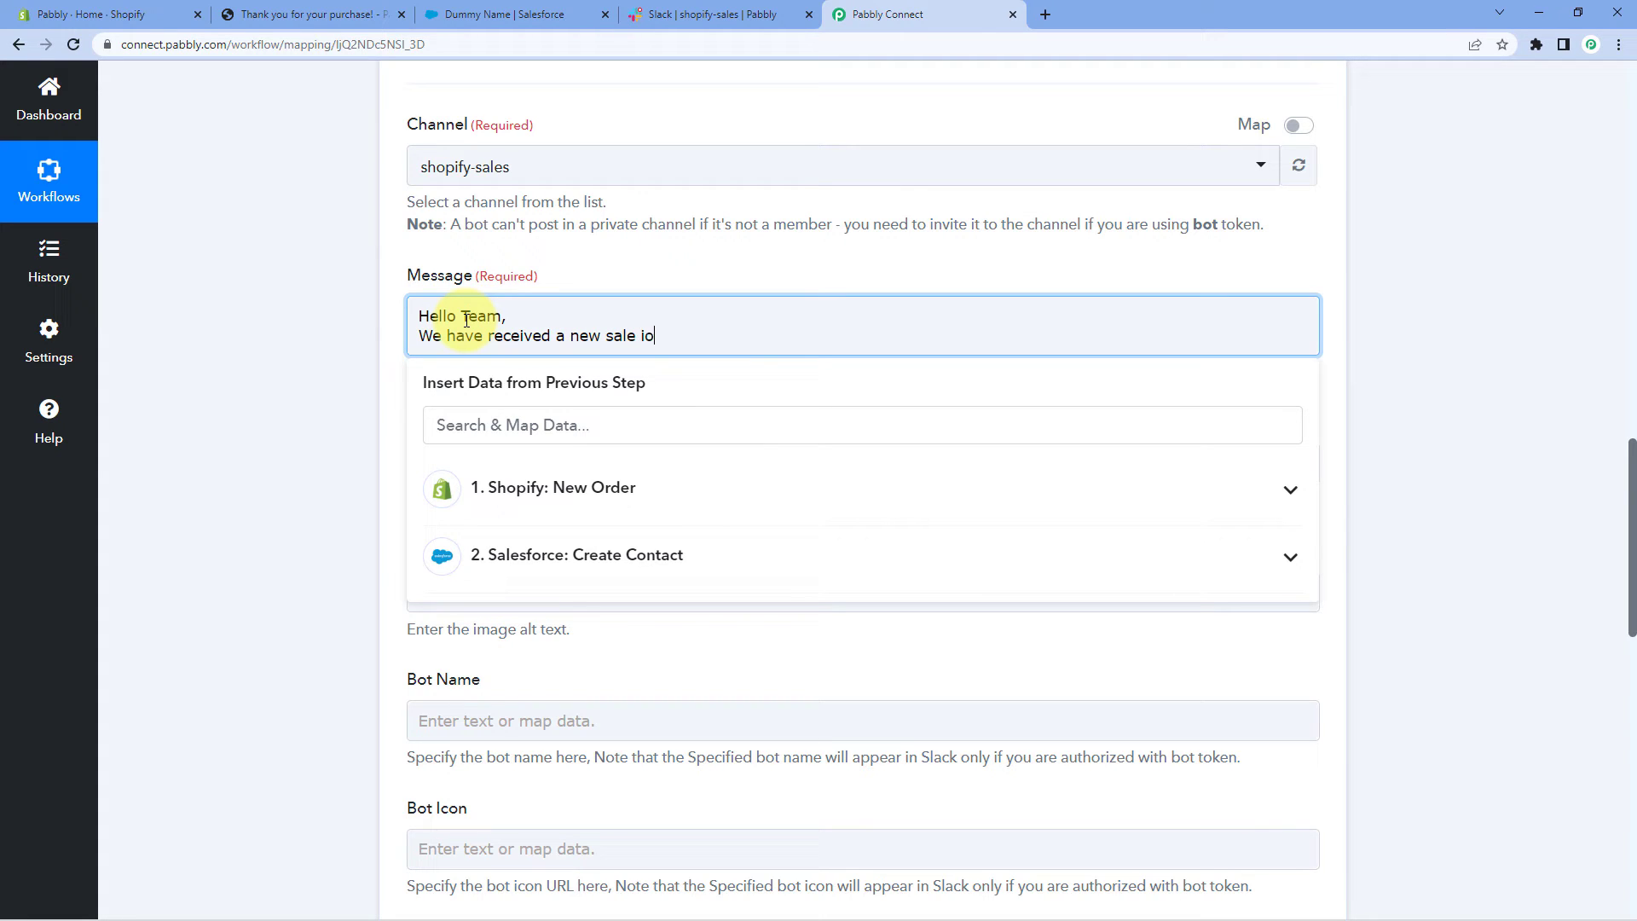
{"action": "key", "text": "BackSpace"}
{"action": "type", "text": "on our Shopify S"}
{"action": "key", "text": "BackSpace"}
{"action": "type", "text": "store:"}
{"action": "key", "text": "Return"}
{"action": "key", "text": "Return"}
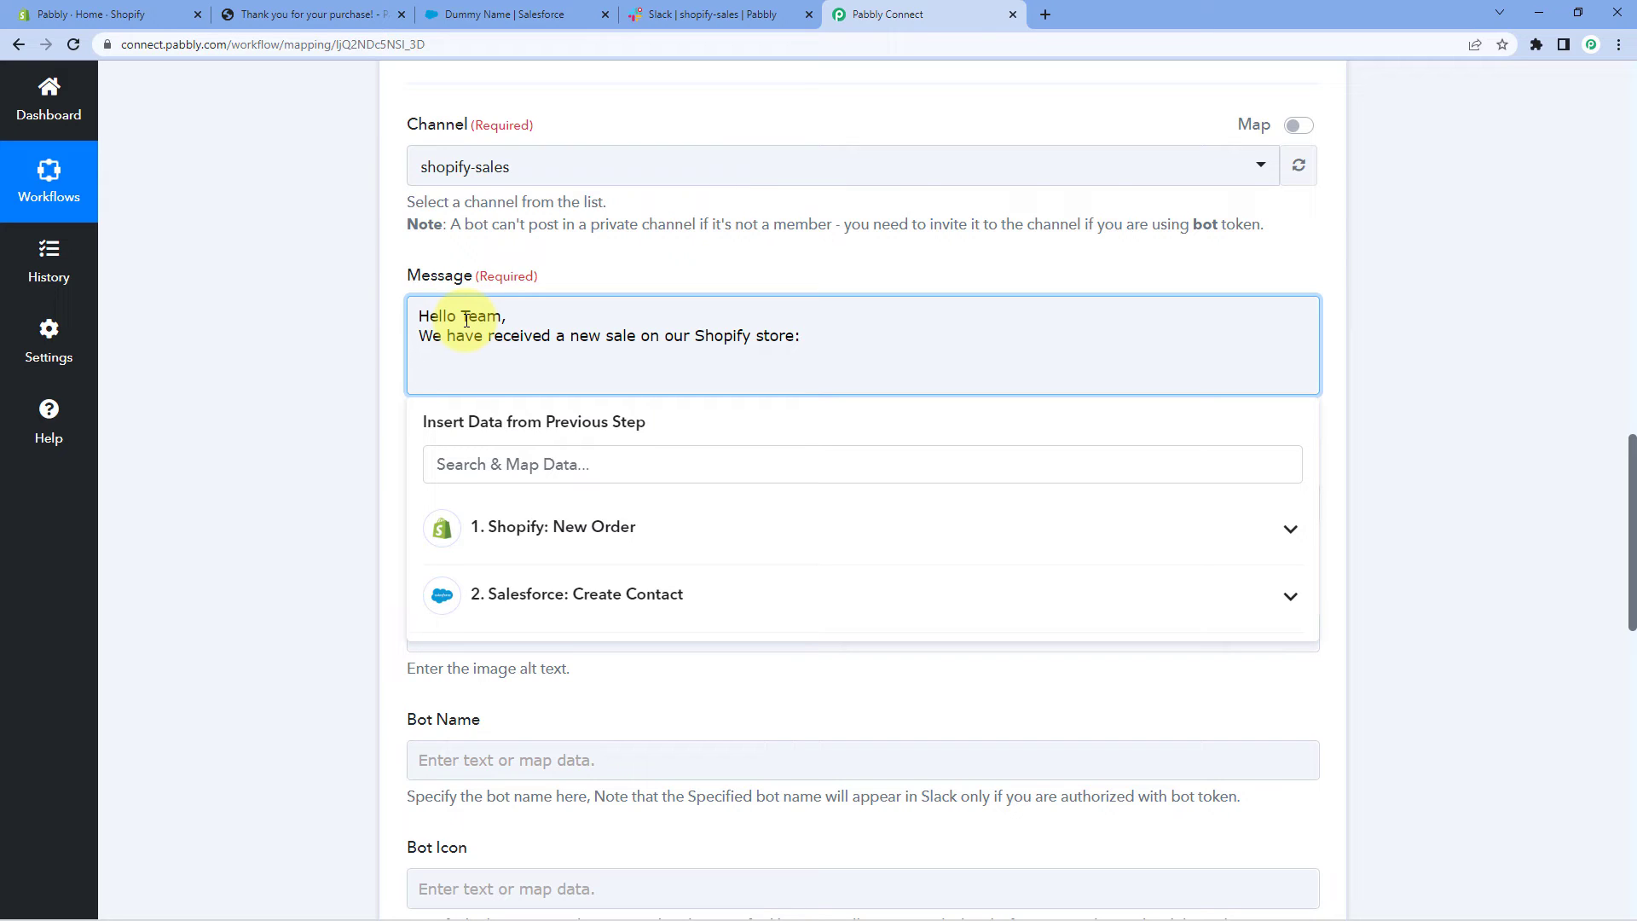
Add the Name:, Email:, Mobile No.: and Product: lines below the greeting
{"action": "type", "text": "Name:"}
{"action": "key", "text": "Return"}
{"action": "type", "text": "Email:"}
{"action": "key", "text": "Return"}
{"action": "type", "text": "Ph"}
{"action": "key", "text": "BackSpace"}
{"action": "key", "text": "BackSpace"}
{"action": "type", "text": "Mobile No.:"}
{"action": "key", "text": "Return"}
{"action": "type", "text": "Product"}
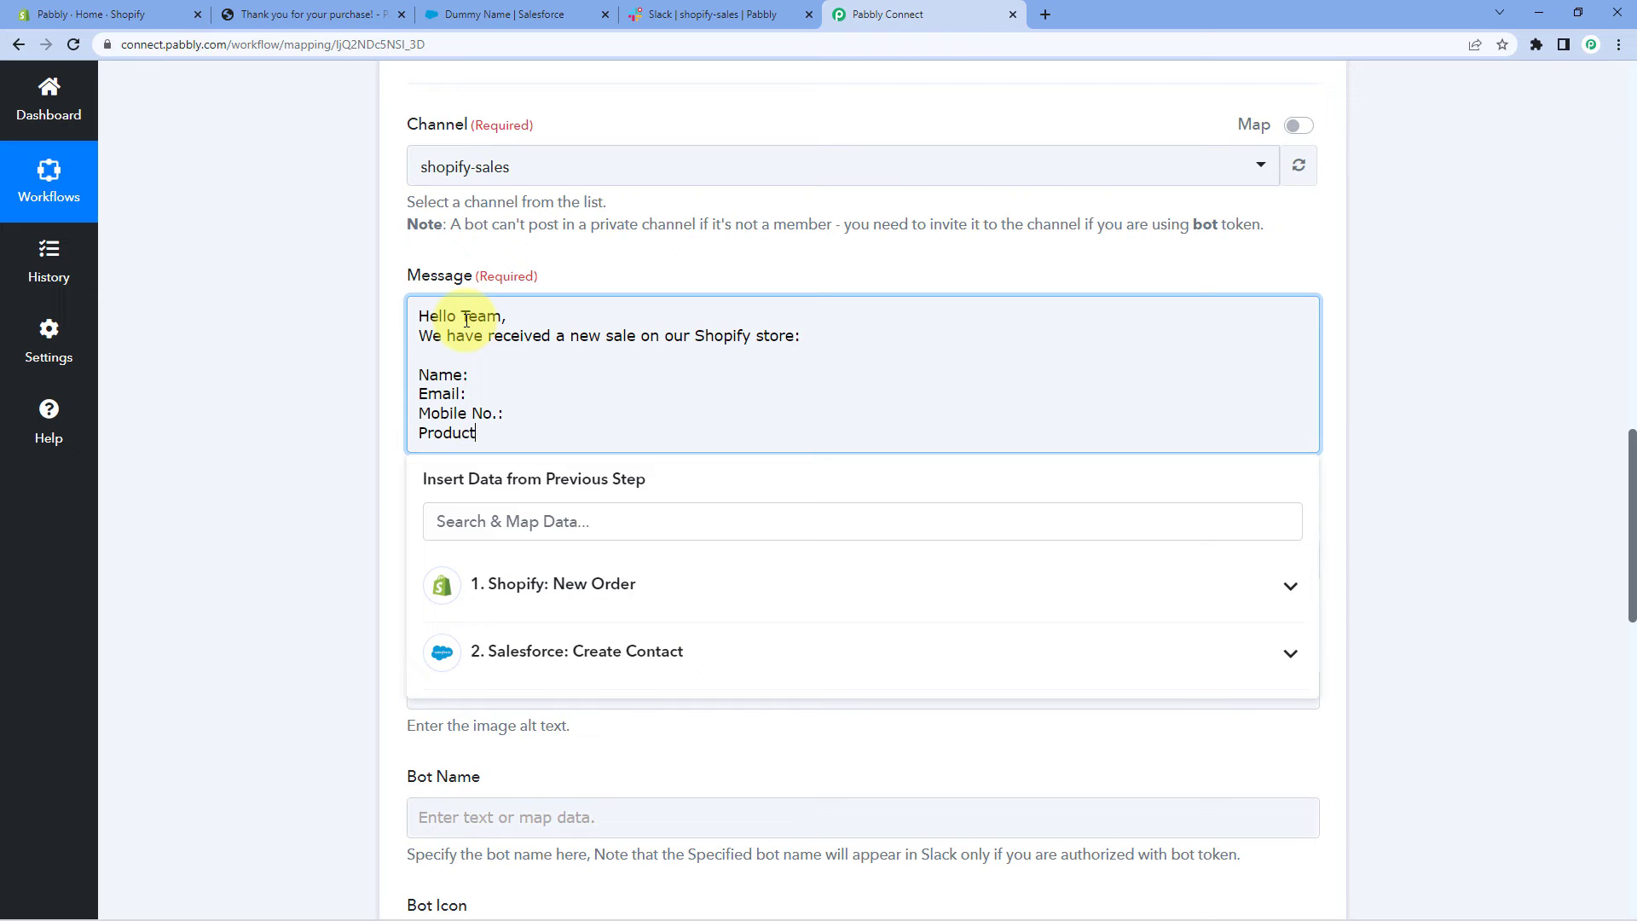
{"action": "type", "text": ":"}
{"action": "left_click", "coordinate": [519, 372]}
{"action": "left_click", "coordinate": [464, 374]}
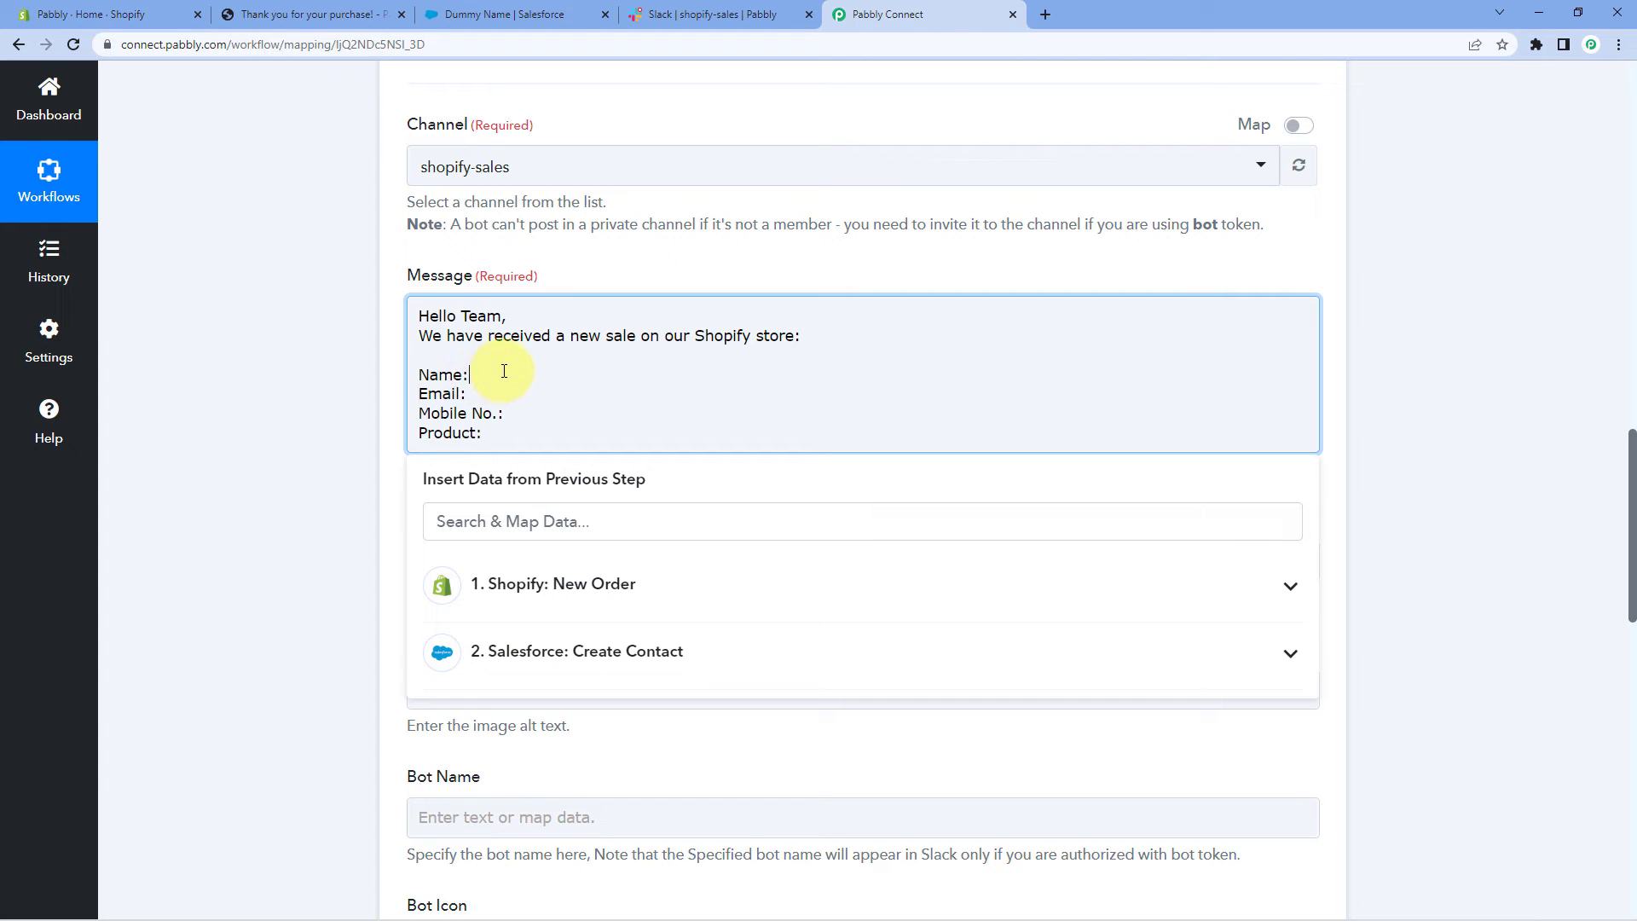
{"action": "left_click", "coordinate": [567, 584]}
Map the Shopify Billing Address Name after the message's Name: label
{"action": "scroll", "coordinate": [338, 626], "scroll_direction": "down", "scroll_amount": 3}
{"action": "scroll", "coordinate": [468, 475], "scroll_direction": "down", "scroll_amount": 2}
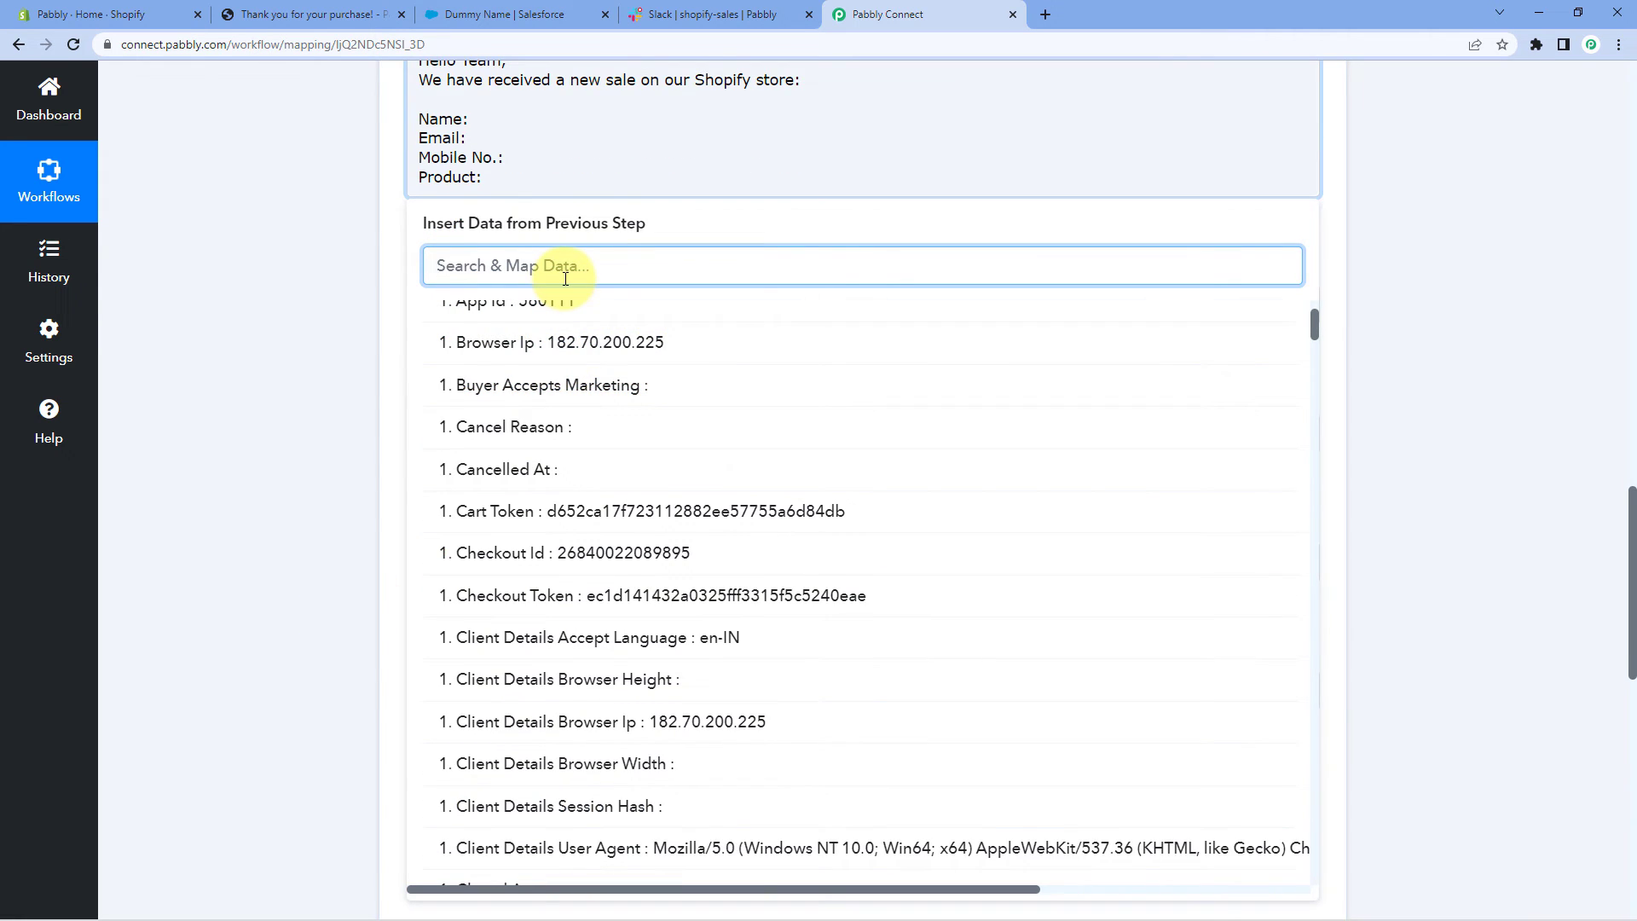
{"action": "type", "text": "Name"}
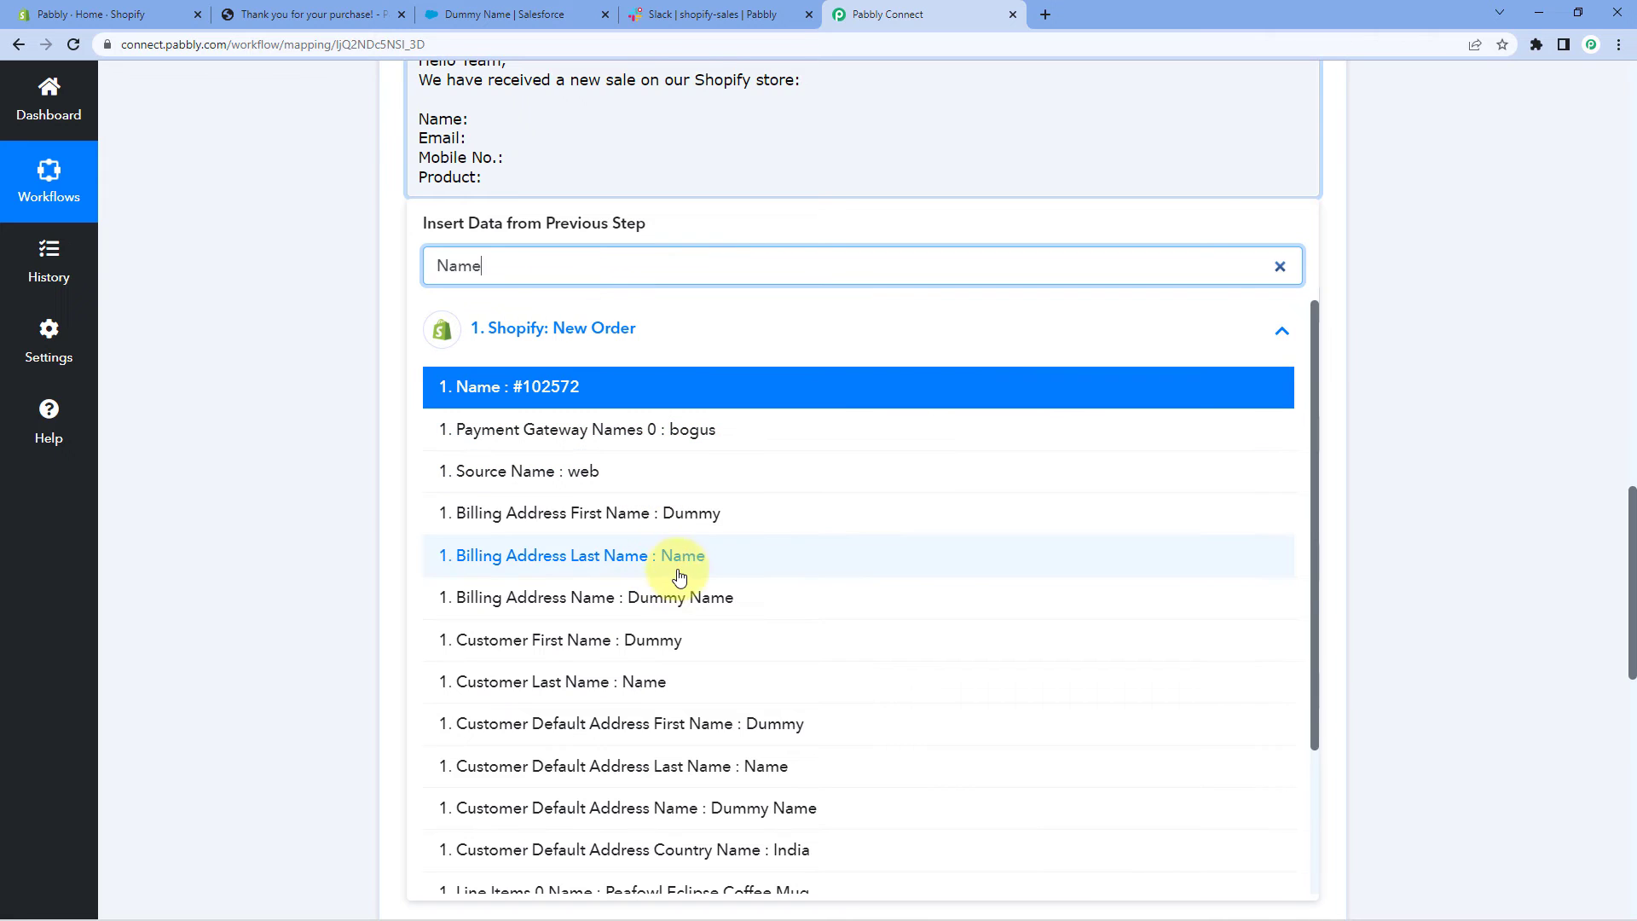
{"action": "left_click", "coordinate": [629, 600]}
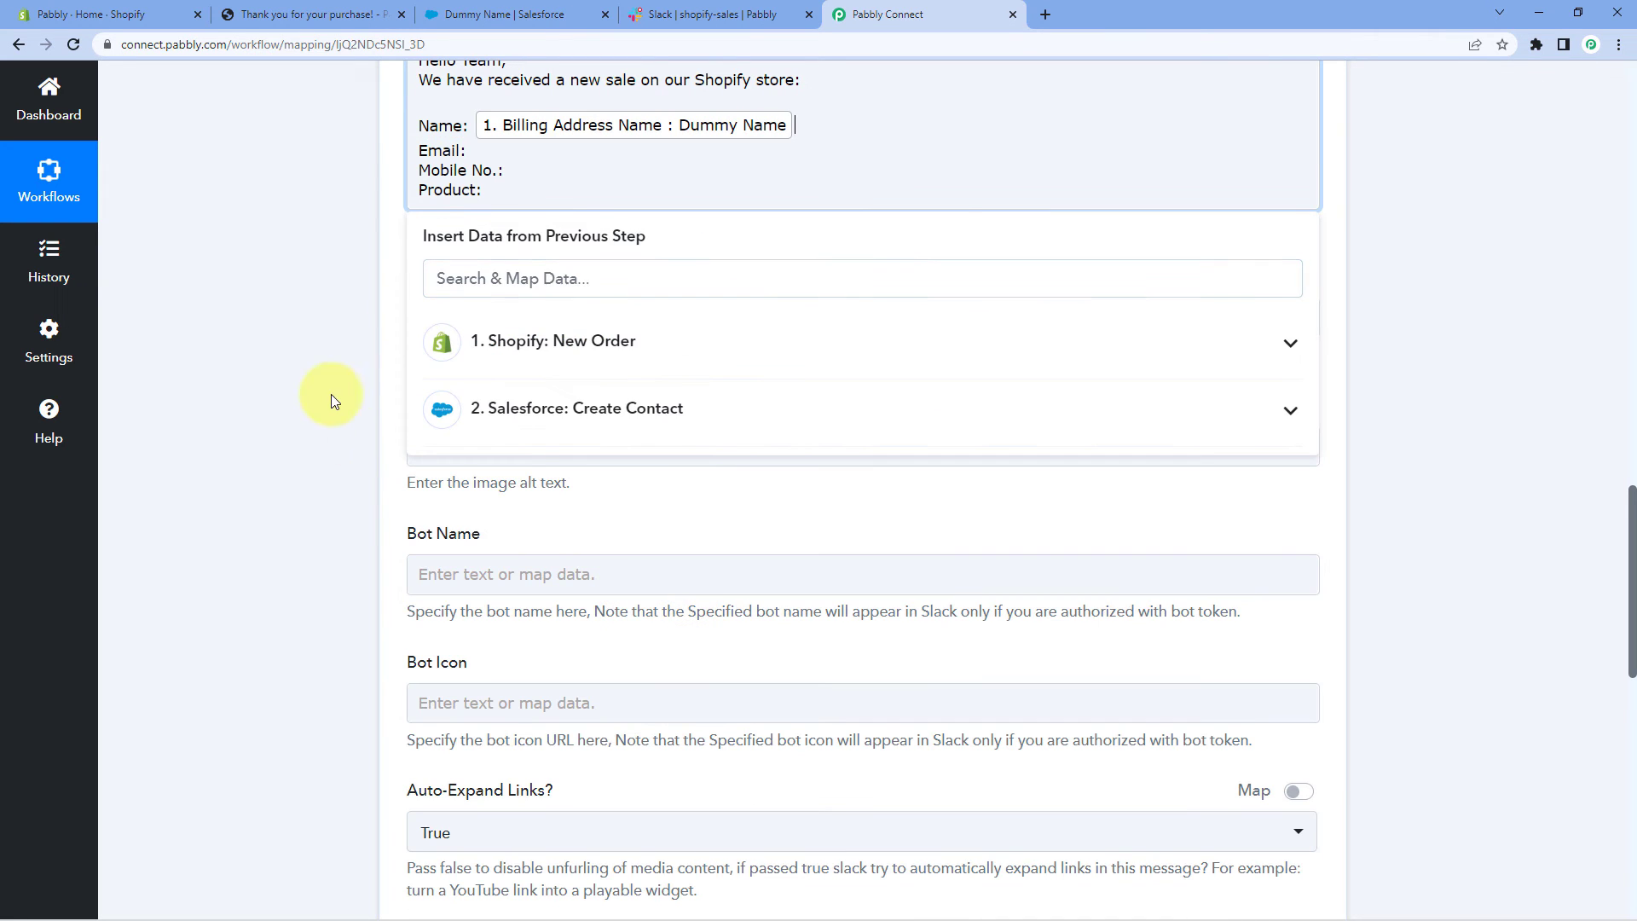
{"action": "left_click", "coordinate": [343, 320]}
Map the order Email after Email: and Billing Address Phone after Mobile No.:
{"action": "left_click", "coordinate": [468, 151]}
{"action": "left_click", "coordinate": [468, 151]}
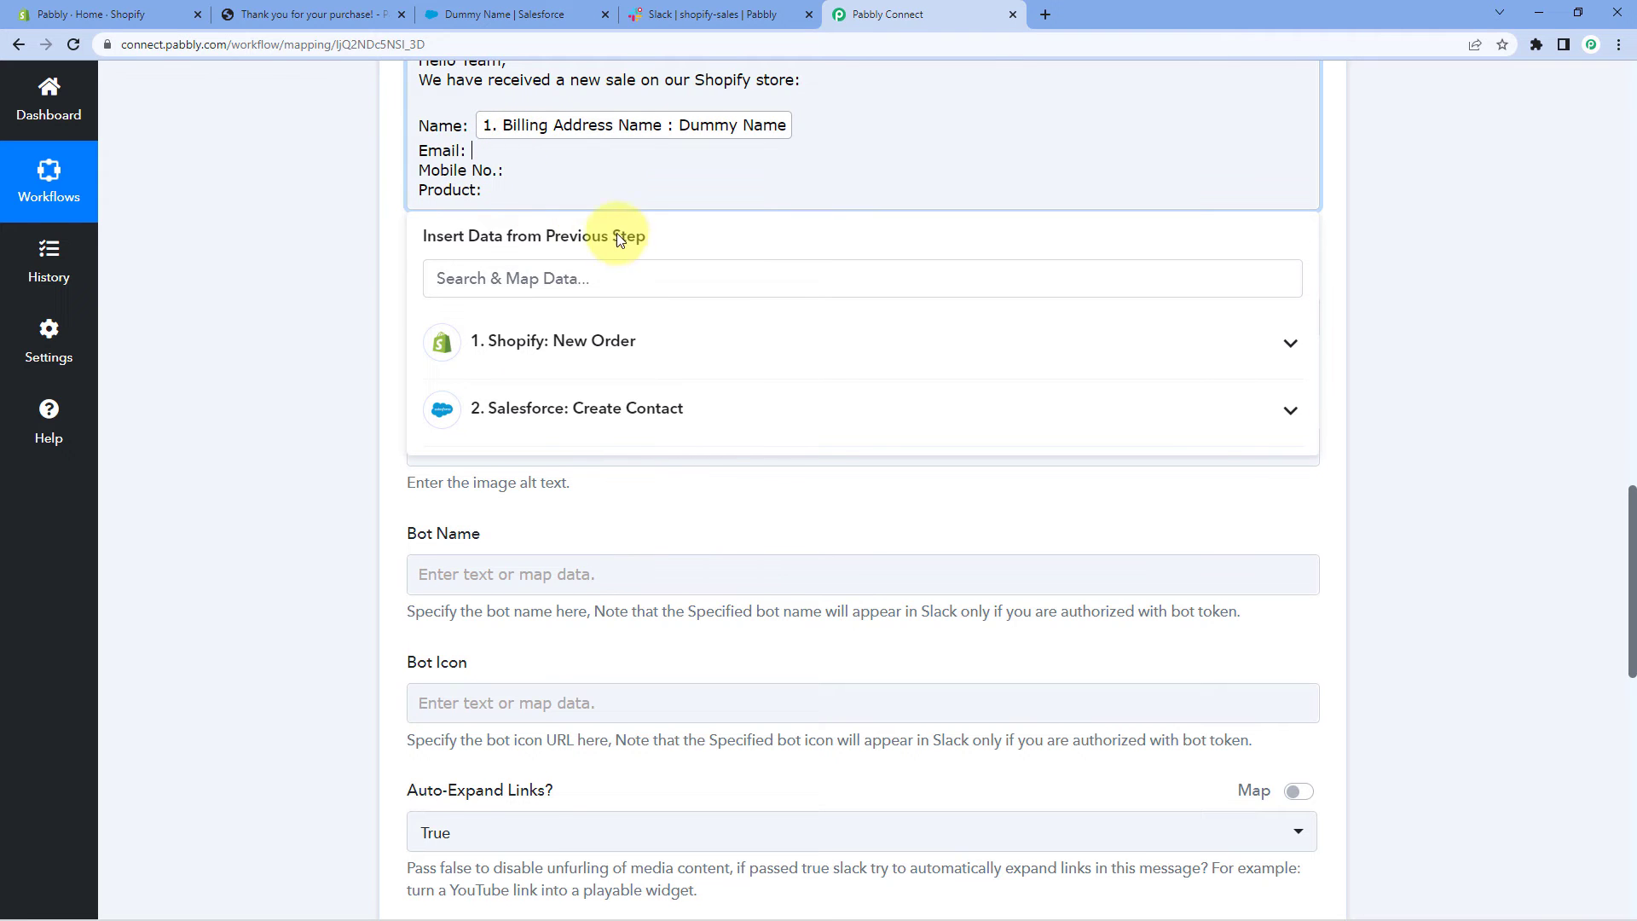
{"action": "left_click", "coordinate": [555, 343]}
{"action": "type", "text": "em"}
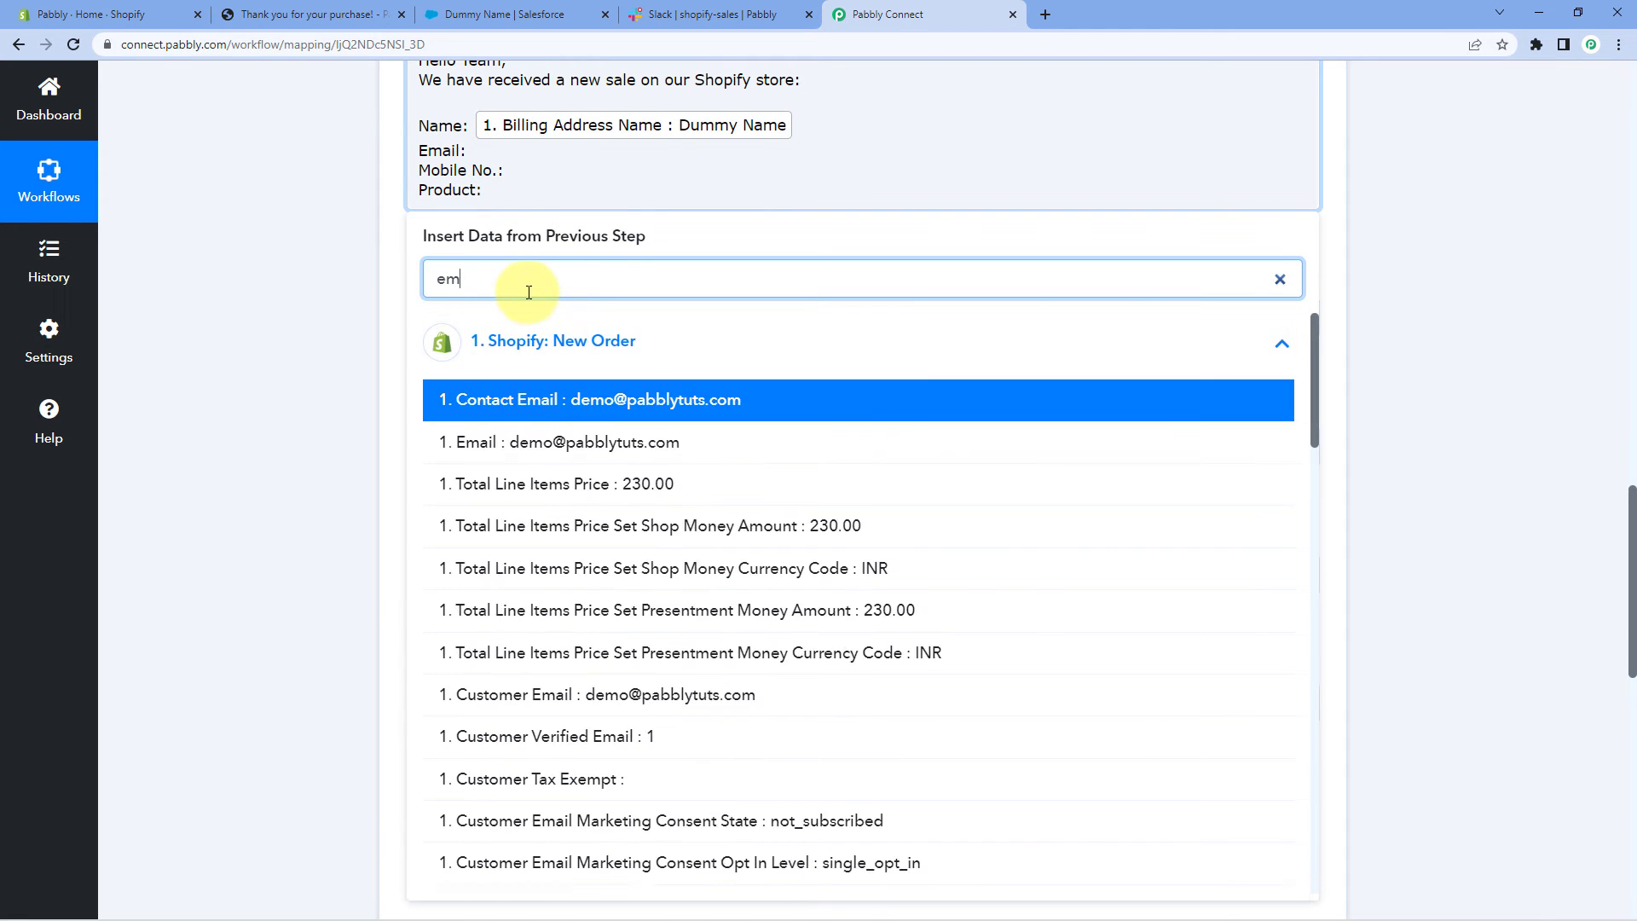
{"action": "type", "text": "ail"}
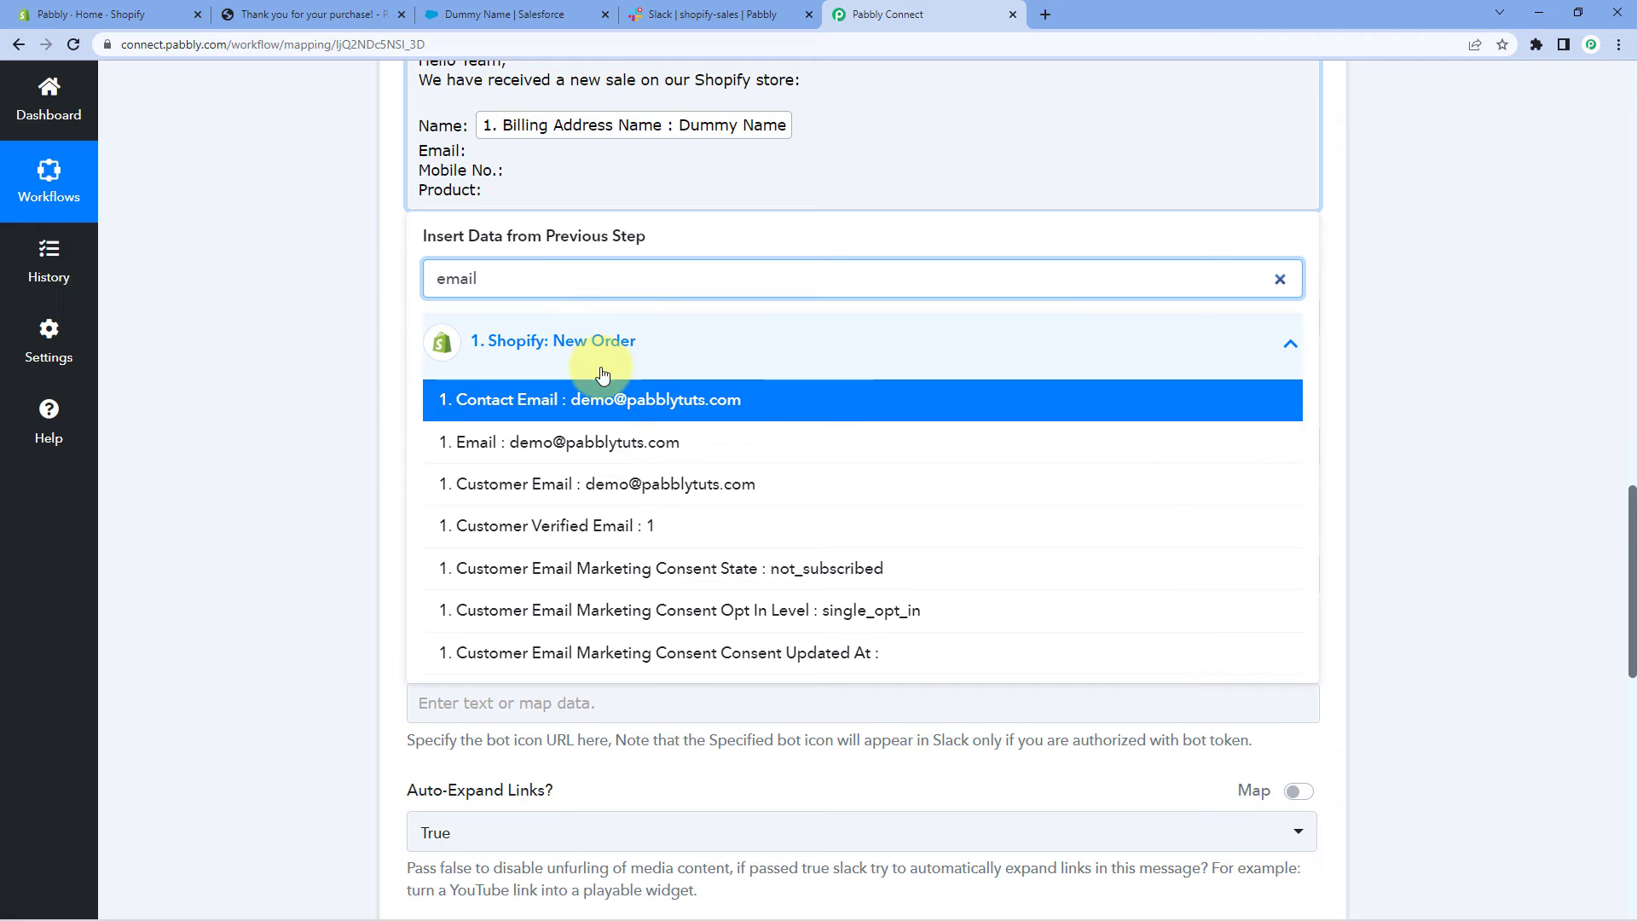
{"action": "left_click", "coordinate": [596, 441]}
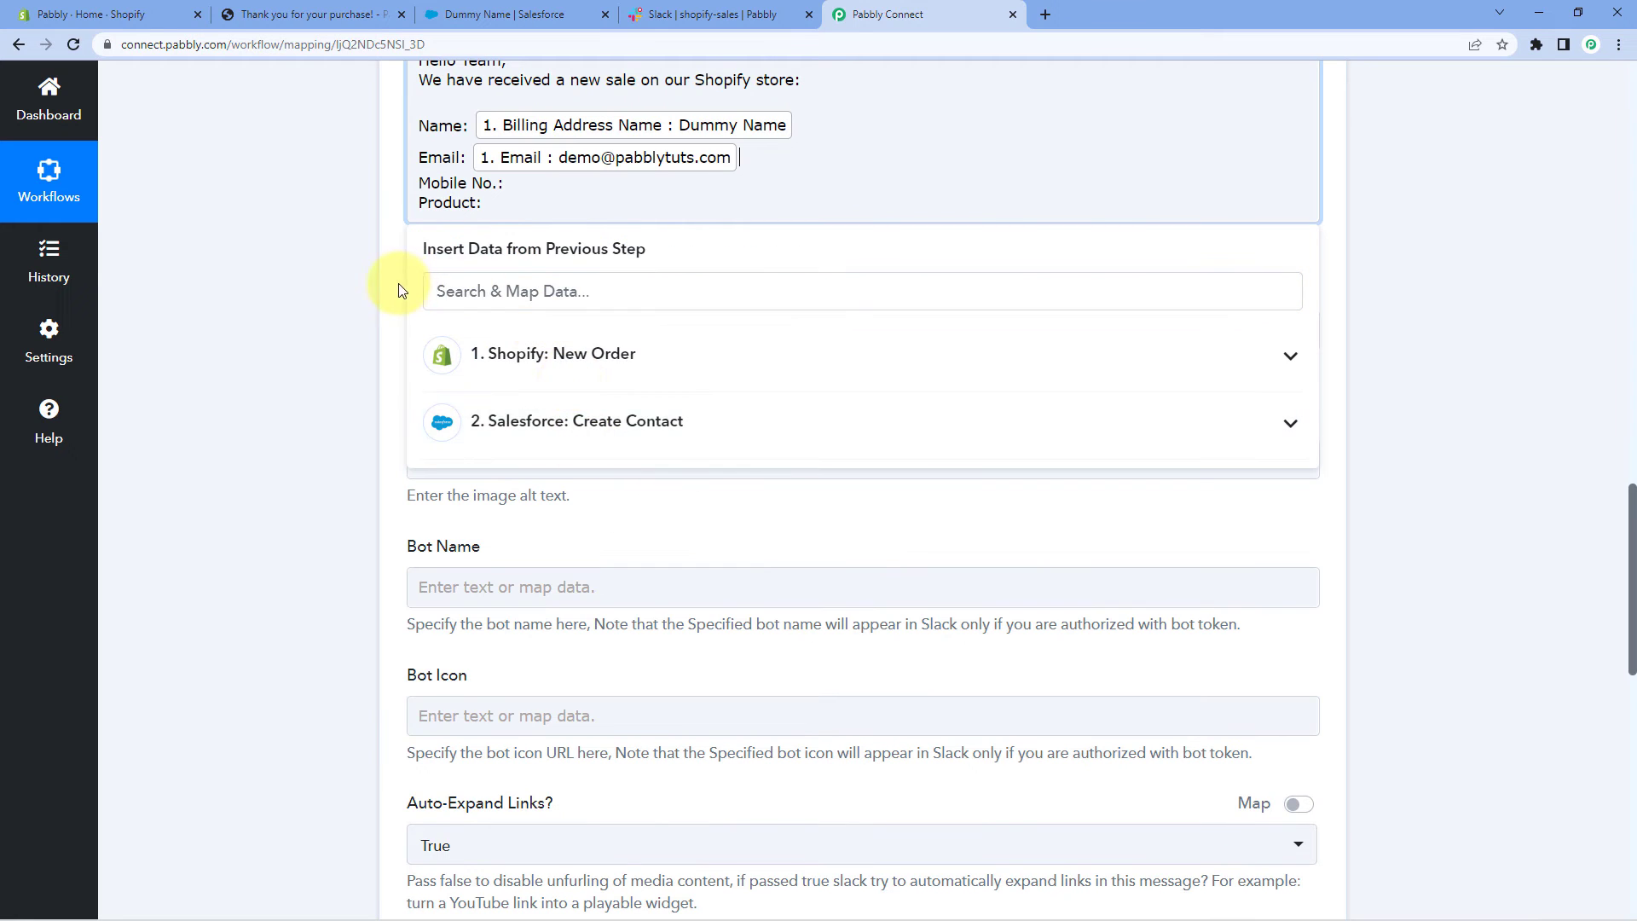
{"action": "left_click", "coordinate": [401, 291]}
{"action": "left_click", "coordinate": [522, 183]}
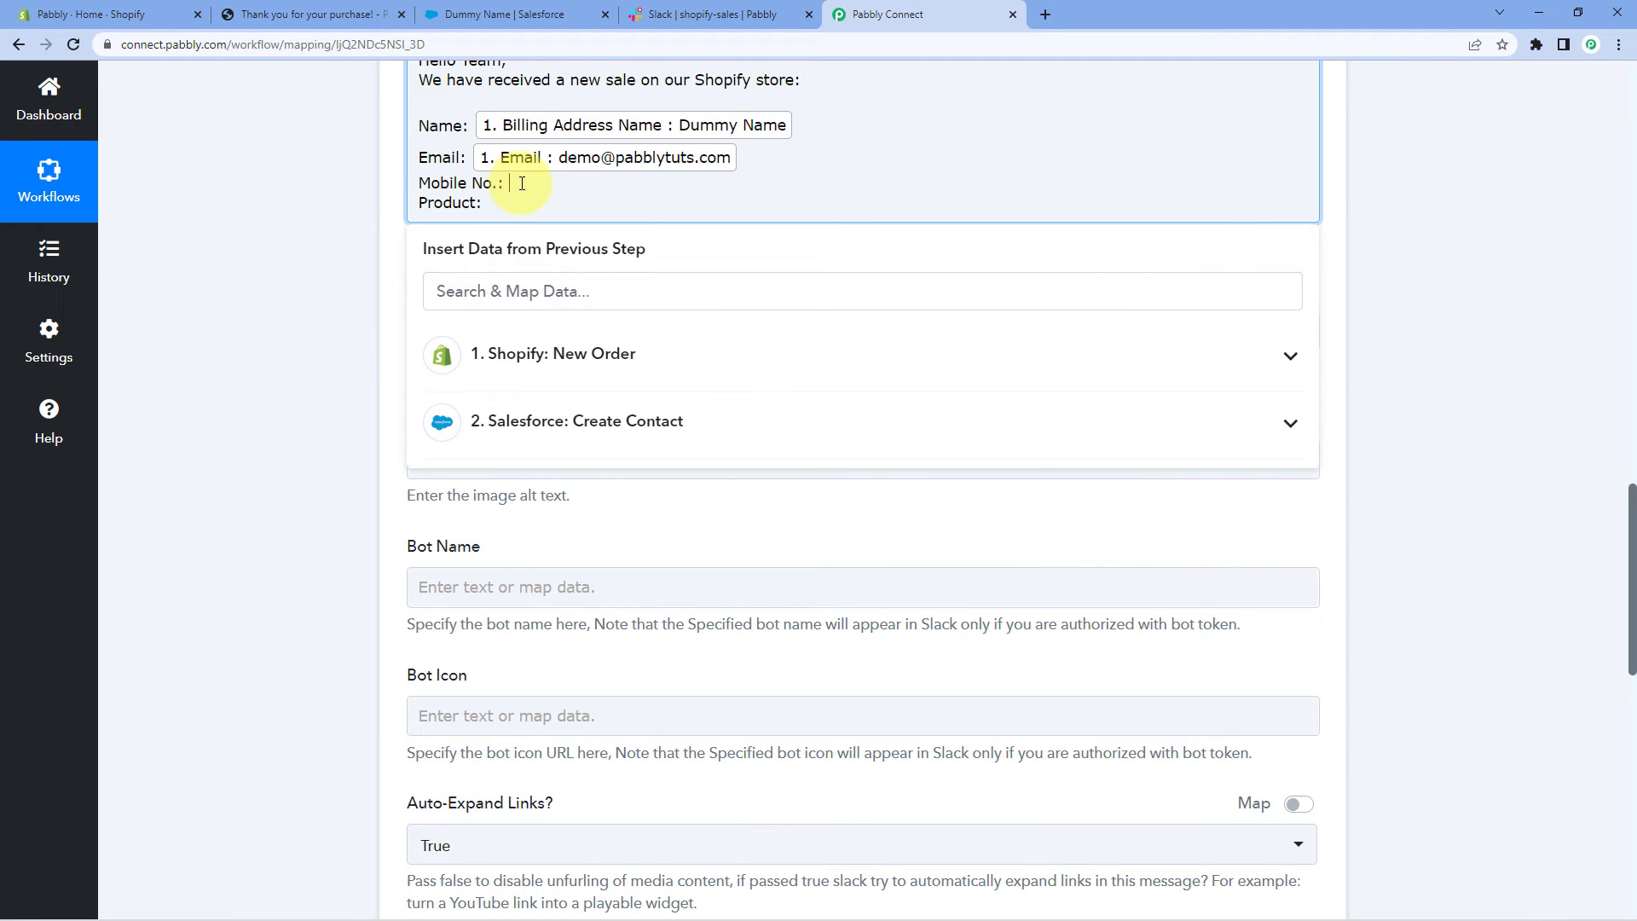
{"action": "left_click", "coordinate": [542, 348]}
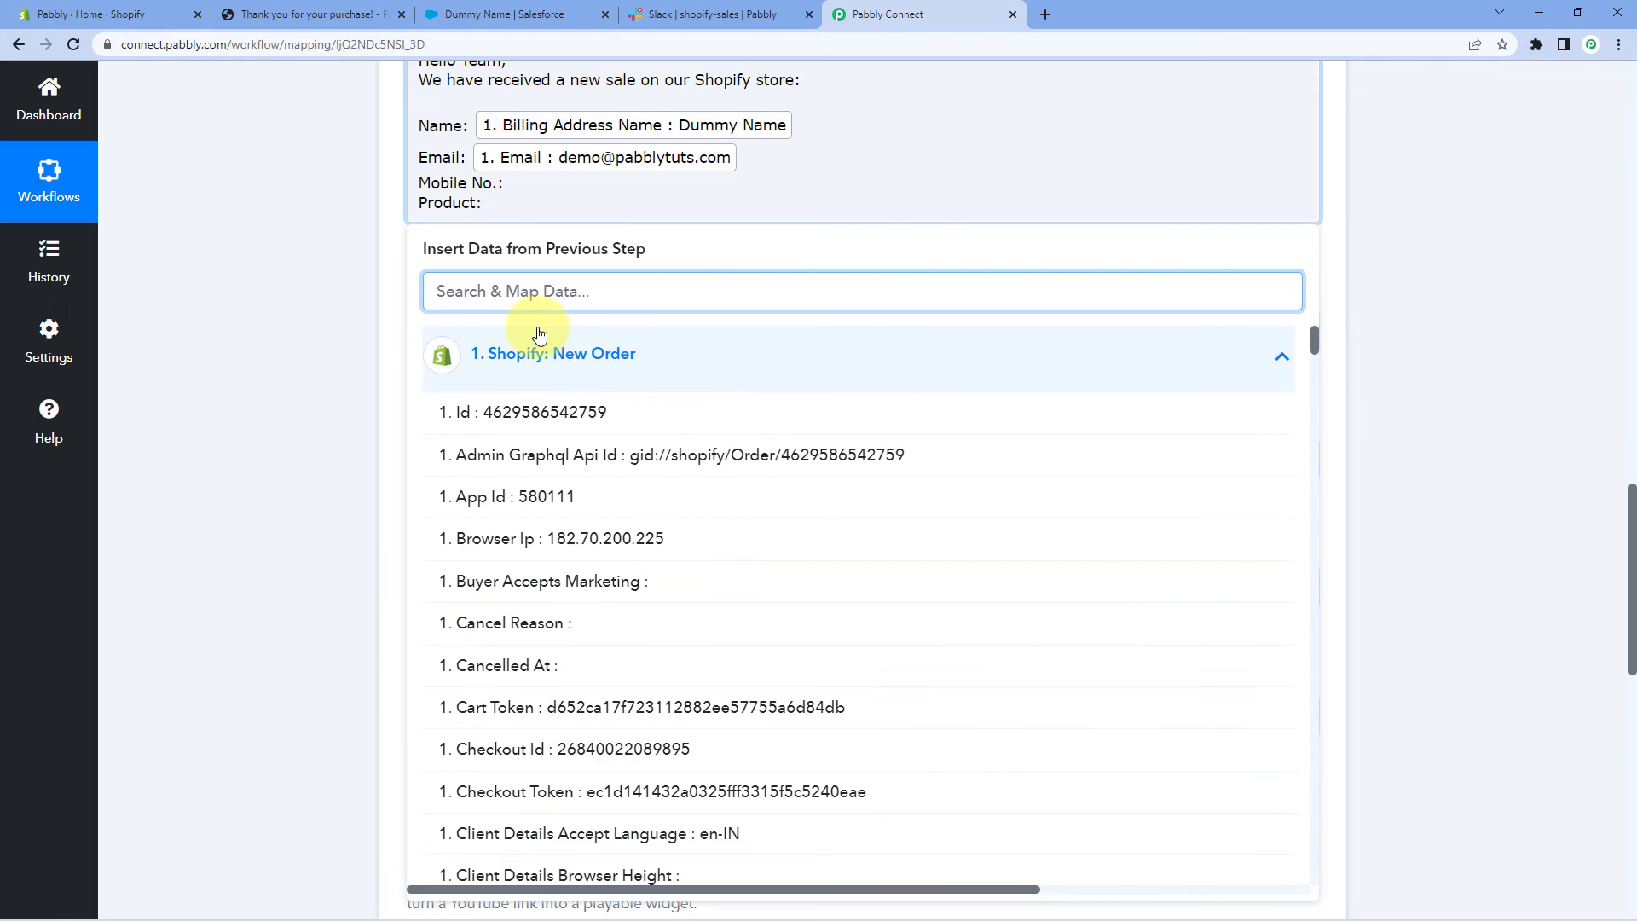
{"action": "type", "text": "phone"}
{"action": "left_click", "coordinate": [644, 449]}
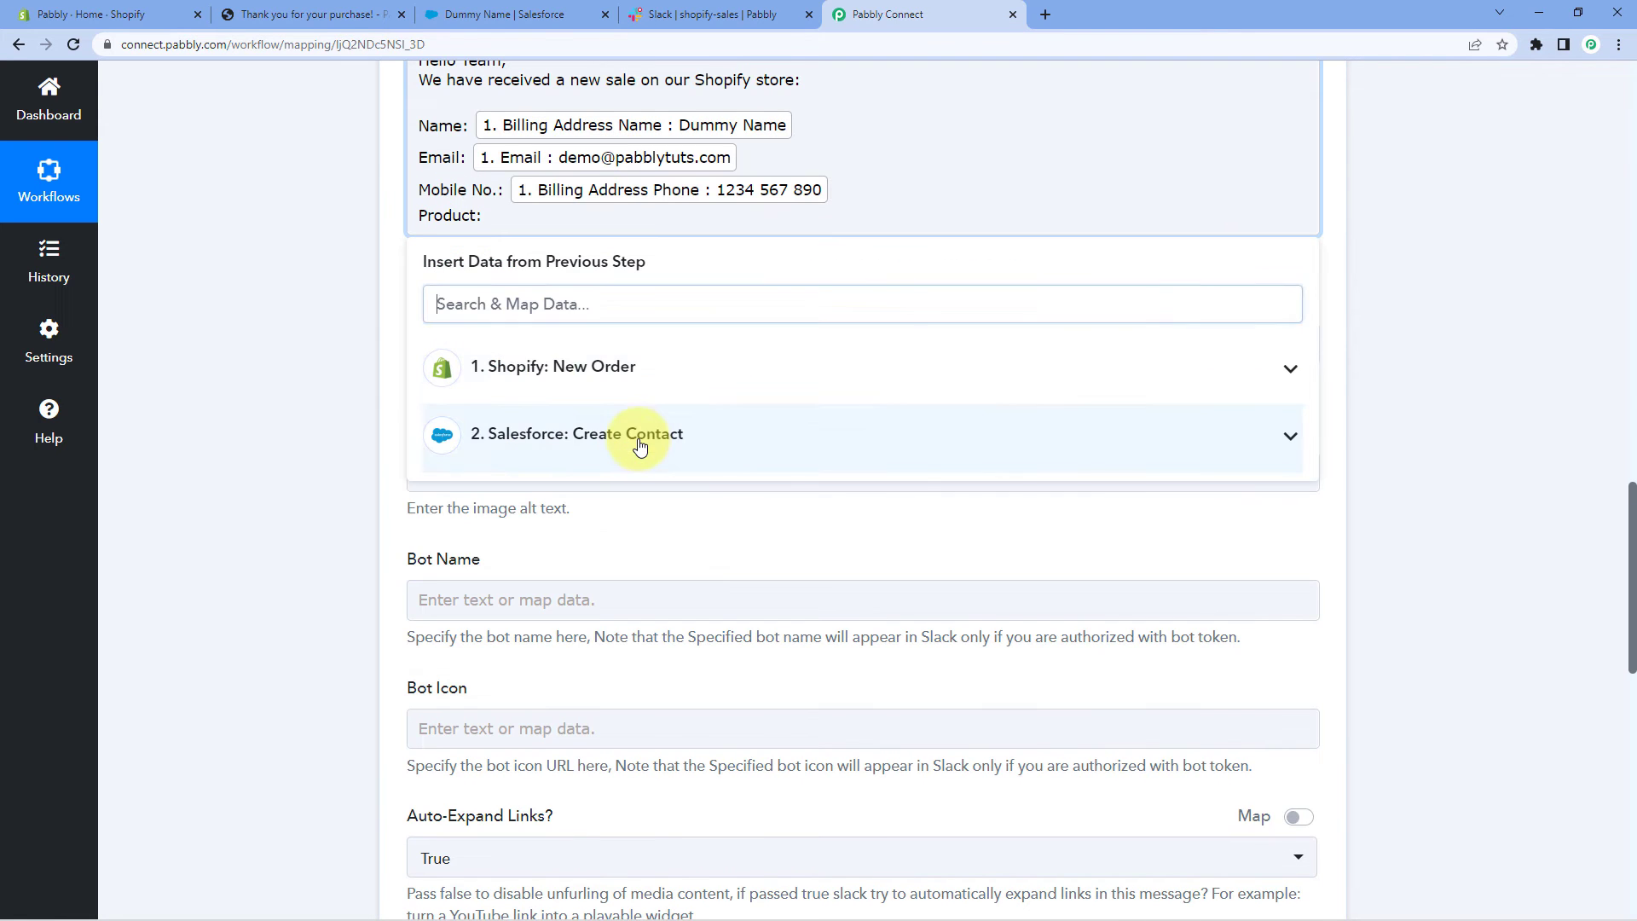
Search the Shopify fields and map Line Items 0 Name after Product:
{"action": "left_click", "coordinate": [526, 214]}
{"action": "left_click", "coordinate": [539, 310]}
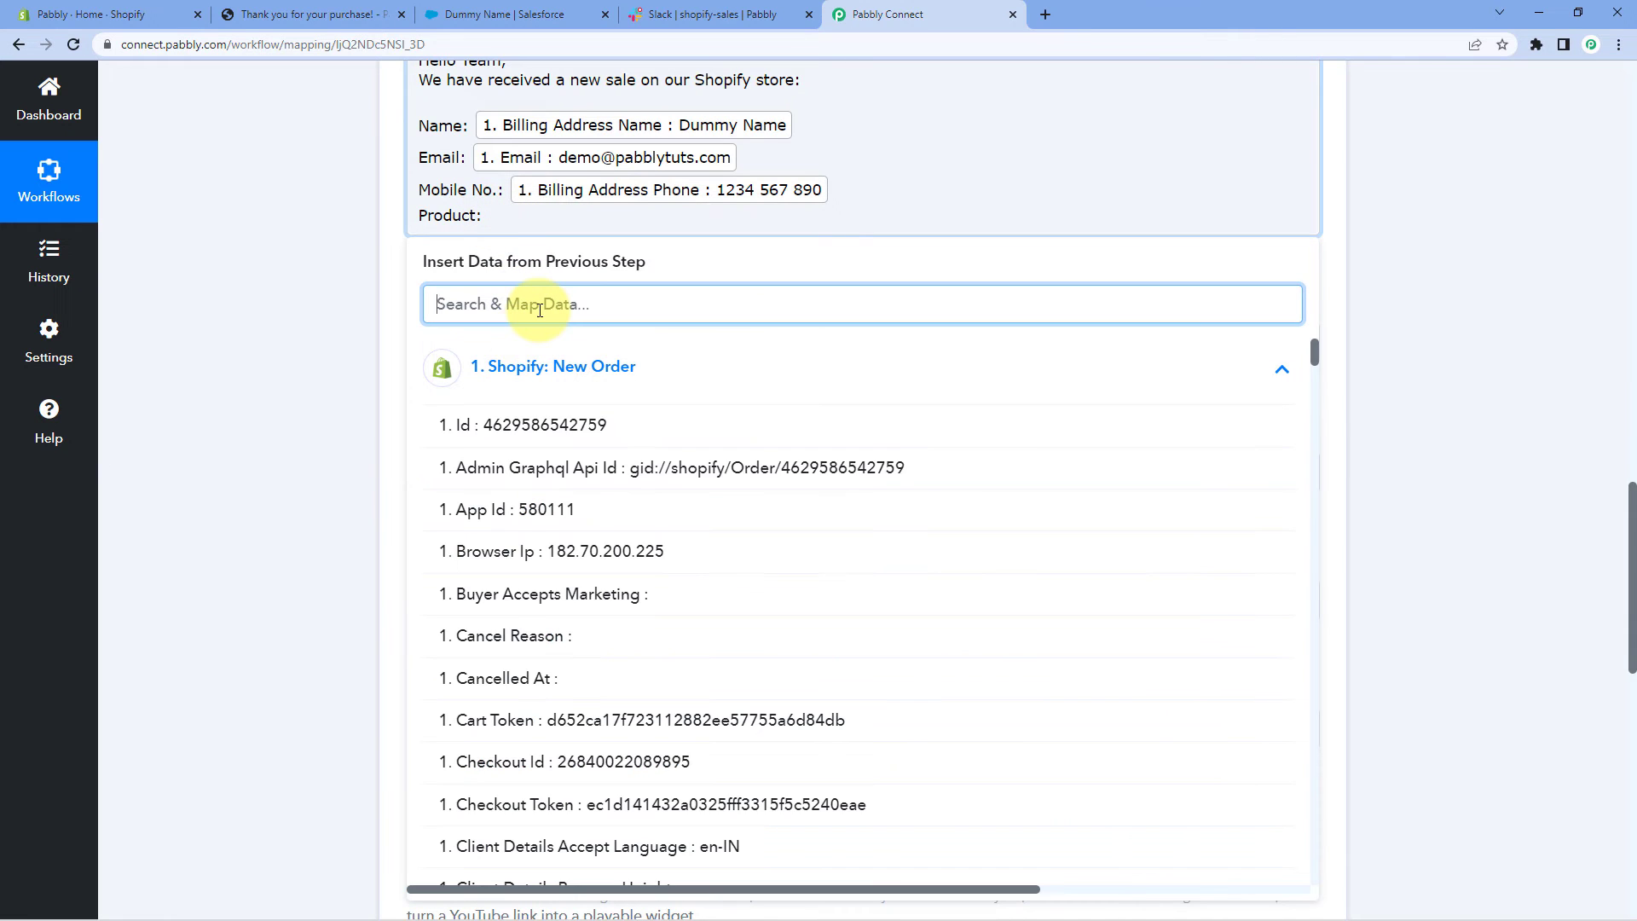
{"action": "type", "text": "pod"}
{"action": "key", "text": "BackSpace"}
{"action": "key", "text": "BackSpace"}
{"action": "type", "text": "r"}
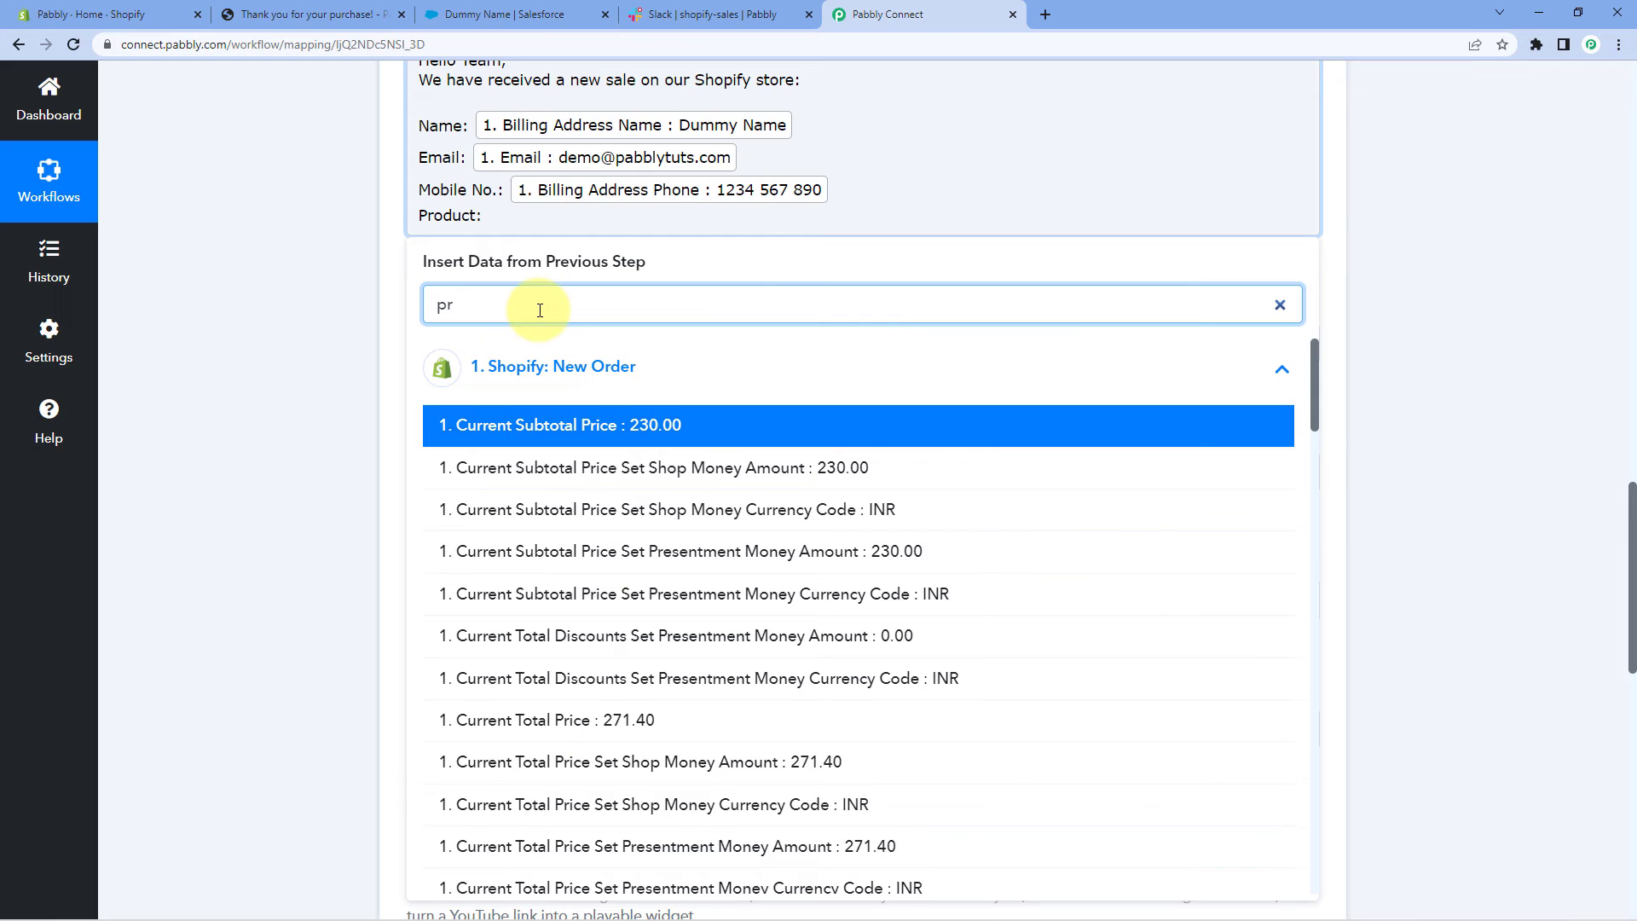
{"action": "type", "text": "ds"}
{"action": "key", "text": "BackSpace"}
{"action": "key", "text": "BackSpace"}
{"action": "type", "text": "od"}
{"action": "key", "text": "BackSpace"}
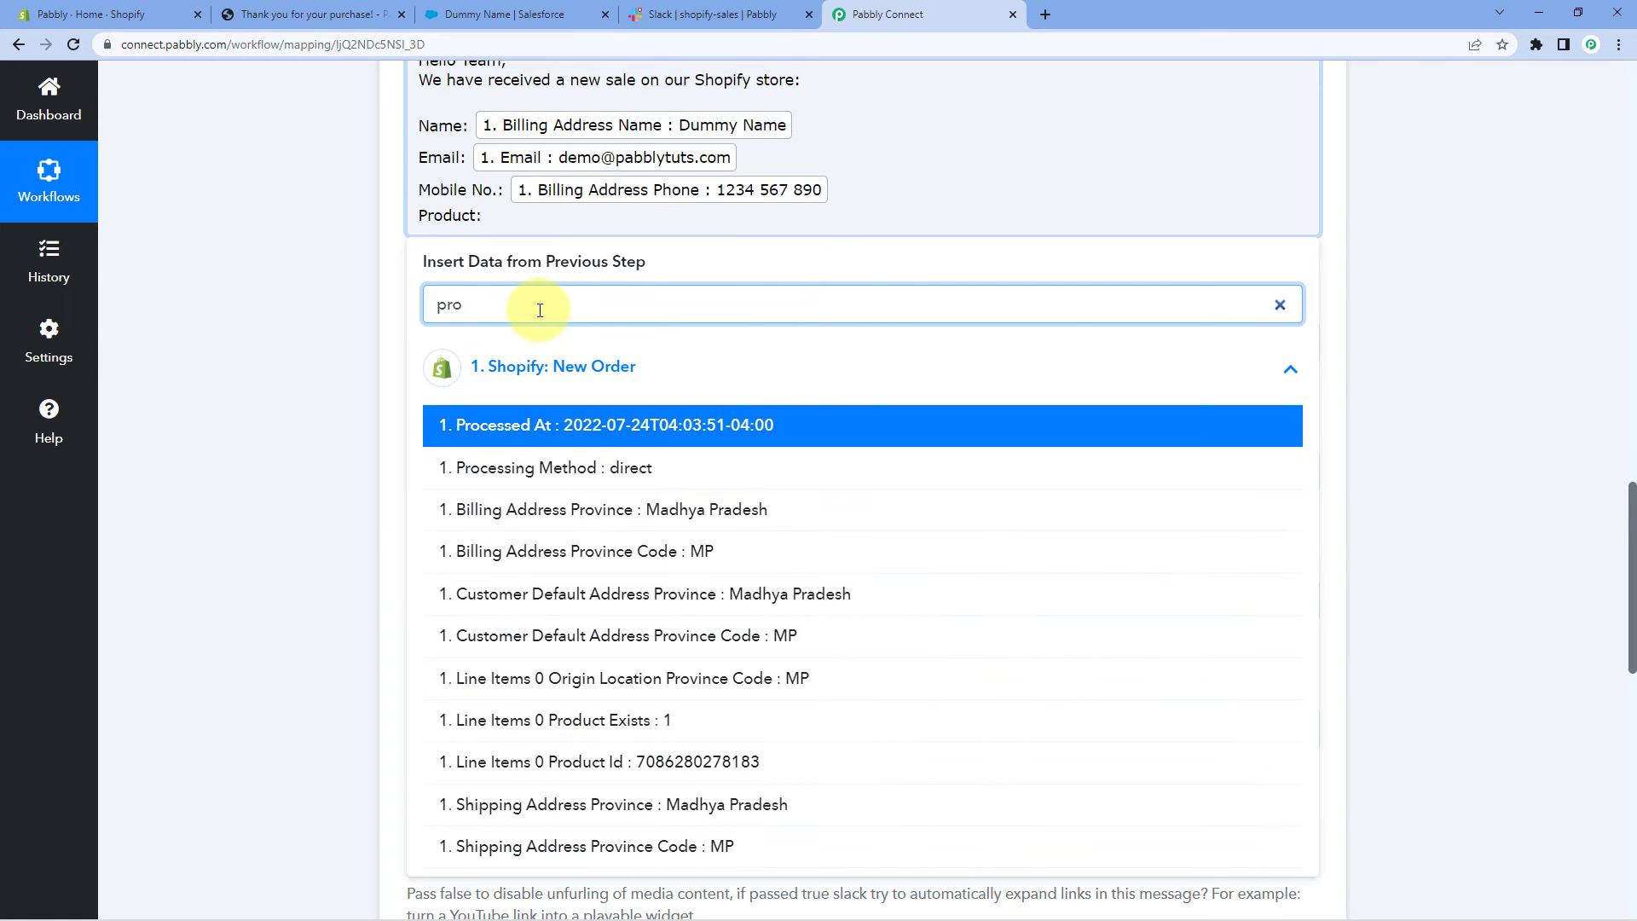
{"action": "key", "text": "BackSpace"}
{"action": "key", "text": "BackSpace"}
{"action": "key", "text": "BackSpace"}
{"action": "type", "text": "in"}
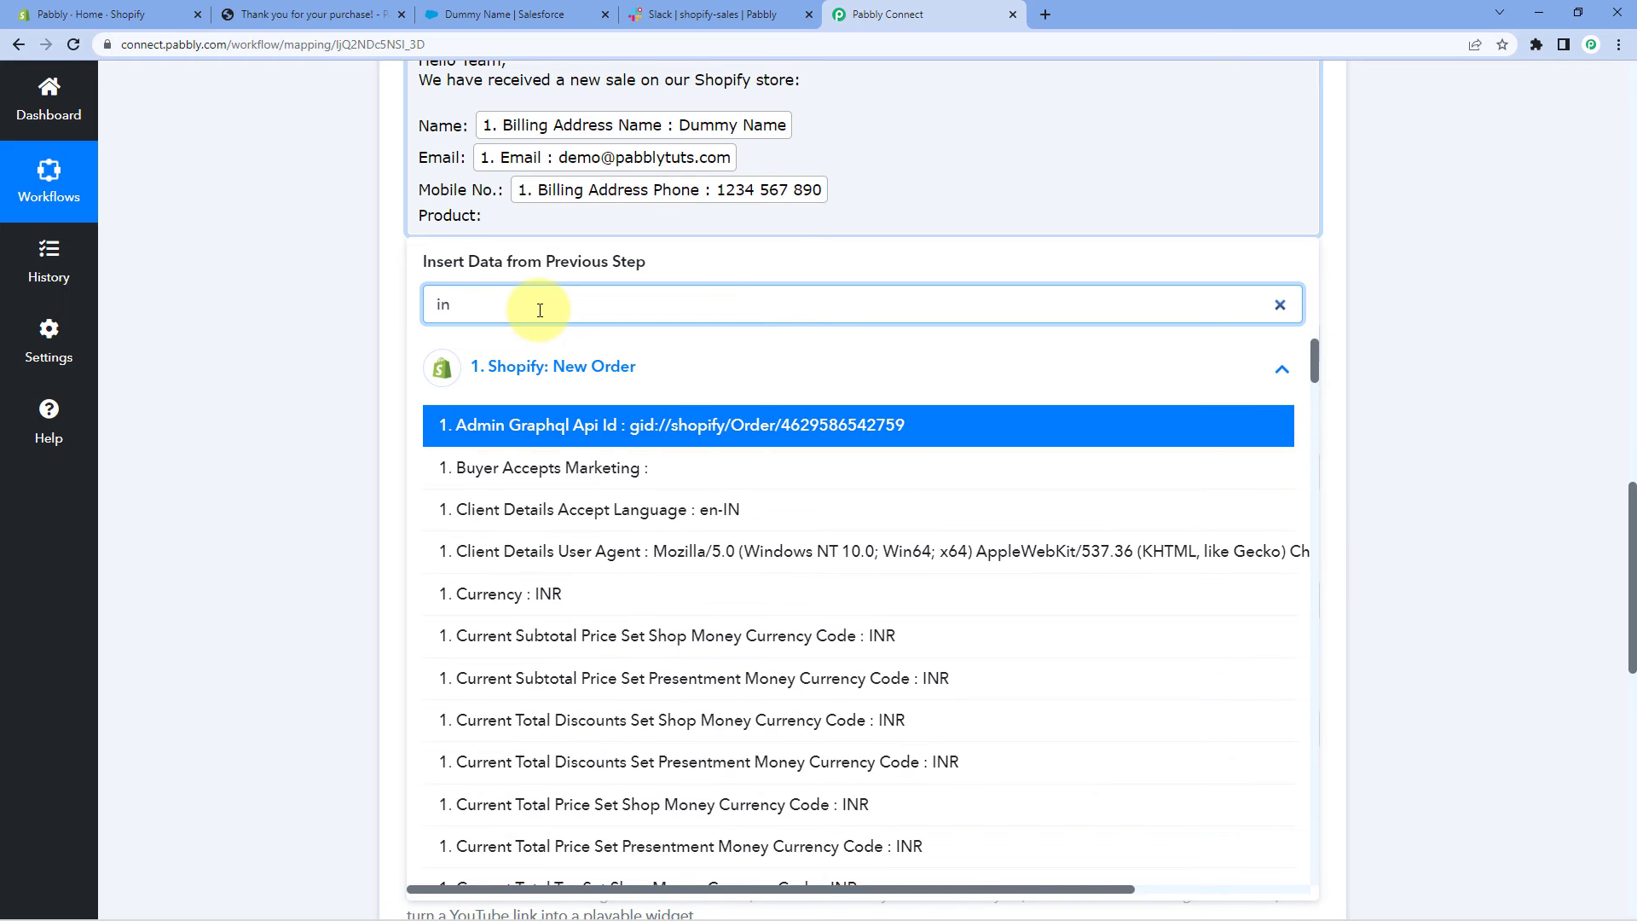
{"action": "type", "text": "e"}
{"action": "key", "text": "BackSpace"}
{"action": "key", "text": "BackSpace"}
{"action": "key", "text": "BackSpace"}
{"action": "type", "text": "item"}
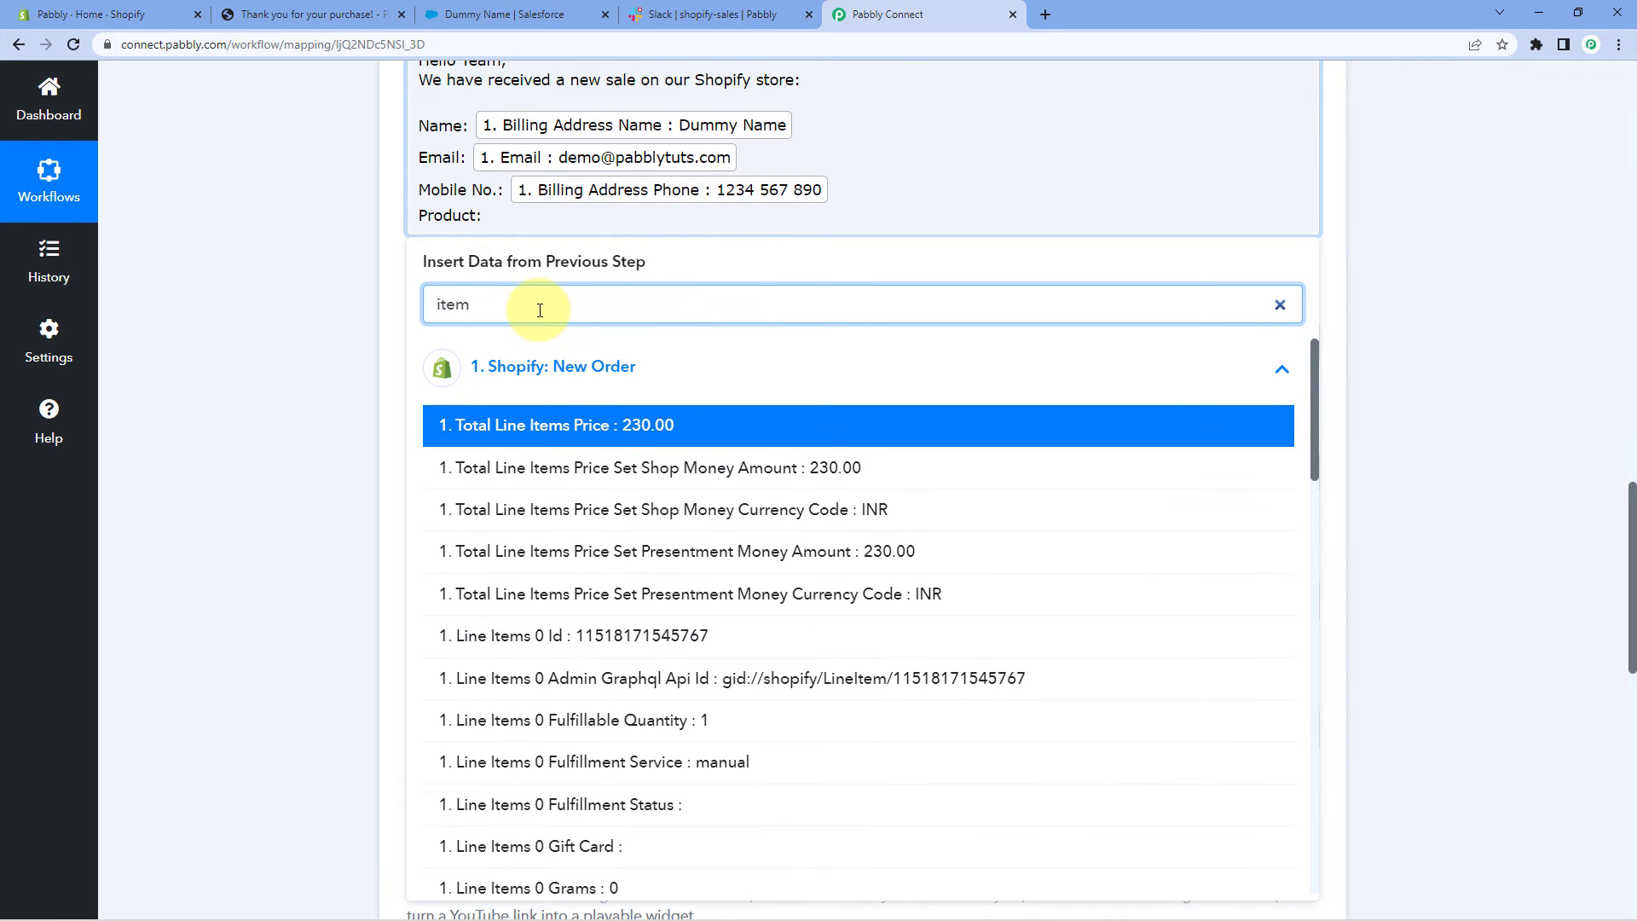
{"action": "scroll", "coordinate": [746, 633], "scroll_direction": "down", "scroll_amount": 3}
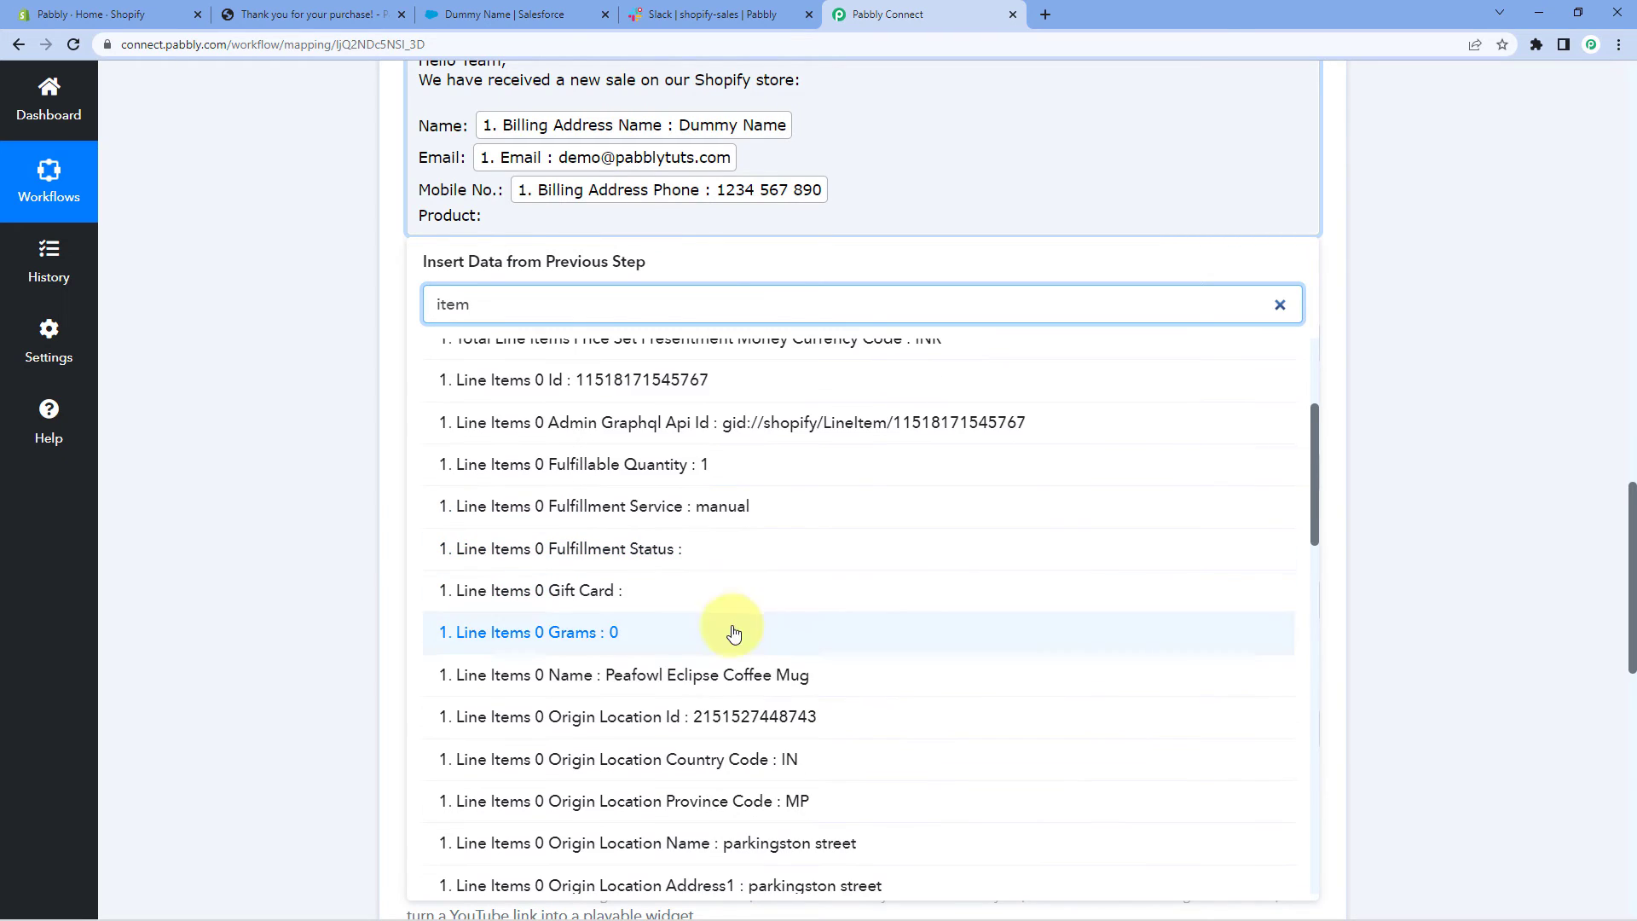
{"action": "left_click", "coordinate": [576, 676]}
{"action": "left_click", "coordinate": [242, 328]}
{"action": "left_click", "coordinate": [270, 347]}
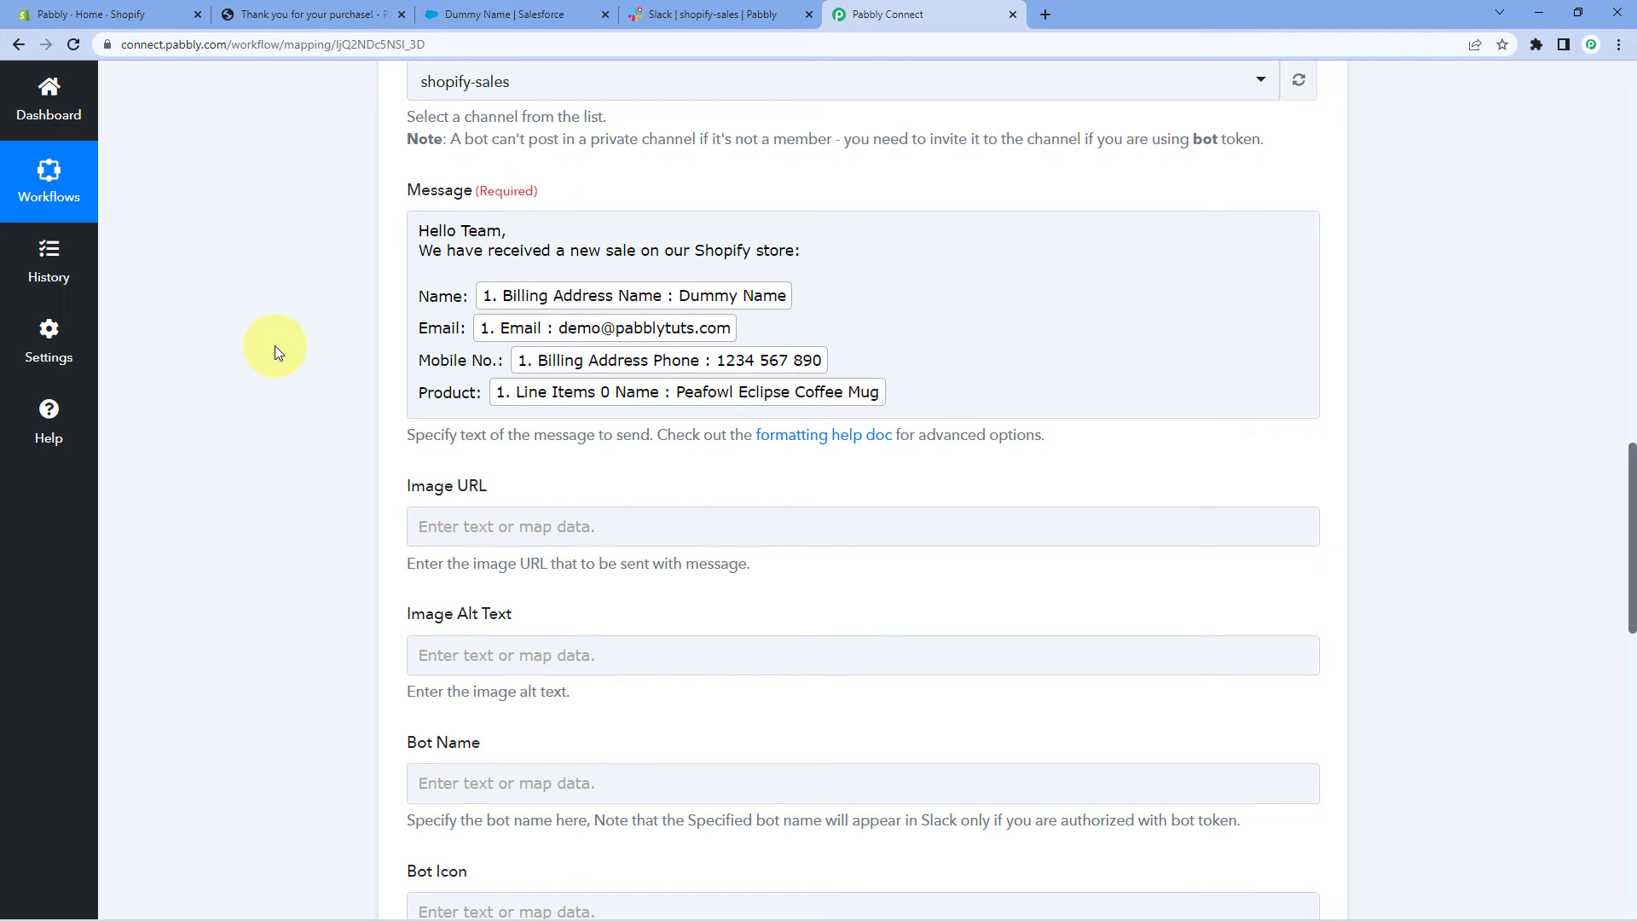
{"action": "scroll", "coordinate": [275, 345], "scroll_direction": "down", "scroll_amount": 2}
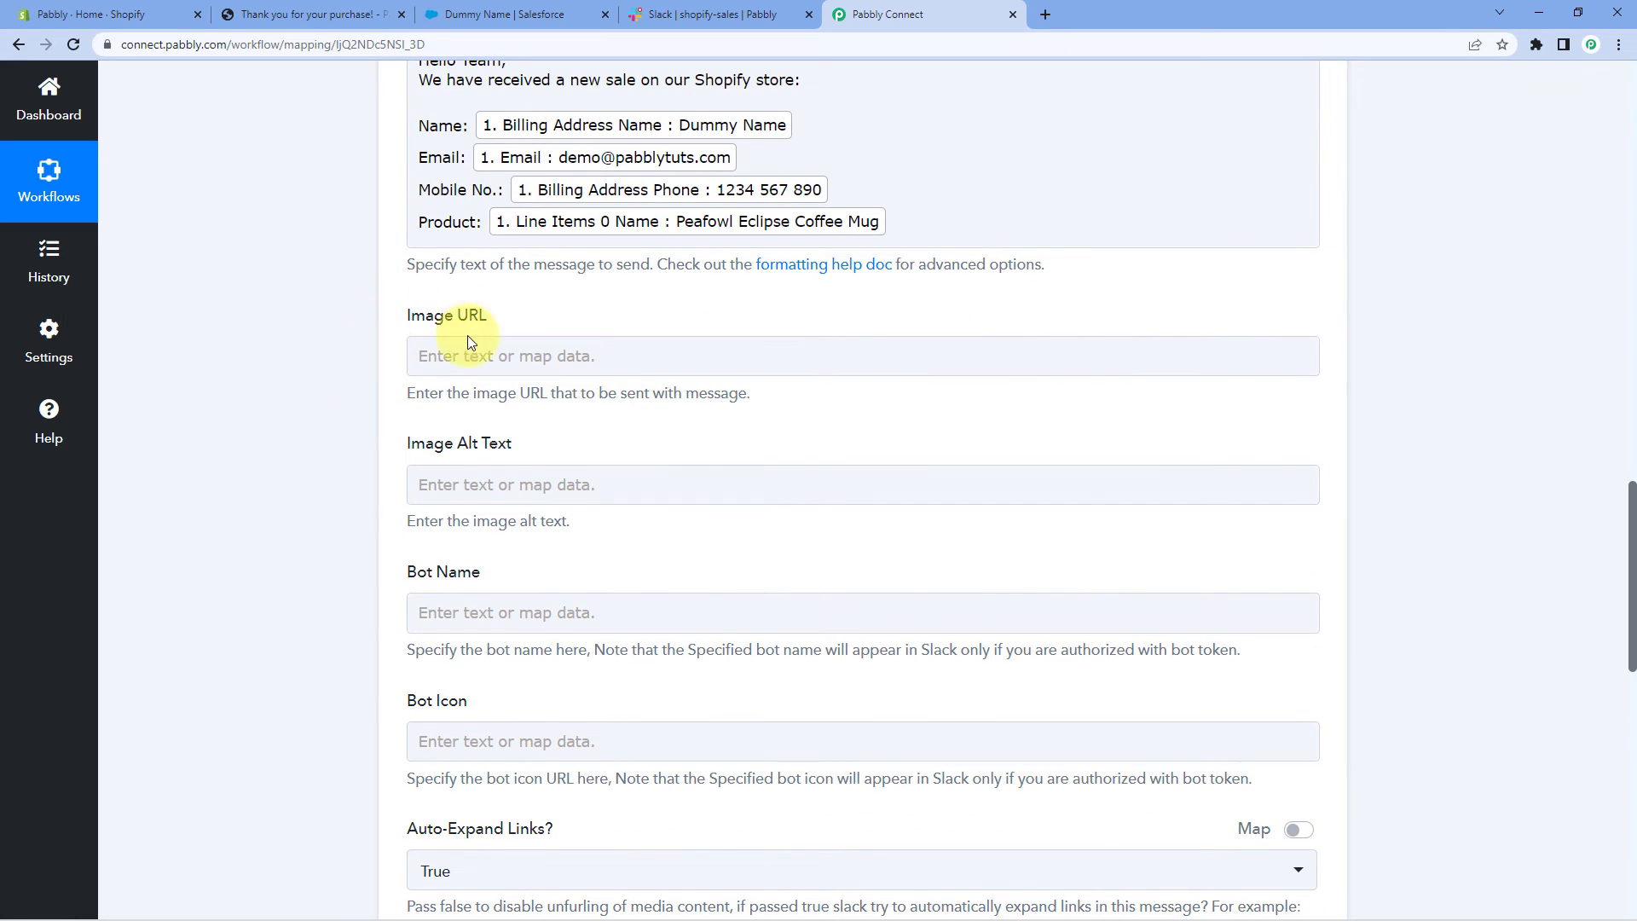
{"action": "scroll", "coordinate": [523, 377], "scroll_direction": "down", "scroll_amount": 2}
{"action": "left_click", "coordinate": [423, 304]}
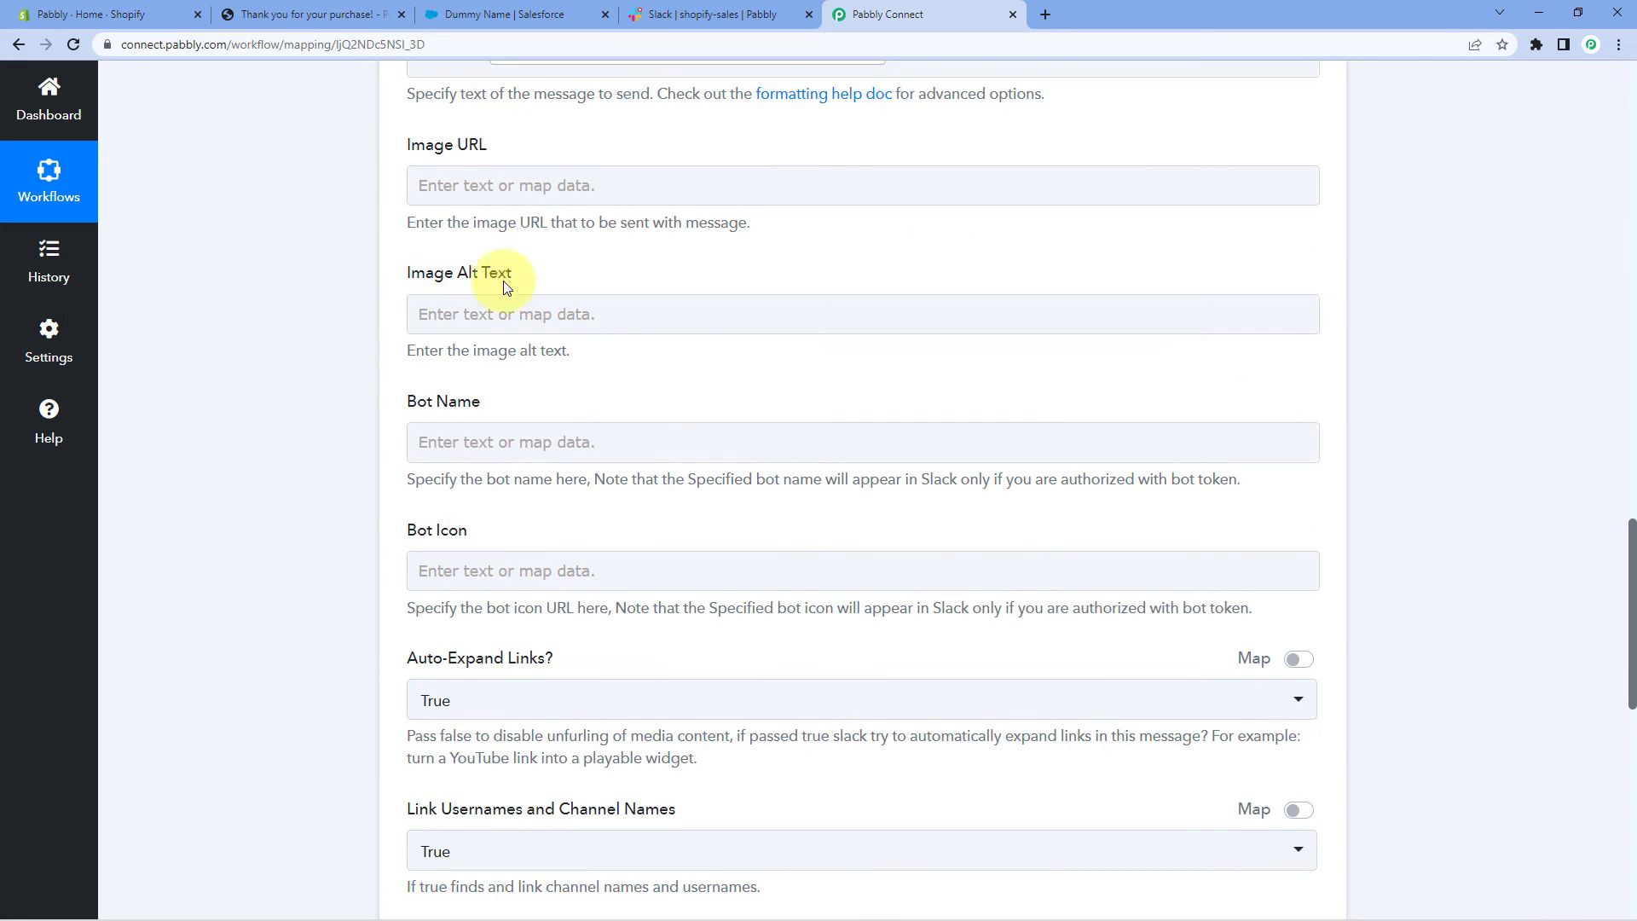
{"action": "scroll", "coordinate": [358, 556], "scroll_direction": "down", "scroll_amount": 2}
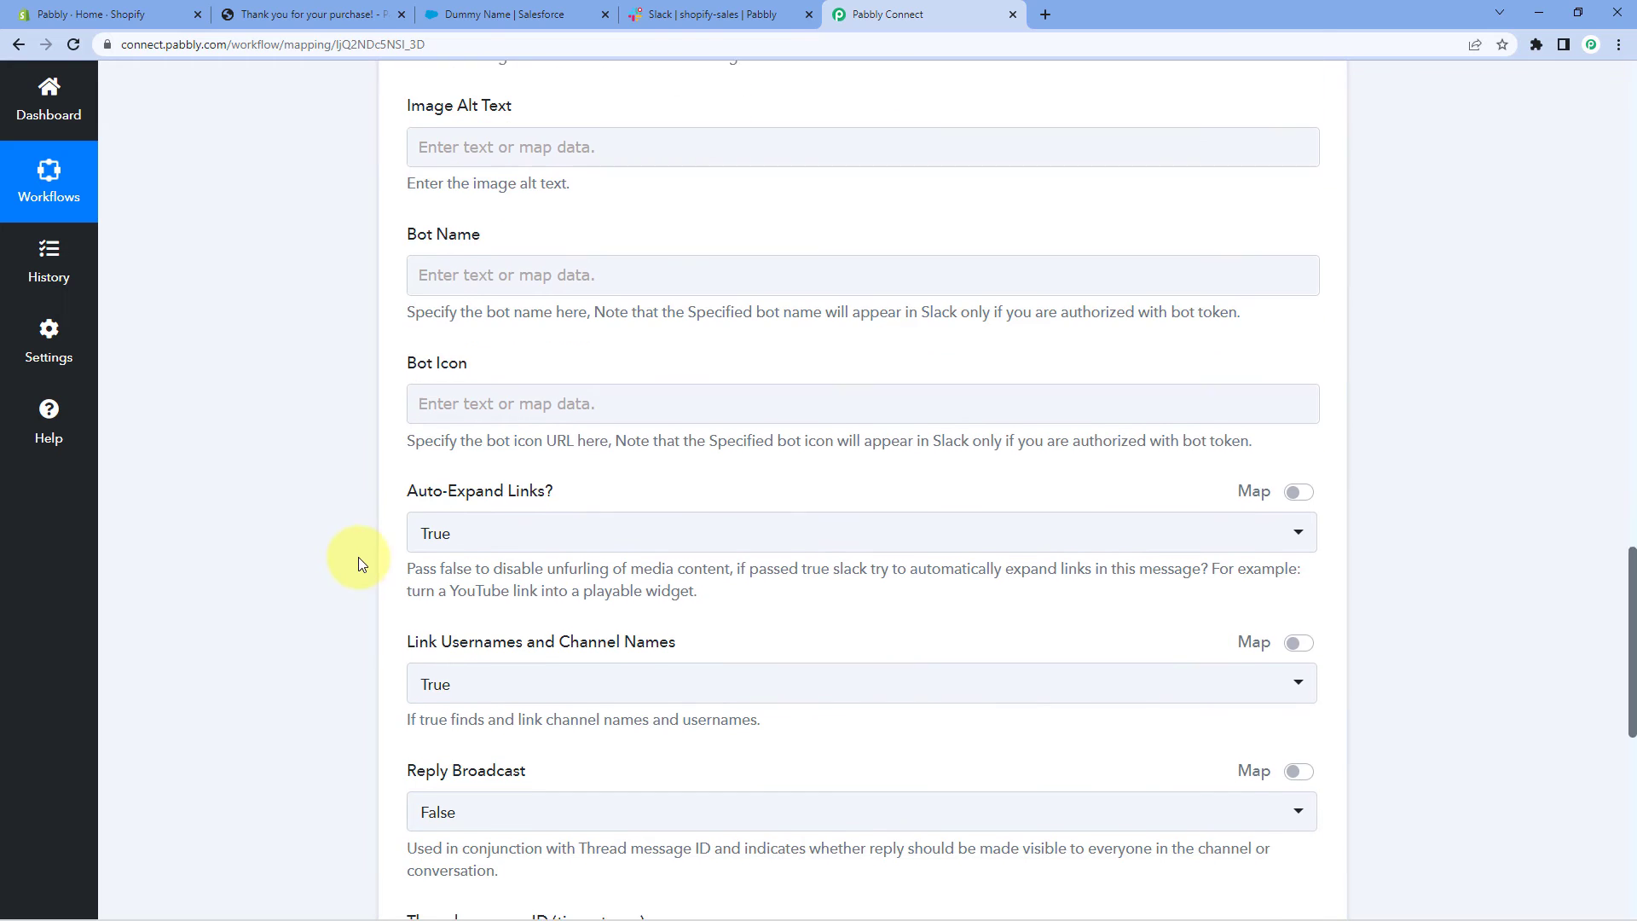
{"action": "scroll", "coordinate": [410, 256], "scroll_direction": "up", "scroll_amount": 1}
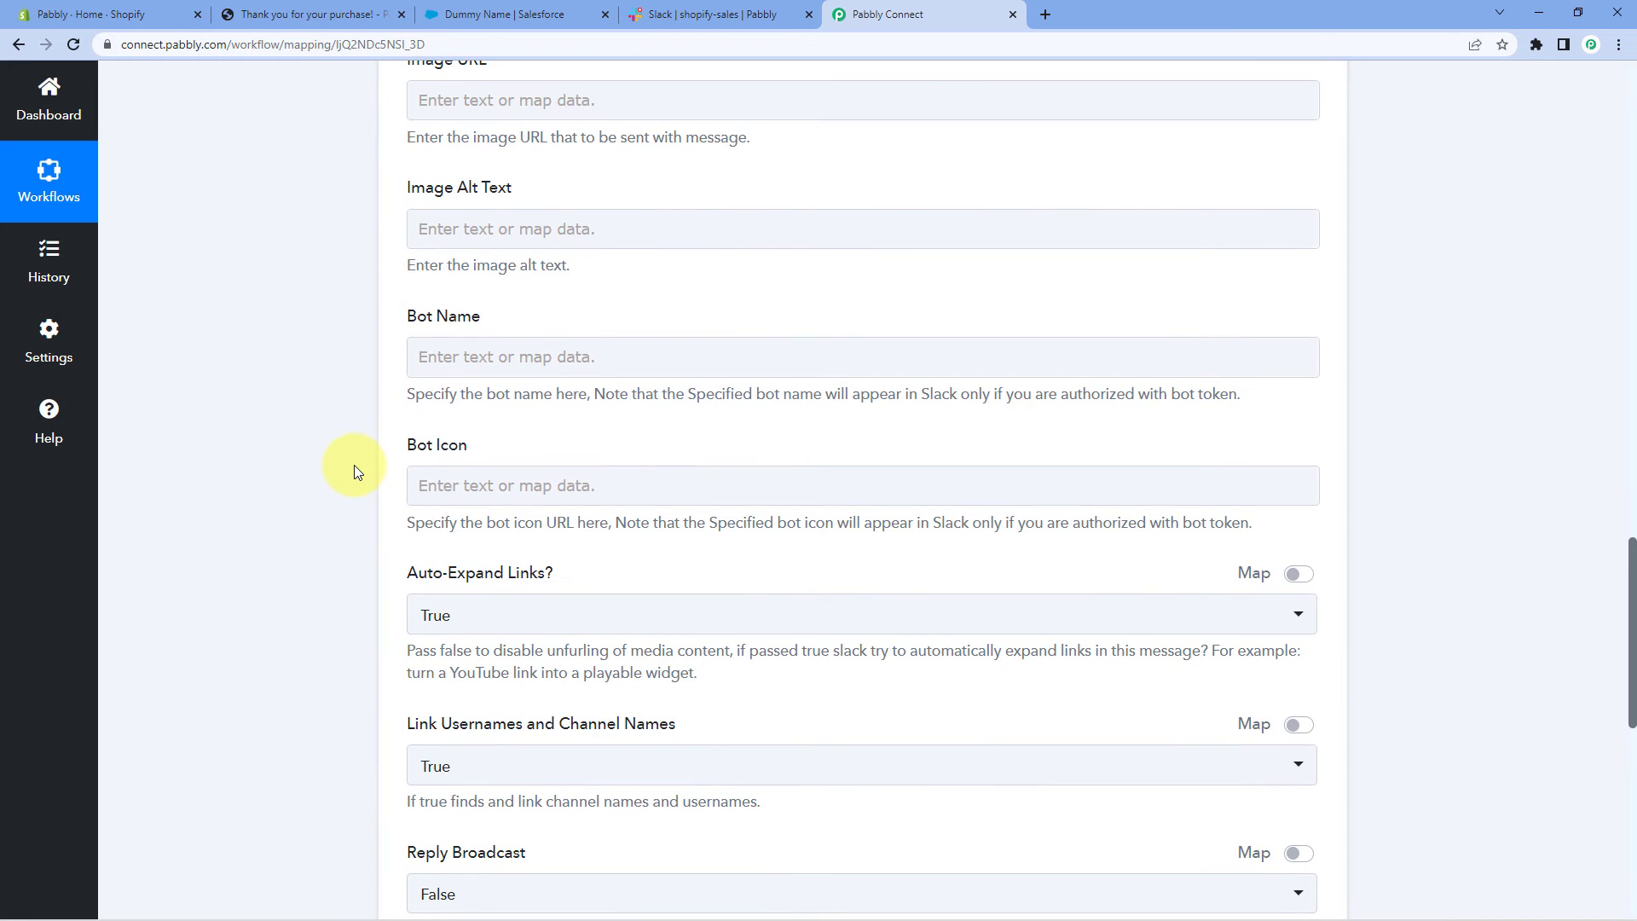
{"action": "scroll", "coordinate": [356, 472], "scroll_direction": "up", "scroll_amount": 2}
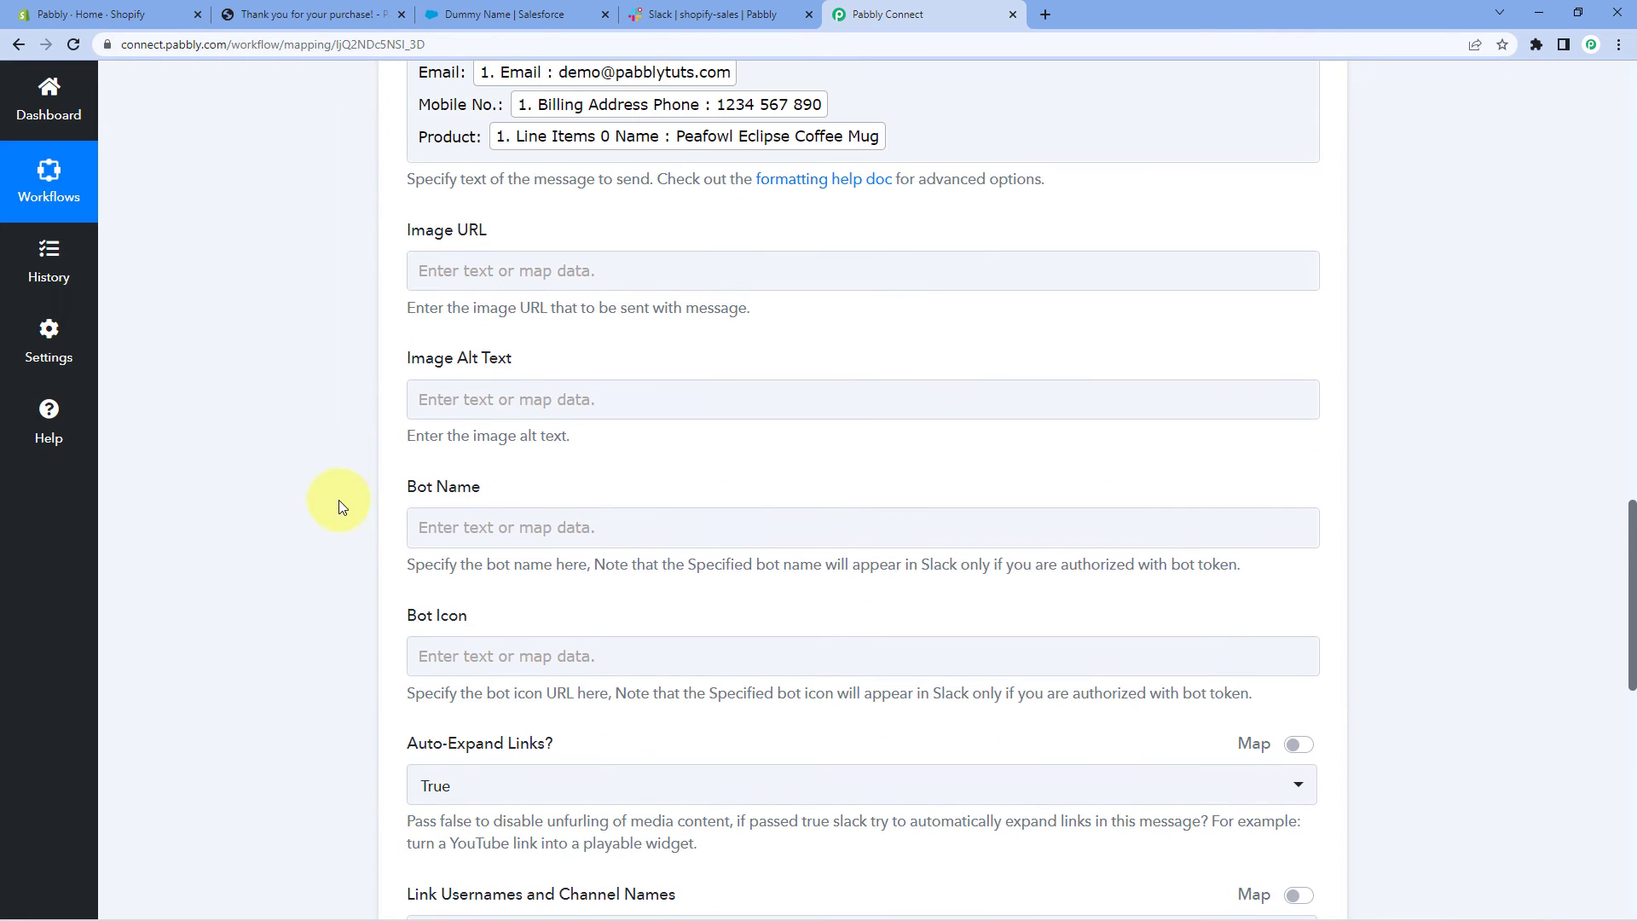
{"action": "left_click", "coordinate": [505, 277]}
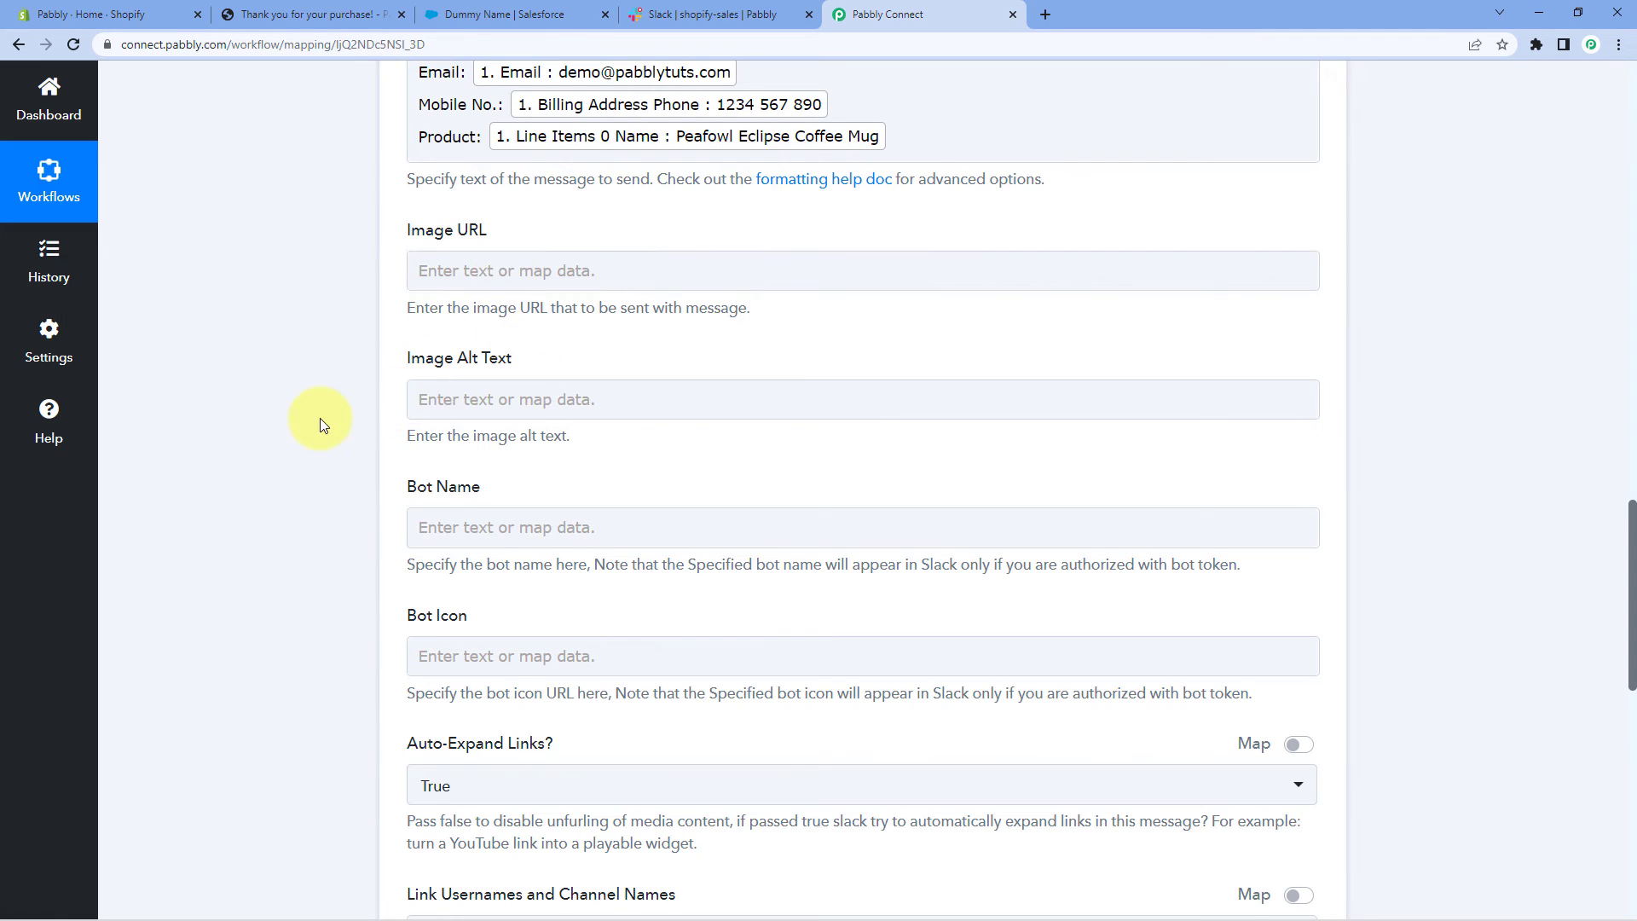
{"action": "scroll", "coordinate": [320, 412], "scroll_direction": "down", "scroll_amount": 2}
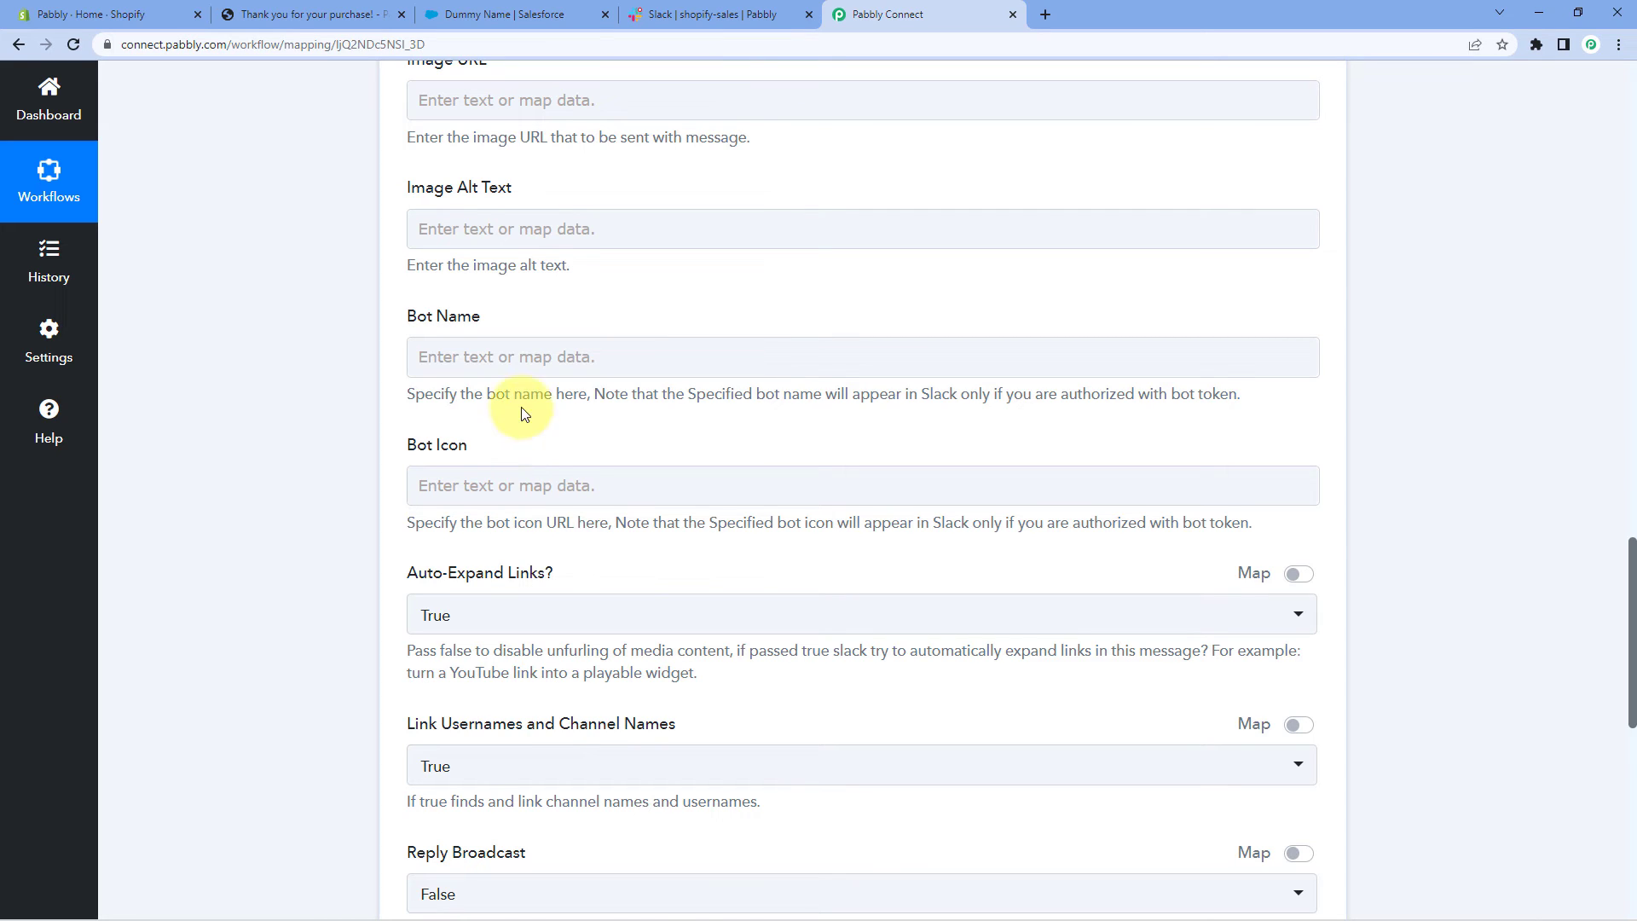
{"action": "scroll", "coordinate": [503, 420], "scroll_direction": "down", "scroll_amount": 2}
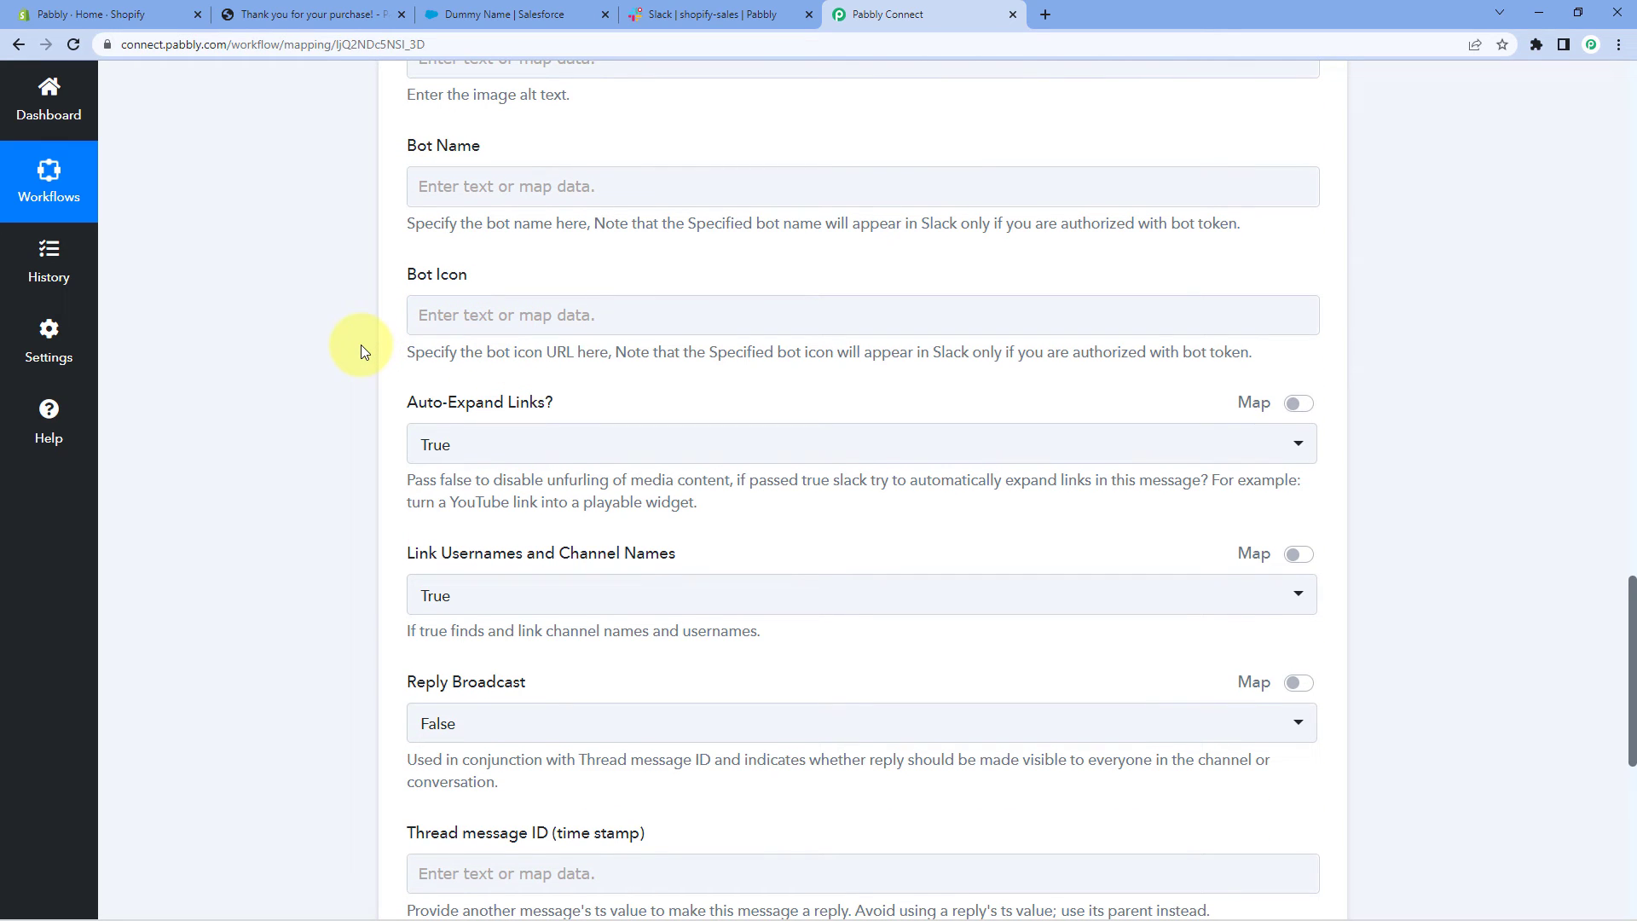
{"action": "scroll", "coordinate": [361, 345], "scroll_direction": "down", "scroll_amount": 3}
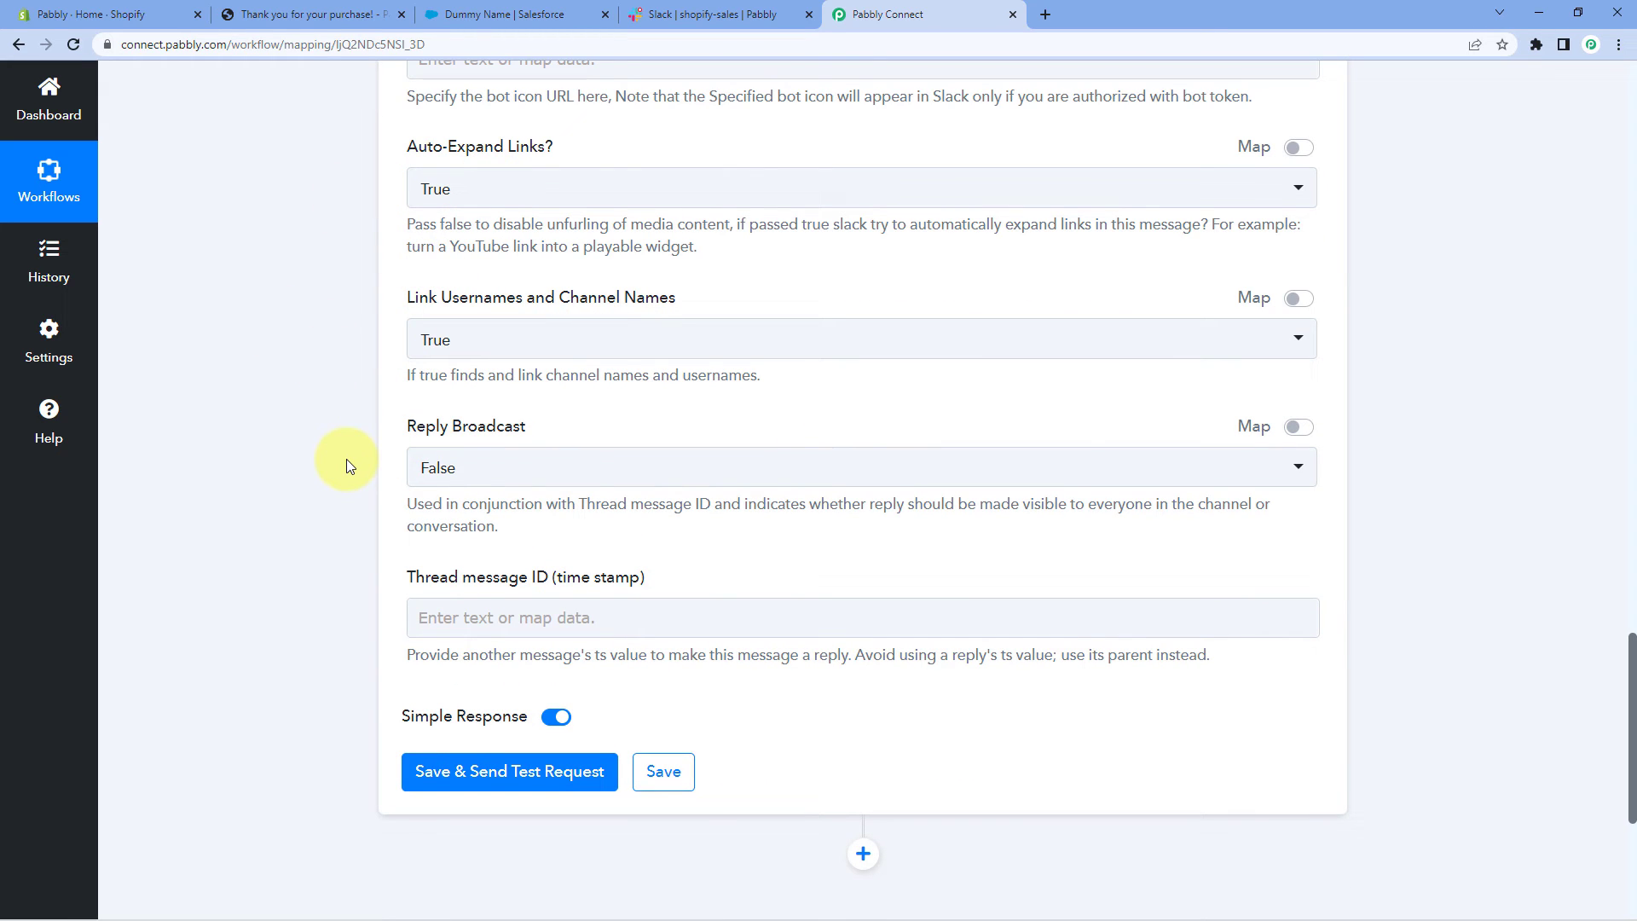
{"action": "scroll", "coordinate": [346, 459], "scroll_direction": "down", "scroll_amount": 3}
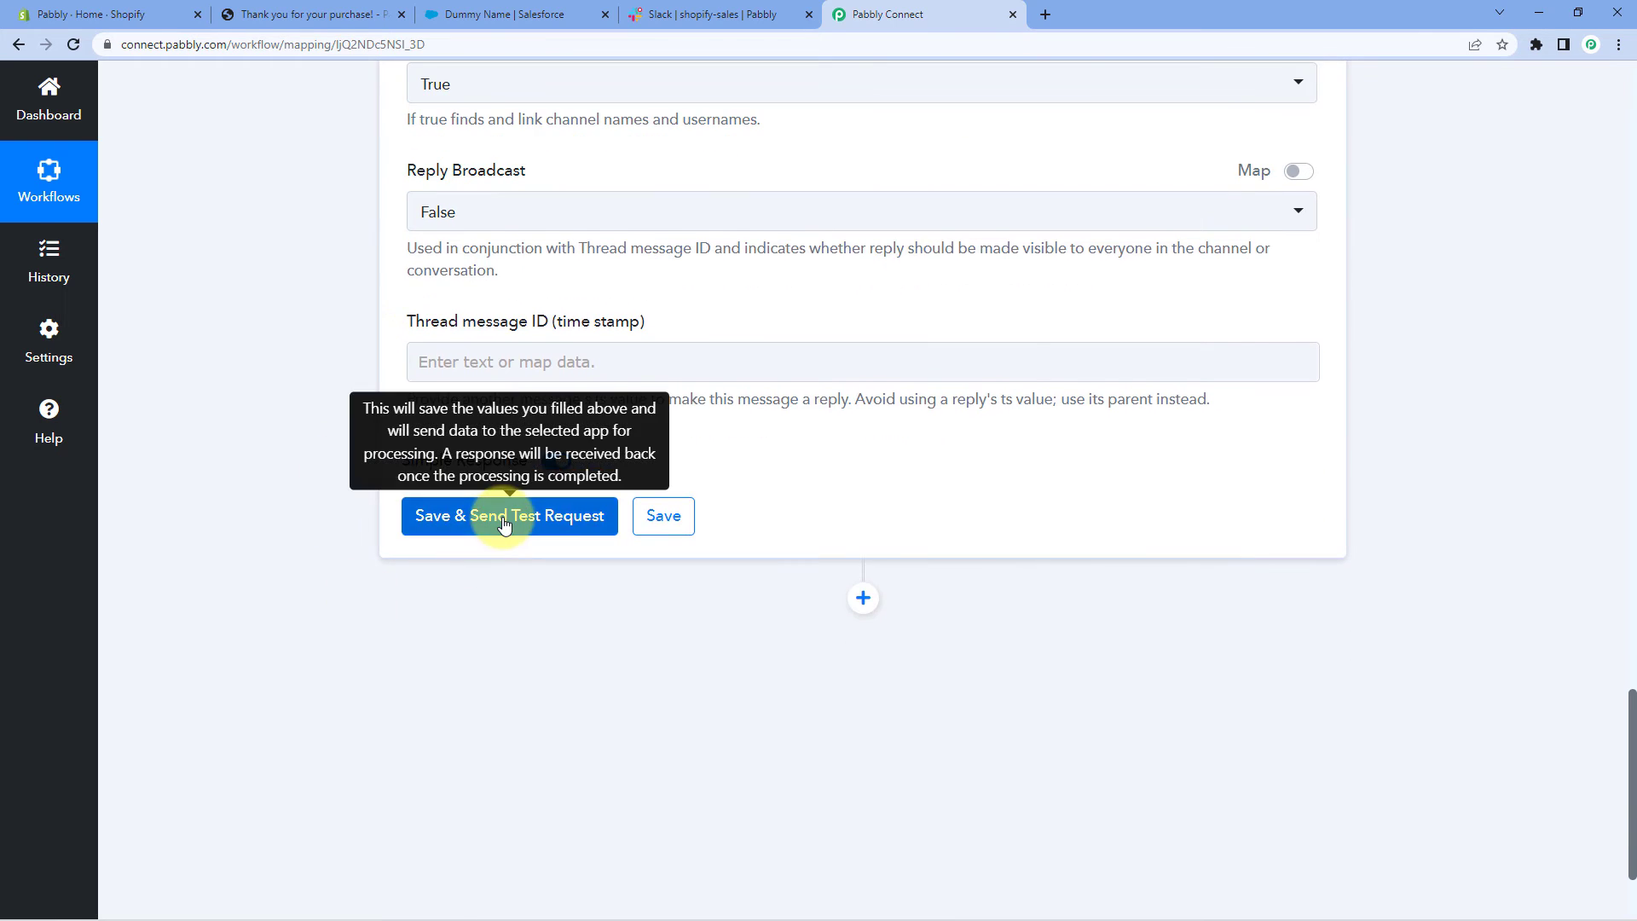
Save the Slack step, send a test sale message, review the response, and check Slack
{"action": "left_click", "coordinate": [508, 519]}
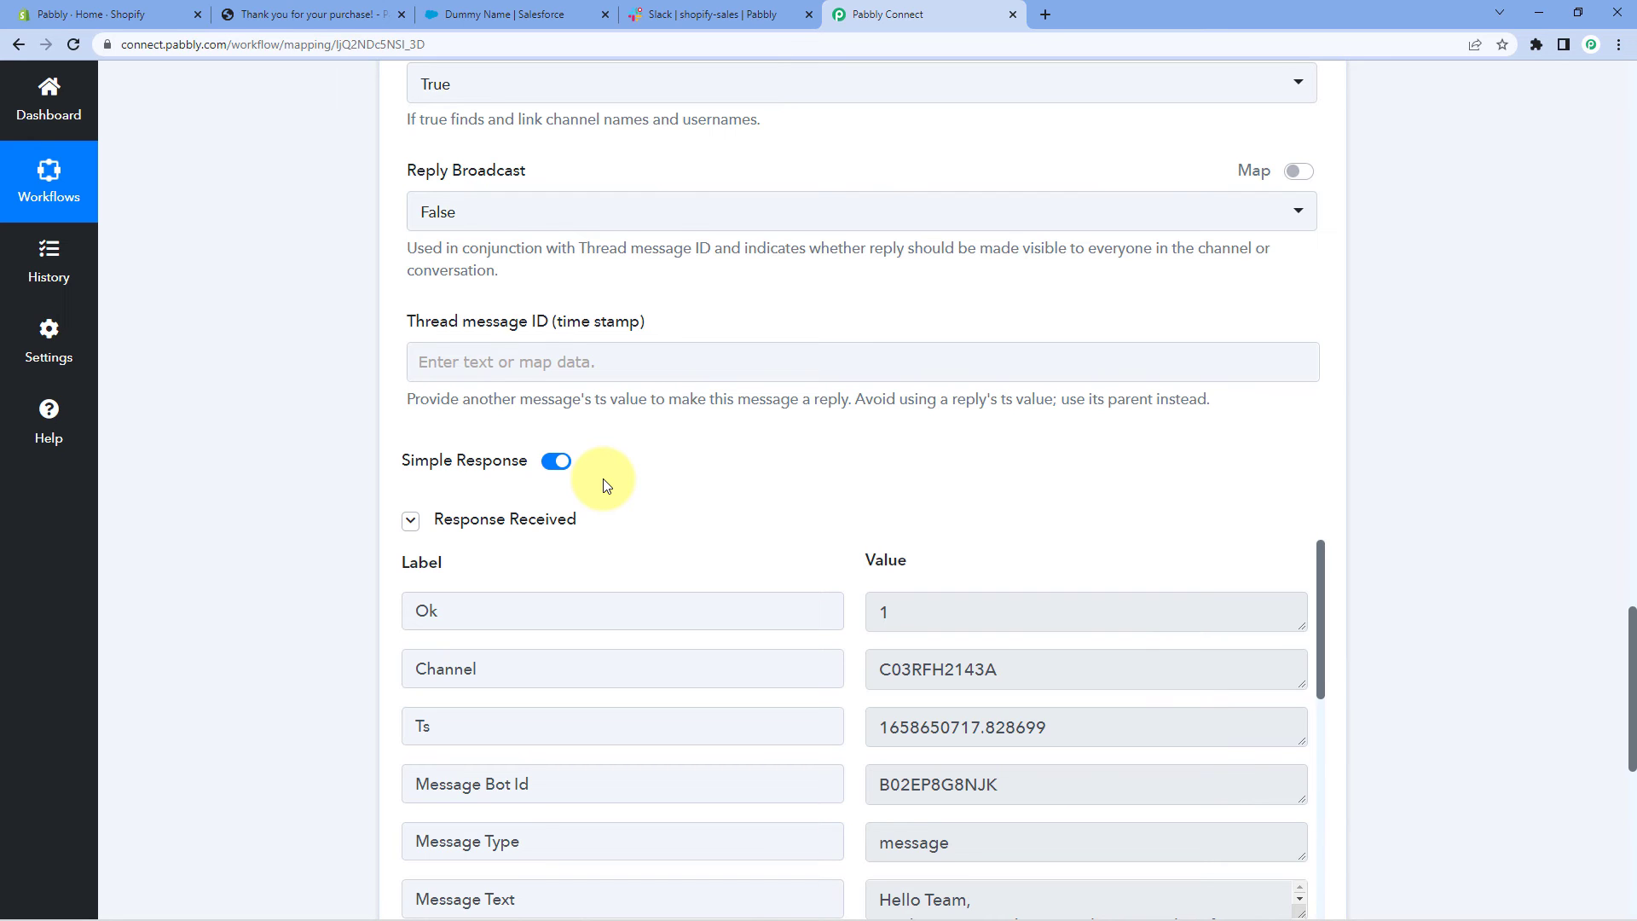
{"action": "scroll", "coordinate": [607, 485], "scroll_direction": "down", "scroll_amount": 3}
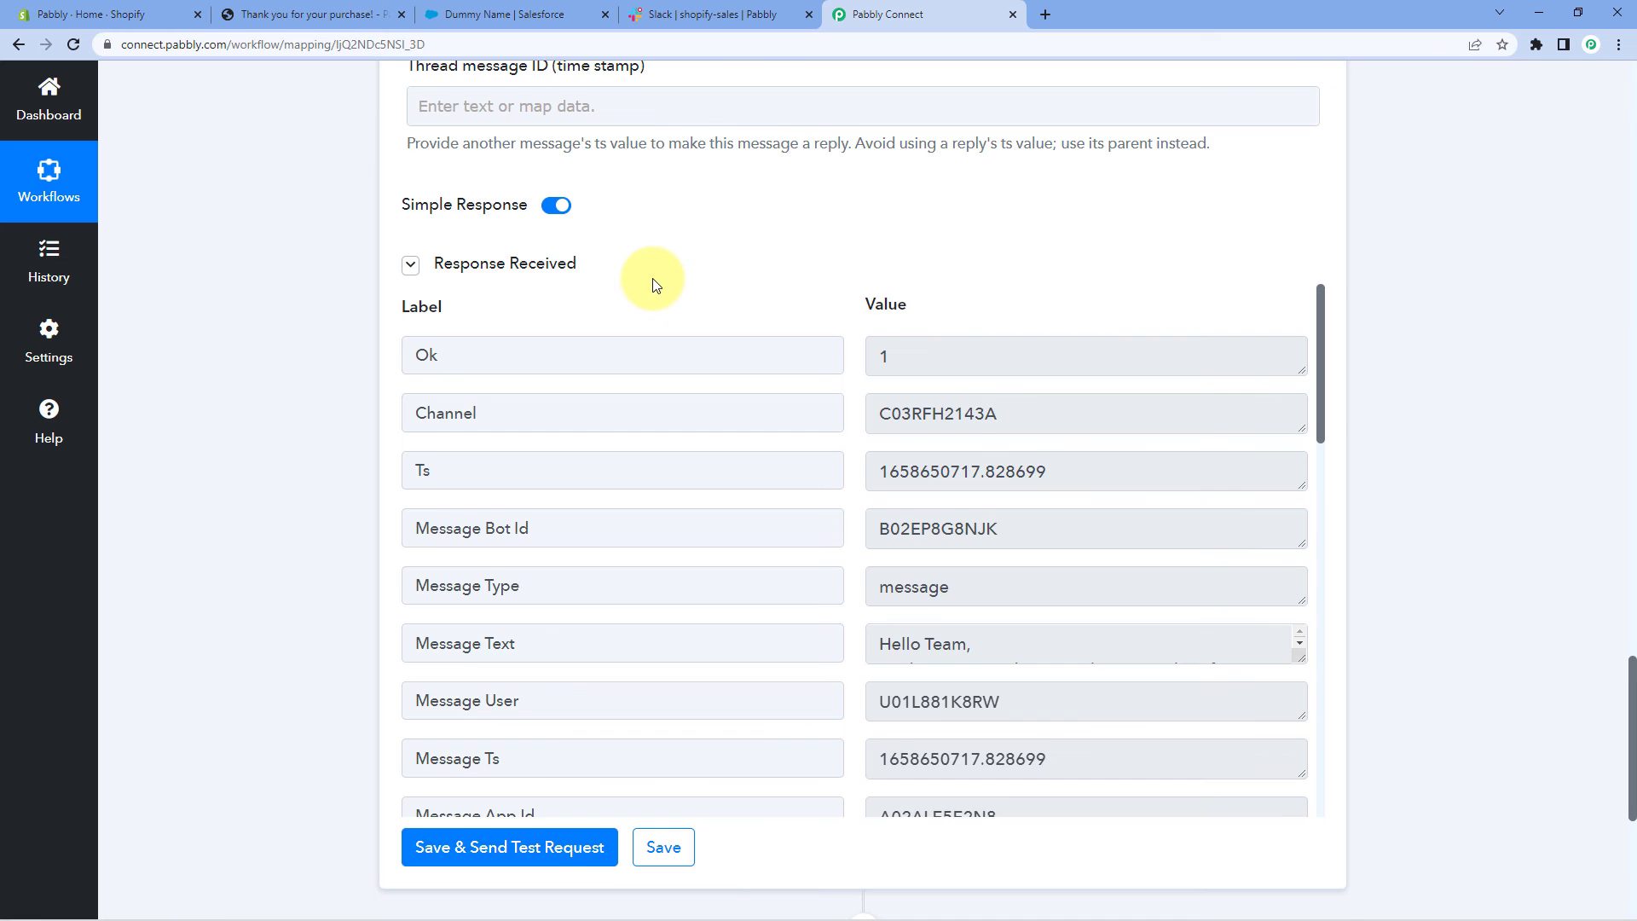
{"action": "scroll", "coordinate": [655, 285], "scroll_direction": "up", "scroll_amount": 15}
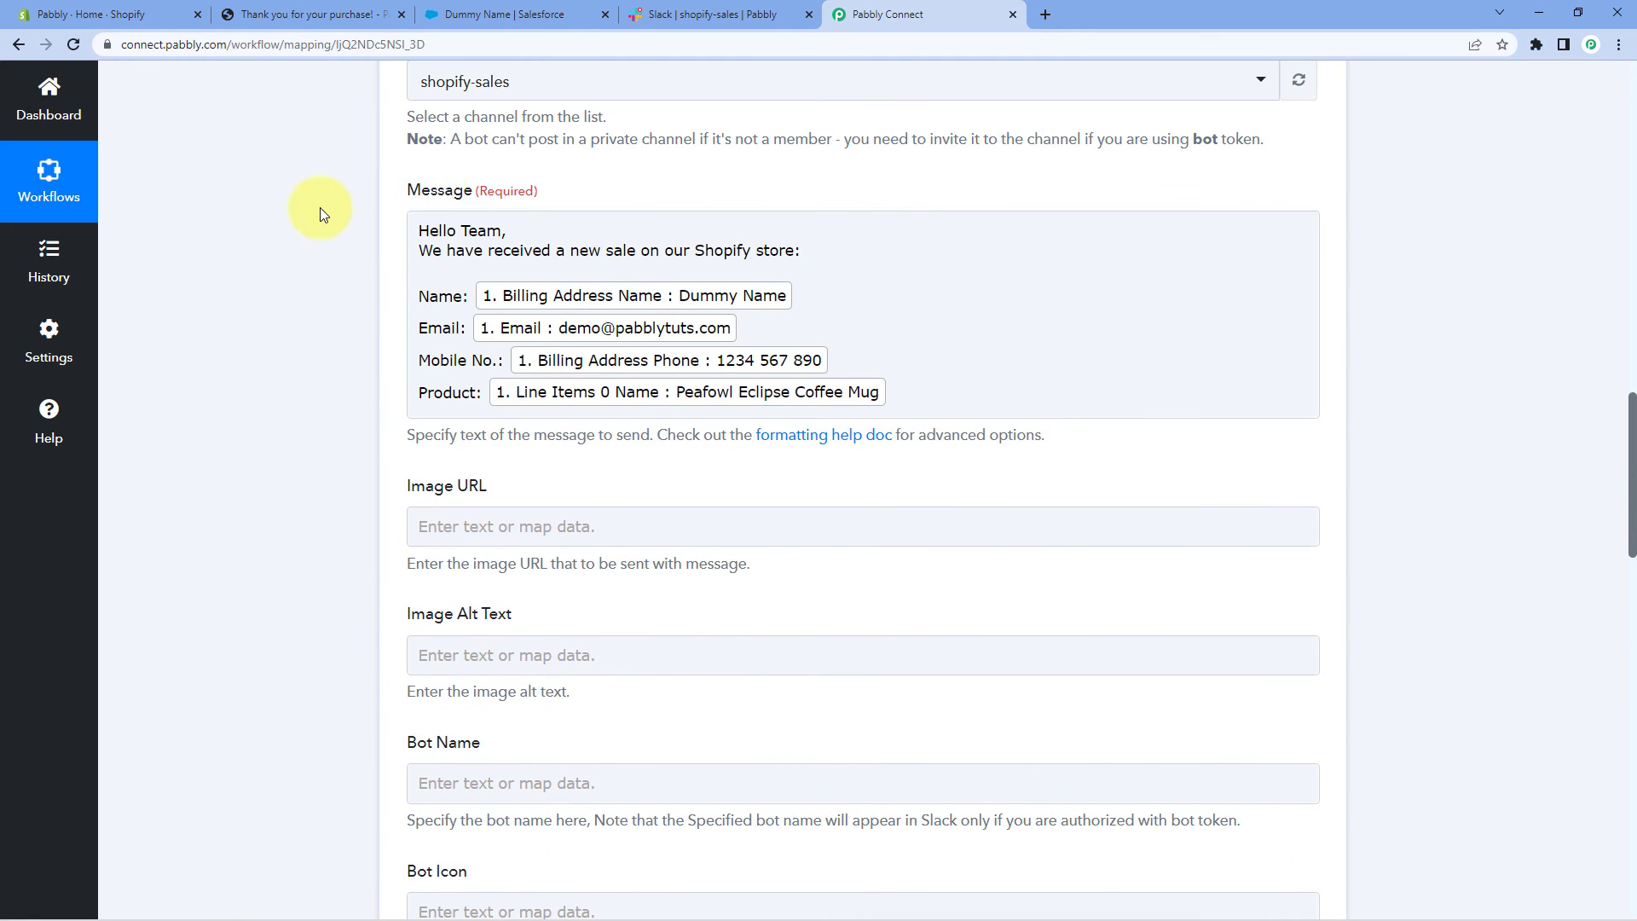
{"action": "scroll", "coordinate": [340, 267], "scroll_direction": "up", "scroll_amount": 3}
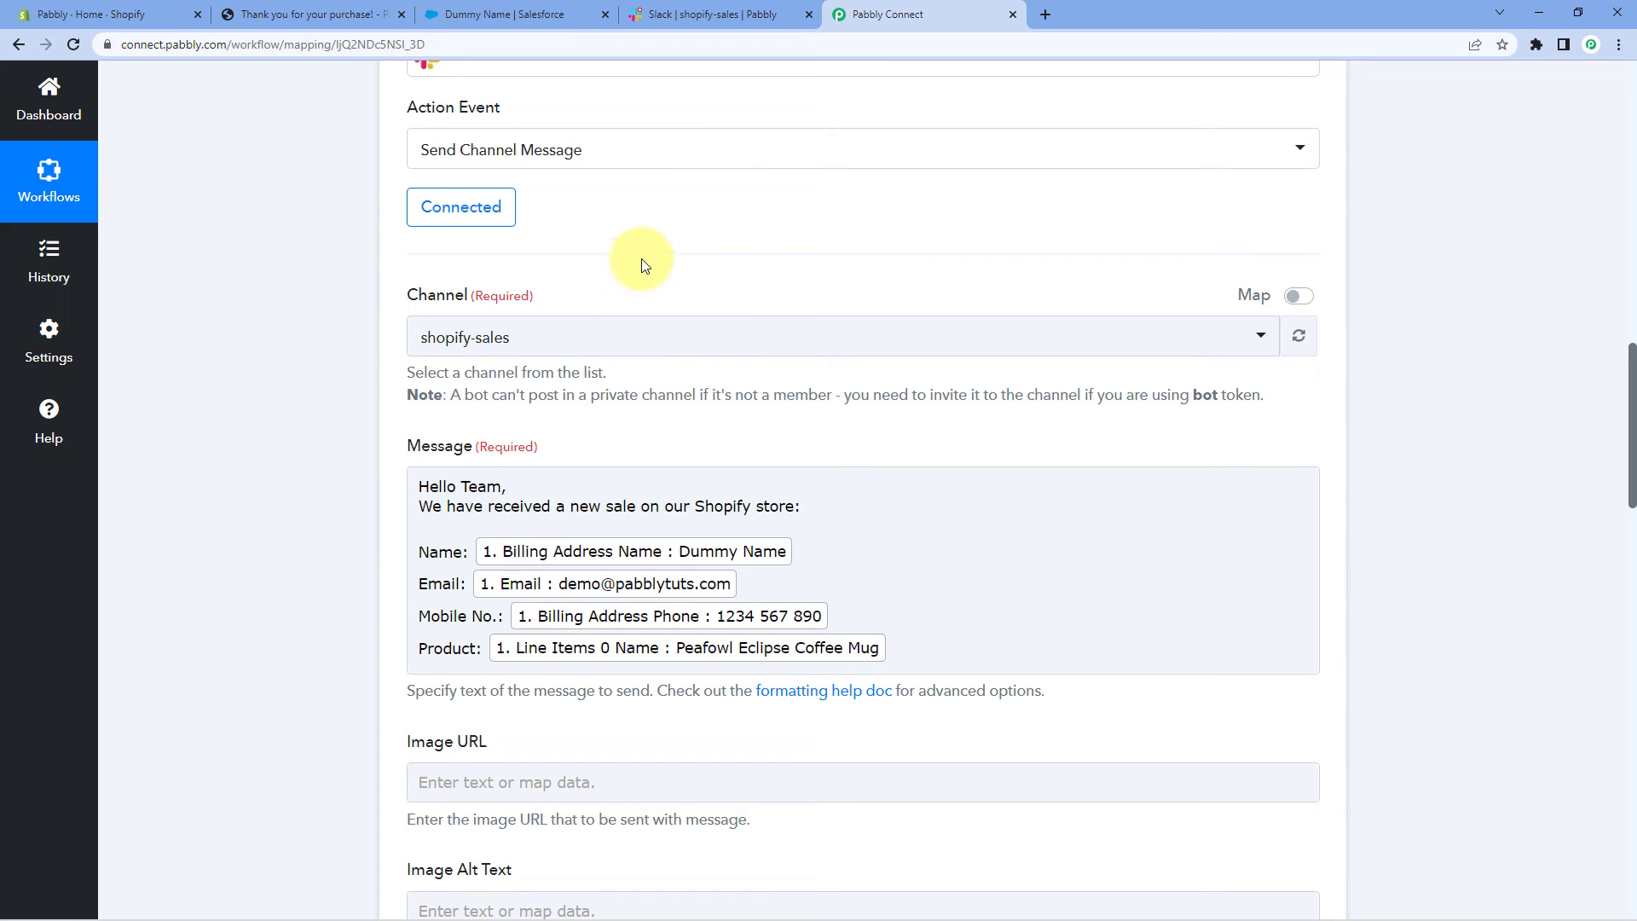
{"action": "left_click", "coordinate": [708, 15]}
{"action": "left_click", "coordinate": [780, 392]}
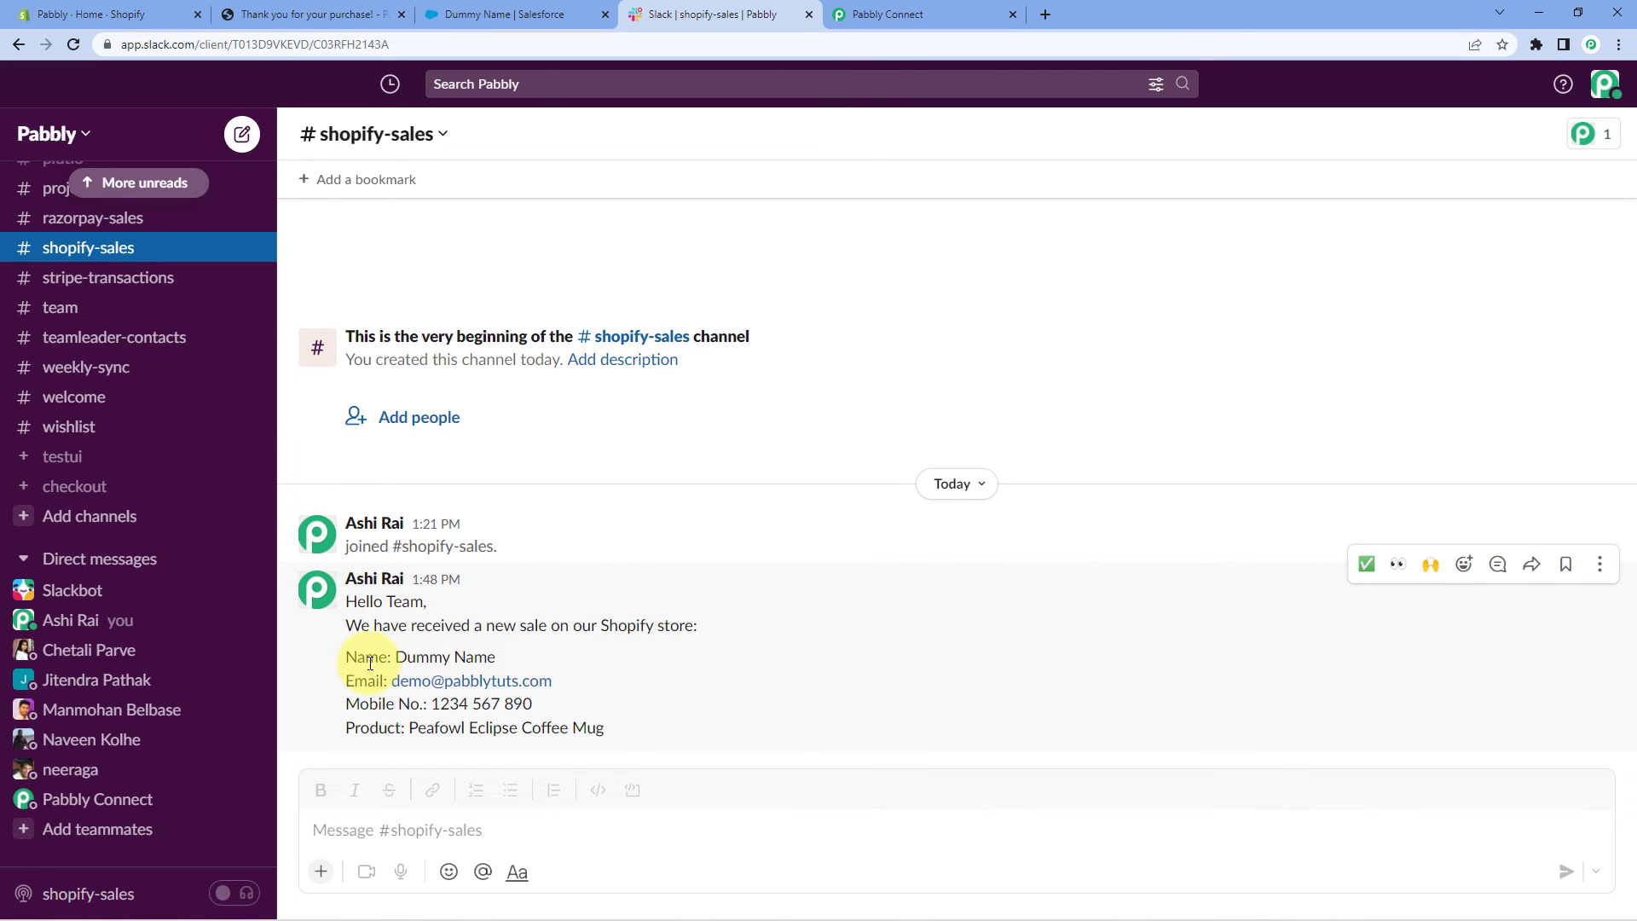
Verify the Slack message's name, email, mobile and Peafowl Eclipse Coffee Mug, then view Salesforce
{"action": "left_click_drag", "start_coordinate": [503, 662], "coordinate": [395, 658]}
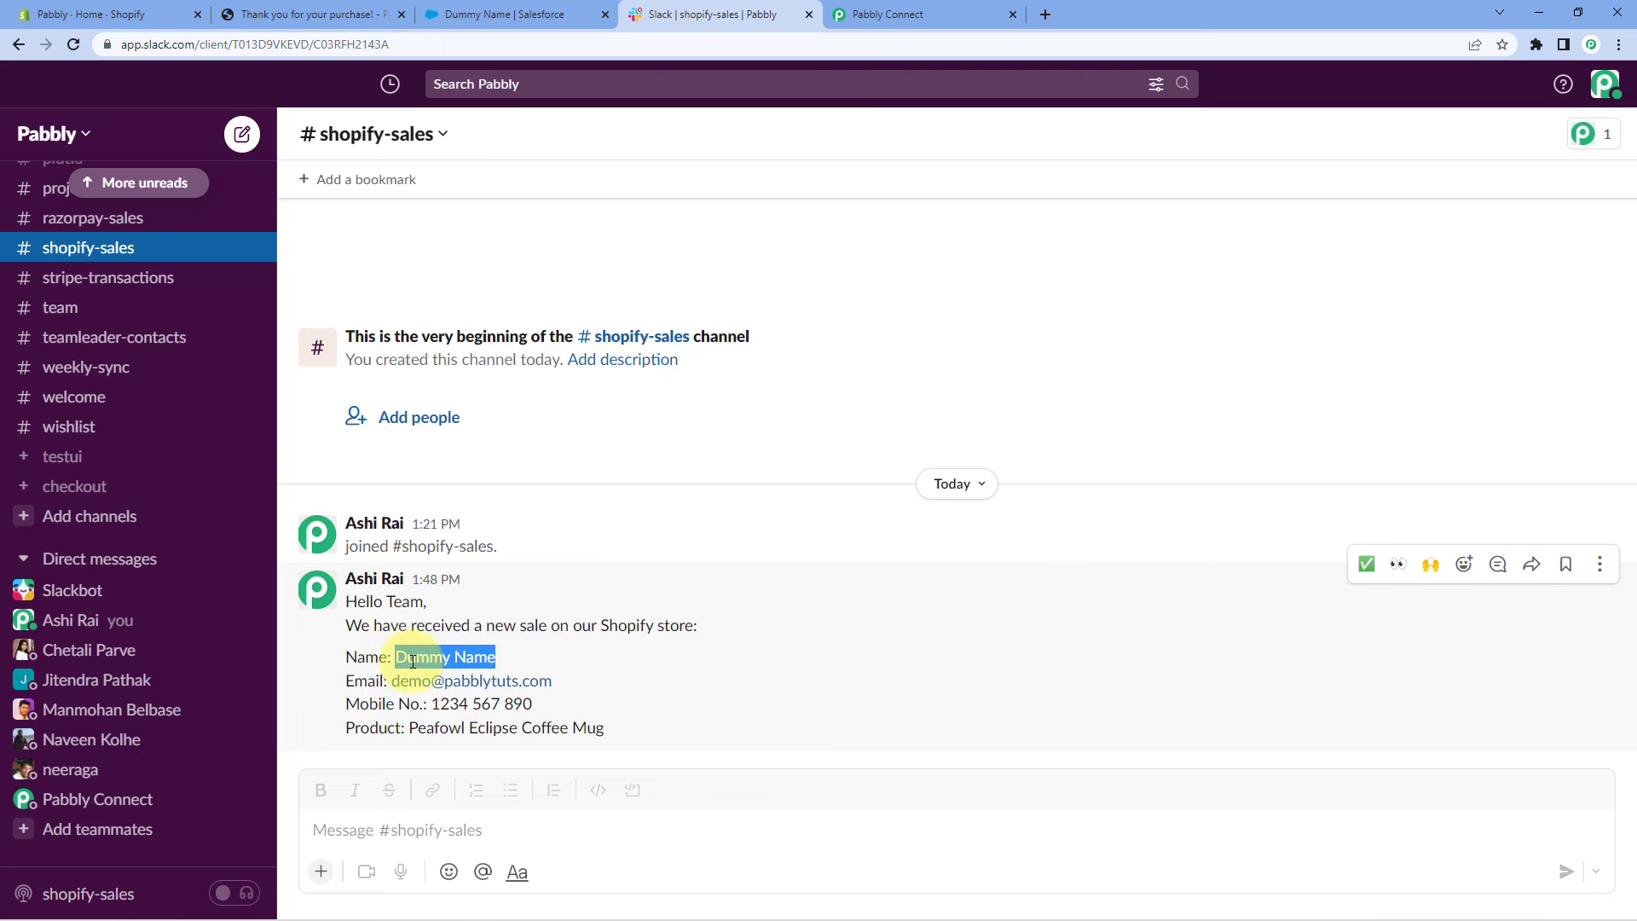
{"action": "left_click_drag", "start_coordinate": [554, 680], "coordinate": [394, 682]}
{"action": "left_click_drag", "start_coordinate": [533, 705], "coordinate": [433, 707]}
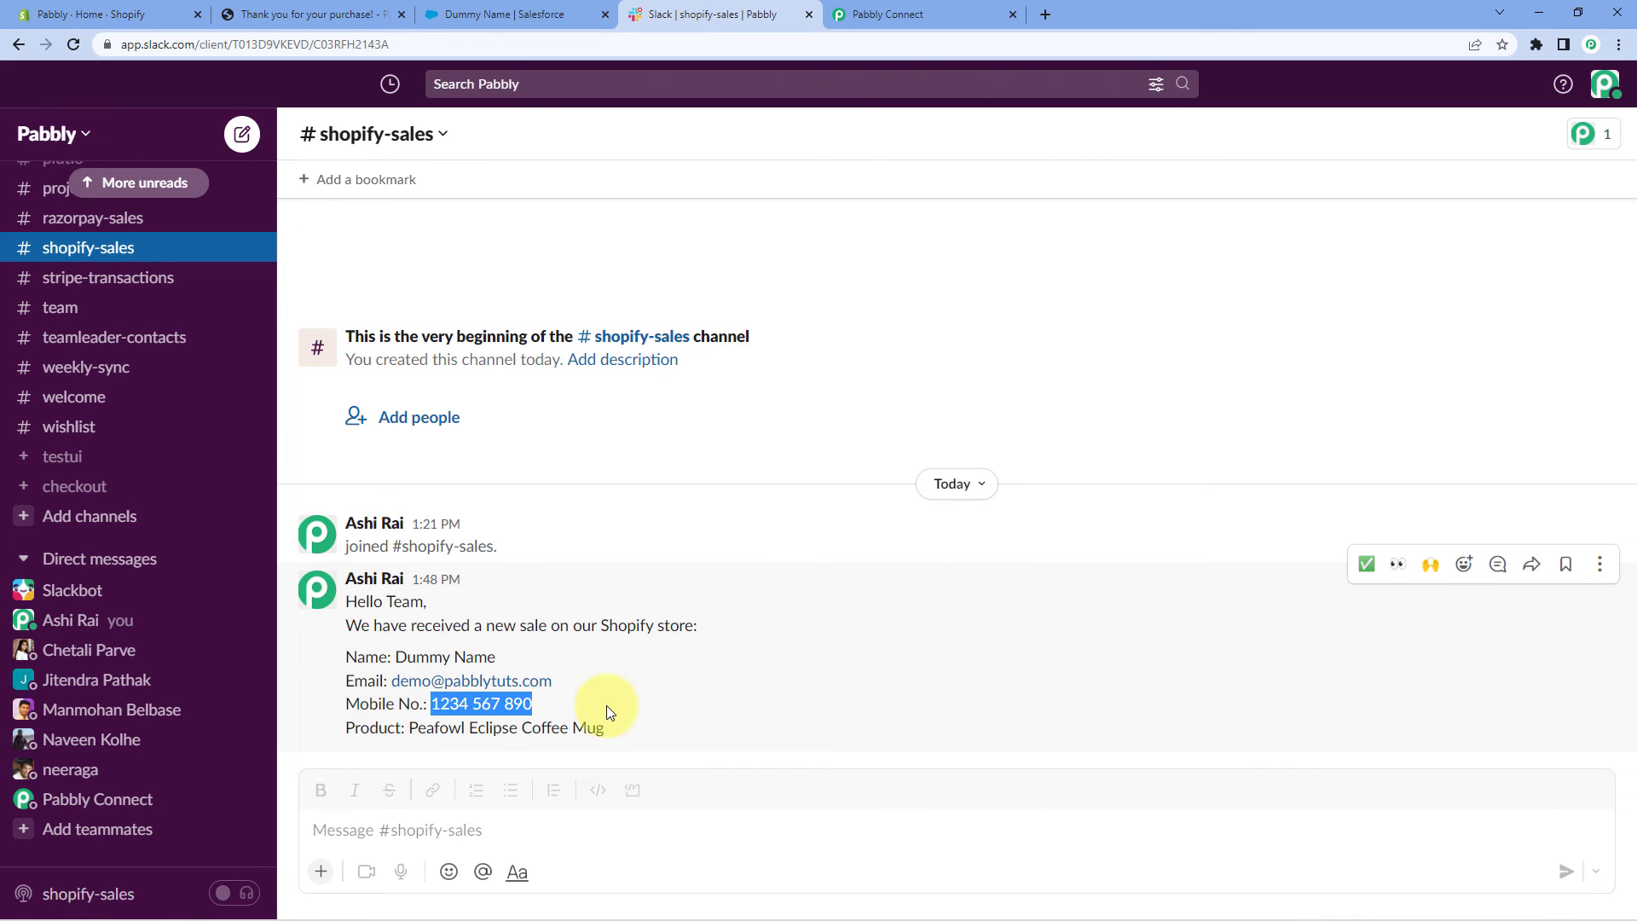
{"action": "left_click_drag", "start_coordinate": [626, 728], "coordinate": [407, 727]}
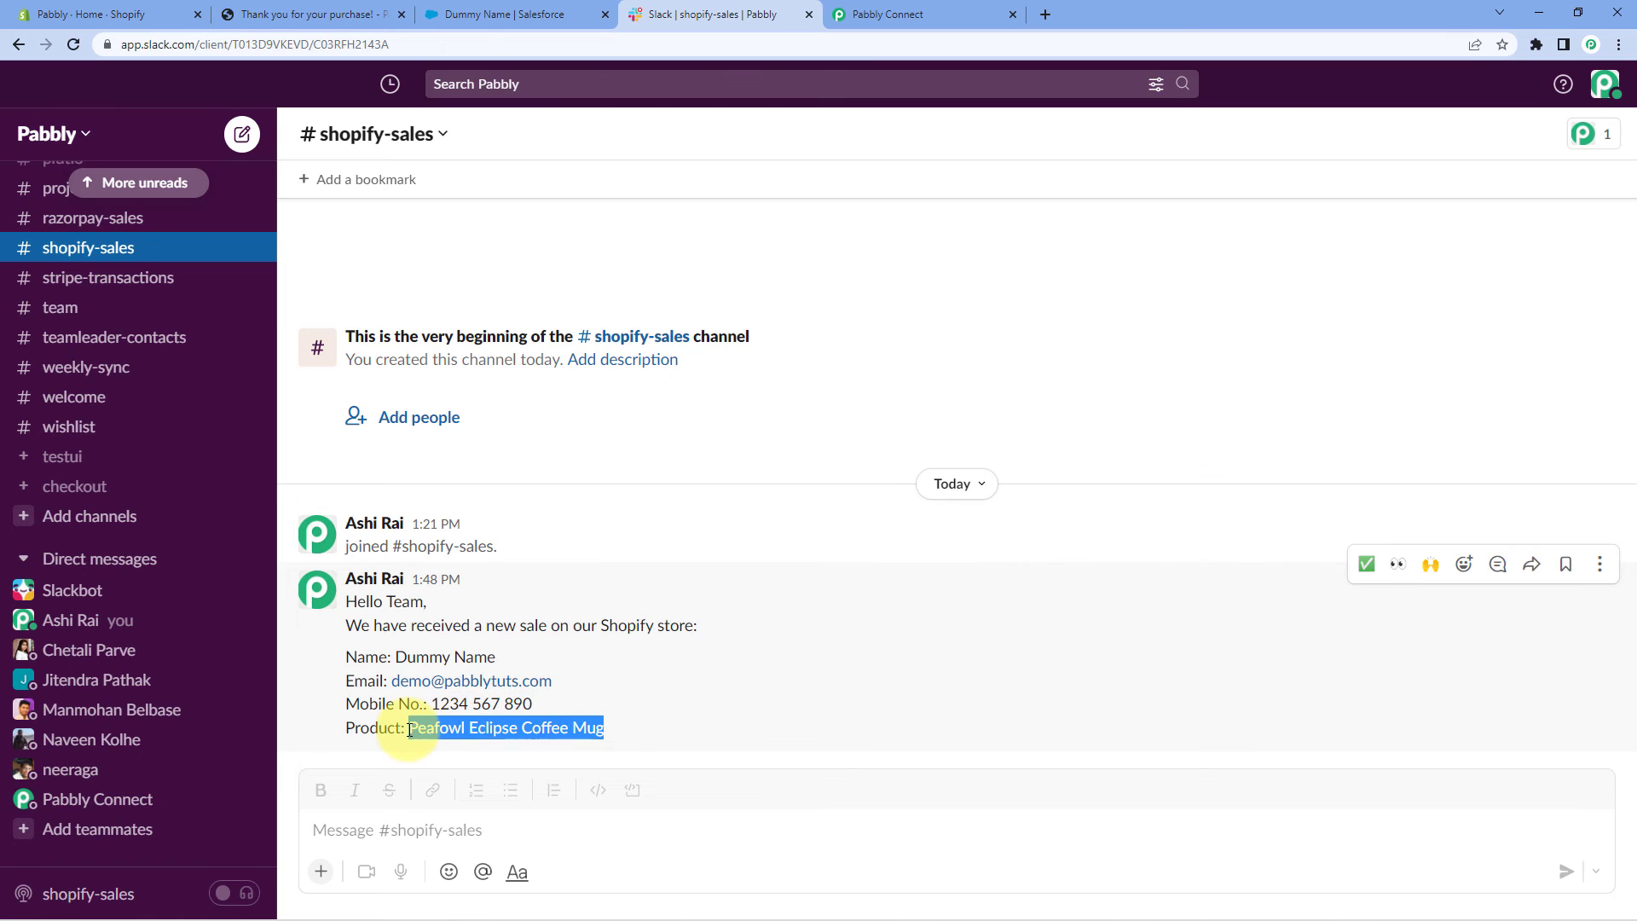
{"action": "left_click", "coordinate": [618, 722]}
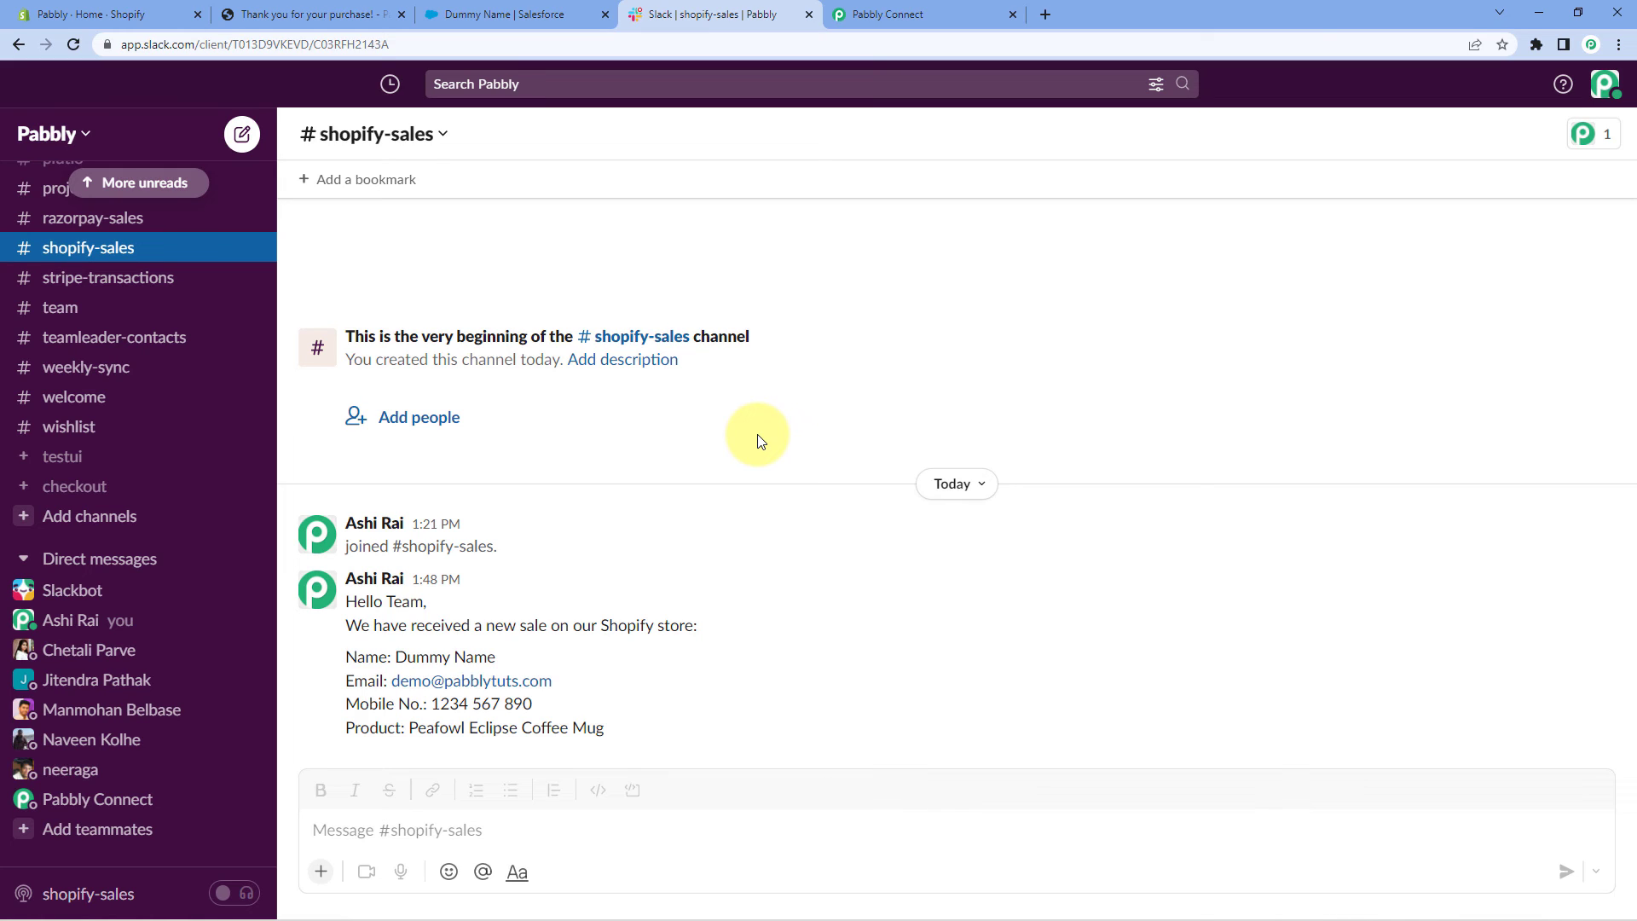
{"action": "left_click", "coordinate": [573, 14]}
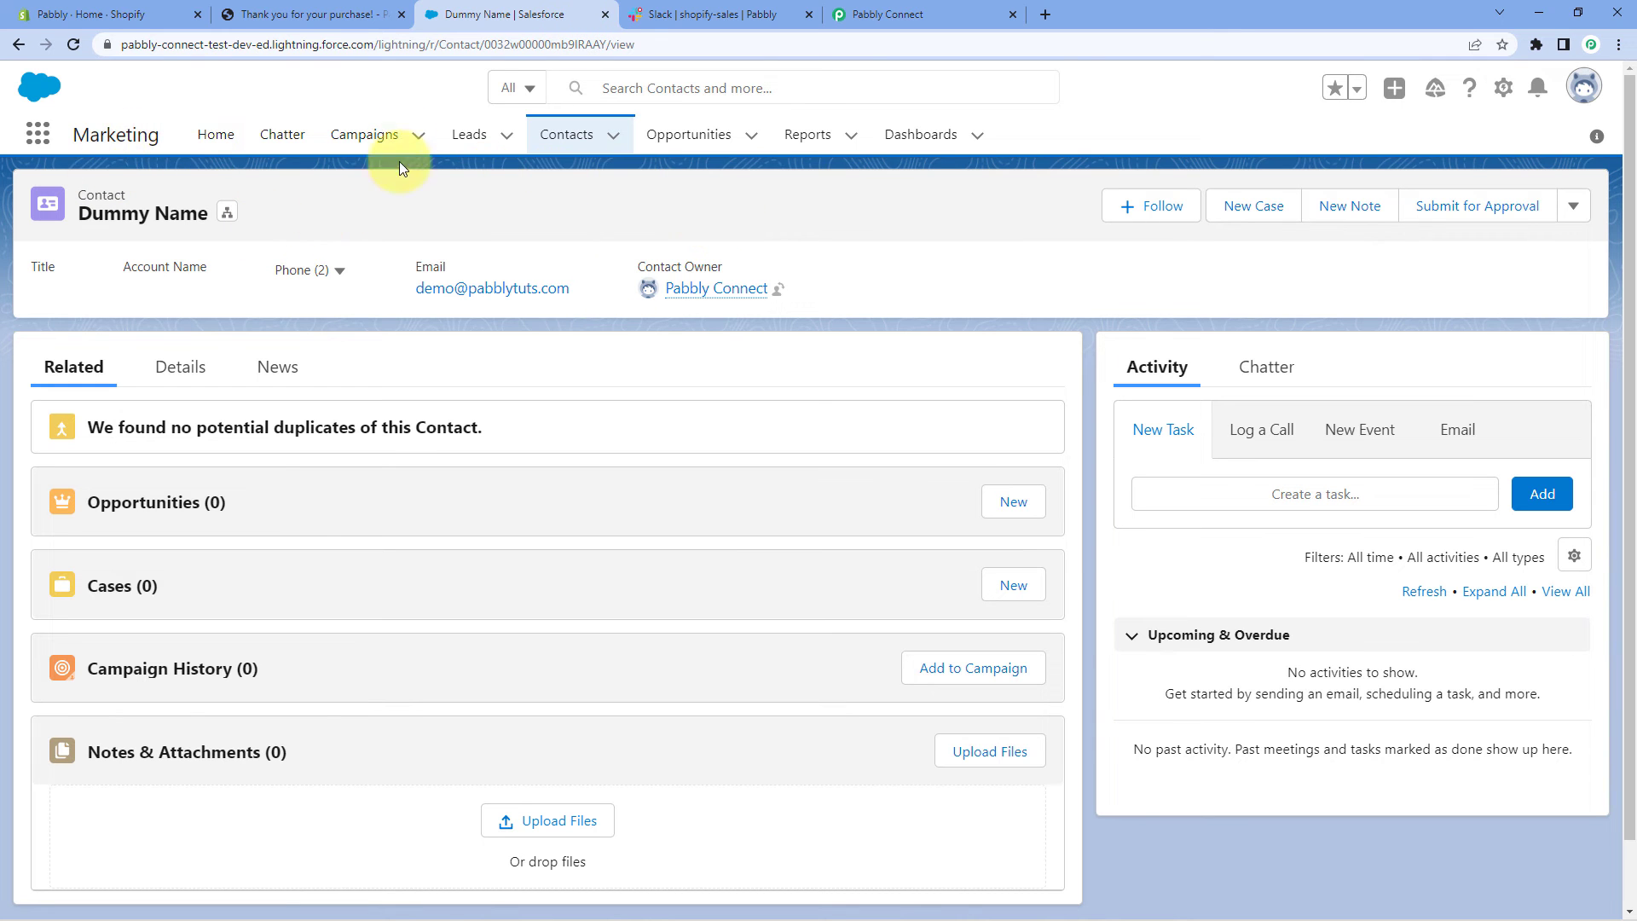
Return via Slack to the Shopify thank-you page for the ₹271.40 test order
{"action": "left_click", "coordinate": [707, 13]}
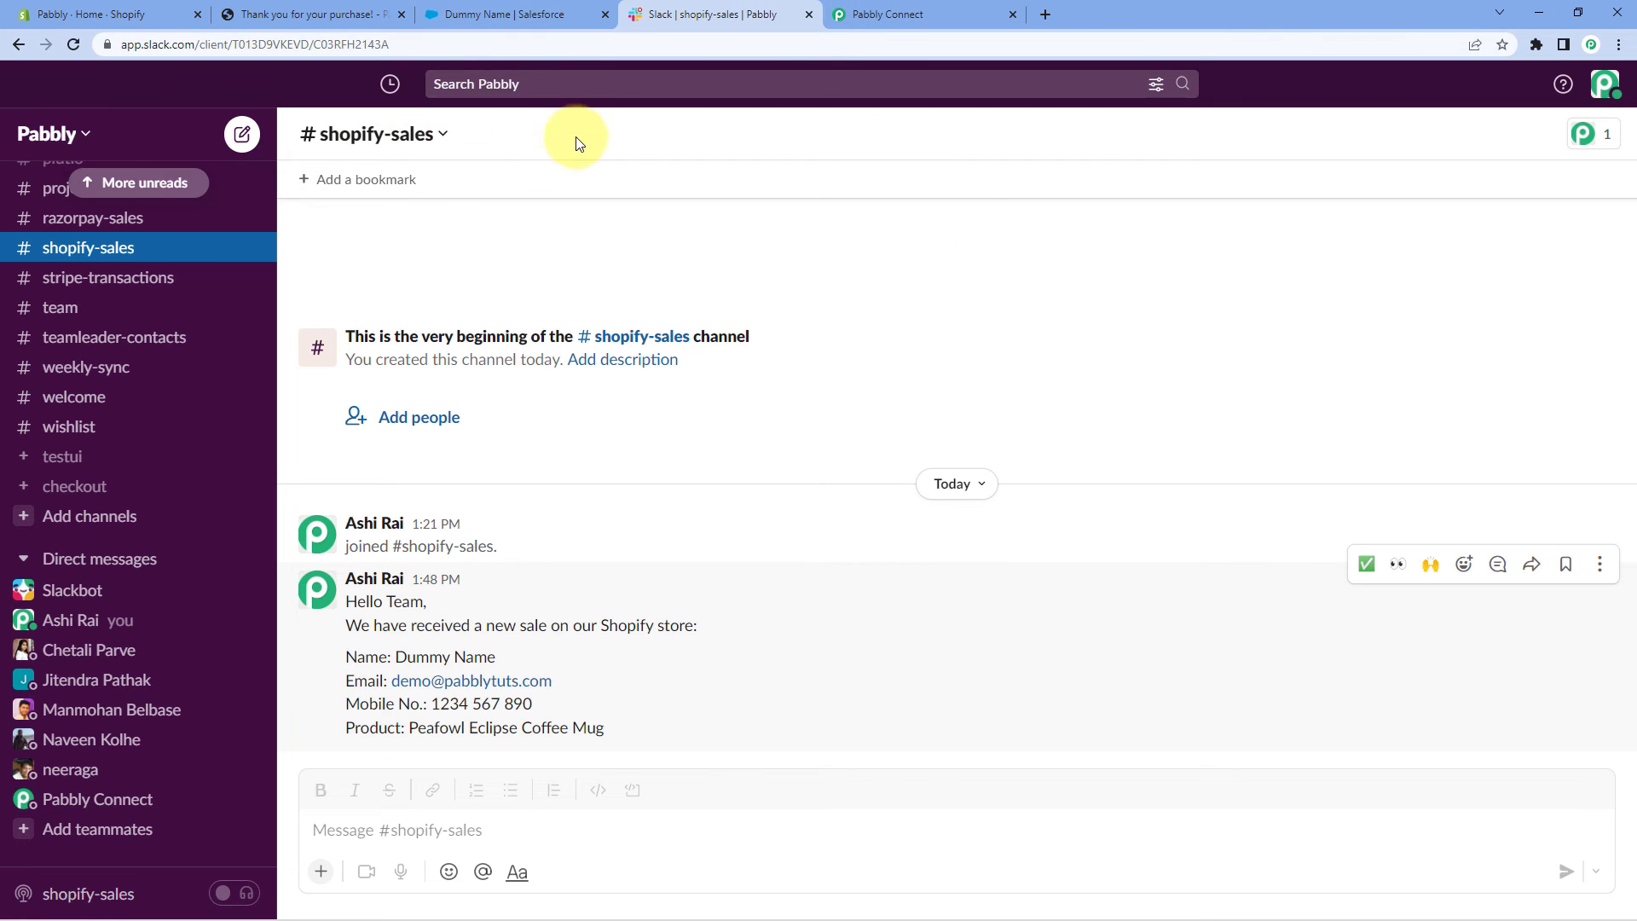
{"action": "left_click", "coordinate": [306, 12]}
Browse the store catalogue and start a Buy it now checkout for the Short Sleeve T-shirt
{"action": "scroll", "coordinate": [136, 136], "scroll_direction": "up", "scroll_amount": 3}
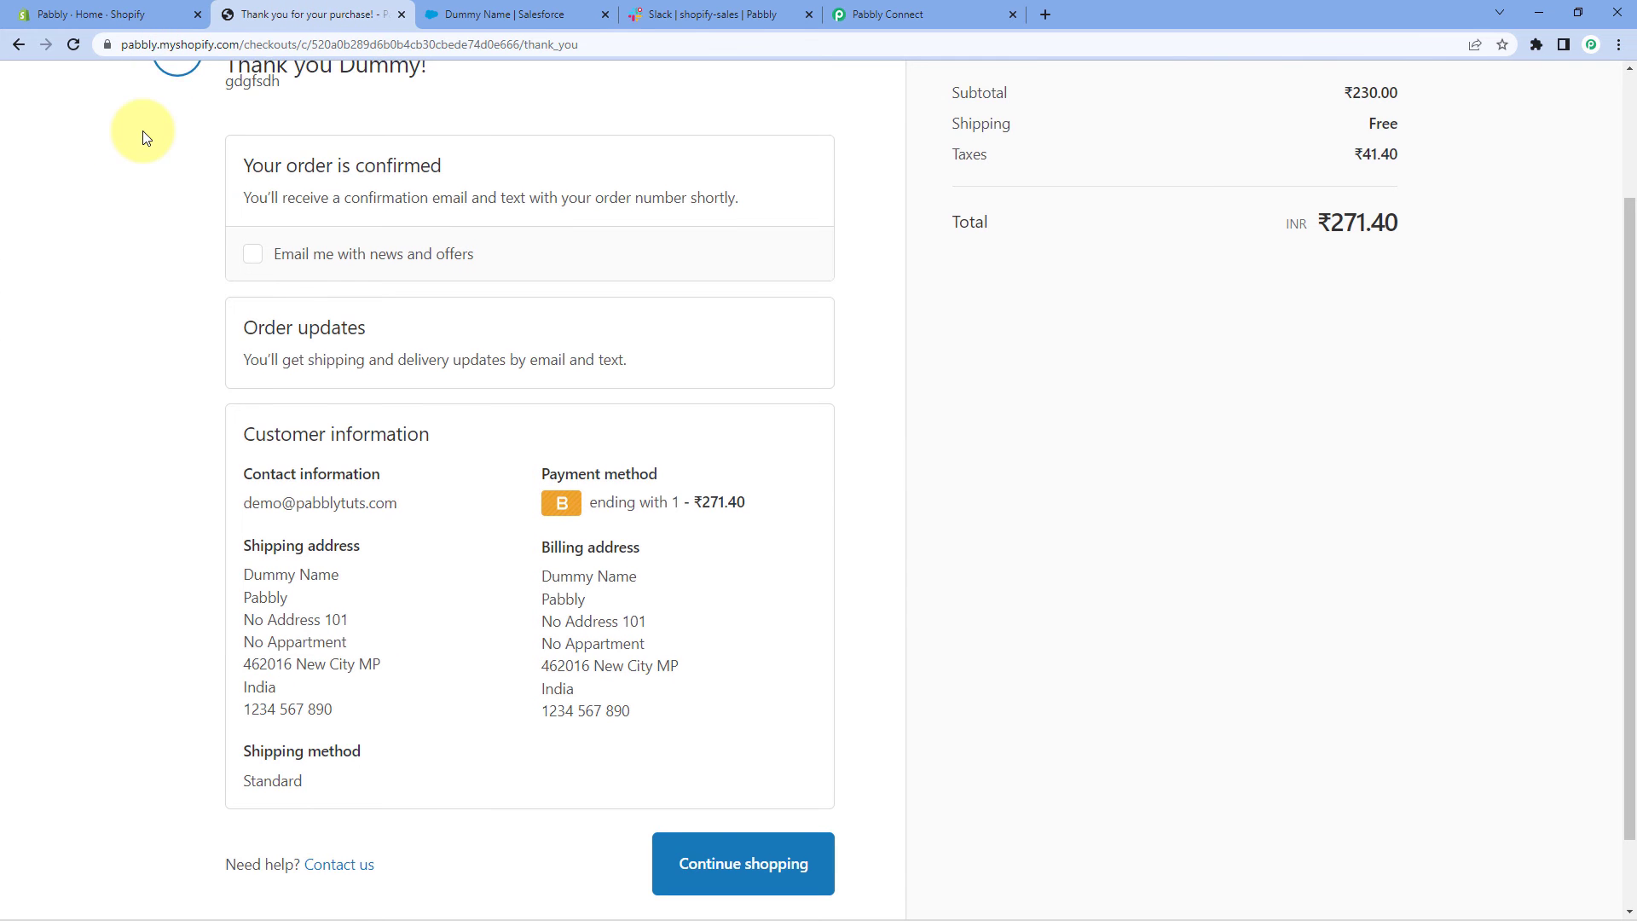
{"action": "left_click", "coordinate": [12, 46]}
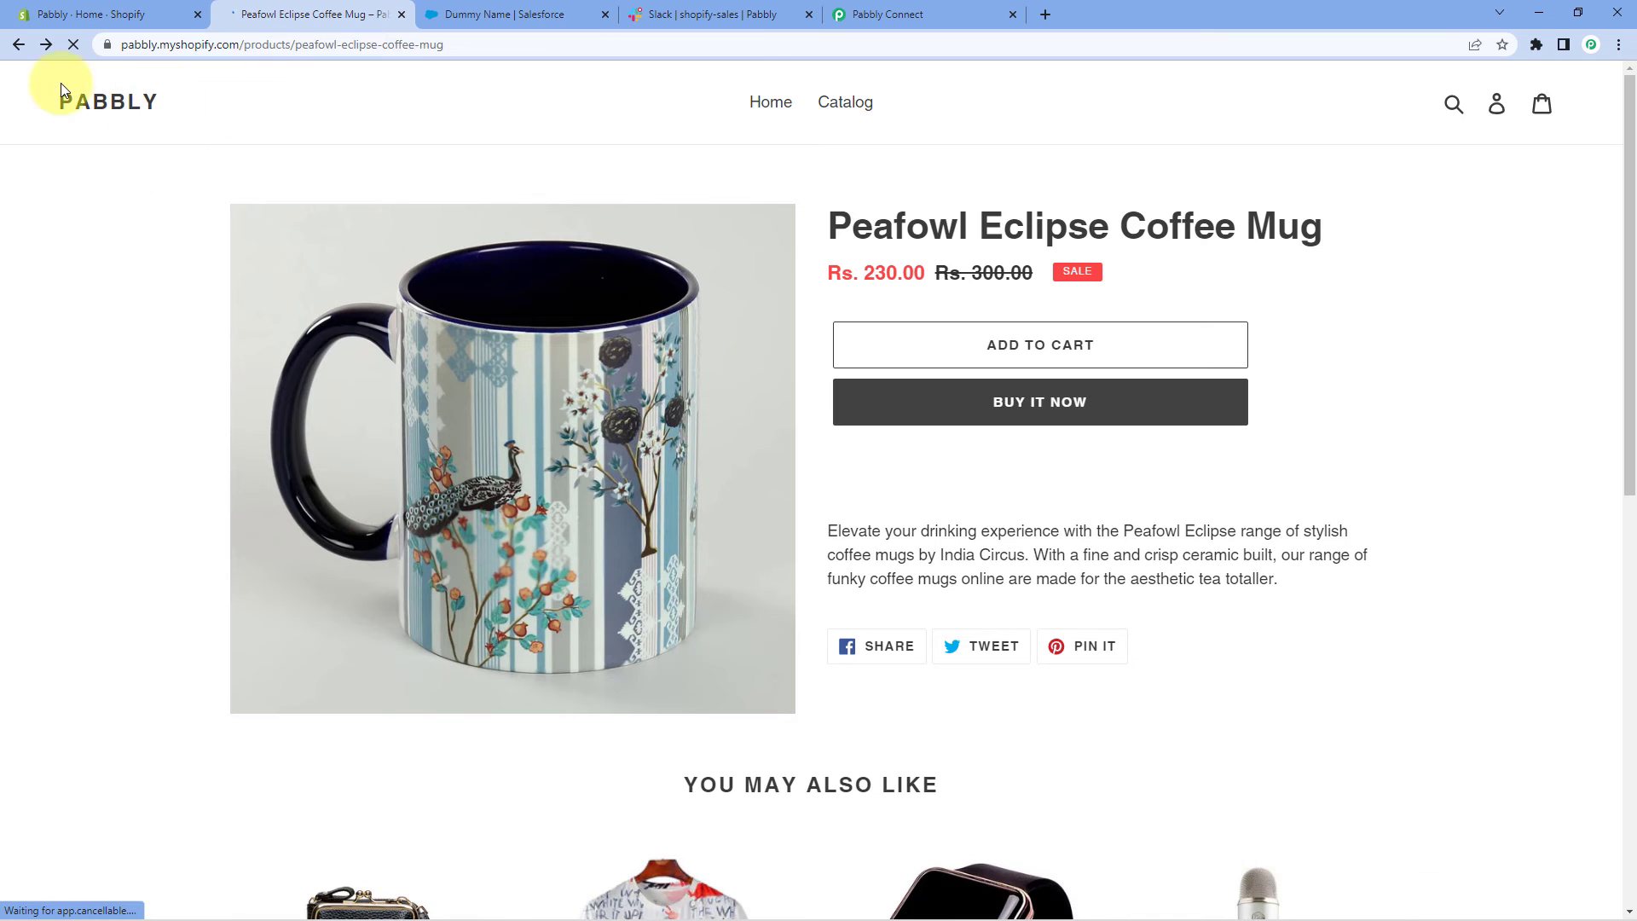
{"action": "left_click", "coordinate": [18, 44]}
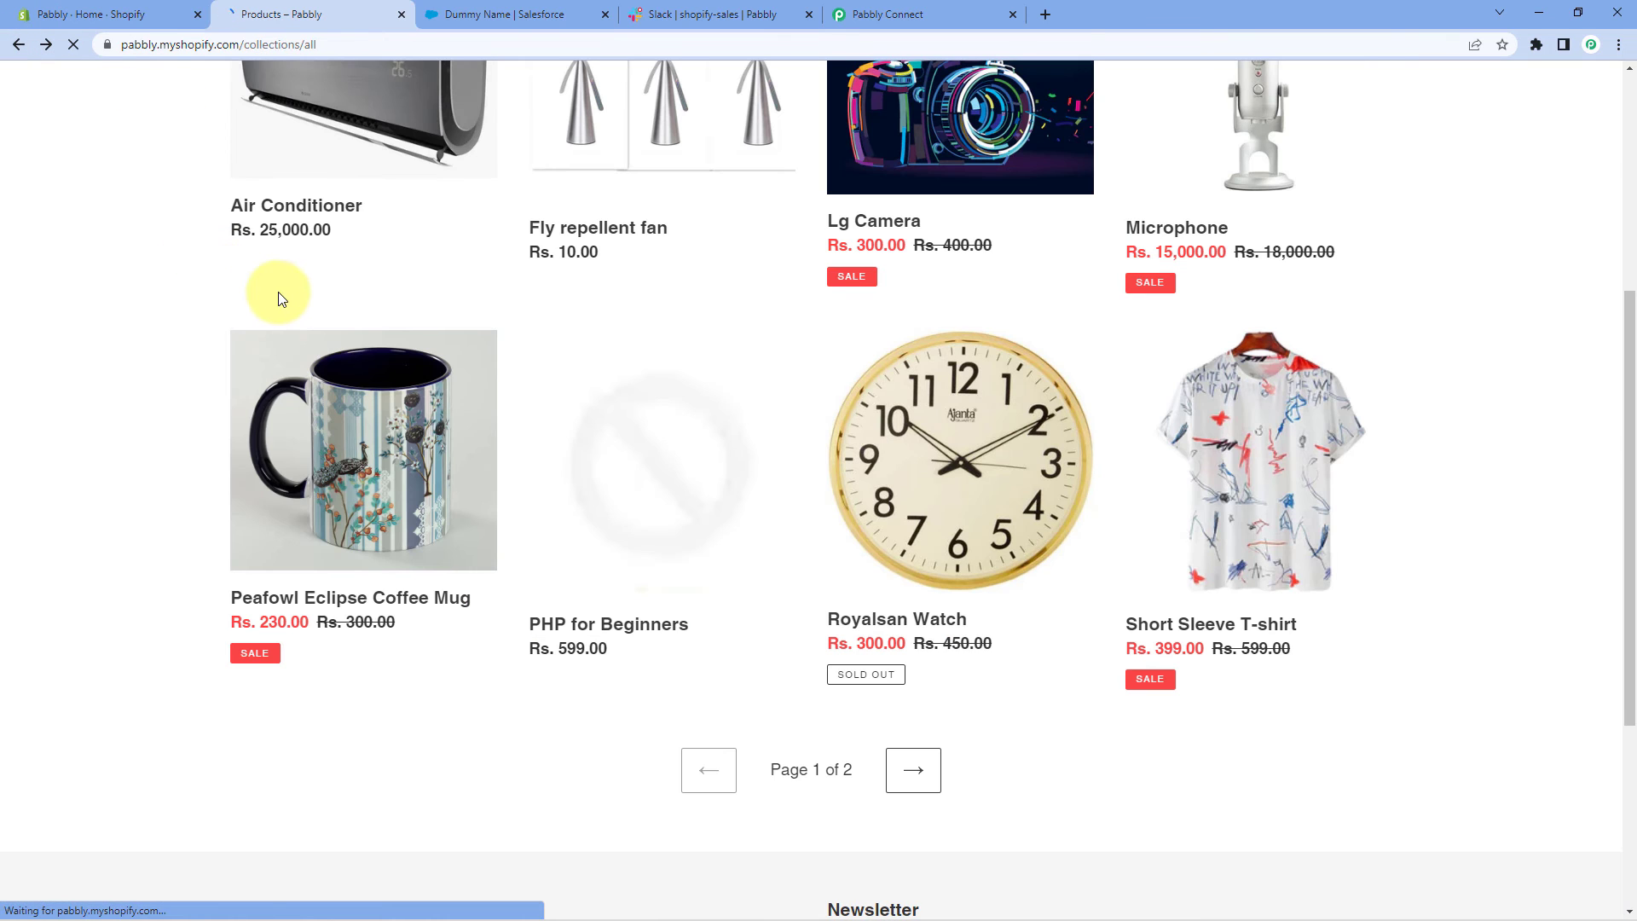
{"action": "left_click", "coordinate": [906, 631]}
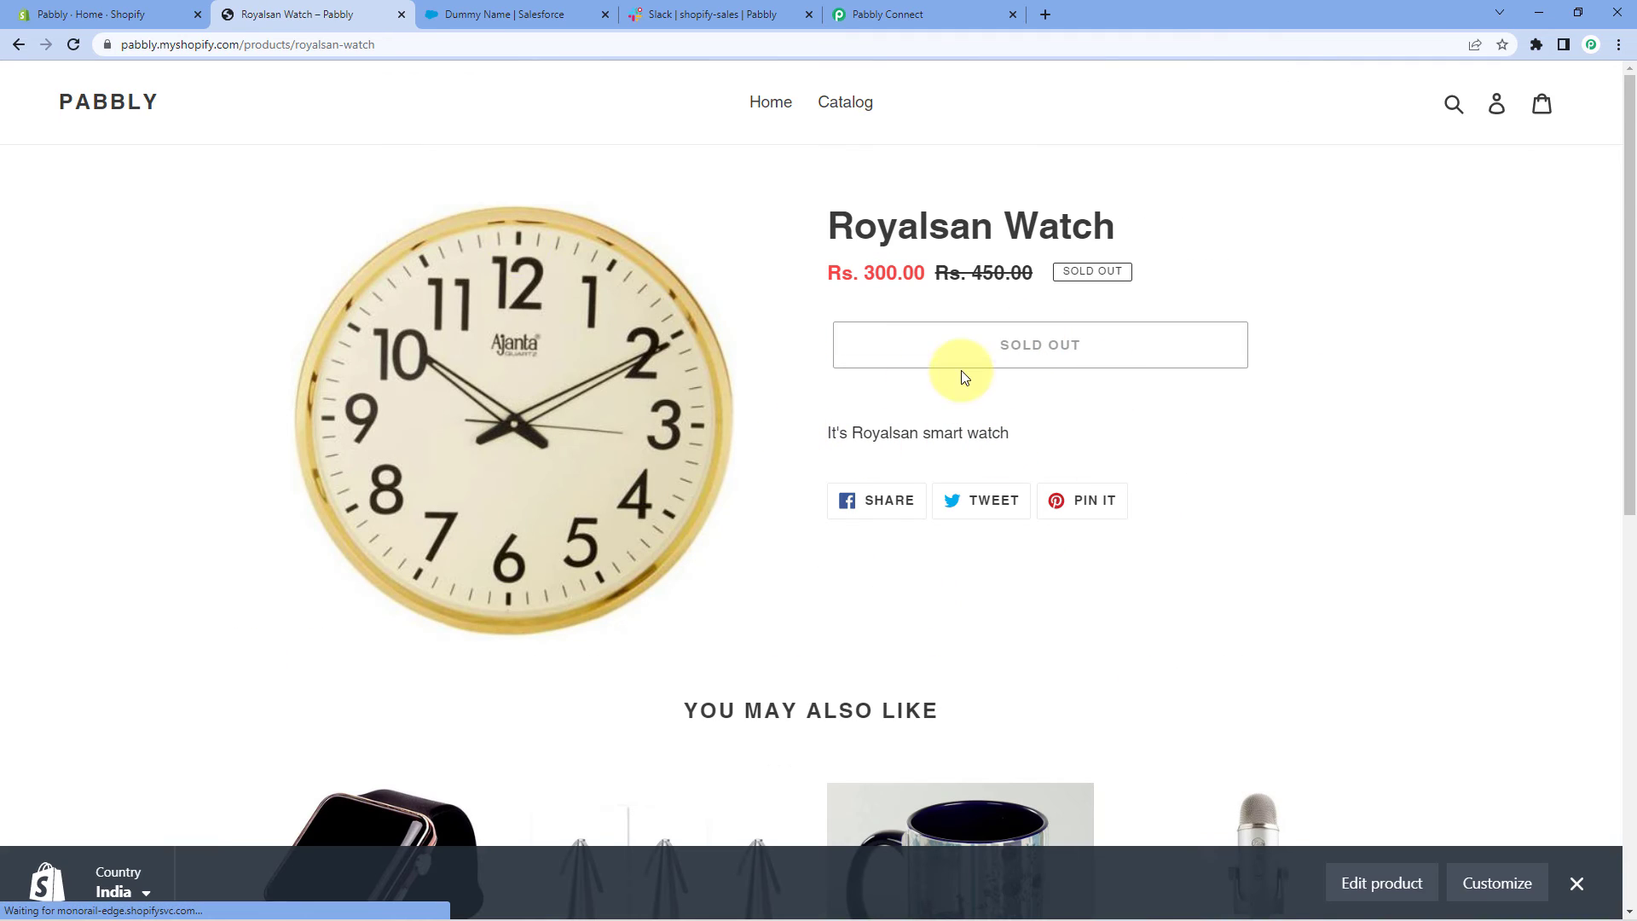
{"action": "left_click", "coordinate": [14, 44]}
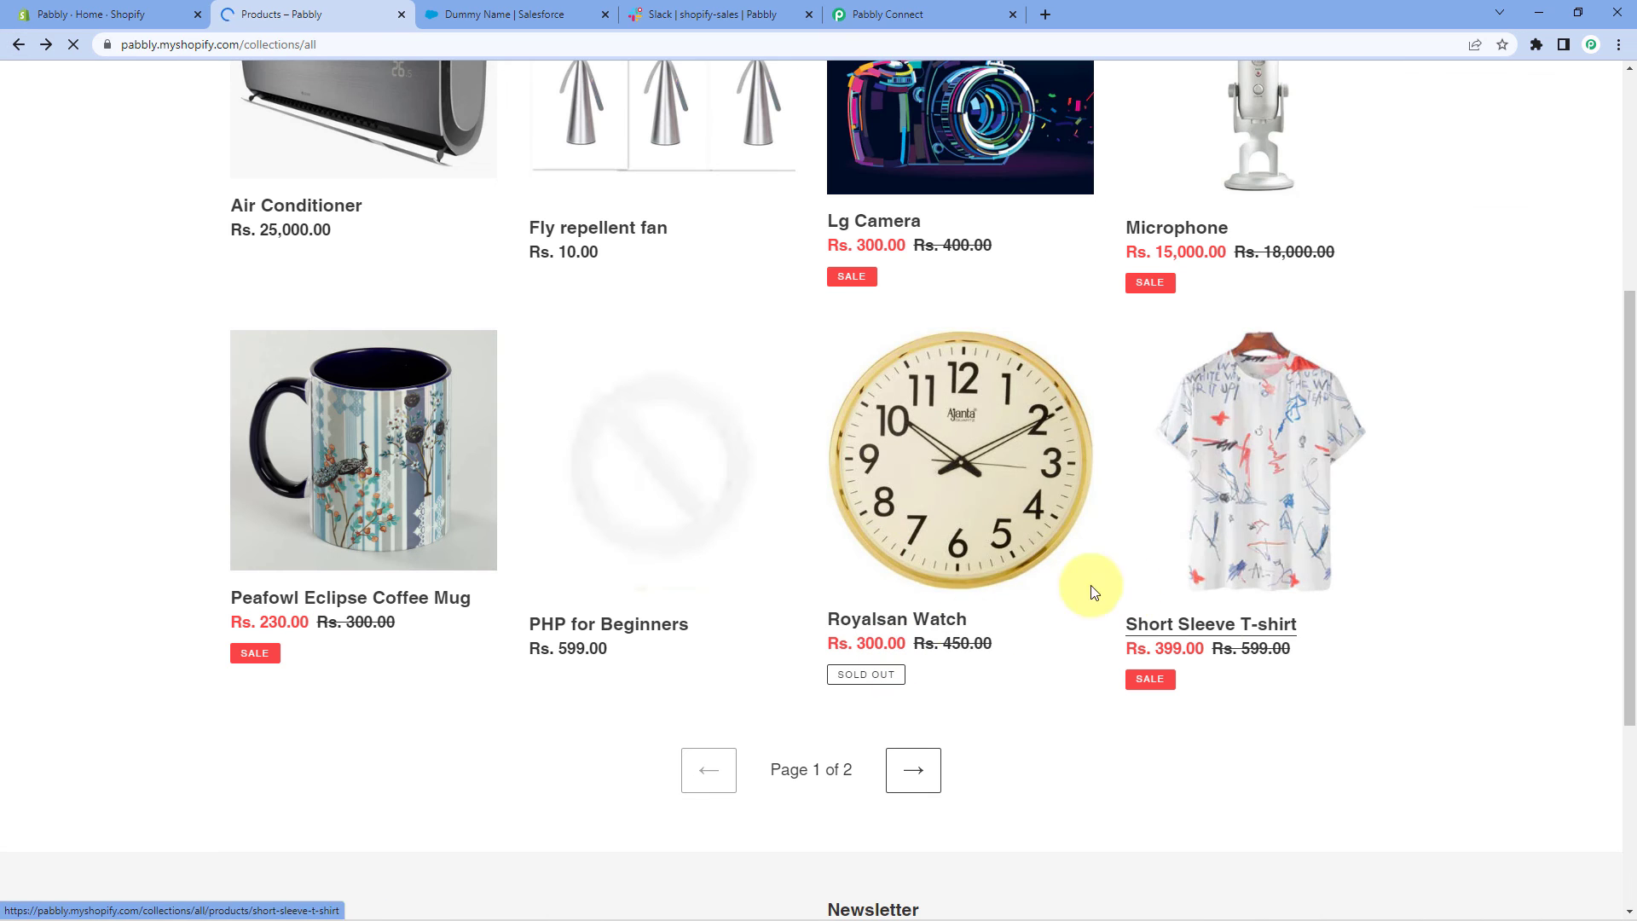
{"action": "left_click", "coordinate": [1225, 638]}
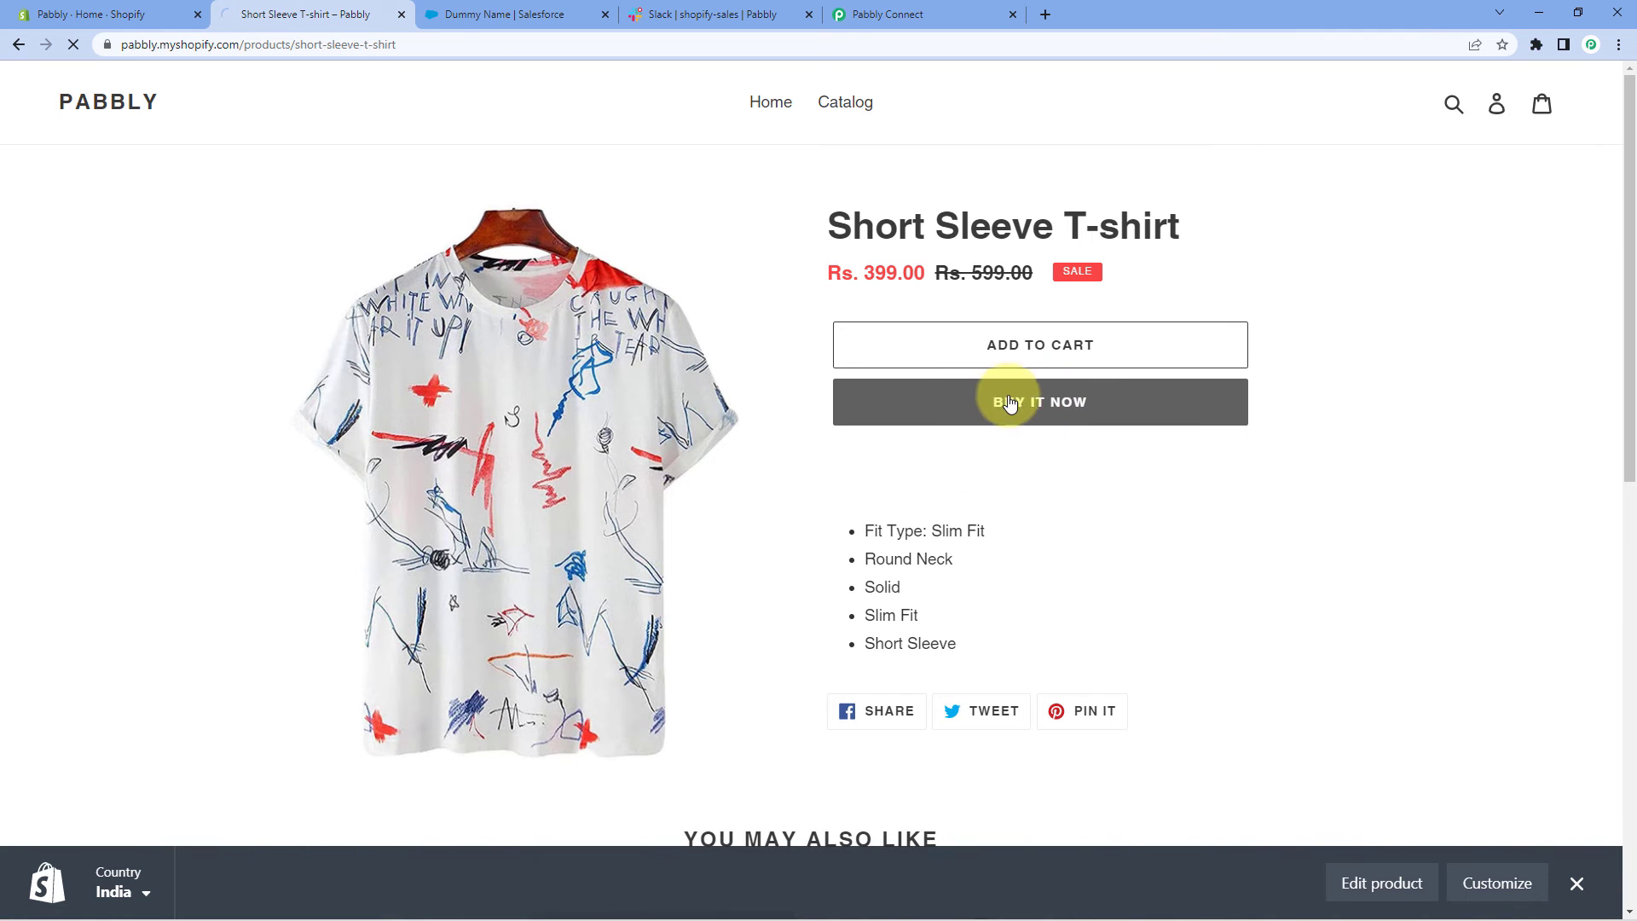
{"action": "left_click", "coordinate": [929, 405]}
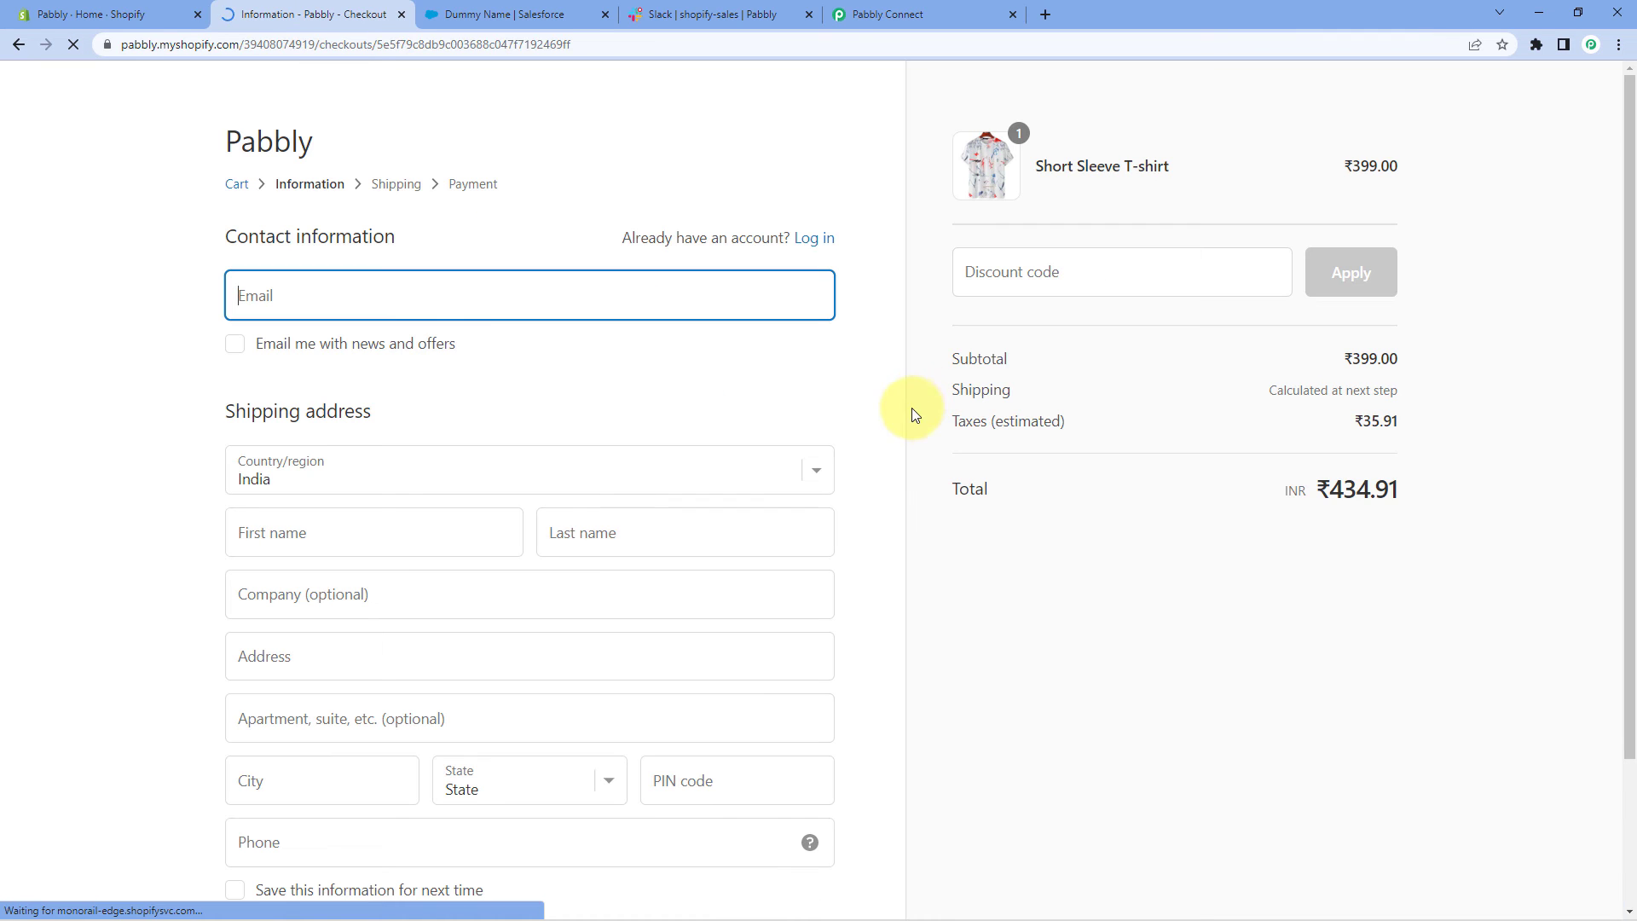
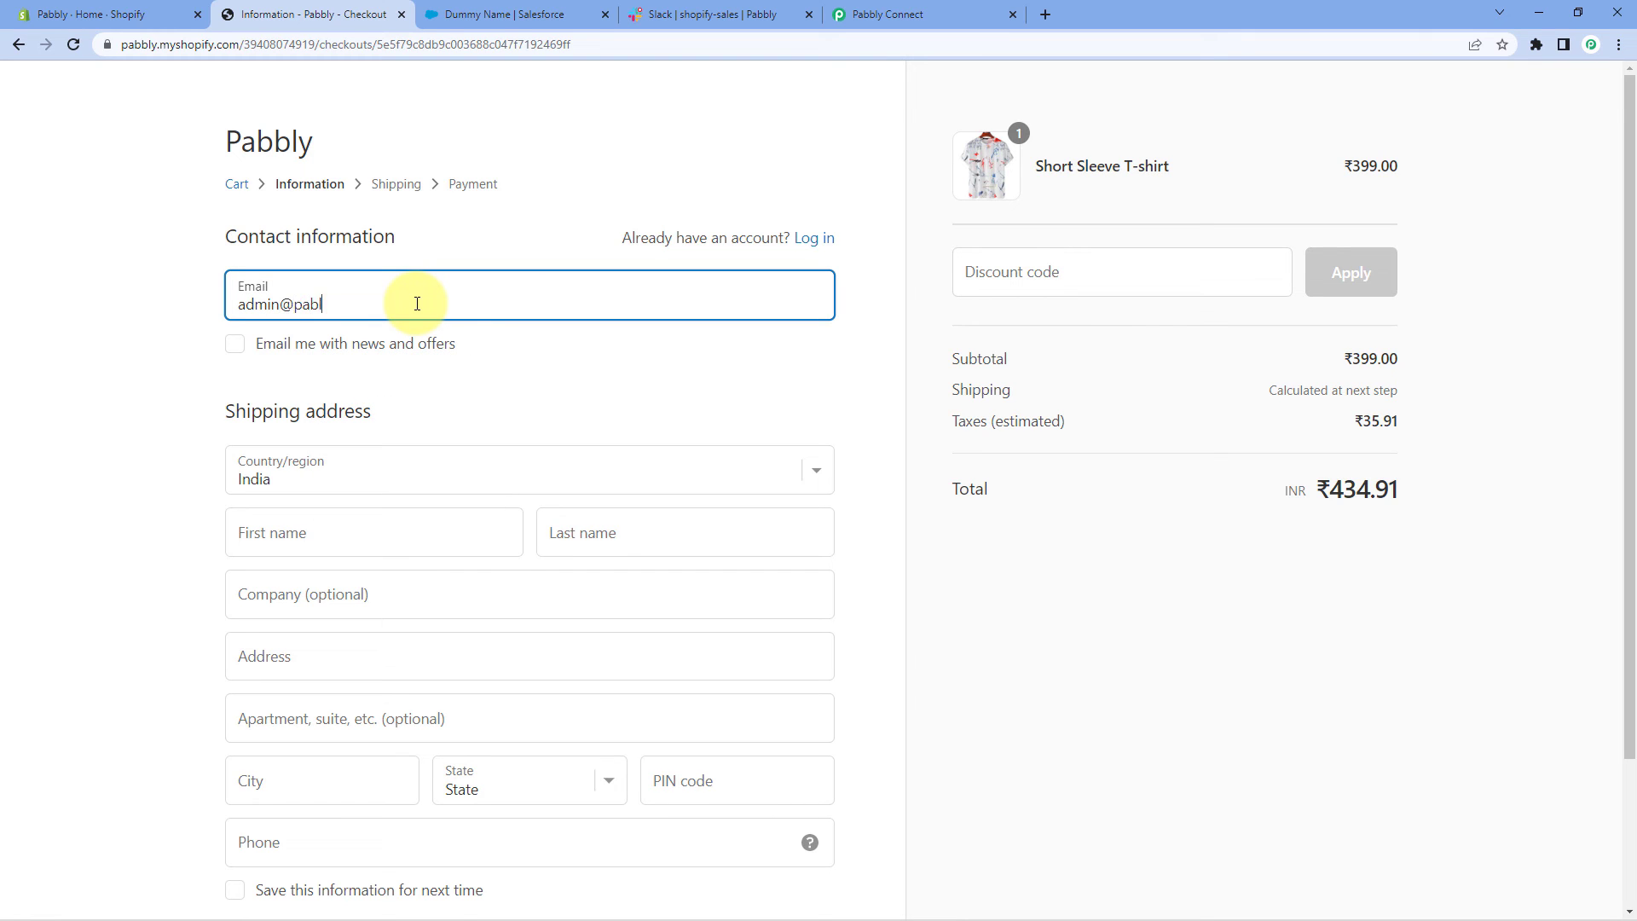
Enter the buyer's contact email plus first and last name
{"action": "left_click", "coordinate": [307, 535]}
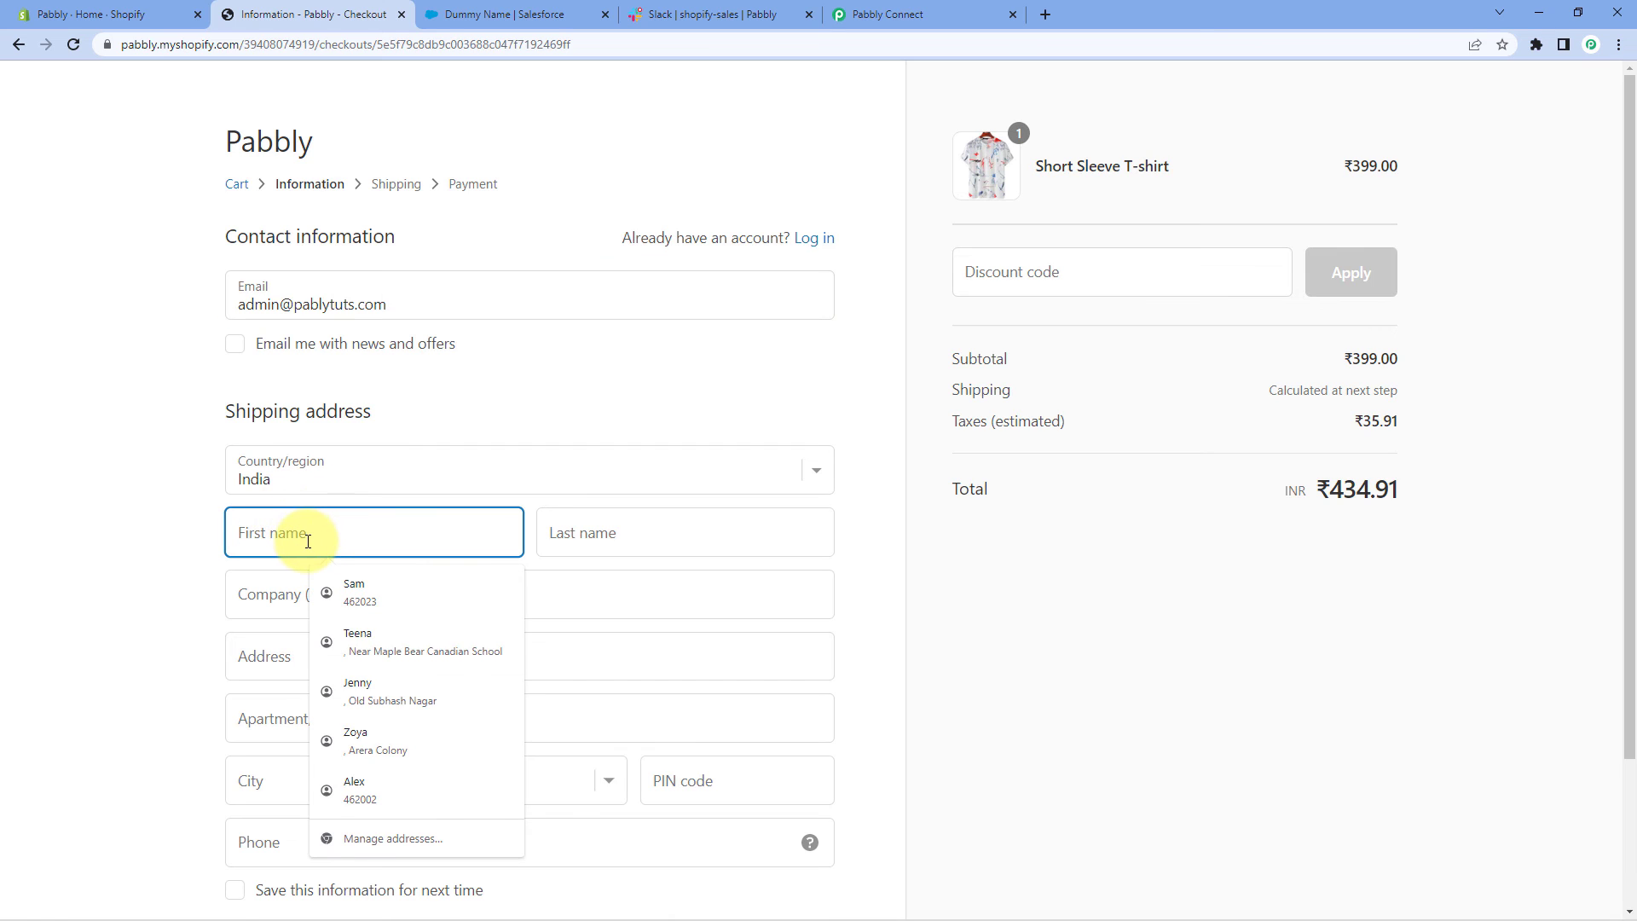
{"action": "type", "text": "Admin"}
{"action": "key", "text": "Tab"}
{"action": "type", "text": "Namr"}
{"action": "key", "text": "BackSpace"}
{"action": "type", "text": "e"}
Autofill the saved Bhopal shipping address, add the buyer's phone number, and continue to shipping
{"action": "scroll", "coordinate": [255, 550], "scroll_direction": "down", "scroll_amount": 2}
{"action": "left_click", "coordinate": [310, 596]}
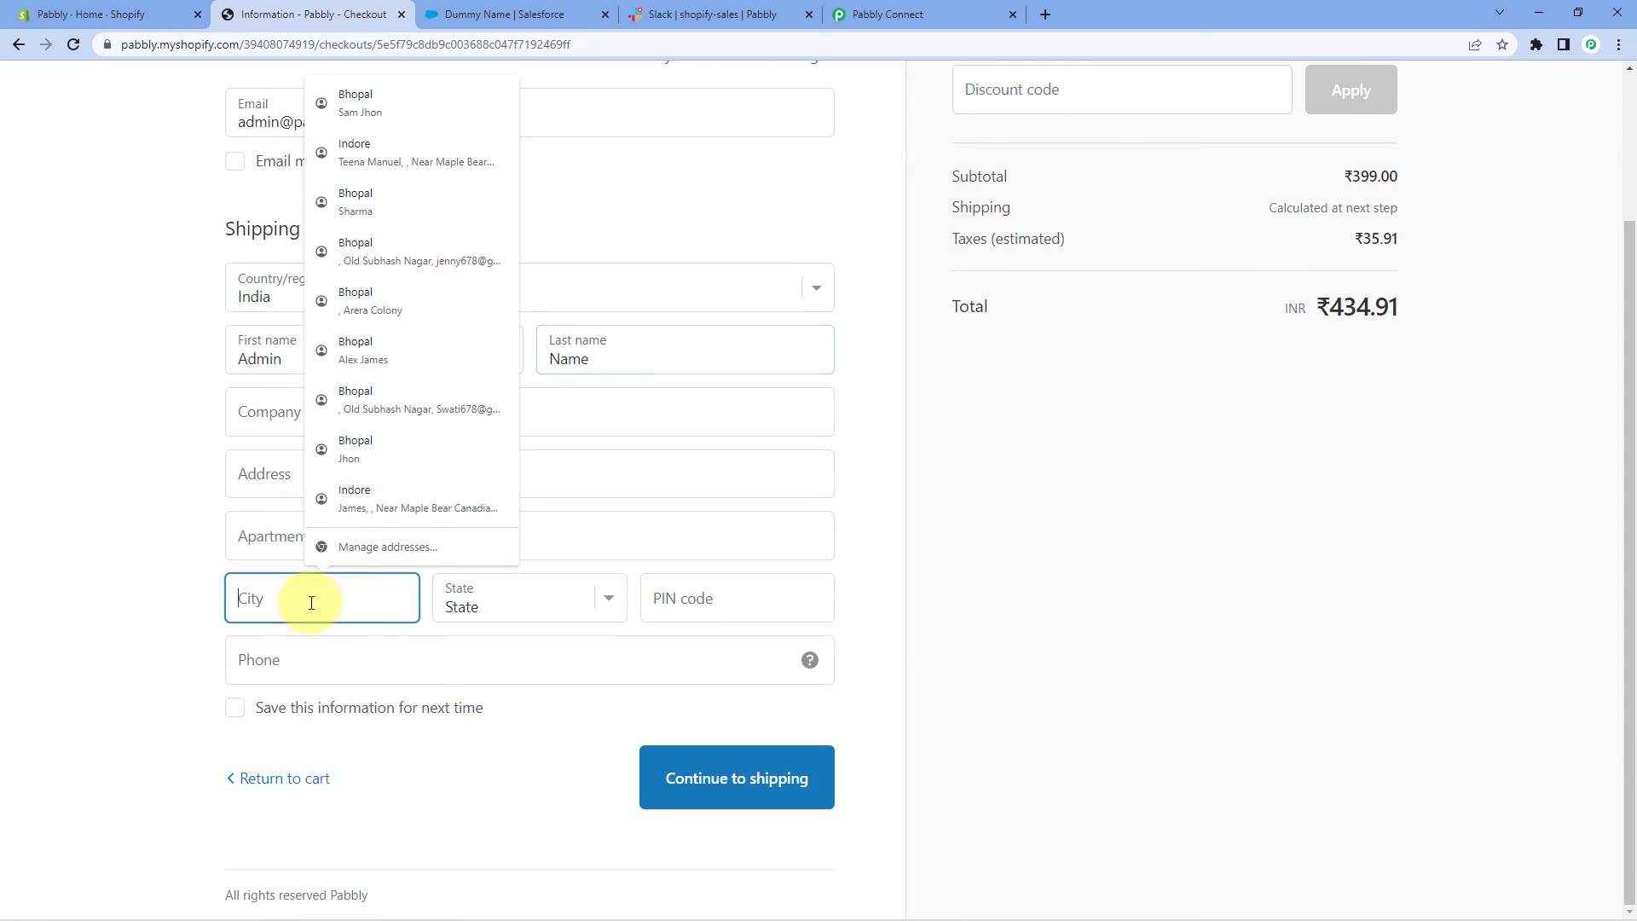
{"action": "left_click", "coordinate": [382, 454]}
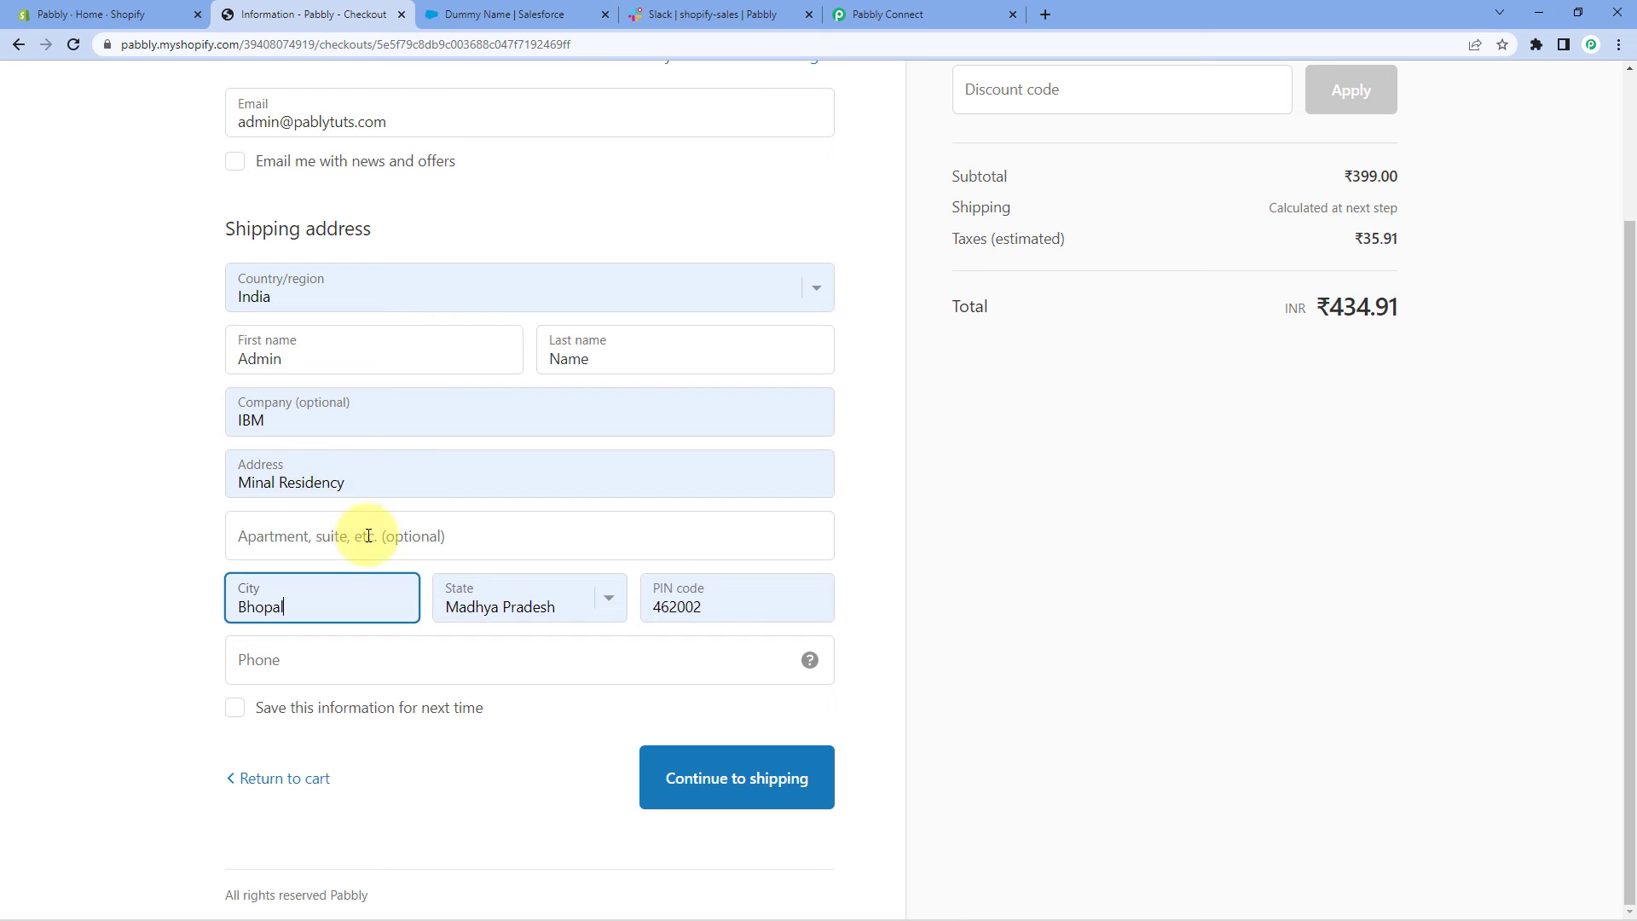
{"action": "left_click", "coordinate": [329, 539]}
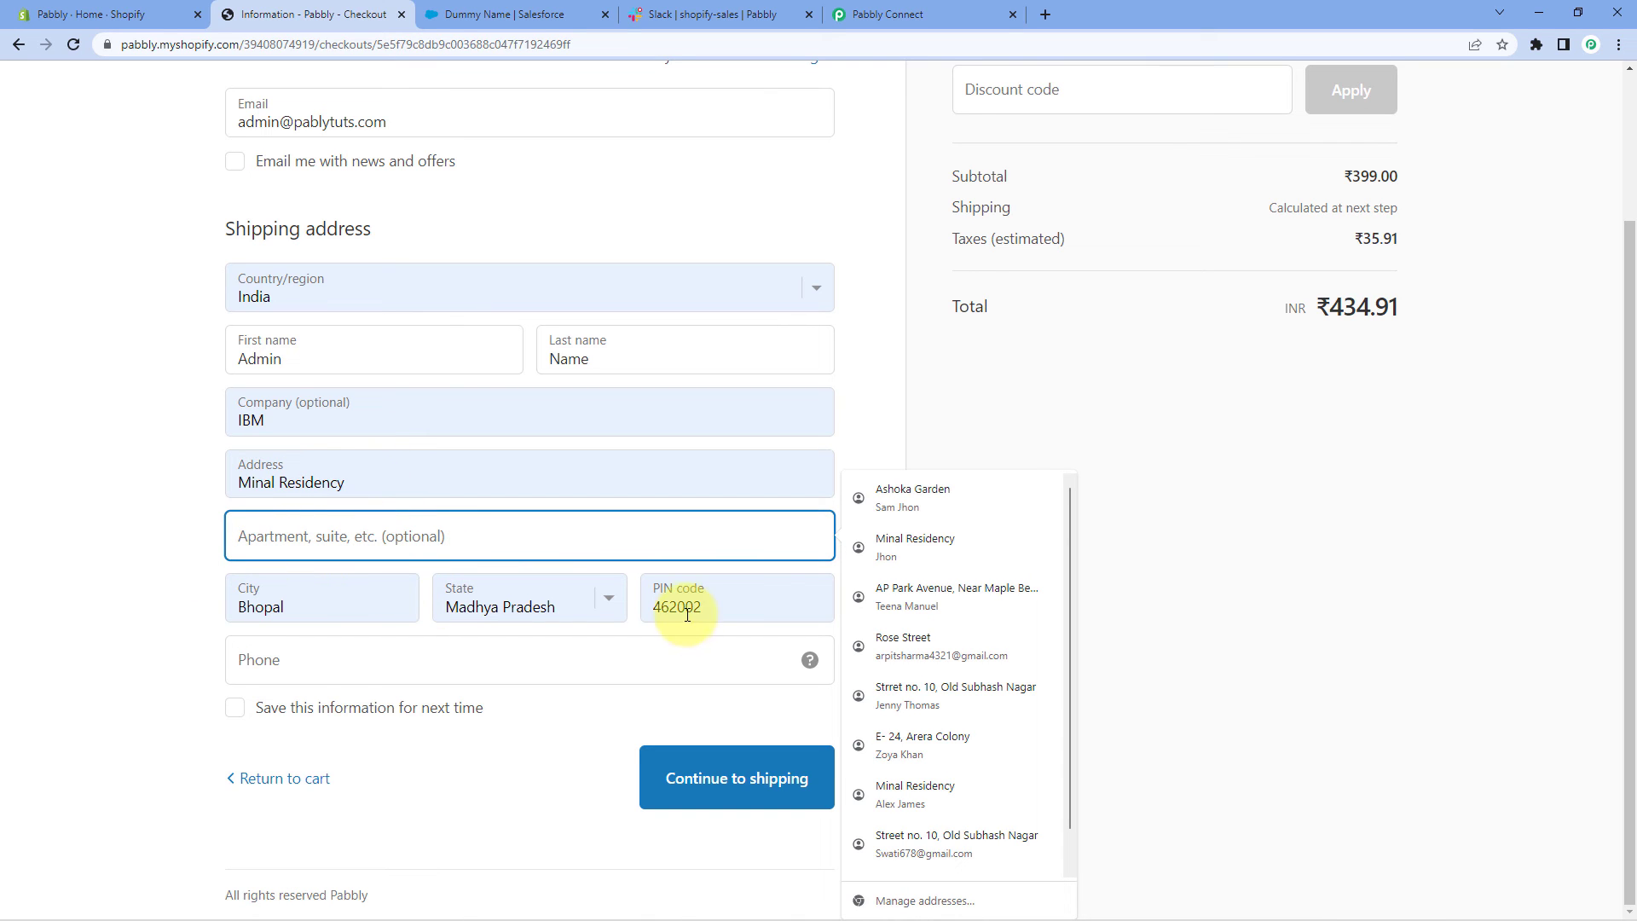
{"action": "left_click", "coordinate": [355, 665]}
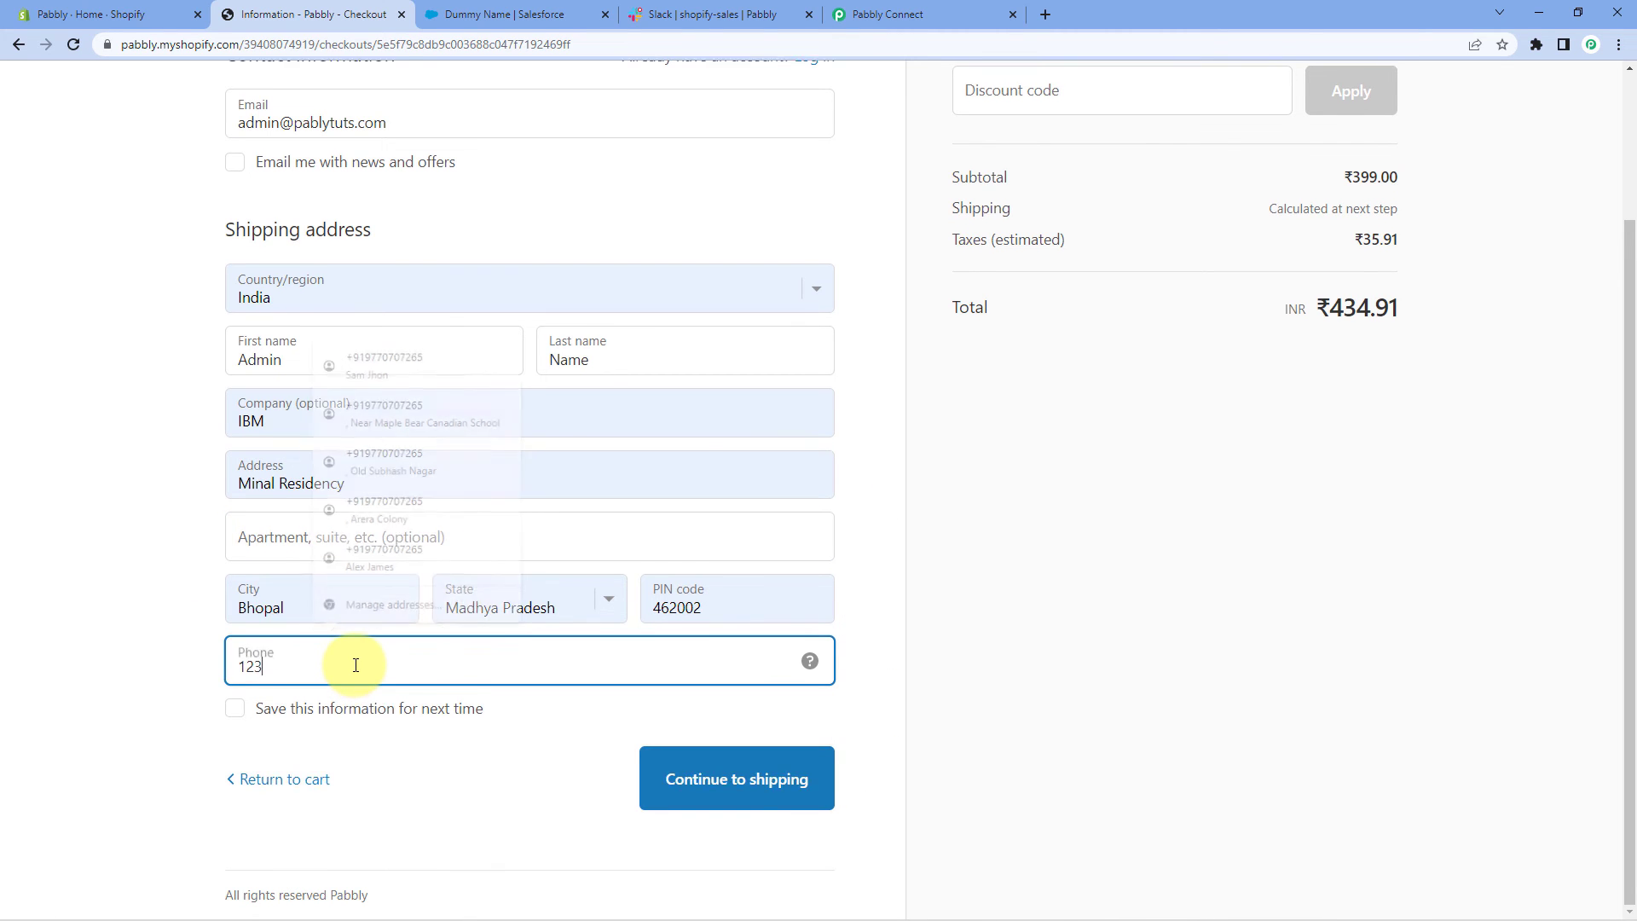
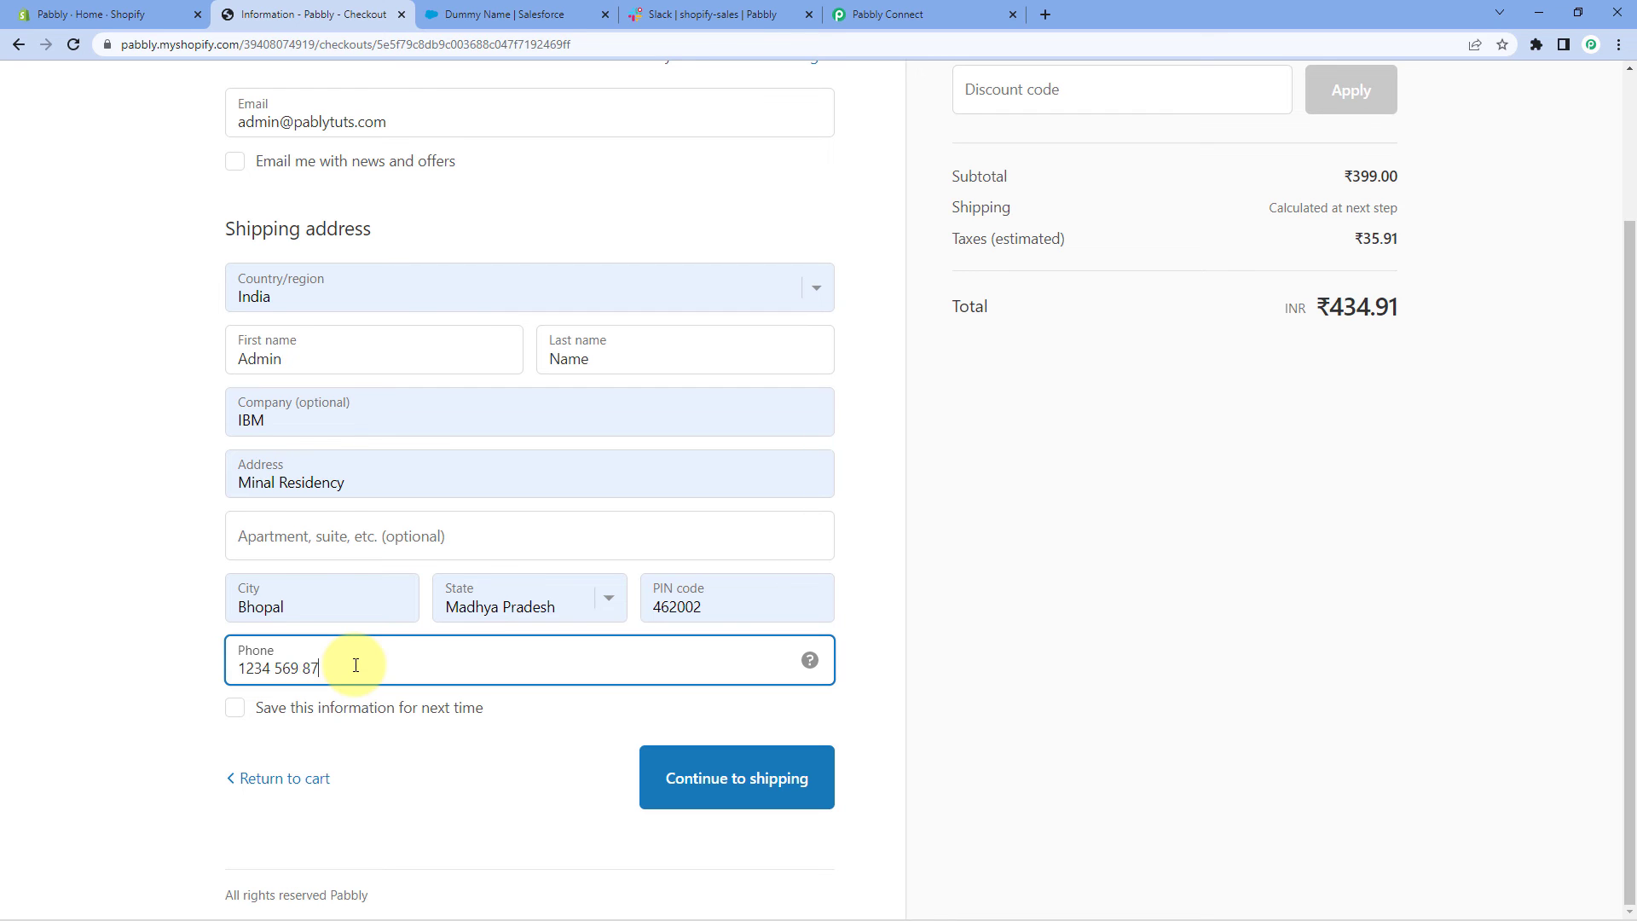
{"action": "left_click", "coordinate": [427, 777]}
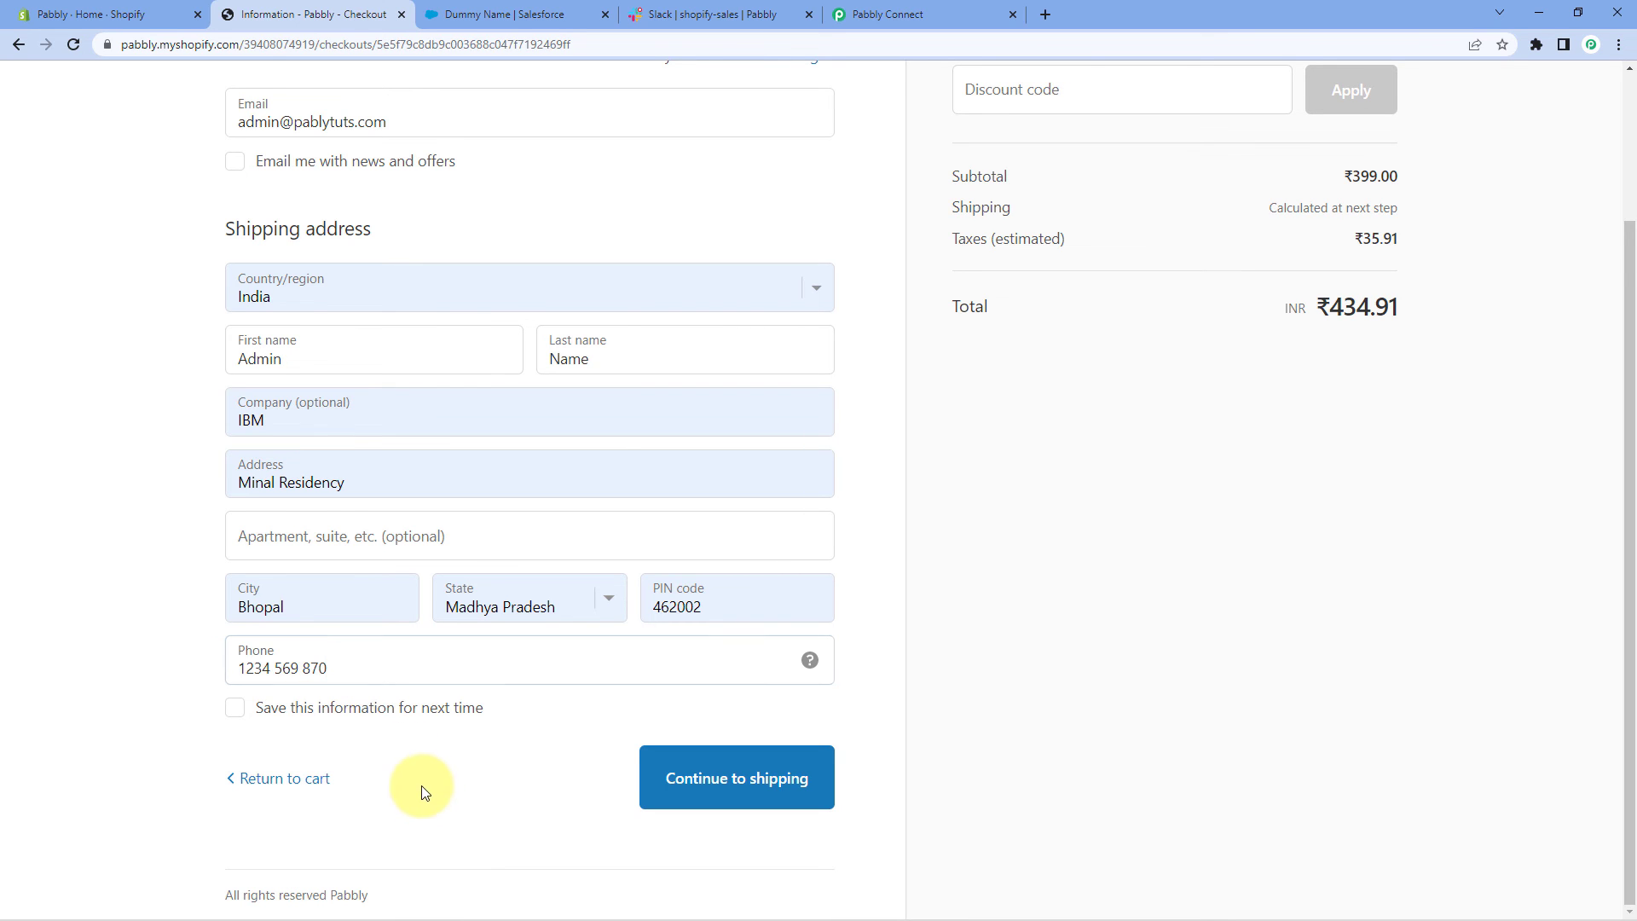
{"action": "scroll", "coordinate": [550, 309], "scroll_direction": "up", "scroll_amount": 3}
{"action": "scroll", "coordinate": [190, 384], "scroll_direction": "down", "scroll_amount": 2}
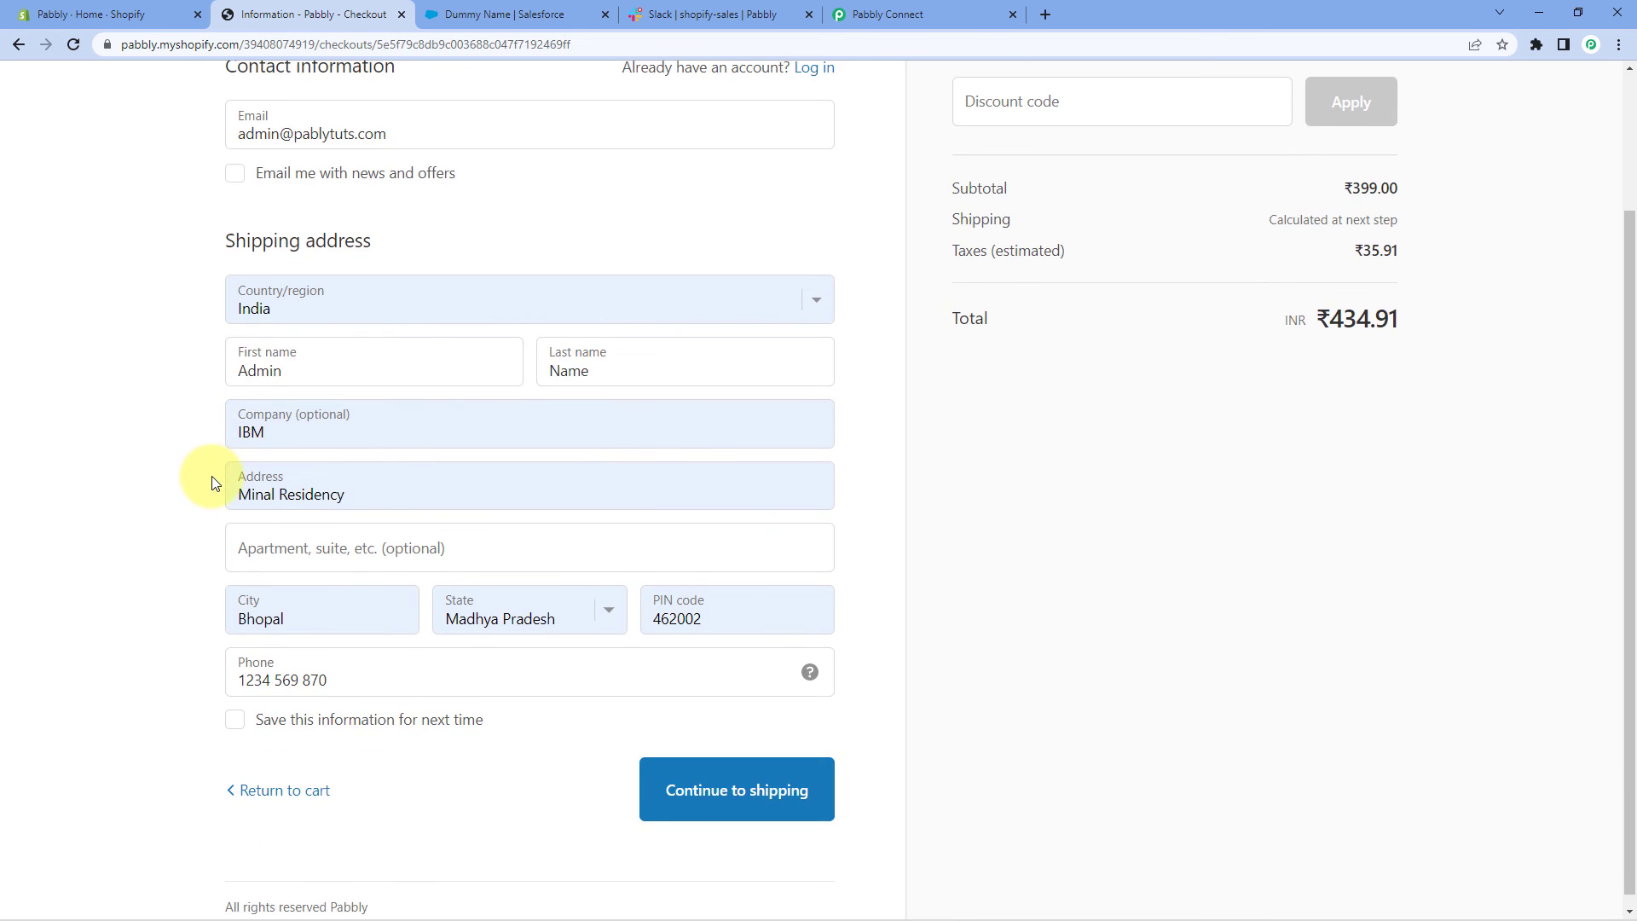
{"action": "left_click", "coordinate": [725, 793]}
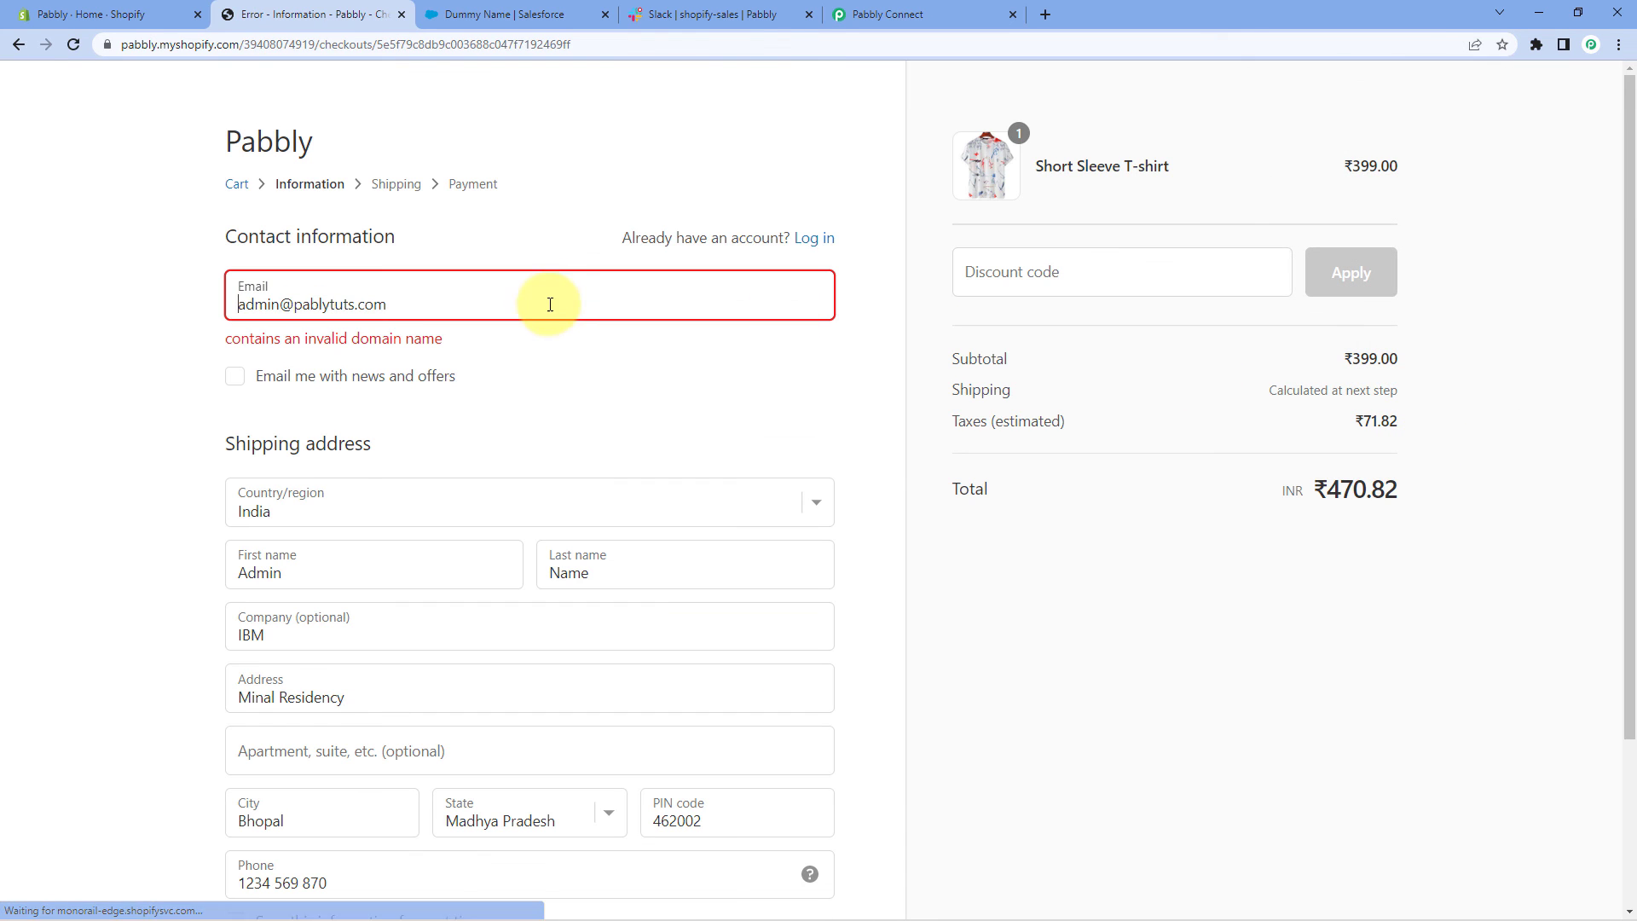
Fix the misspelled email domain and retry continuing to shipping
{"action": "left_click", "coordinate": [354, 305]}
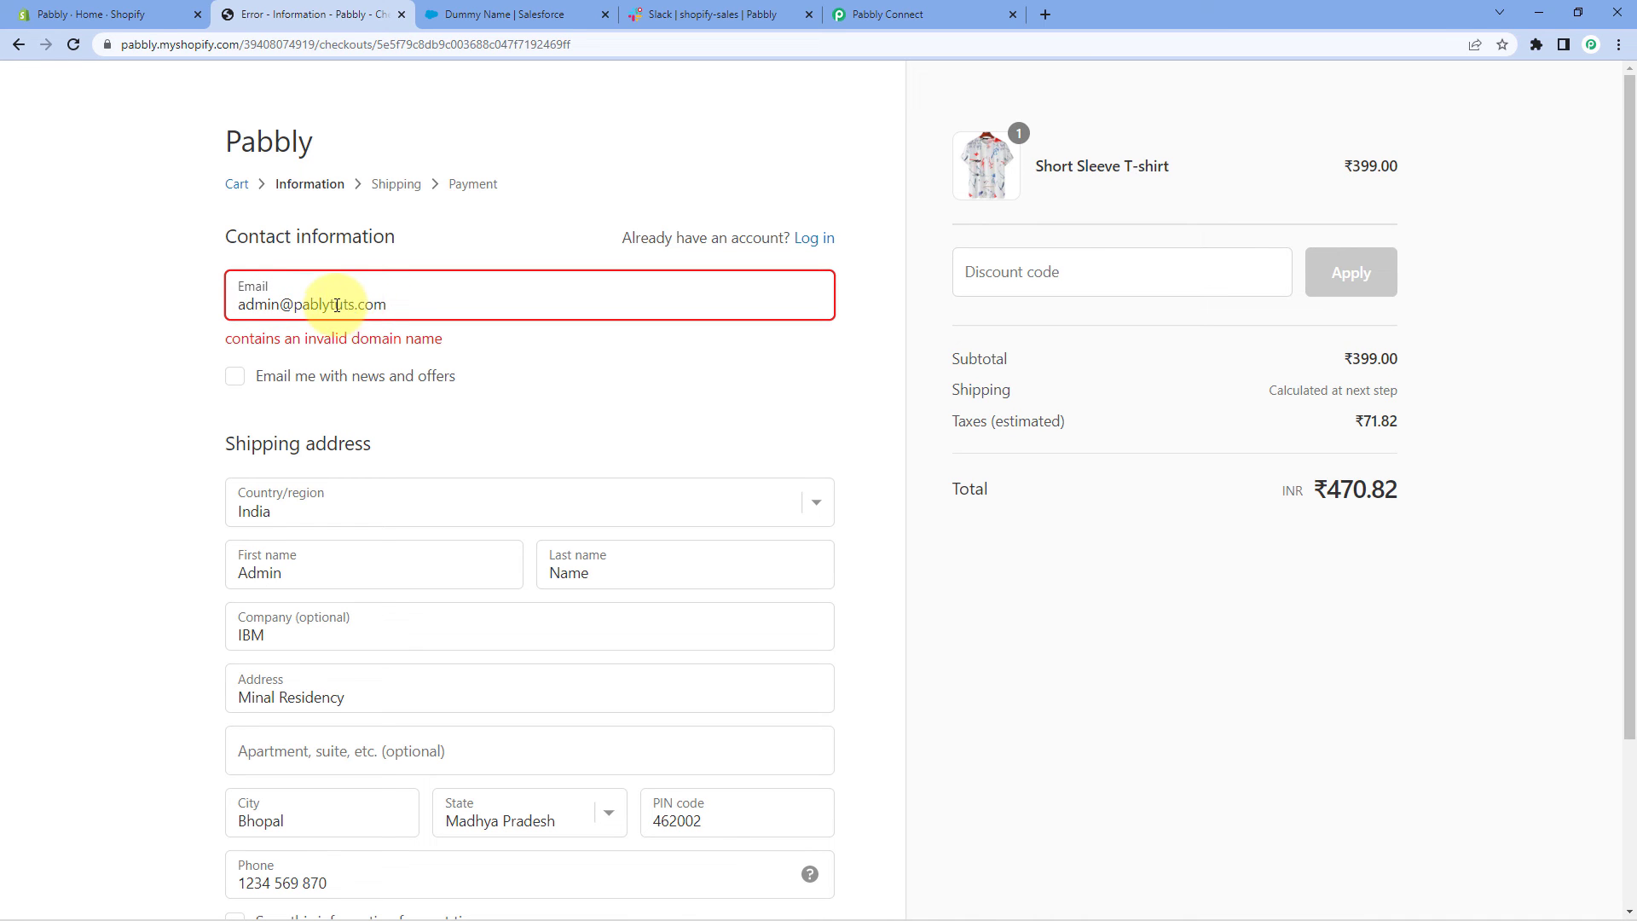
{"action": "left_click", "coordinate": [319, 305]}
{"action": "type", "text": "b"}
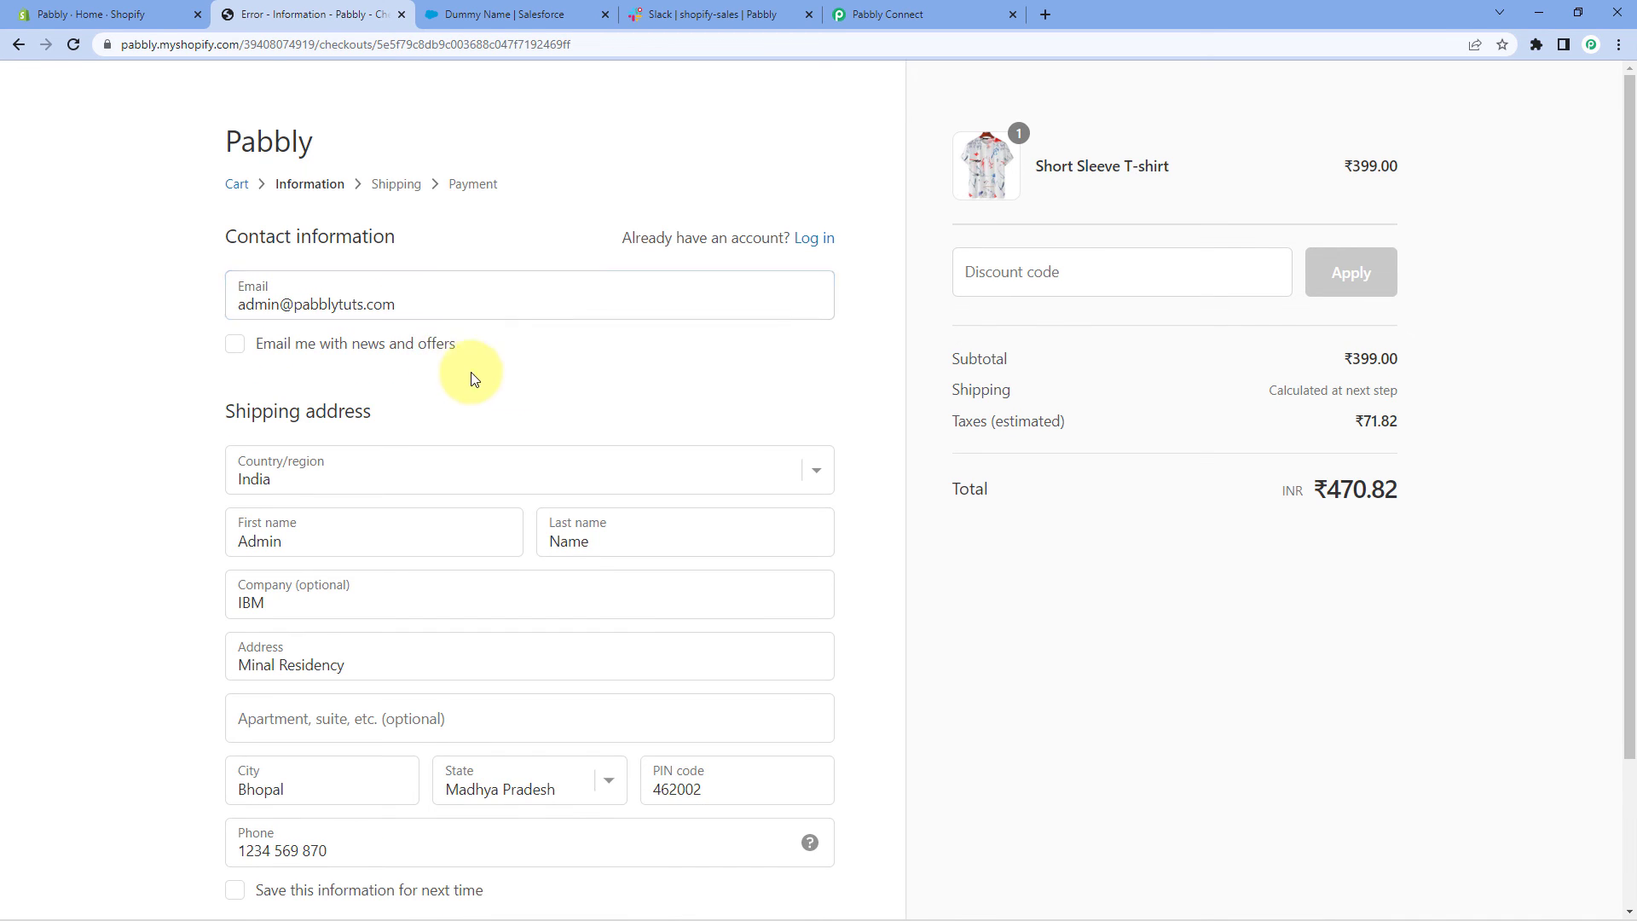
{"action": "scroll", "coordinate": [512, 358], "scroll_direction": "down", "scroll_amount": 2}
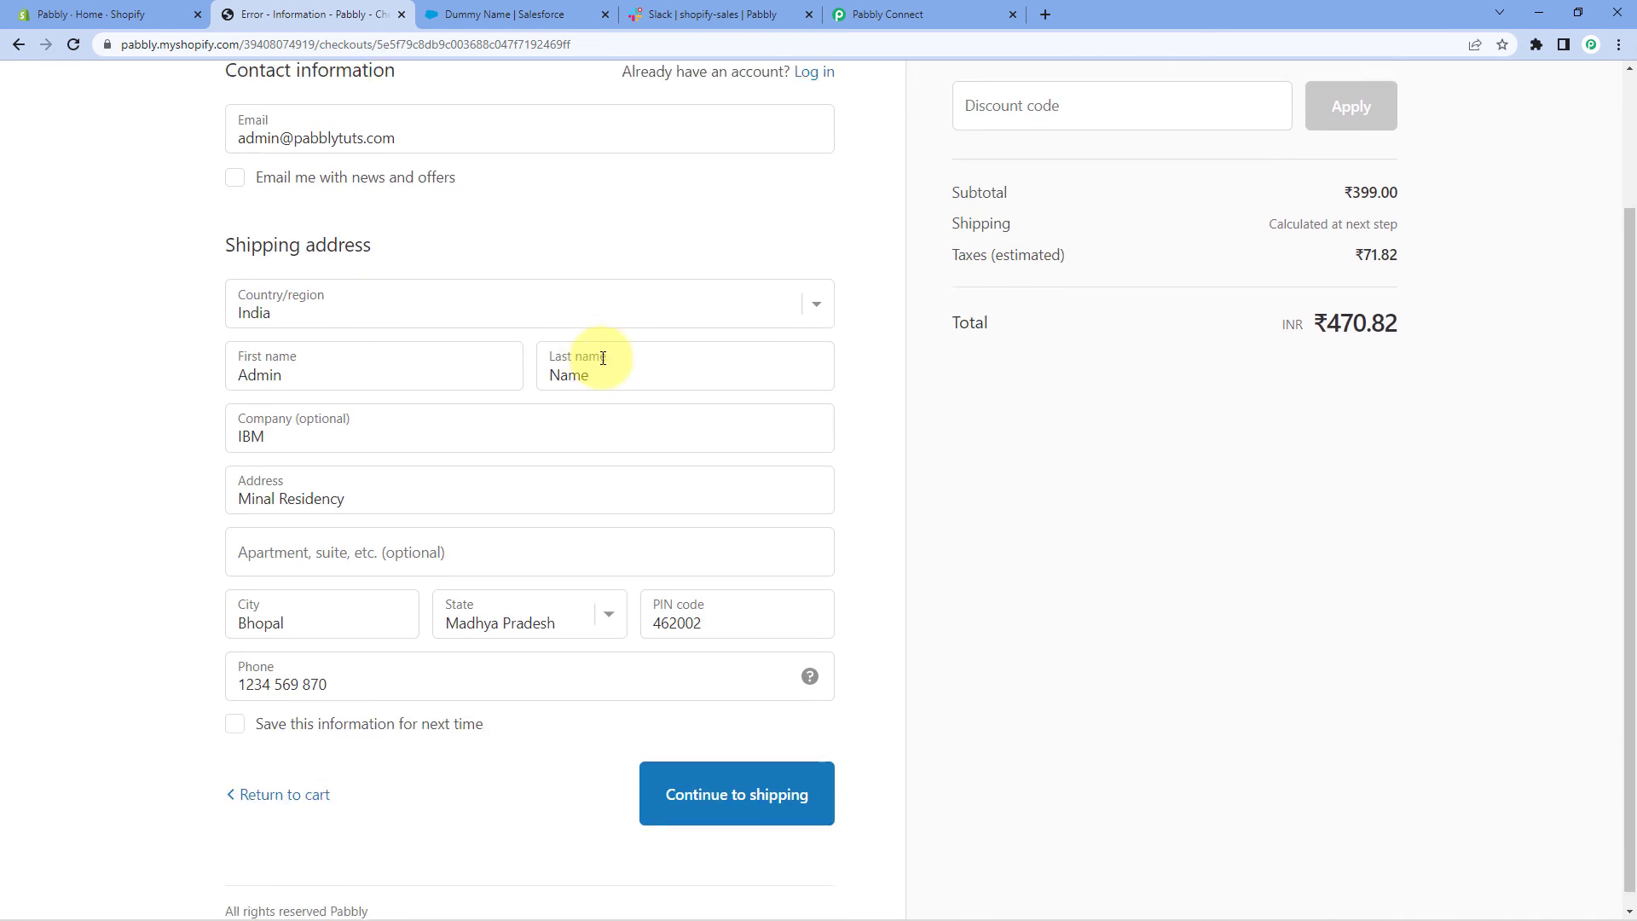
{"action": "left_click", "coordinate": [724, 778]}
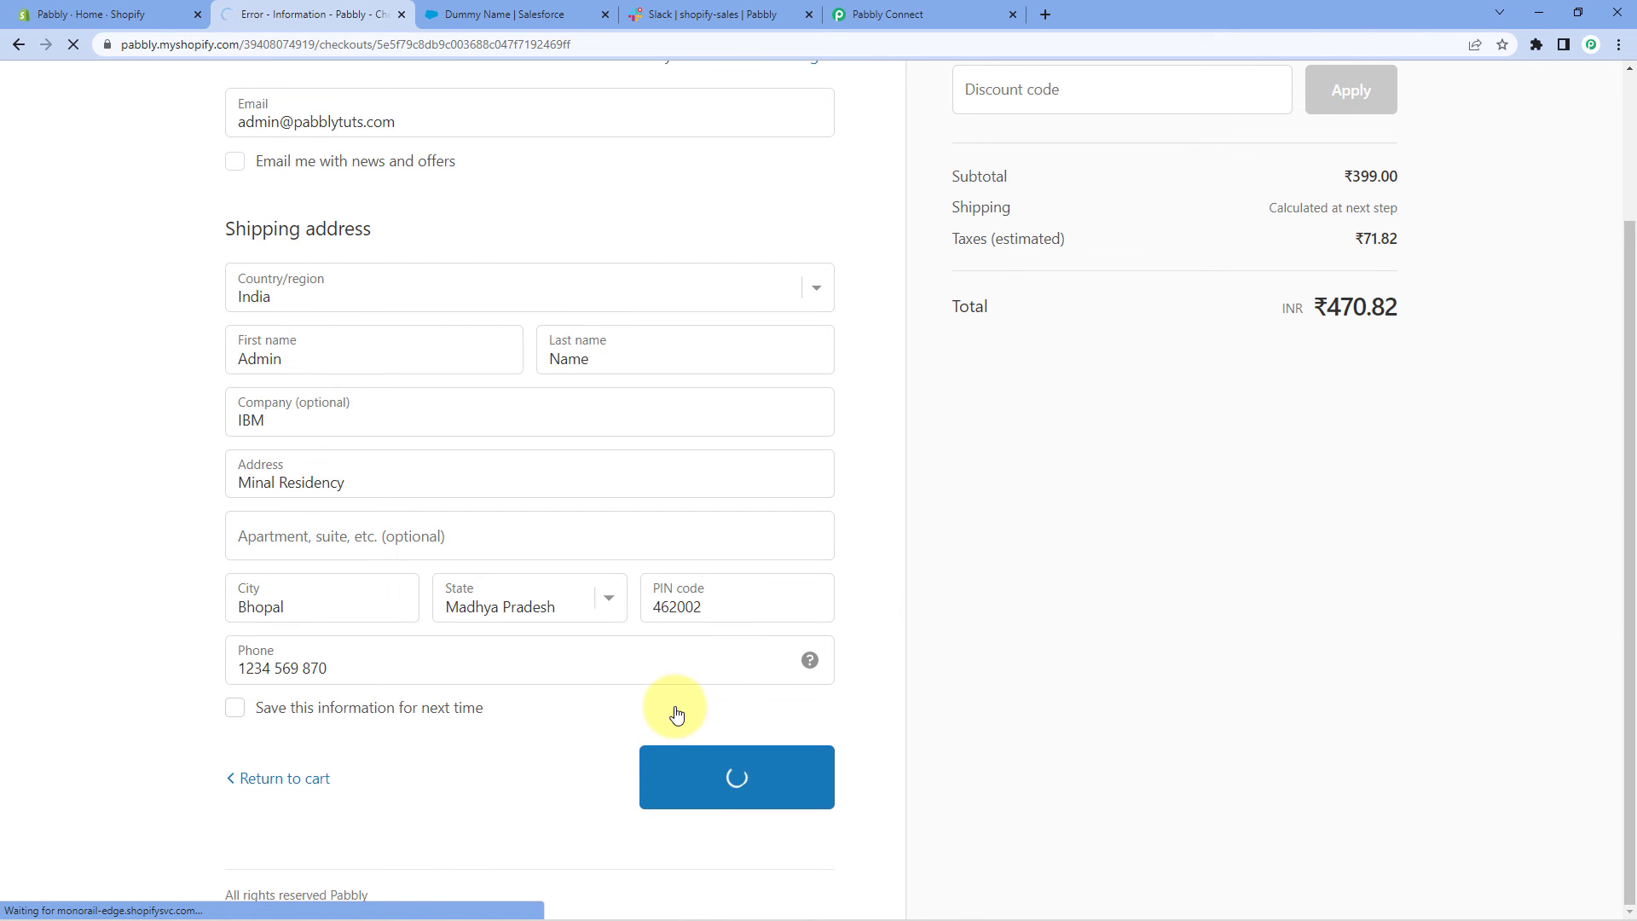
Continue to payment and enter Bogus Gateway test card number 1, name Bogus Gateway, code 123
{"action": "left_click", "coordinate": [742, 531]}
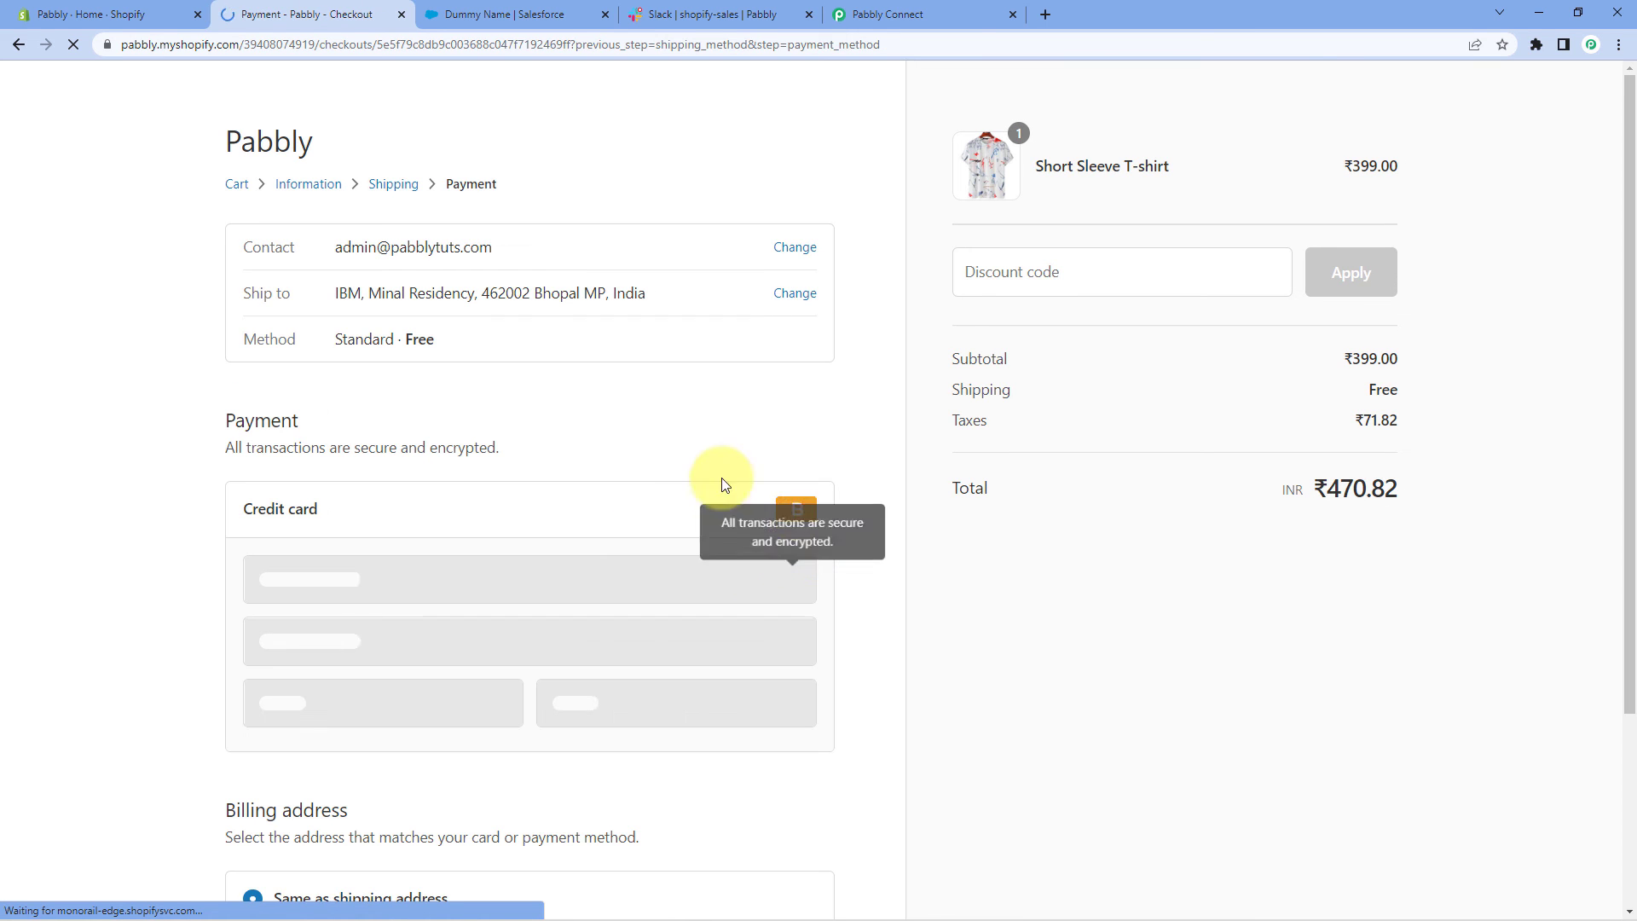
{"action": "left_click", "coordinate": [333, 578]}
{"action": "type", "text": "1"}
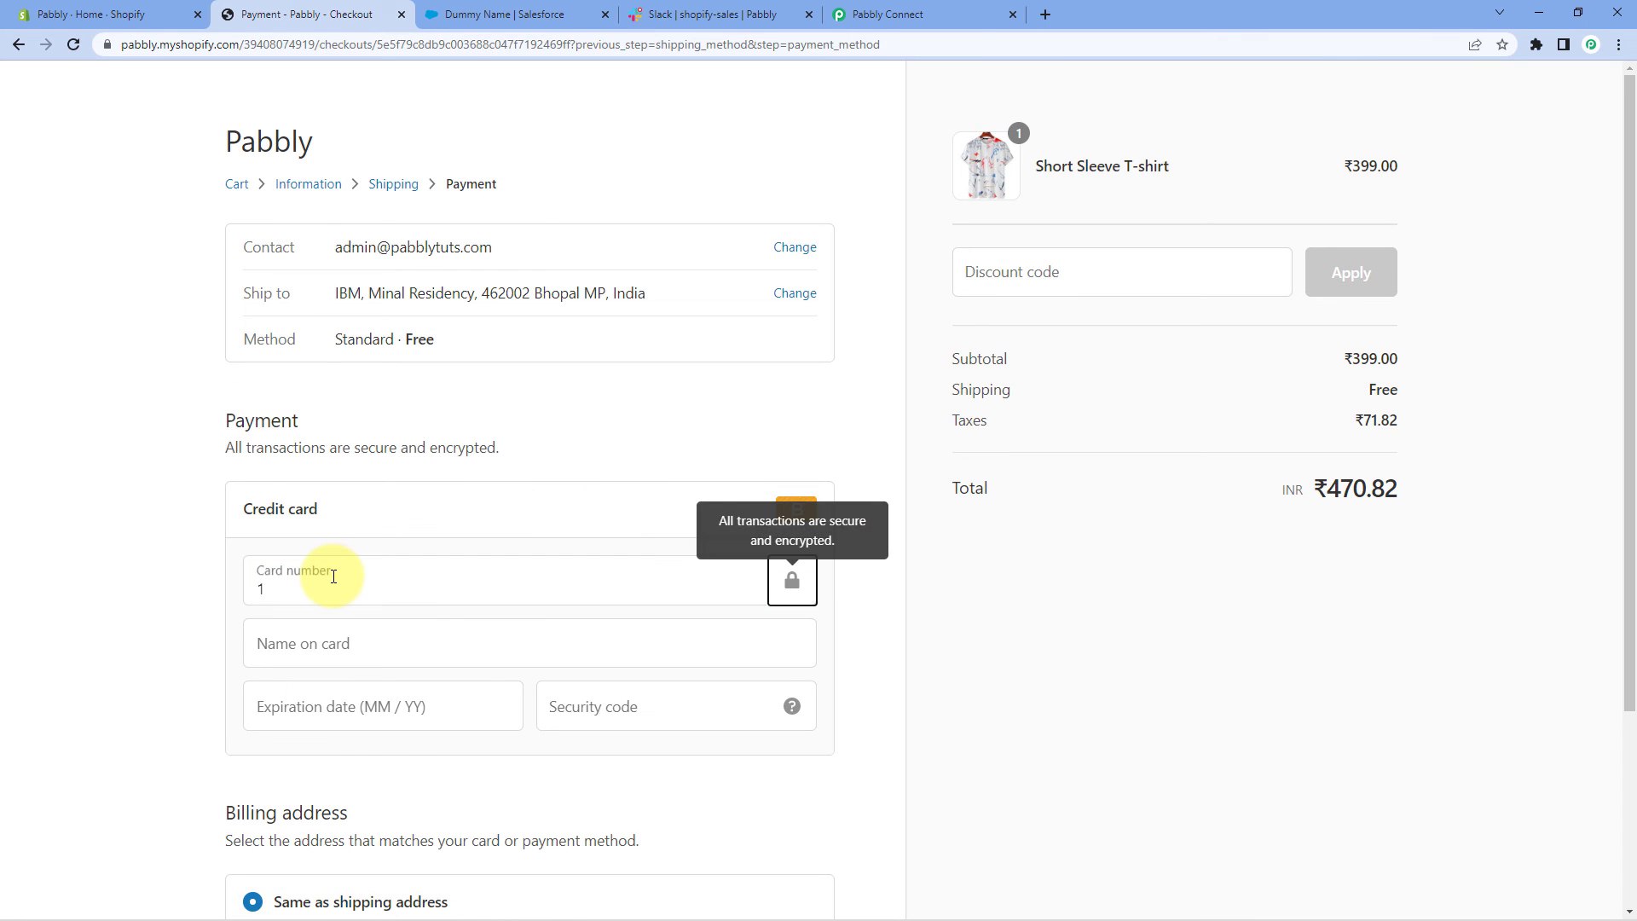
{"action": "key", "text": "Tab"}
{"action": "type", "text": "Bogus "}
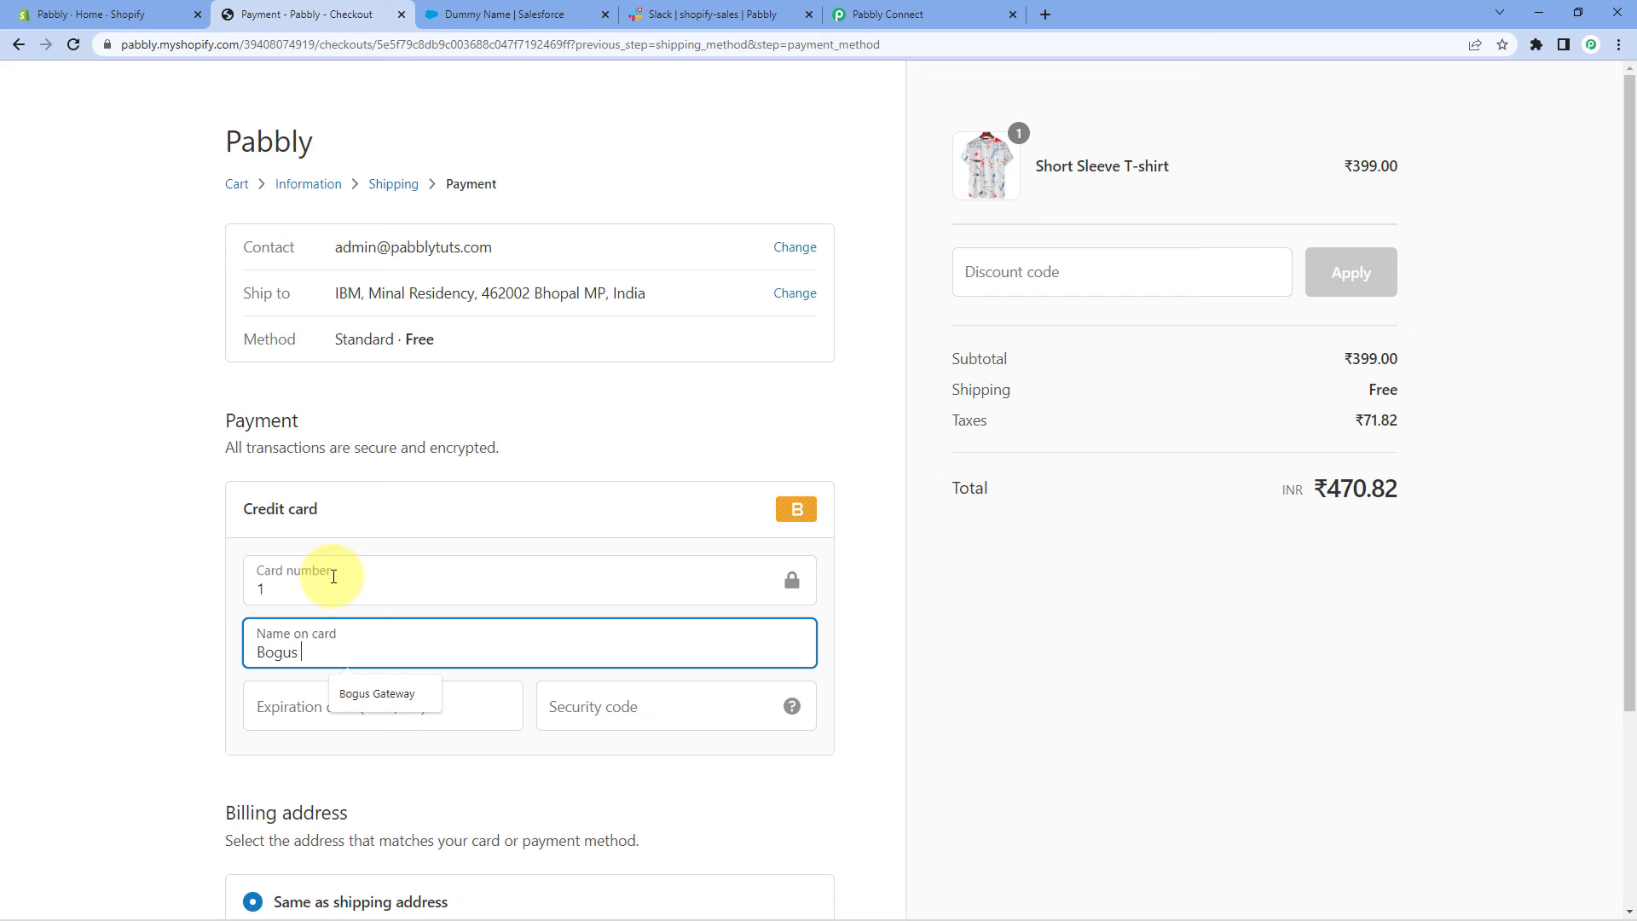
{"action": "type", "text": "Gateway"}
{"action": "key", "text": "Tab"}
{"action": "type", "text": "12 / 325"}
{"action": "key", "text": "Tab"}
{"action": "type", "text": "123"}
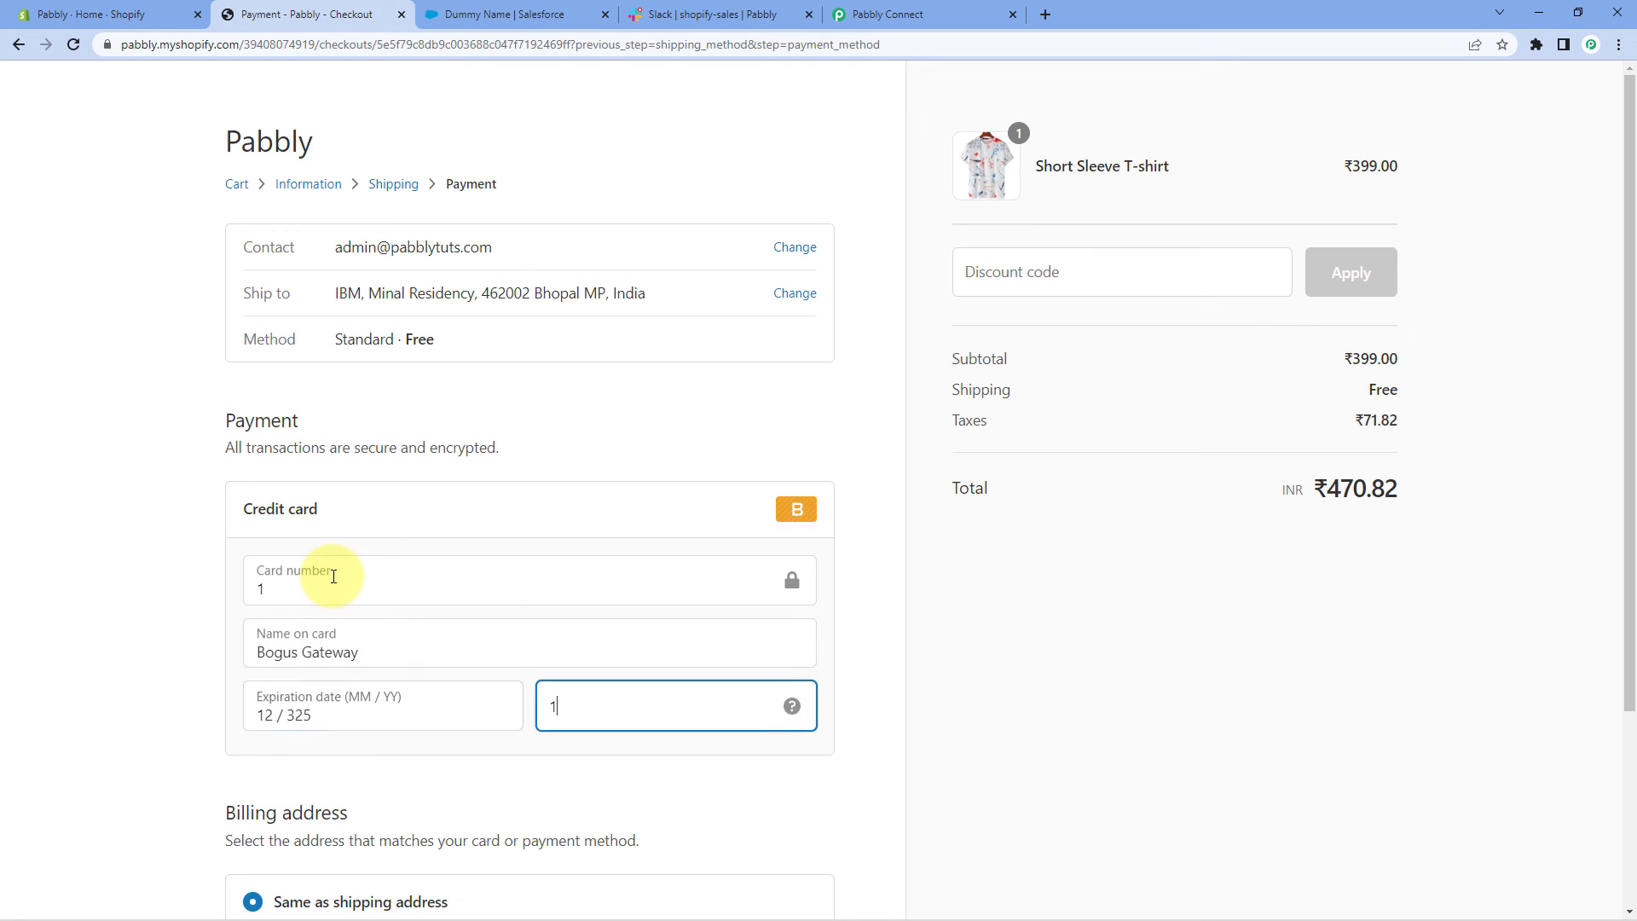
{"action": "mouse_move", "coordinate": [1303, 915]}
Correct the expiry to 12/32, pay, and review the confirmed ₹470.82 T-shirt order
{"action": "left_click", "coordinate": [340, 716]}
{"action": "key", "text": "BackSpace"}
{"action": "left_click", "coordinate": [223, 703]}
{"action": "scroll", "coordinate": [213, 673], "scroll_direction": "down", "scroll_amount": 3}
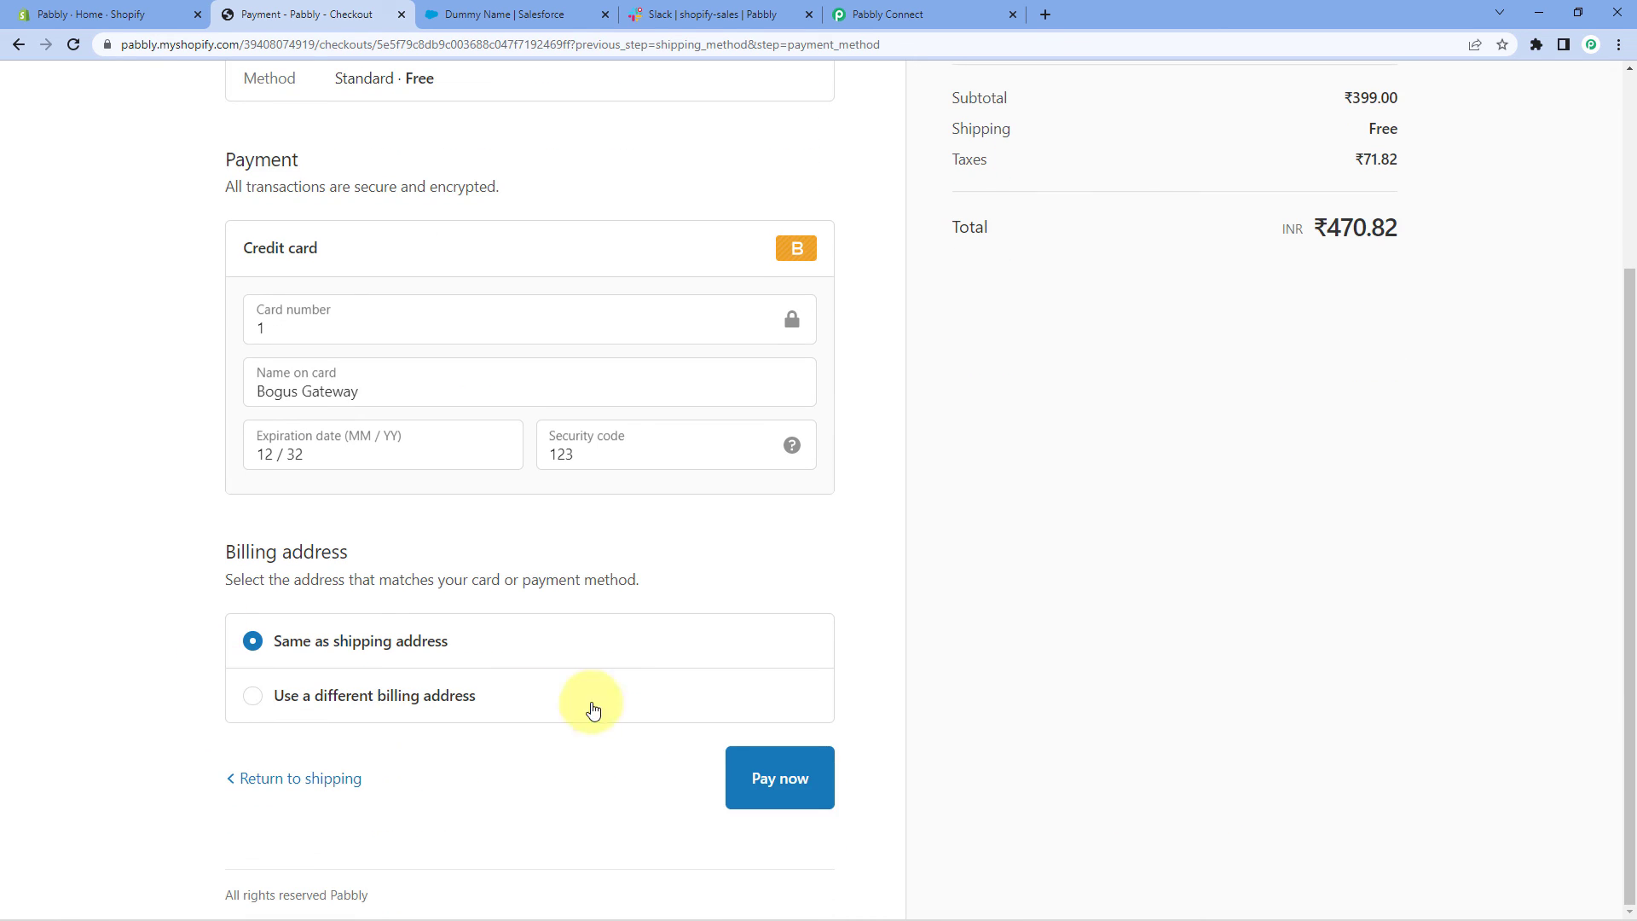
{"action": "left_click", "coordinate": [805, 767]}
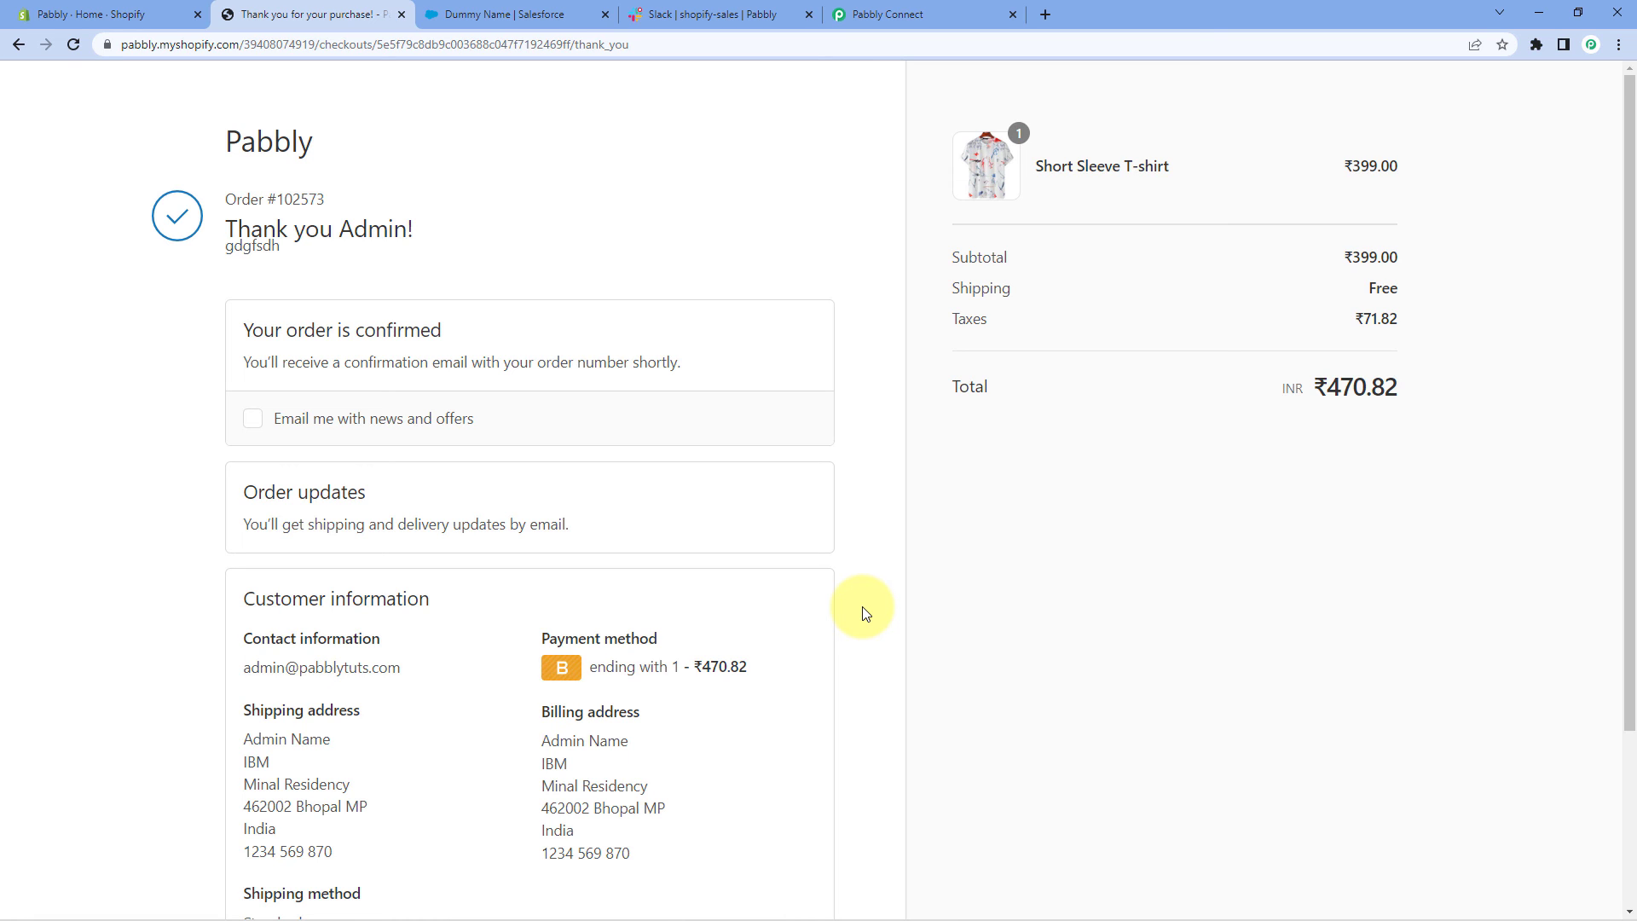
{"action": "scroll", "coordinate": [775, 643], "scroll_direction": "down", "scroll_amount": 1}
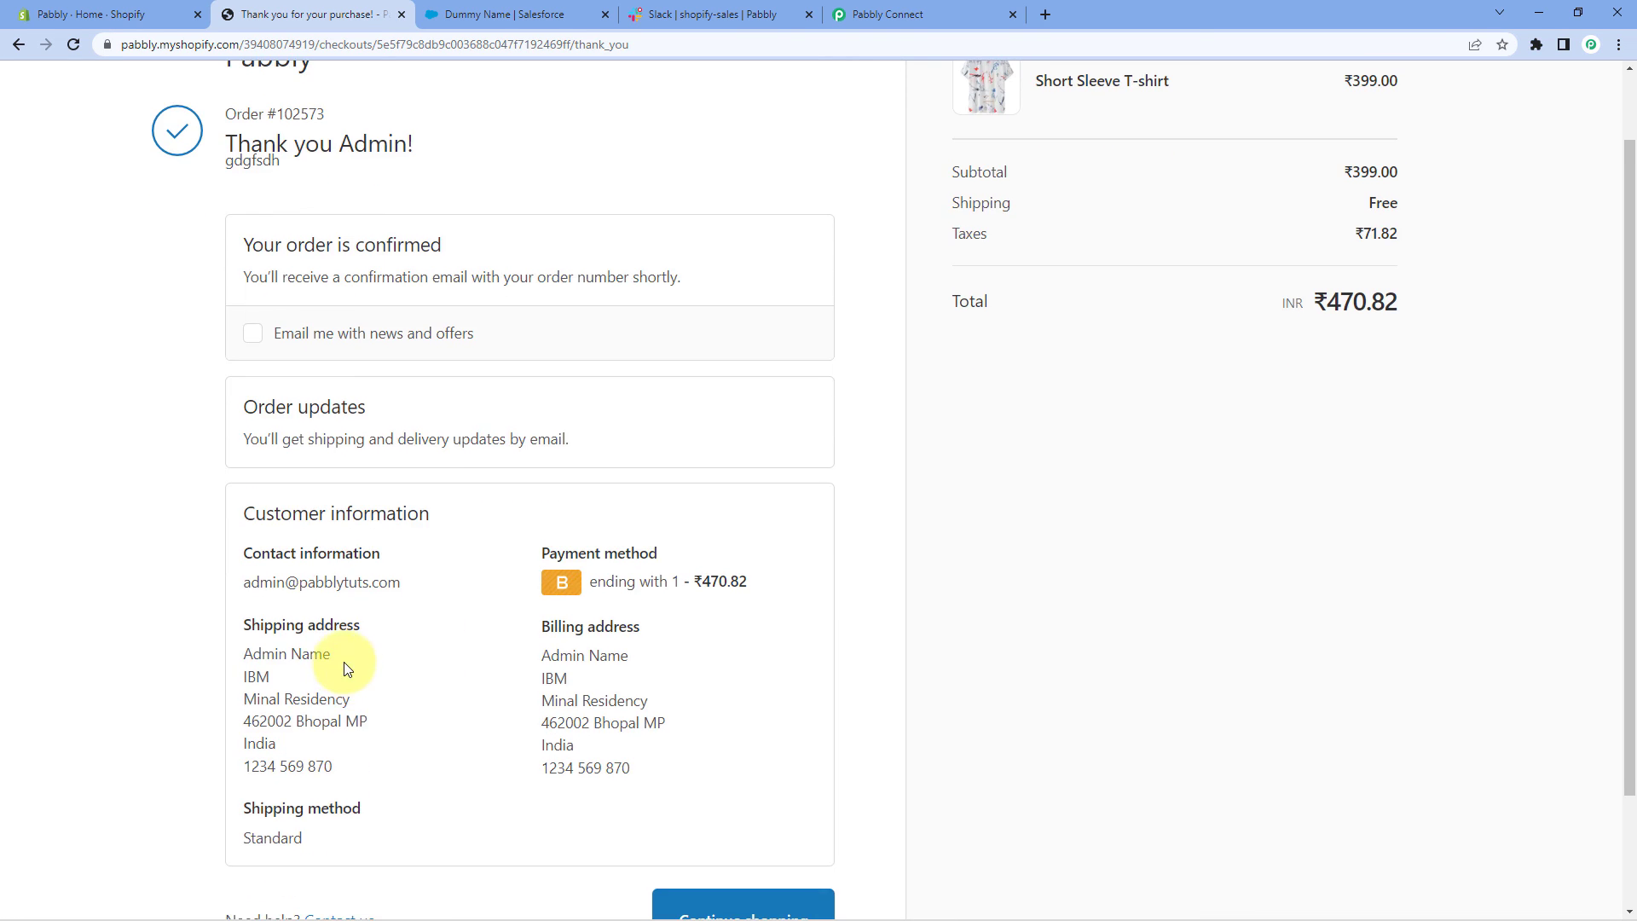
{"action": "left_click_drag", "start_coordinate": [262, 654], "coordinate": [377, 662]}
{"action": "left_click", "coordinate": [378, 663]}
Find the T-shirt buyer in Salesforce's Contacts list, then move to the Slack channel
{"action": "left_click", "coordinate": [535, 17]}
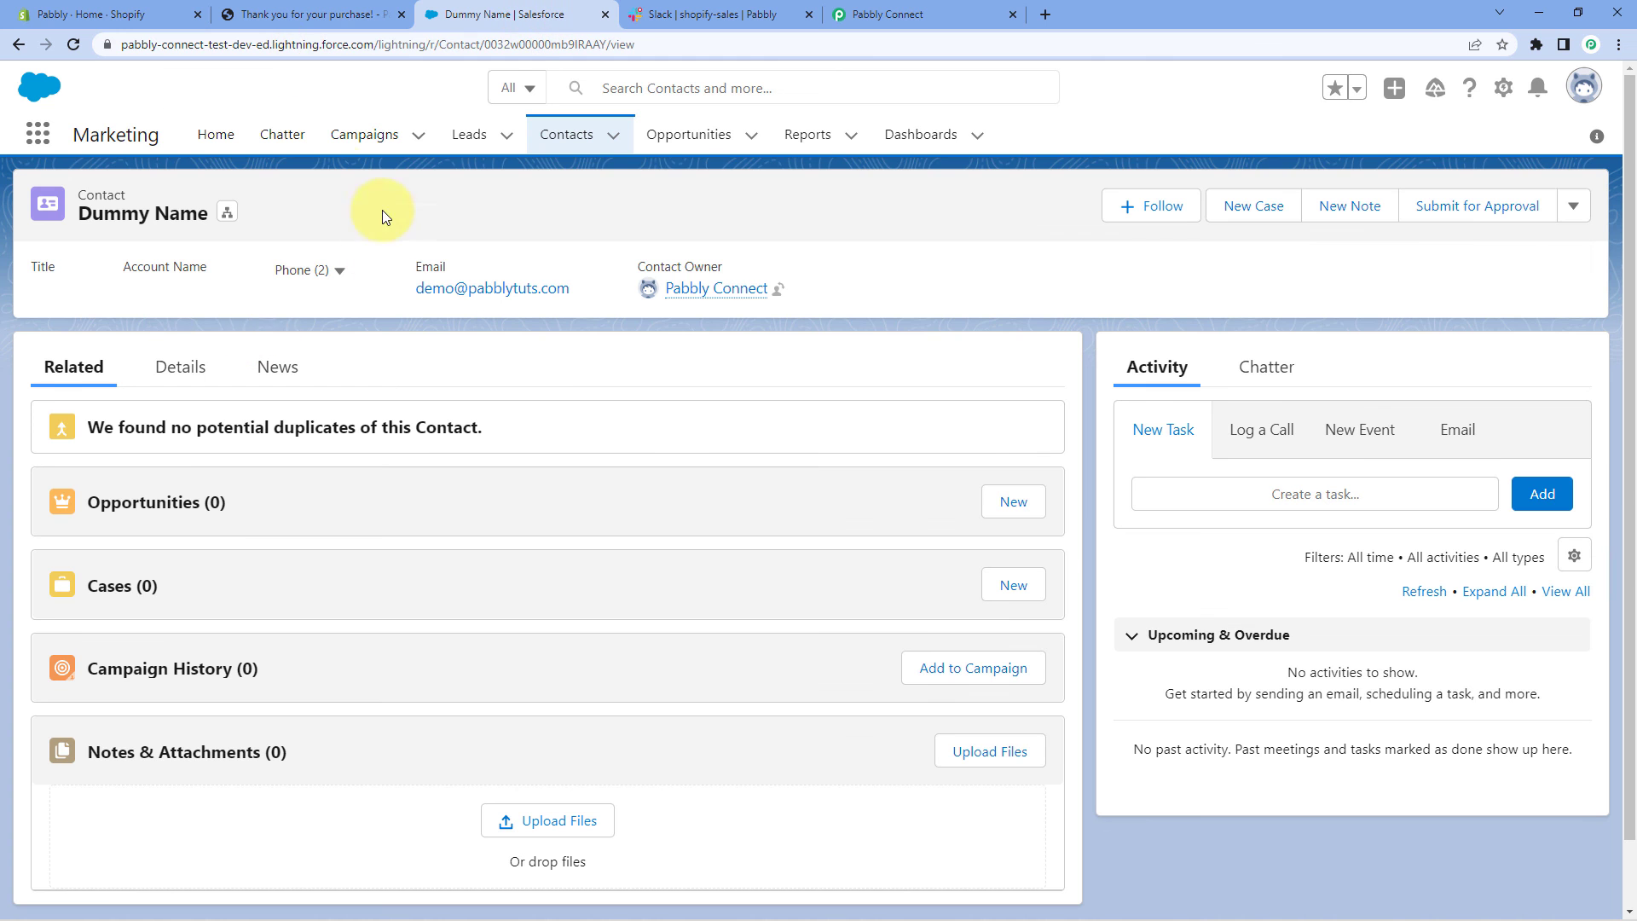
{"action": "left_click", "coordinate": [573, 143]}
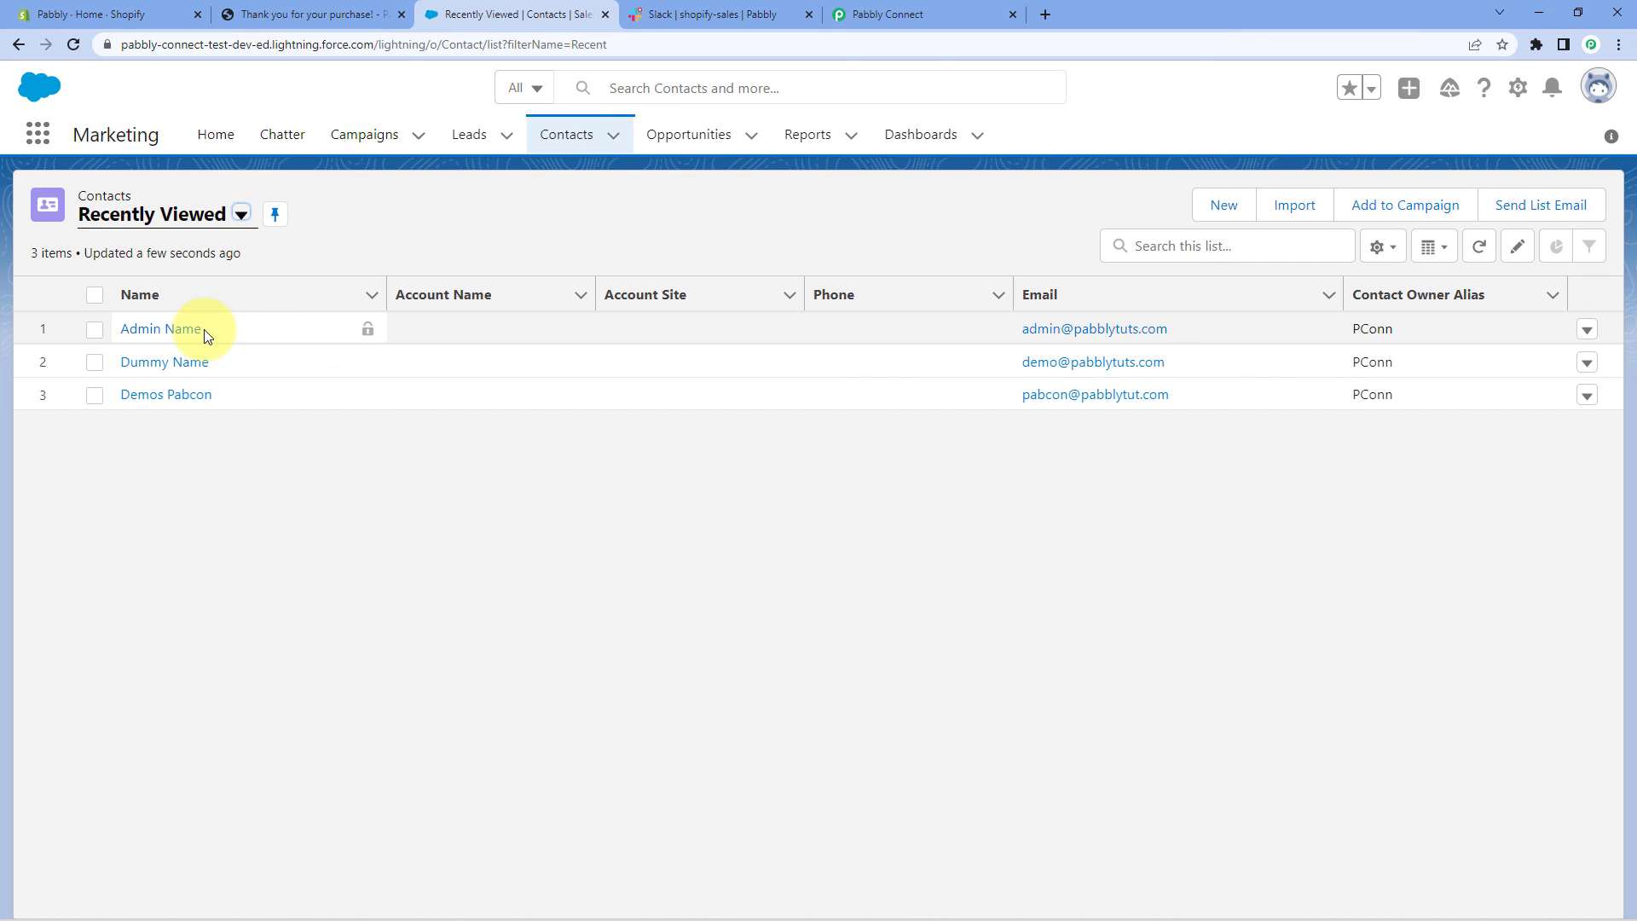
{"action": "left_click", "coordinate": [413, 248]}
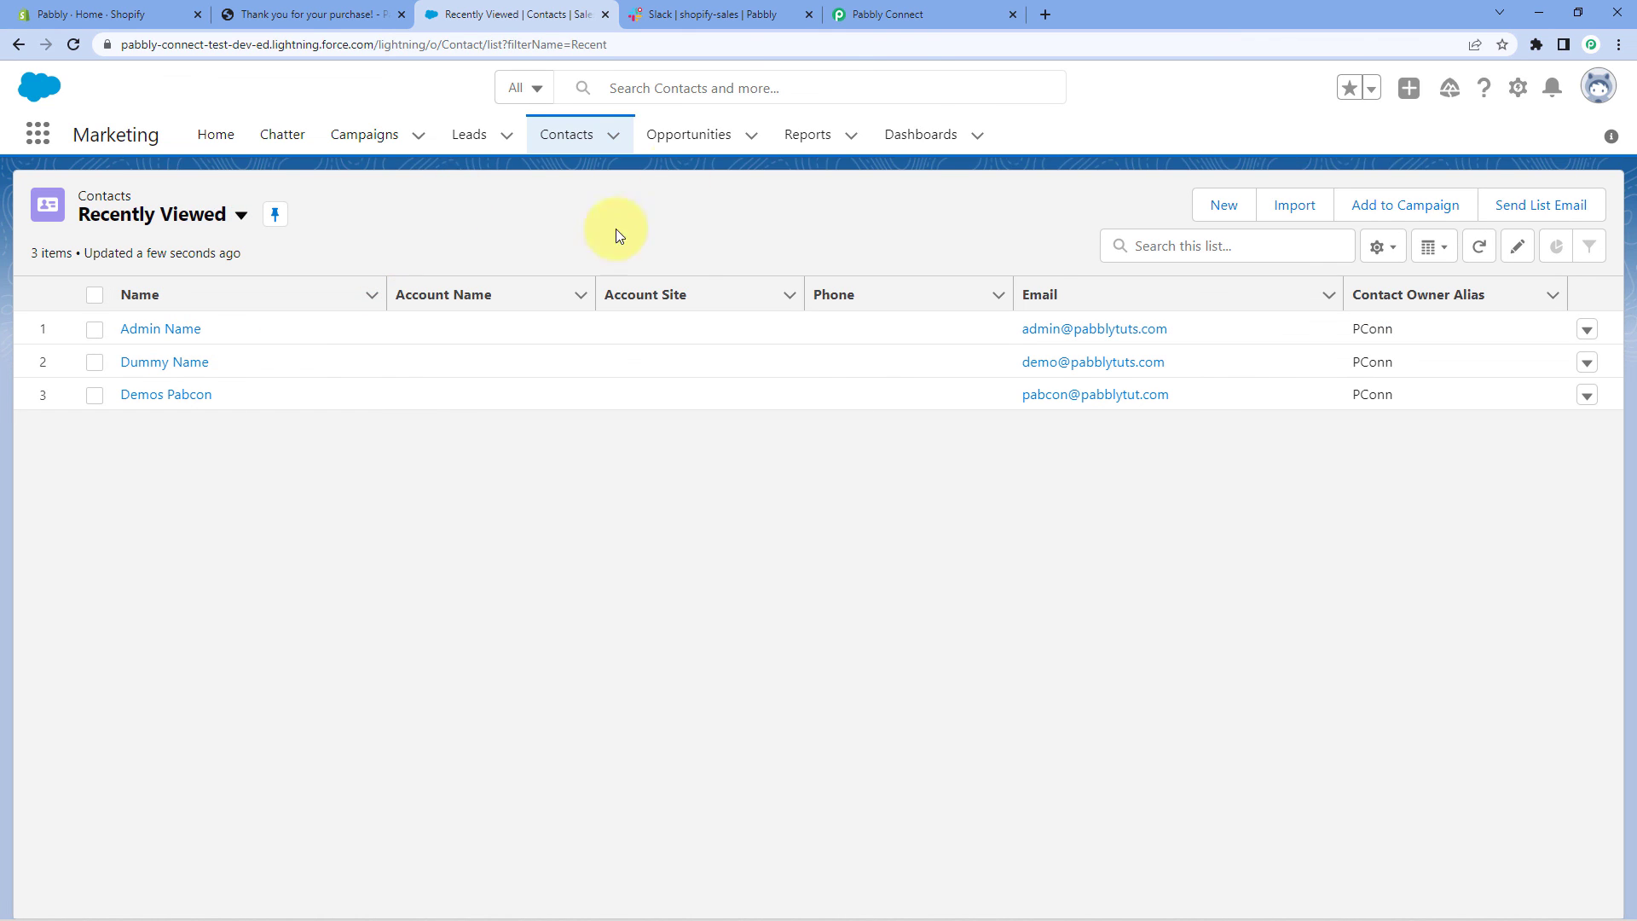
{"action": "left_click", "coordinate": [715, 13]}
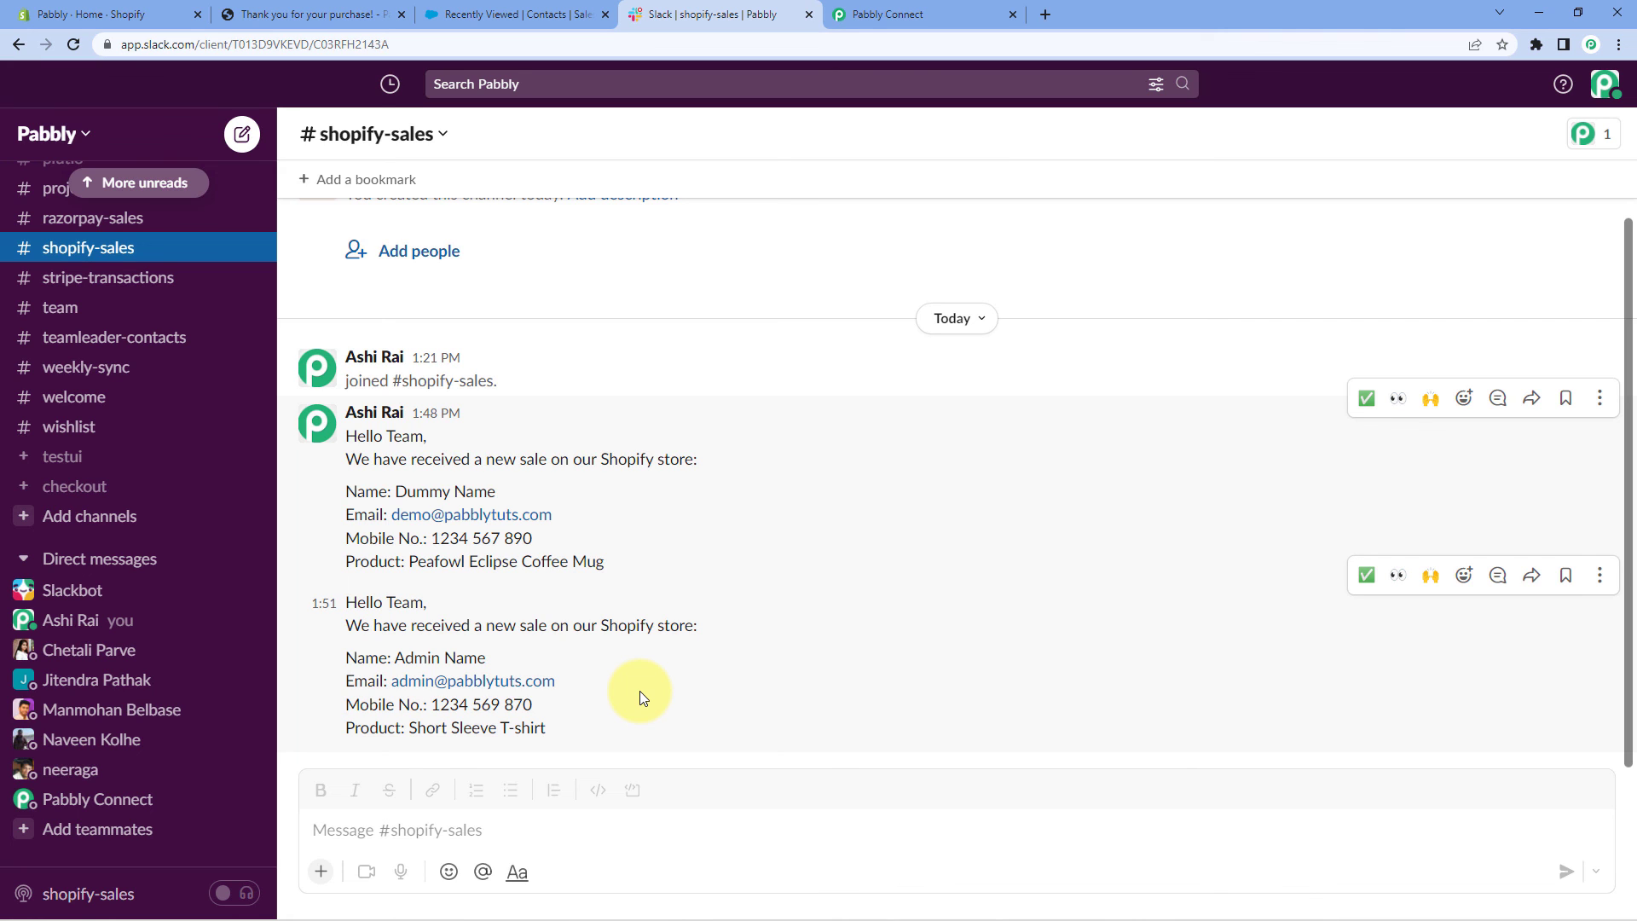
Check the new sale message's name, email and mobile number, then return to Pabbly Connect
{"action": "left_click_drag", "start_coordinate": [486, 657], "coordinate": [393, 658]}
{"action": "left_click_drag", "start_coordinate": [563, 681], "coordinate": [402, 680]}
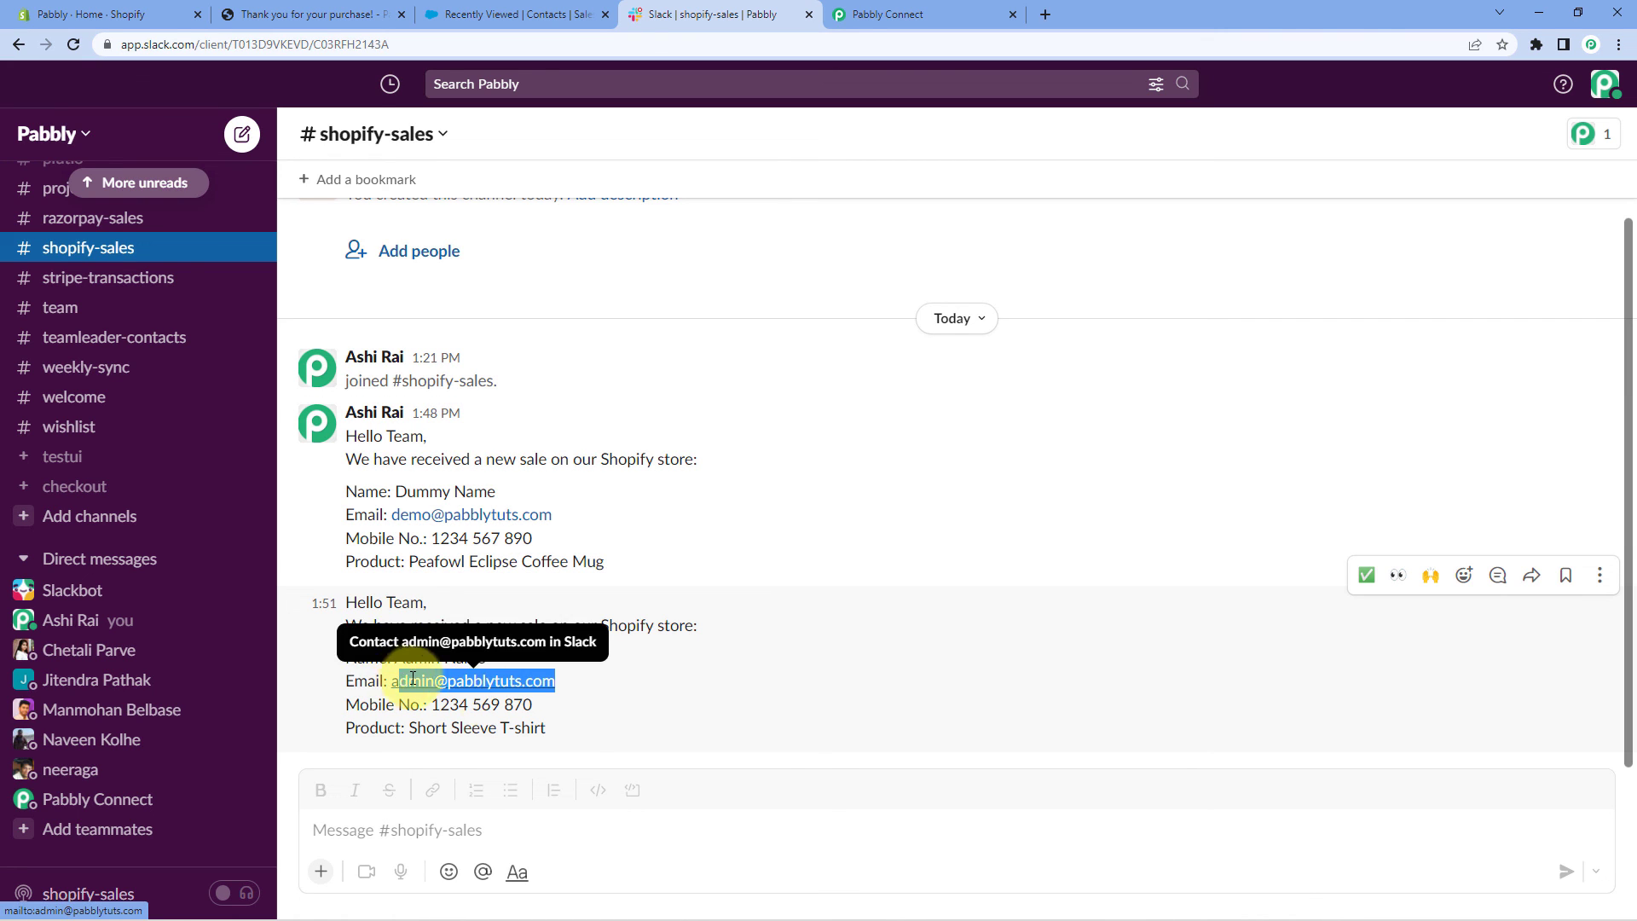
{"action": "left_click_drag", "start_coordinate": [546, 710], "coordinate": [421, 739]}
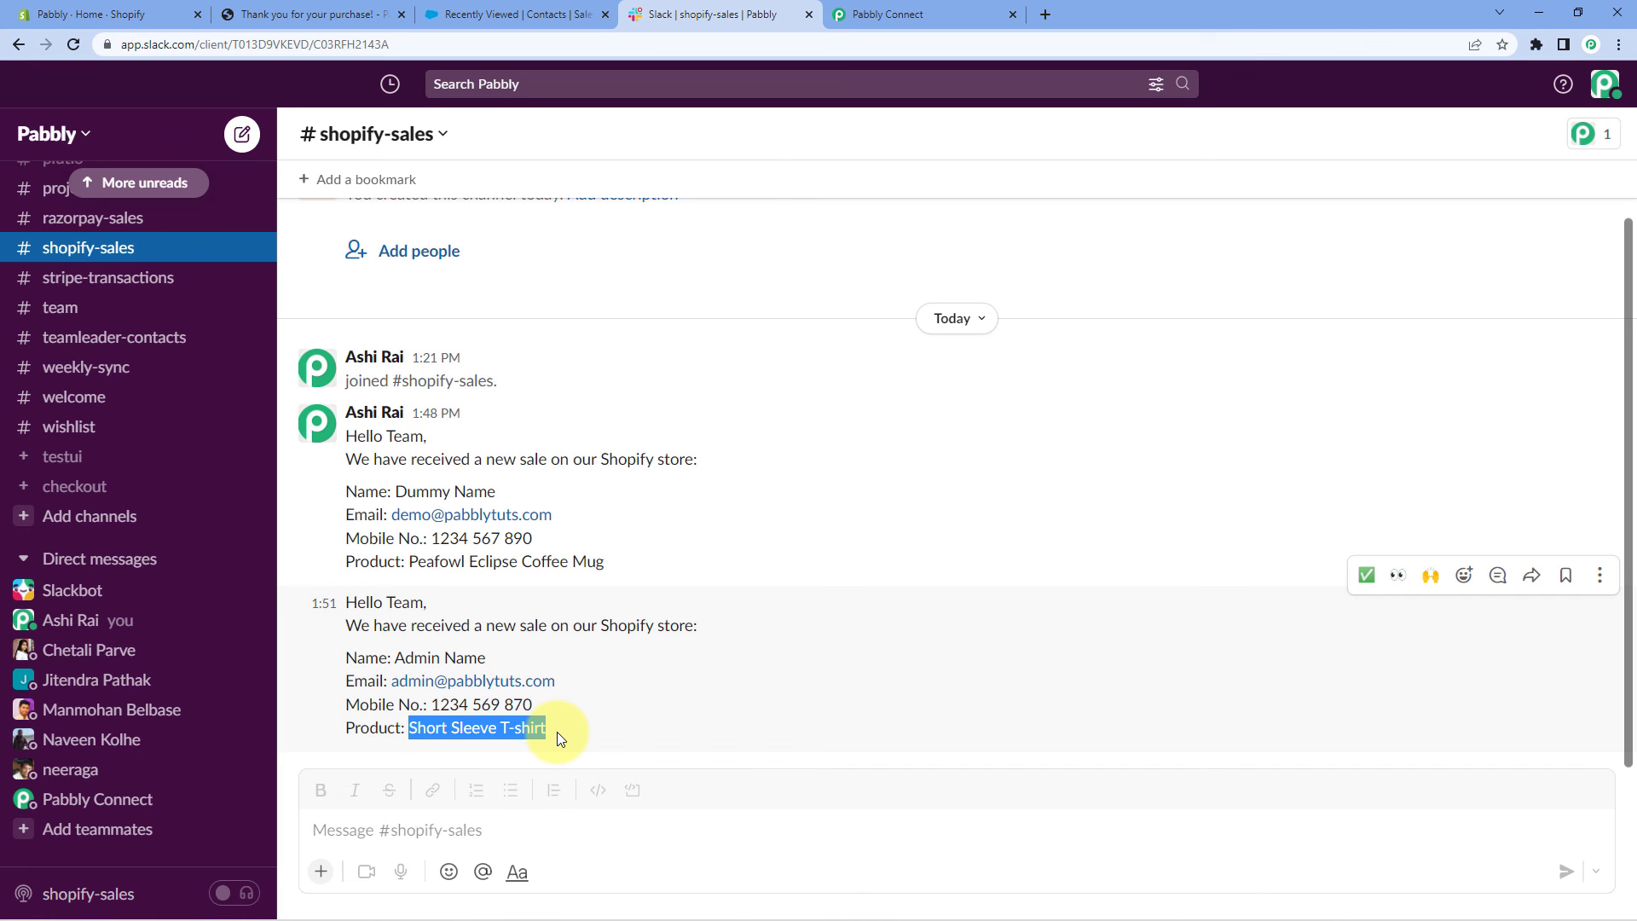
{"action": "left_click", "coordinate": [929, 7]}
{"action": "scroll", "coordinate": [1335, 343], "scroll_direction": "up", "scroll_amount": 1}
{"action": "scroll", "coordinate": [1337, 375], "scroll_direction": "up", "scroll_amount": 6}
Collapse the Shopify New Order trigger and scroll through the three-step workflow
{"action": "scroll", "coordinate": [1364, 453], "scroll_direction": "up", "scroll_amount": 10}
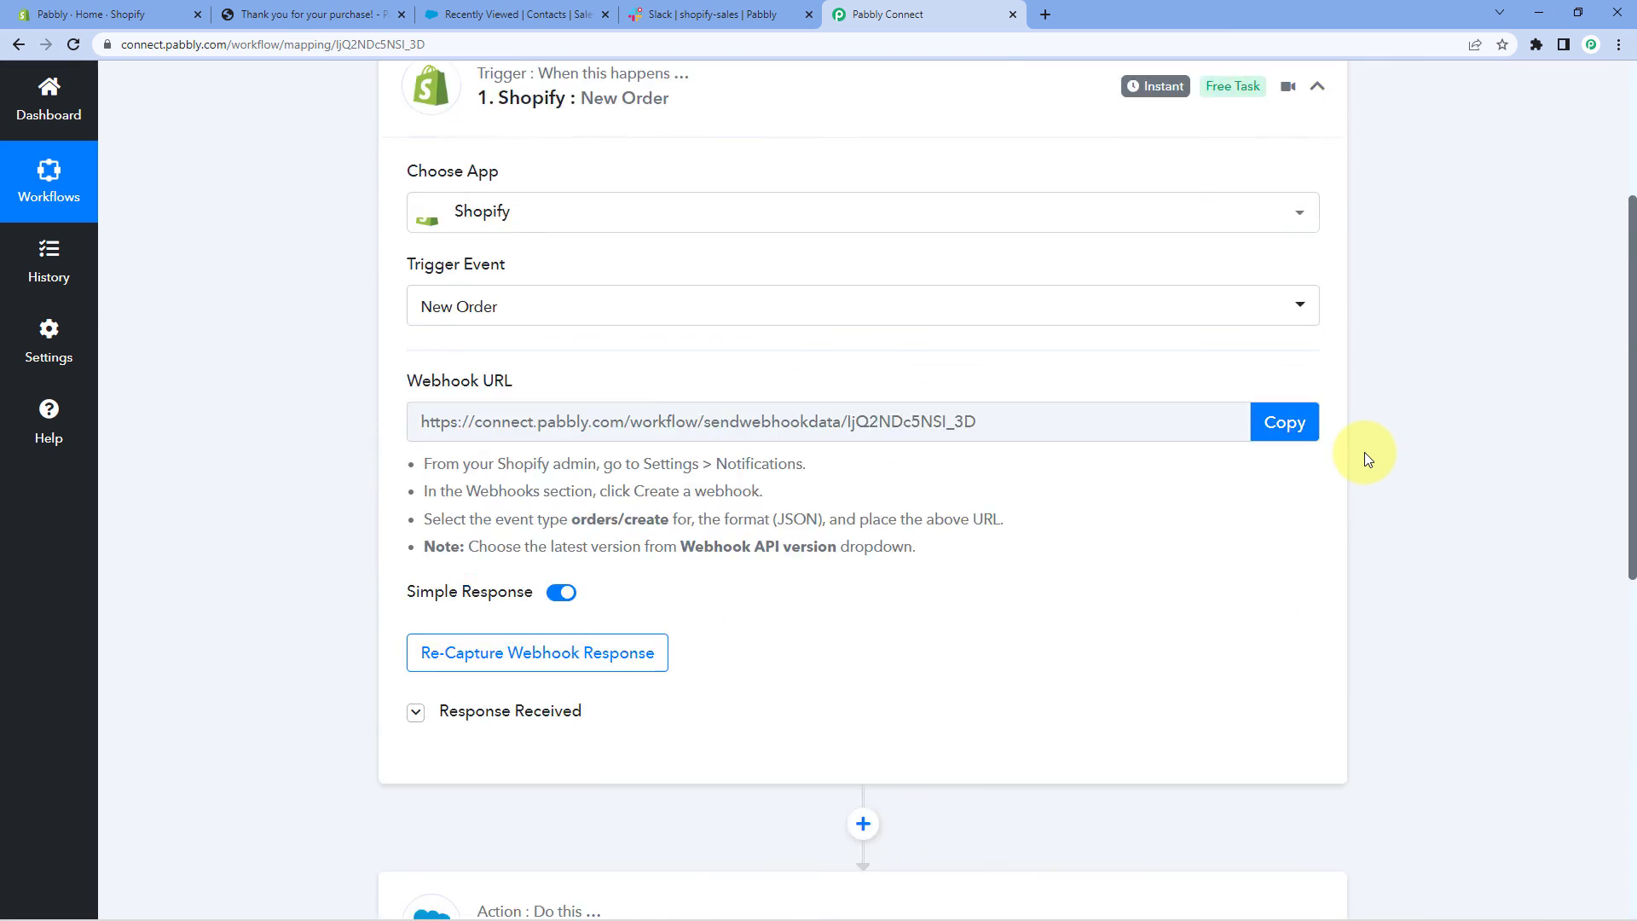
{"action": "left_click", "coordinate": [1316, 363]}
{"action": "scroll", "coordinate": [334, 436], "scroll_direction": "down", "scroll_amount": 1}
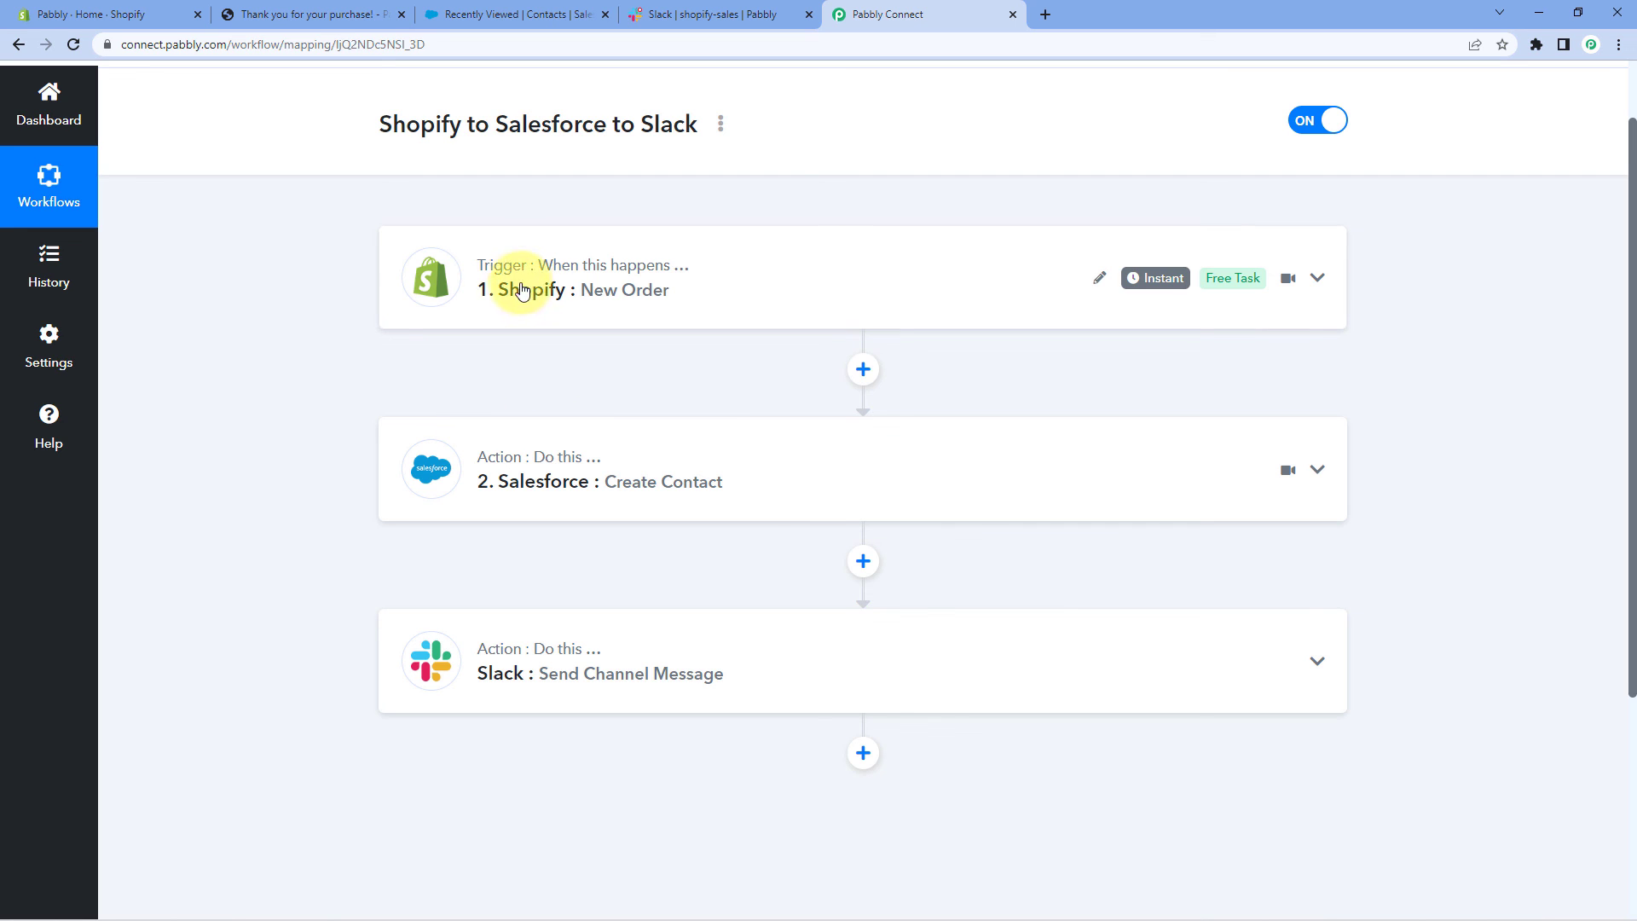
{"action": "mouse_move", "coordinate": [502, 269]}
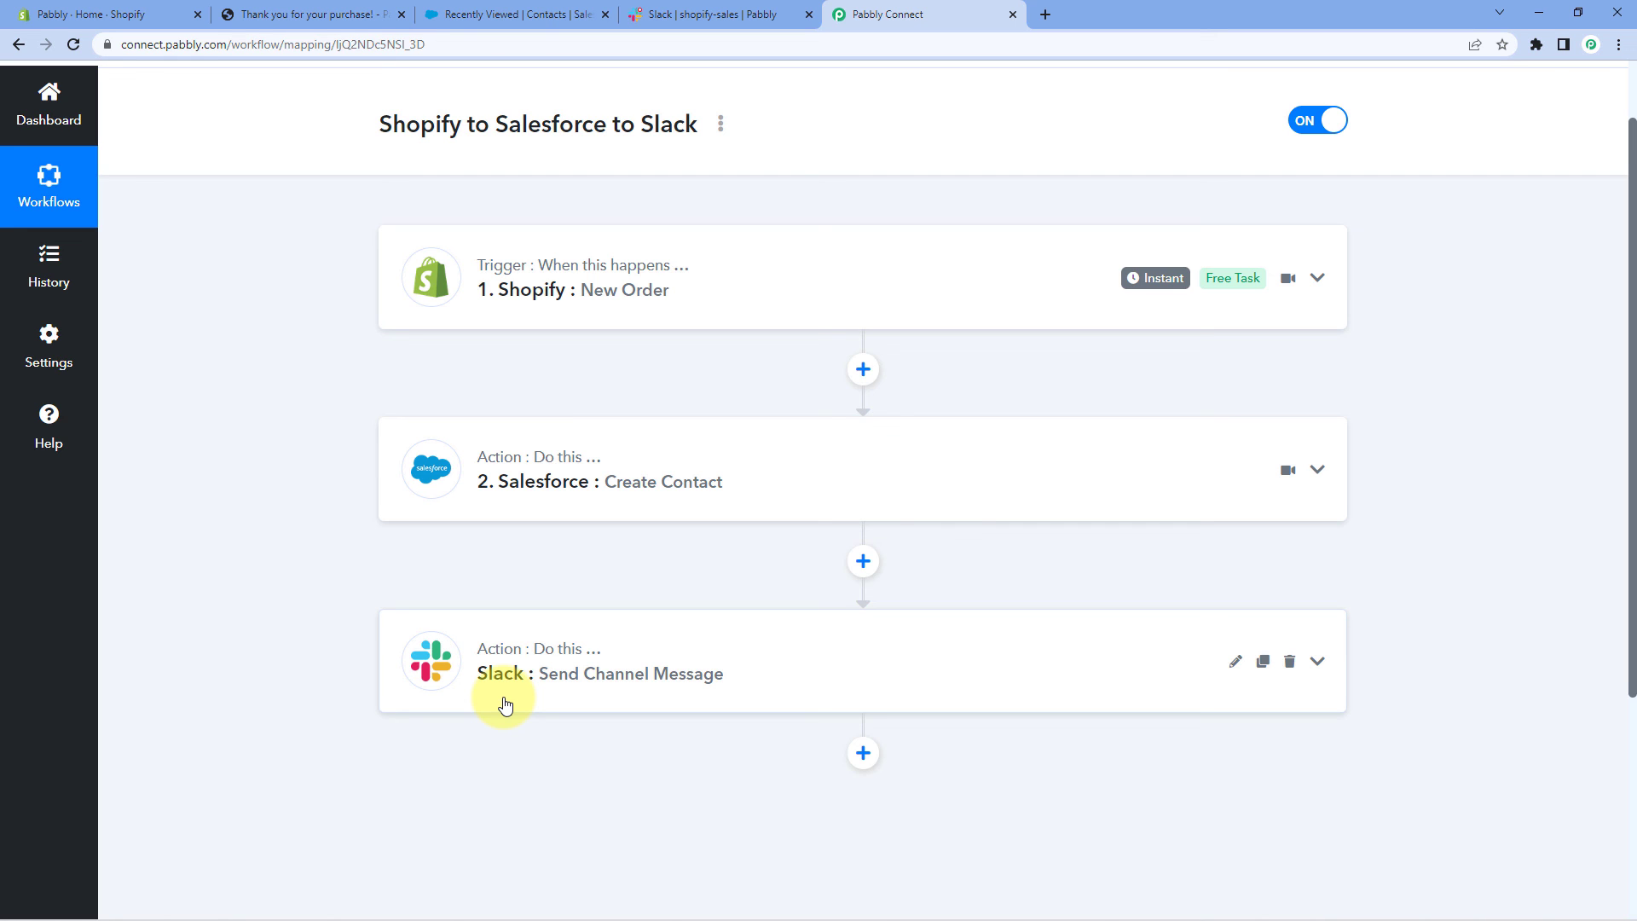
{"action": "scroll", "coordinate": [964, 597], "scroll_direction": "up", "scroll_amount": 1}
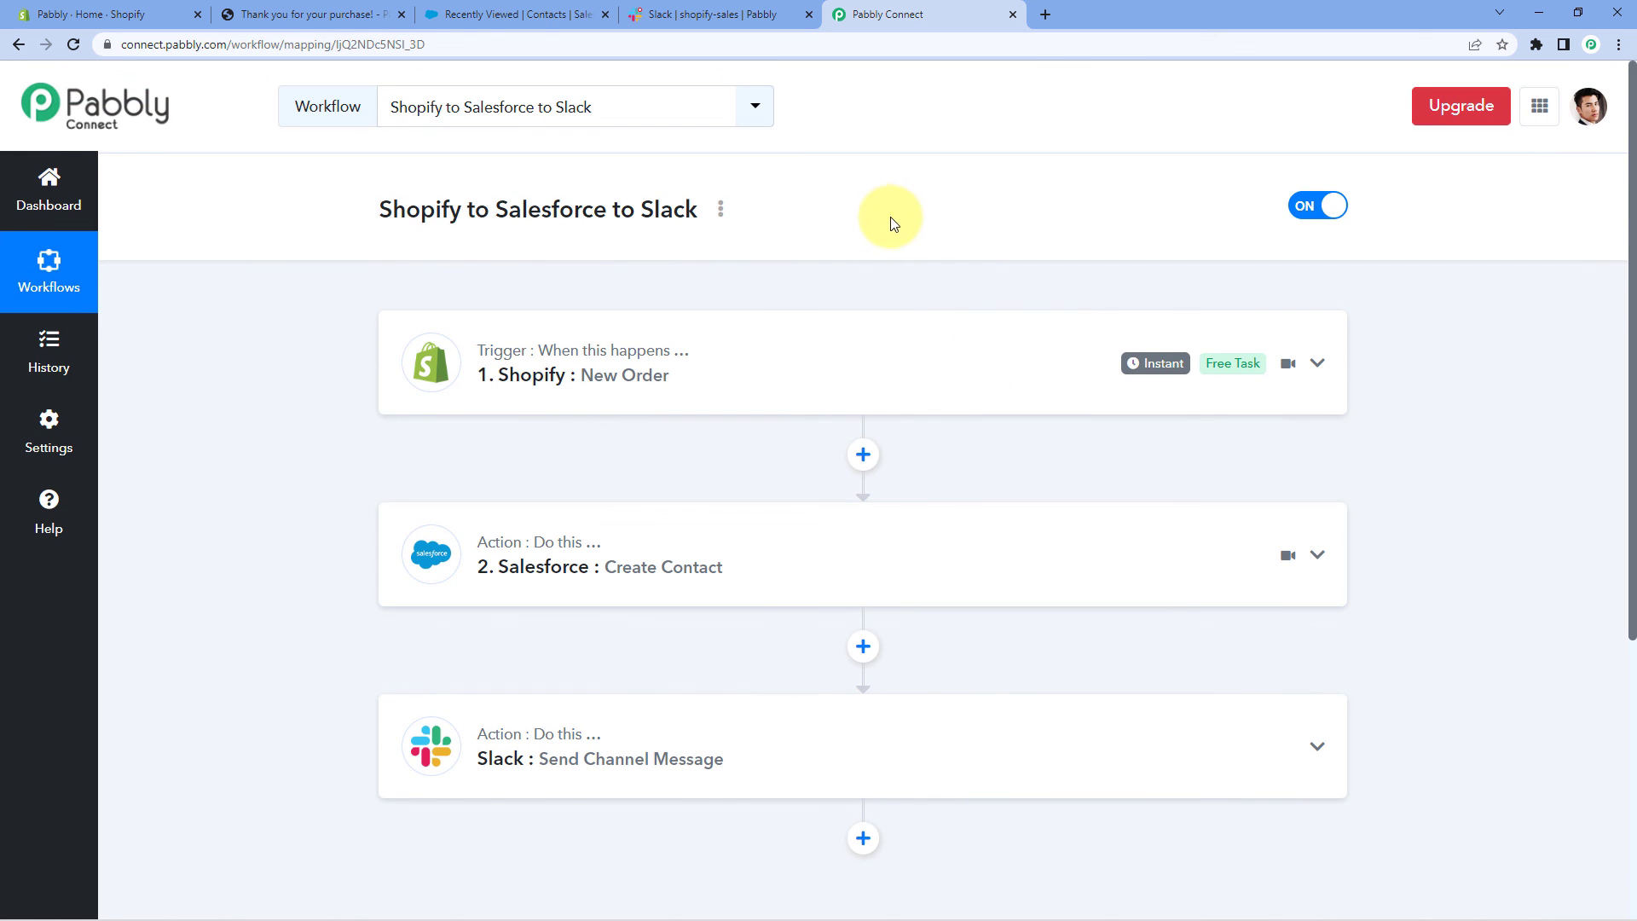